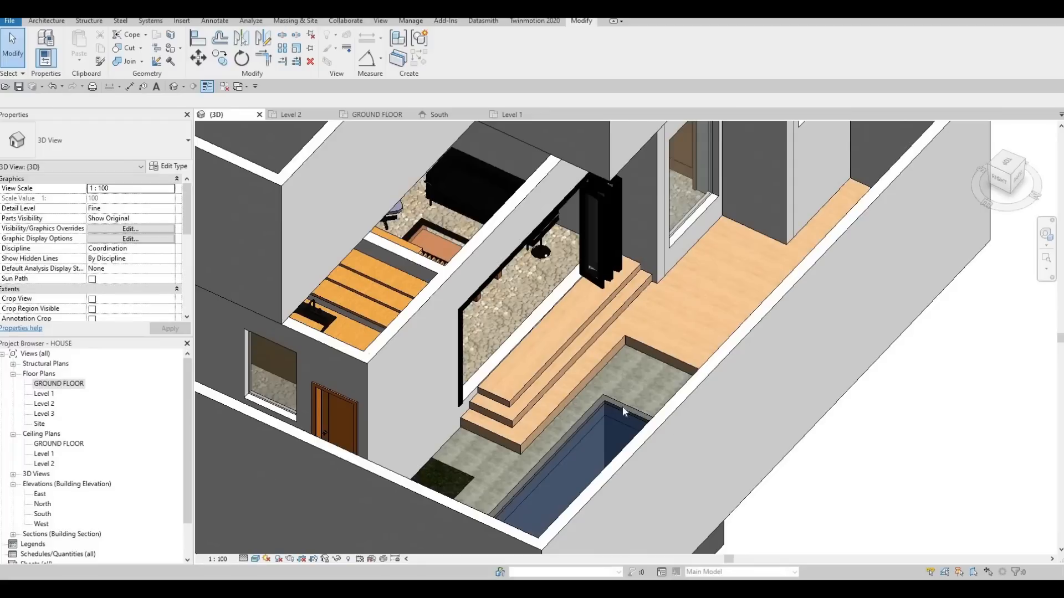
Move the short end edge of the wooden deck floor's boundary outward in the ground floor plan, finish the sketch and dismiss the save reminder.
shift+middle_drag(591, 404, 553, 412)
scroll(588, 409, up, 4)
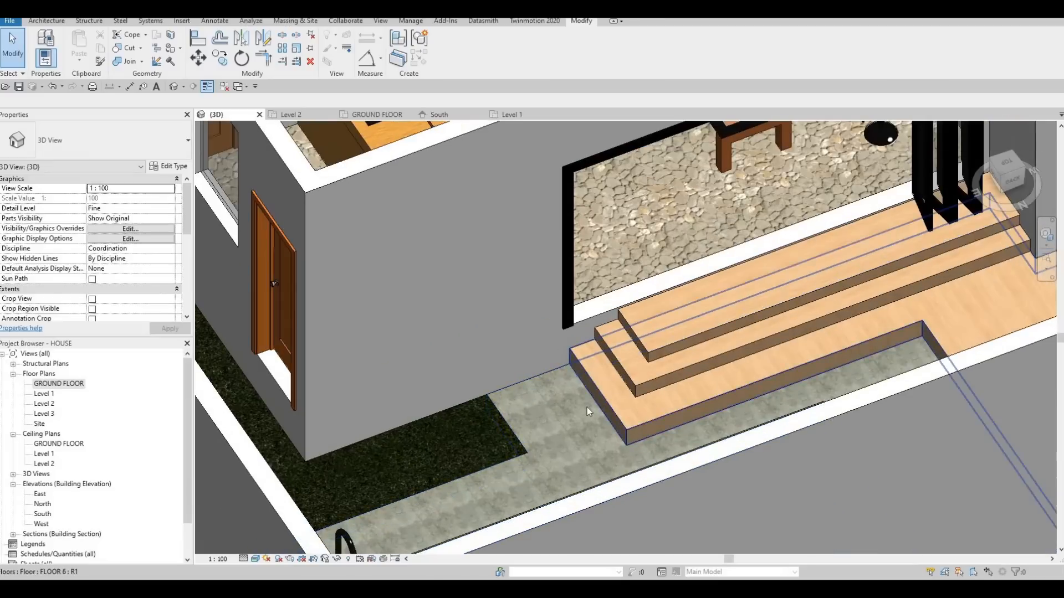
click(587, 407)
key(Escape)
key(Escape)
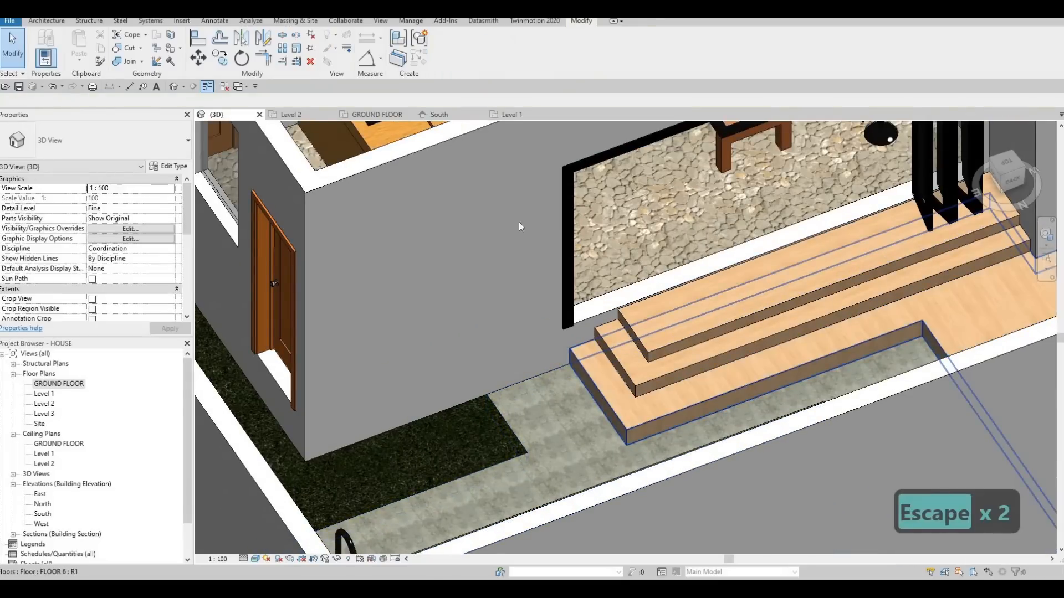
click(604, 403)
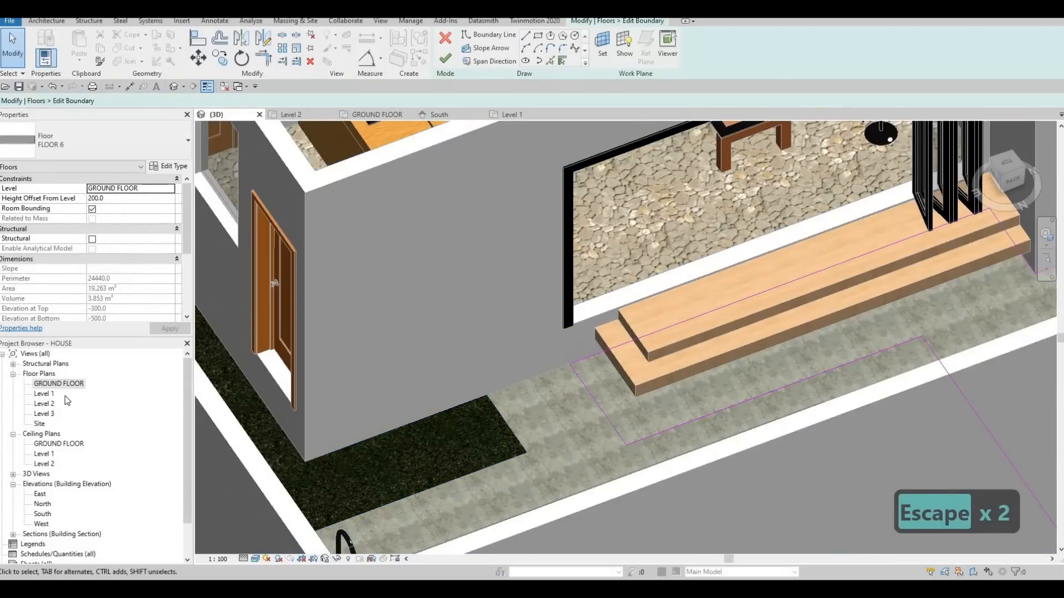
click(377, 115)
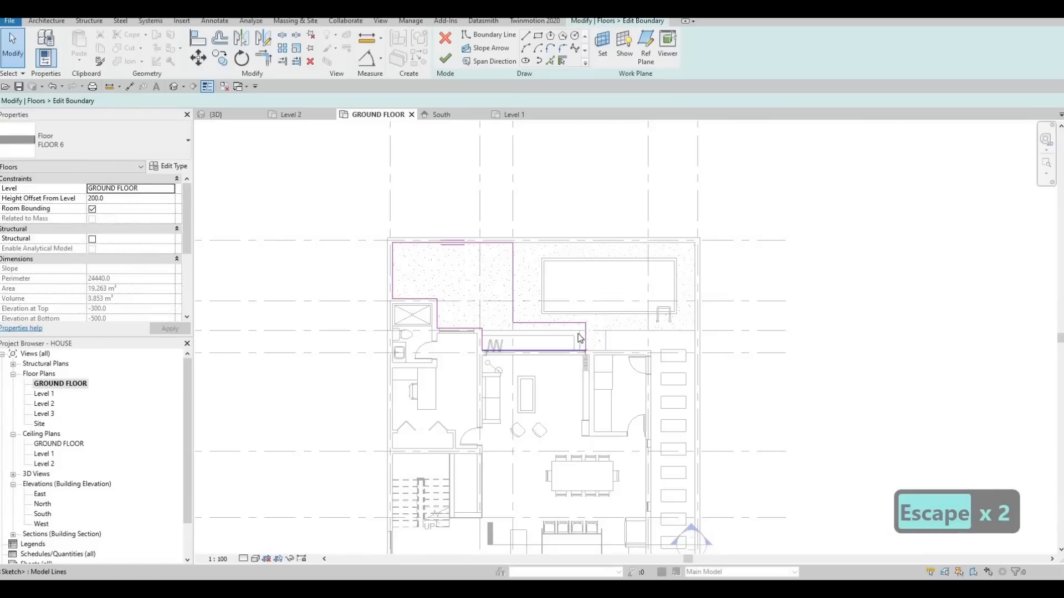
scroll(592, 329, up, 3)
scroll(594, 332, up, 2)
click(594, 327)
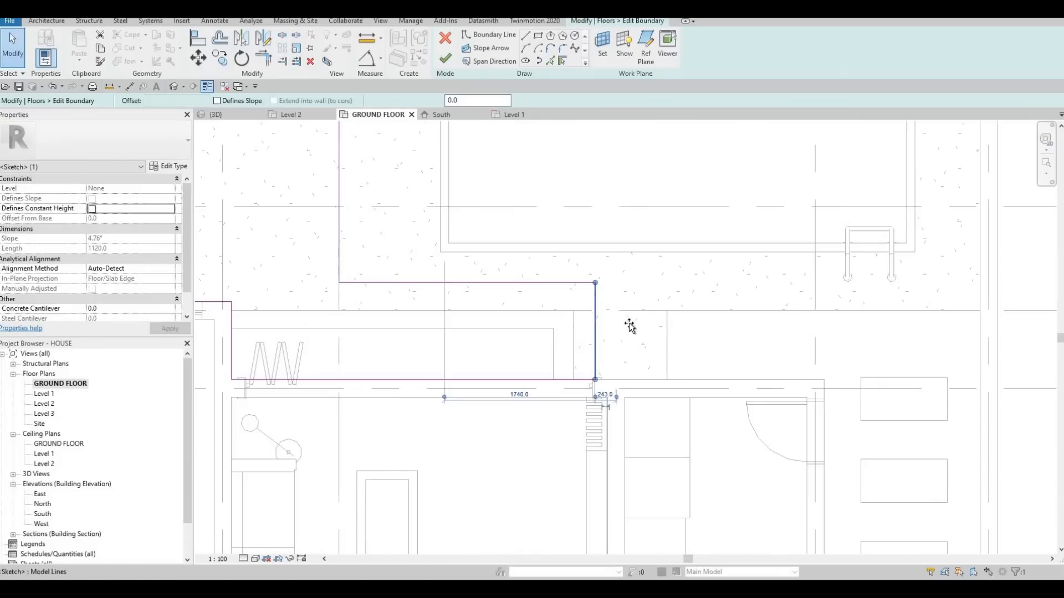
drag(633, 326, 635, 326)
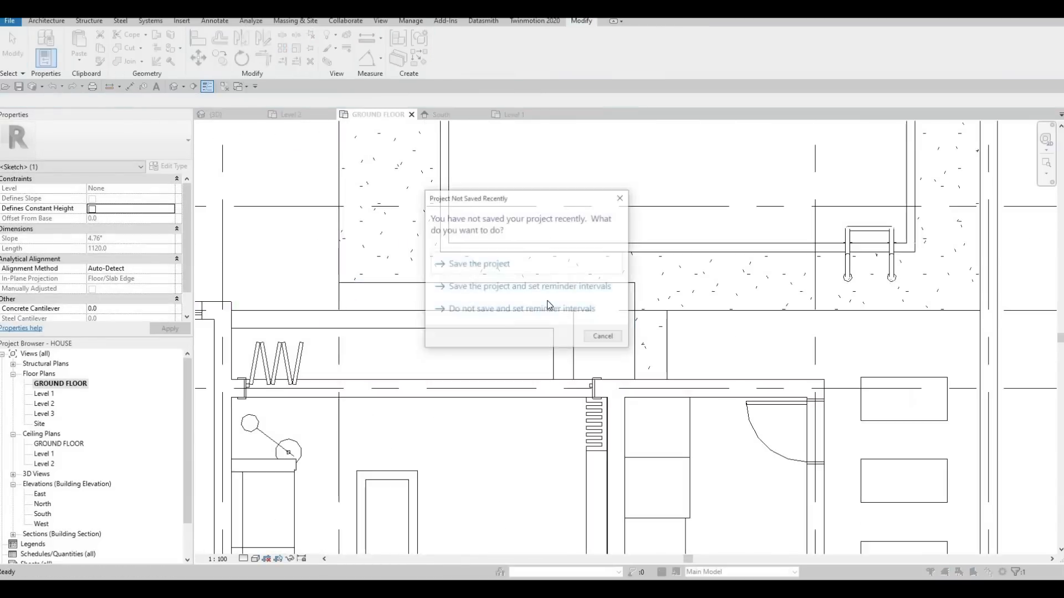
click(581, 308)
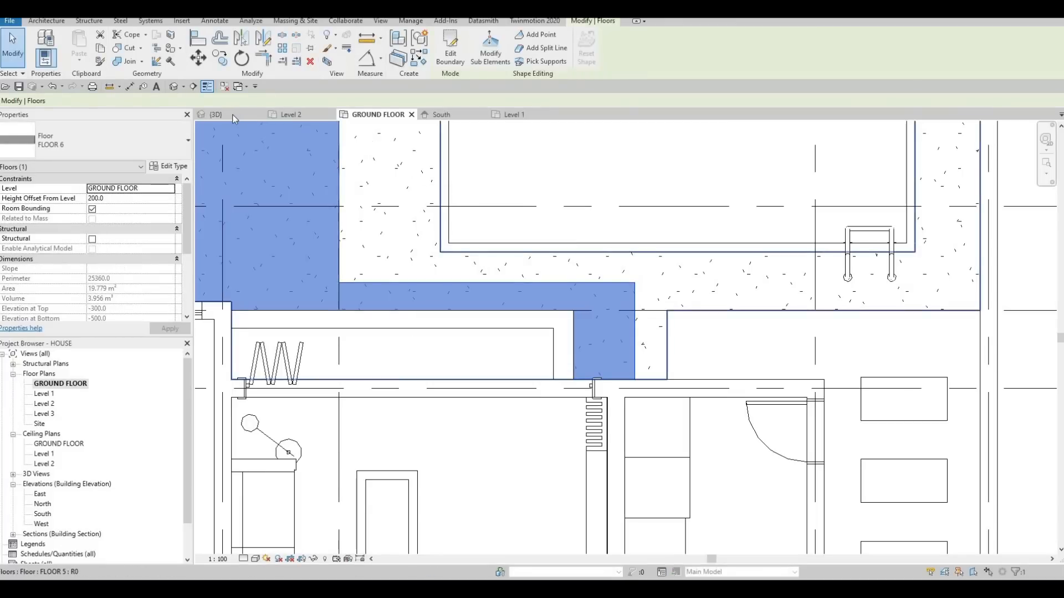
In the 3D view, stretch the two upper wooden steps lengthwise toward the extended end of the deck floor.
click(232, 114)
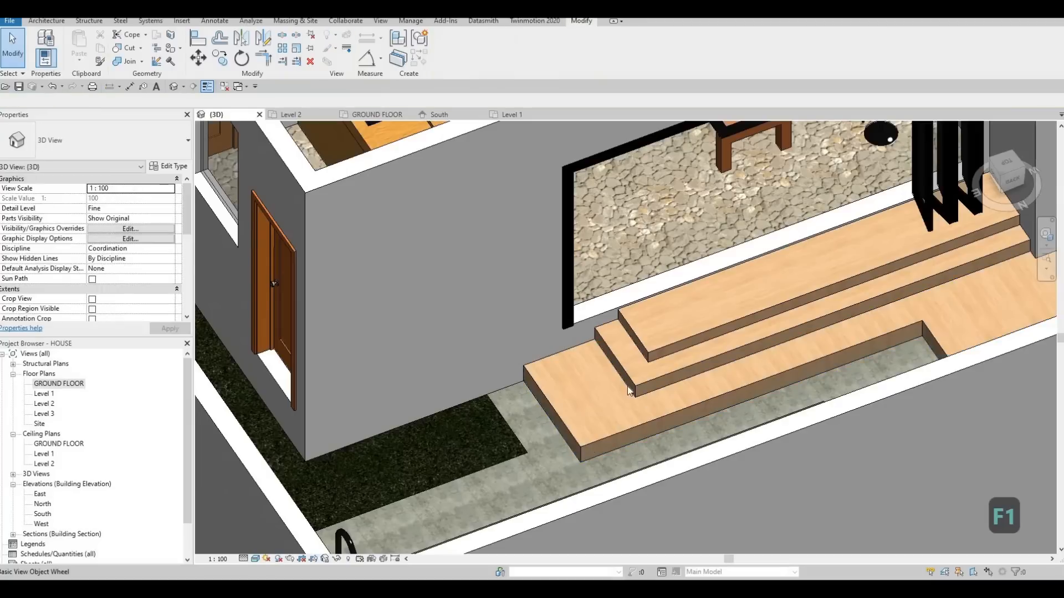
click(614, 370)
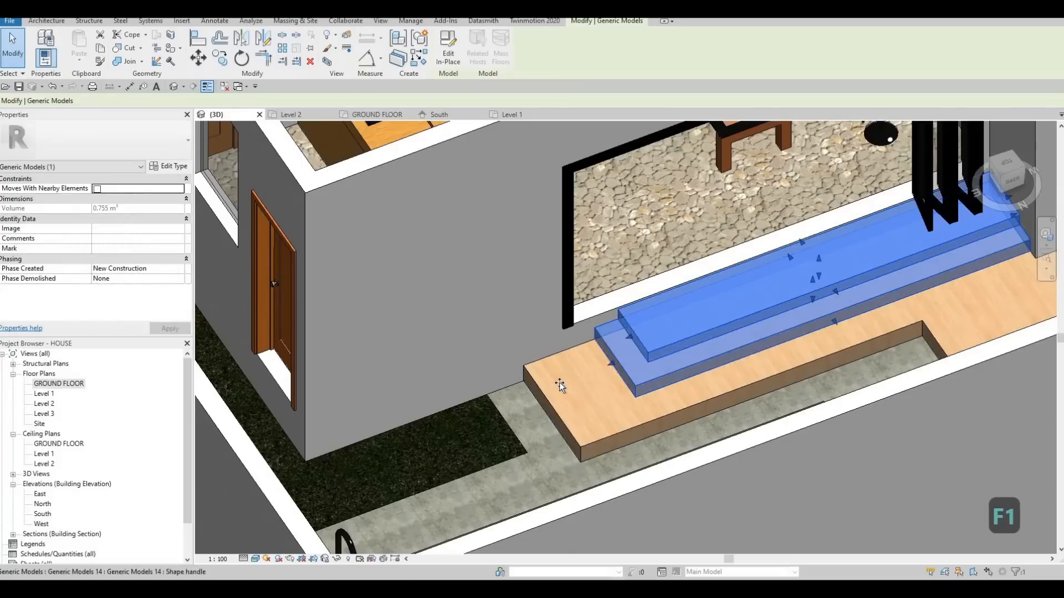
drag(568, 382, 575, 381)
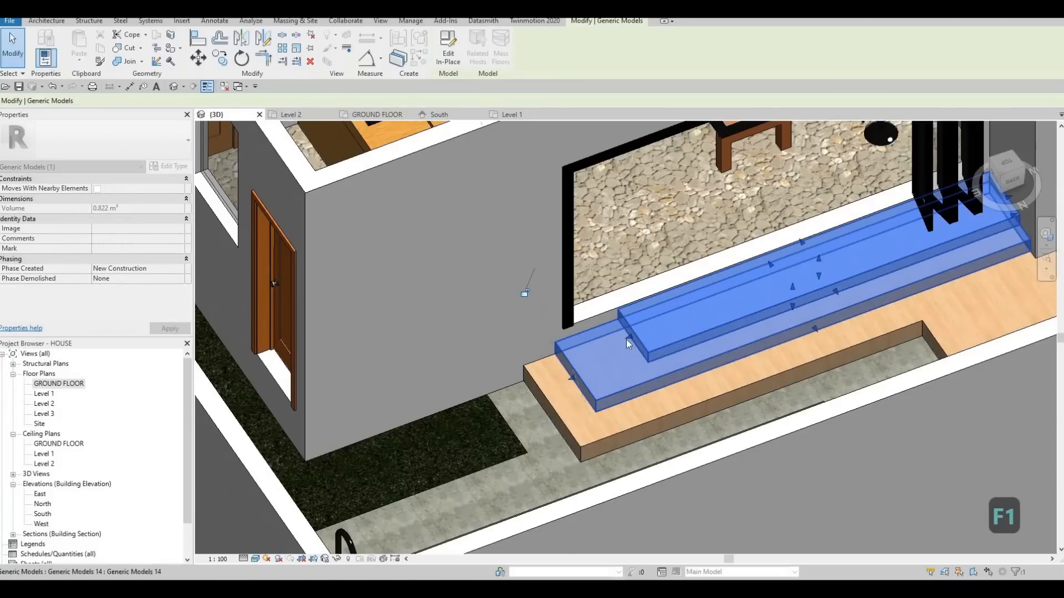
mouse_move(625, 341)
mouse_down()
mouse_move(575, 353)
mouse_move(608, 332)
mouse_up()
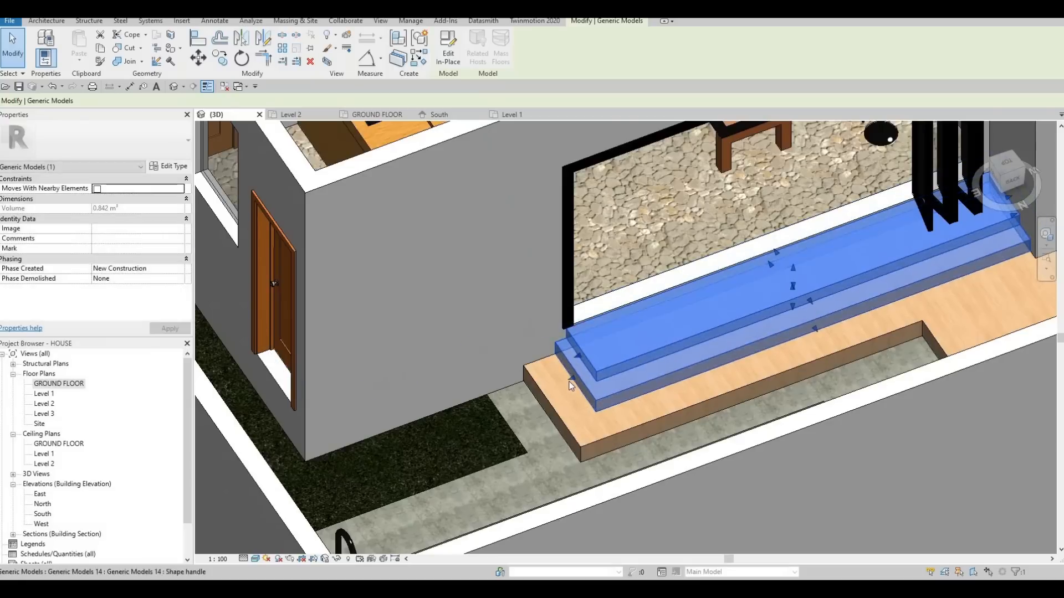
drag(561, 384, 580, 357)
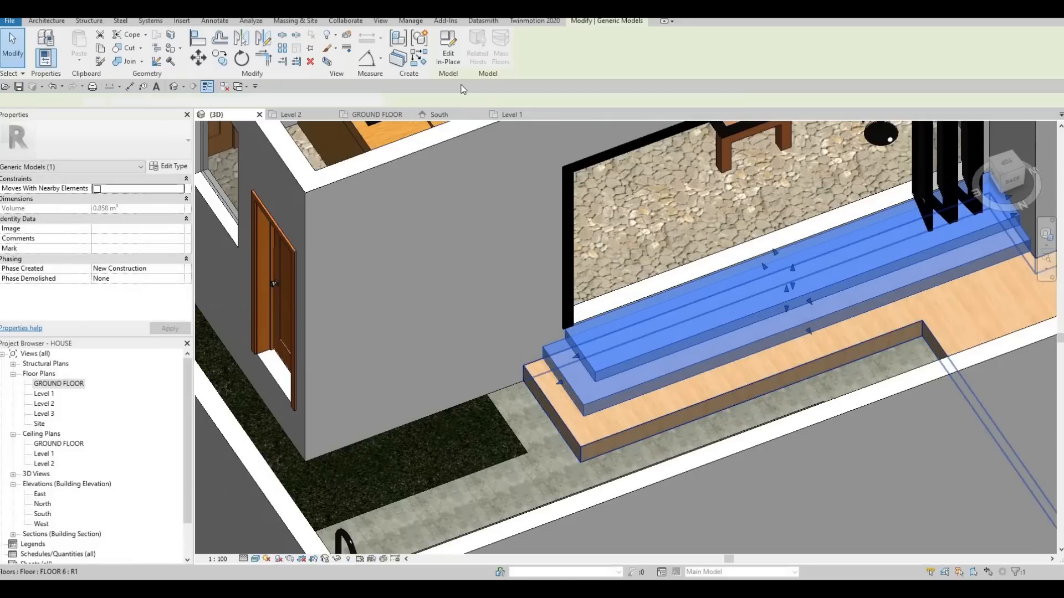
Edit the deck floor's boundary in 3D and shift its short end edge further outward toward the grass.
click(542, 361)
click(450, 45)
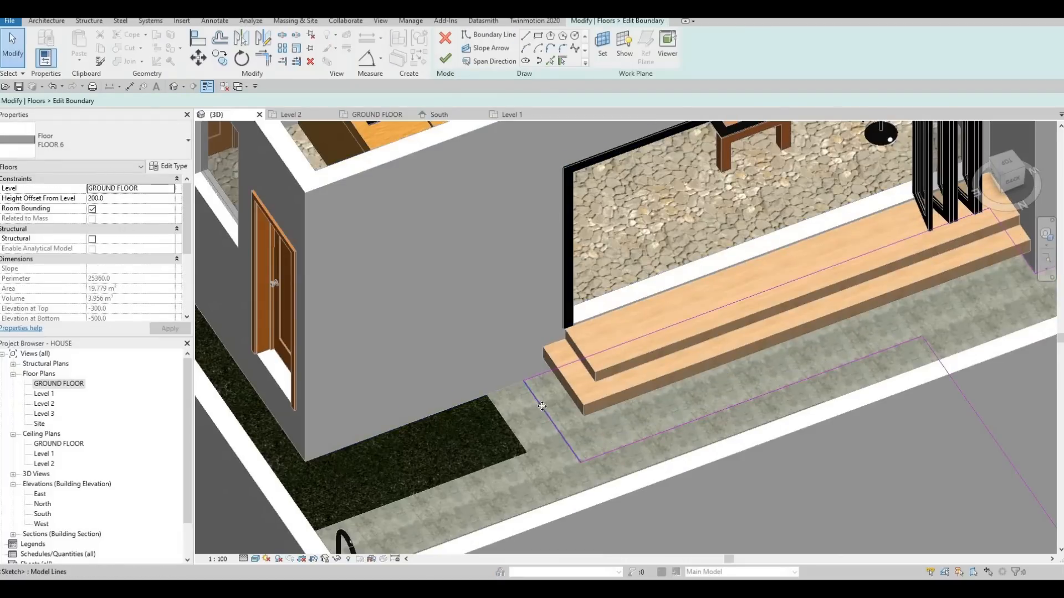
click(542, 406)
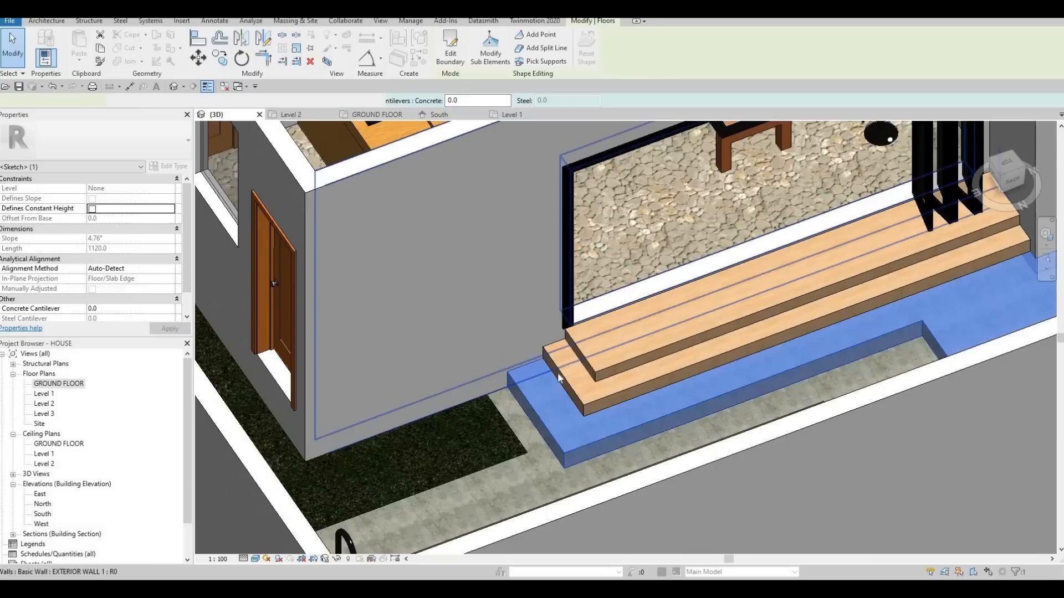
Lengthen both upper wooden steps again so their ends follow the extended deck floor with stepped spacing.
click(548, 384)
drag(550, 384, 573, 357)
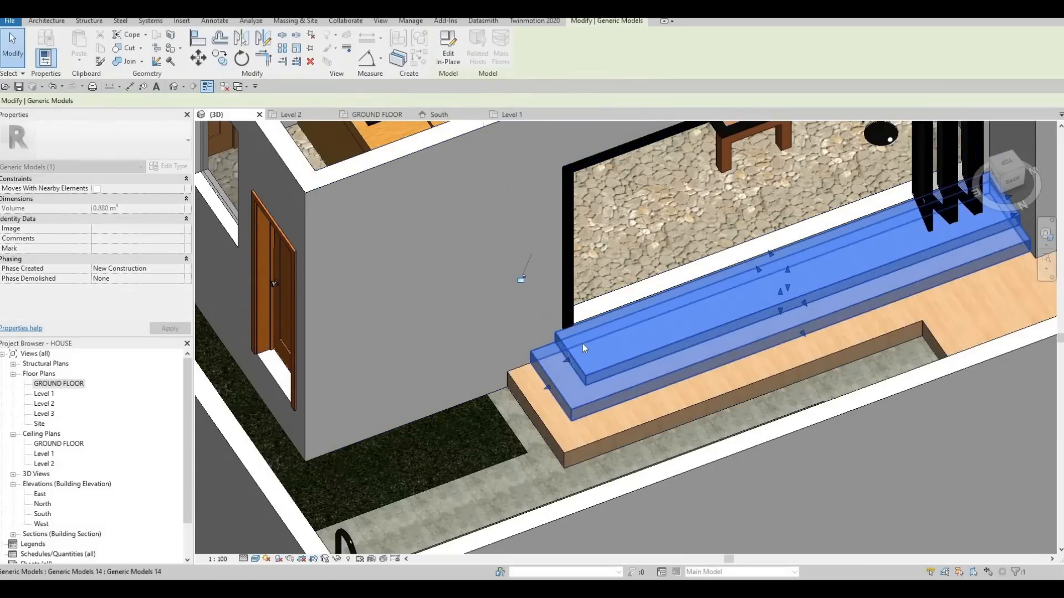
key(Escape)
scroll(583, 344, down, 2)
key(Escape)
Examine the pool terrace steps from several angles and the upper floor's railing around the open void.
shift+middle_drag(676, 372, 605, 362)
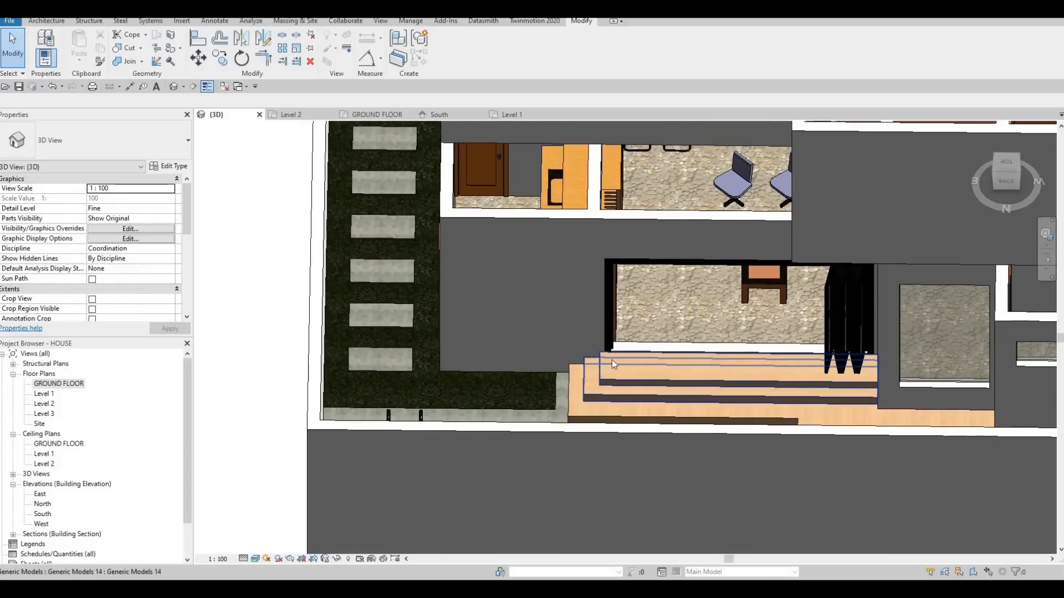
shift+middle_drag(586, 404, 551, 245)
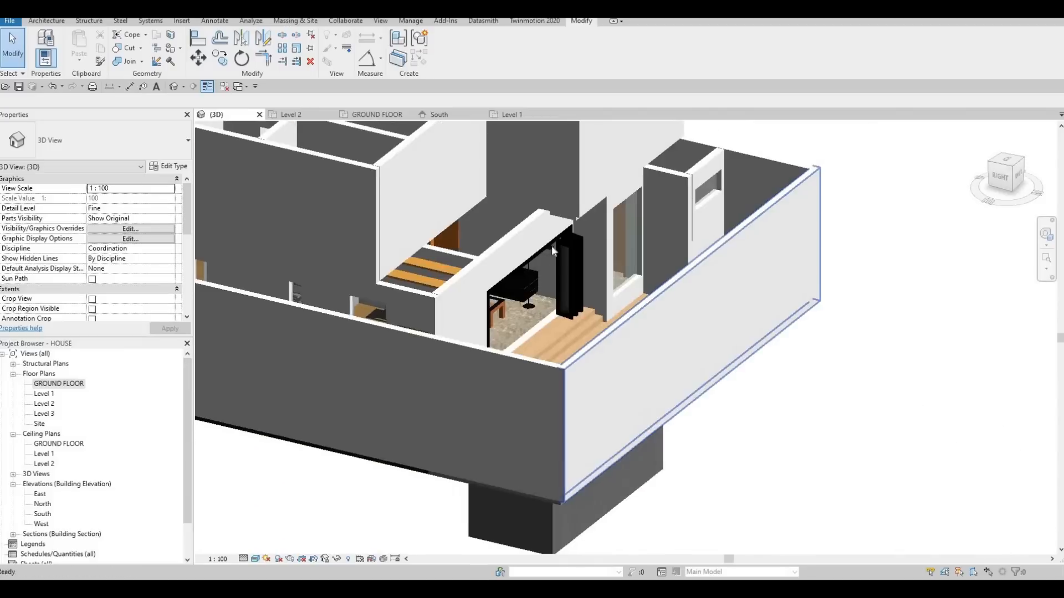
shift+middle_drag(412, 356, 546, 327)
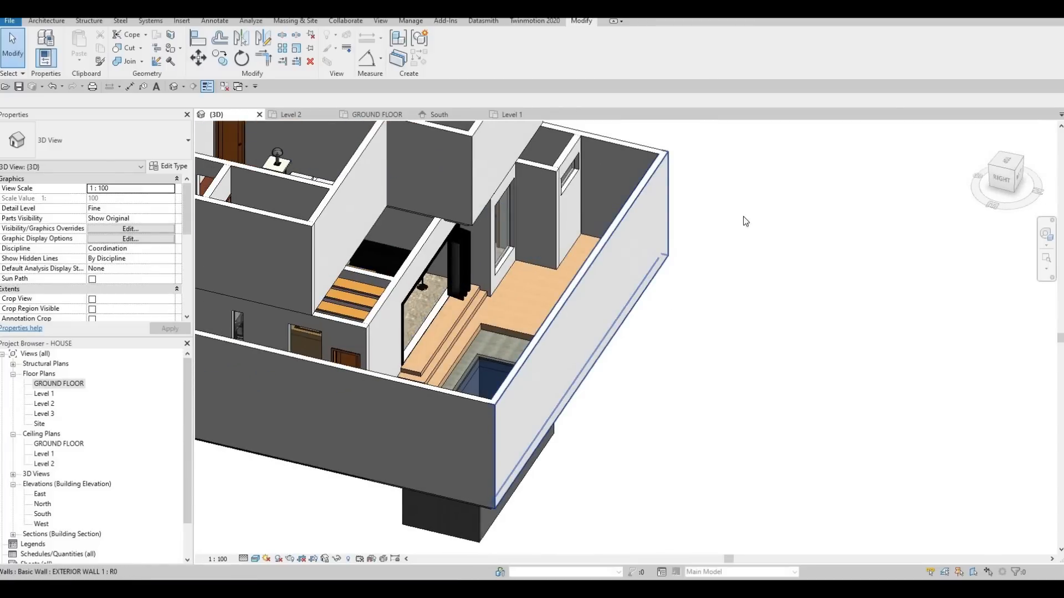
shift+middle_drag(743, 216, 645, 290)
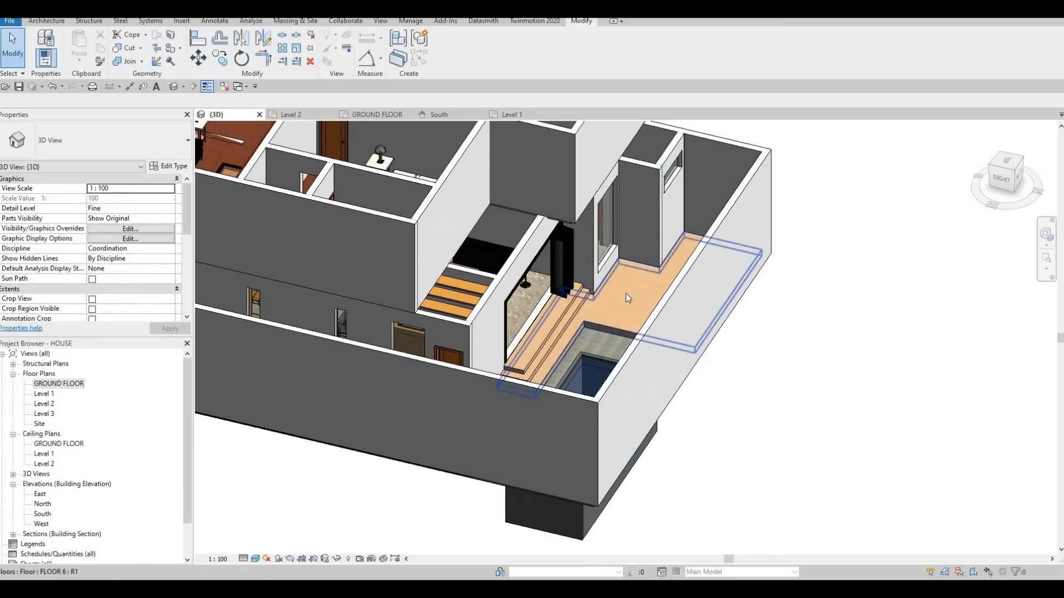
shift+middle_drag(505, 389, 577, 292)
shift+middle_drag(492, 317, 404, 288)
scroll(434, 290, up, 5)
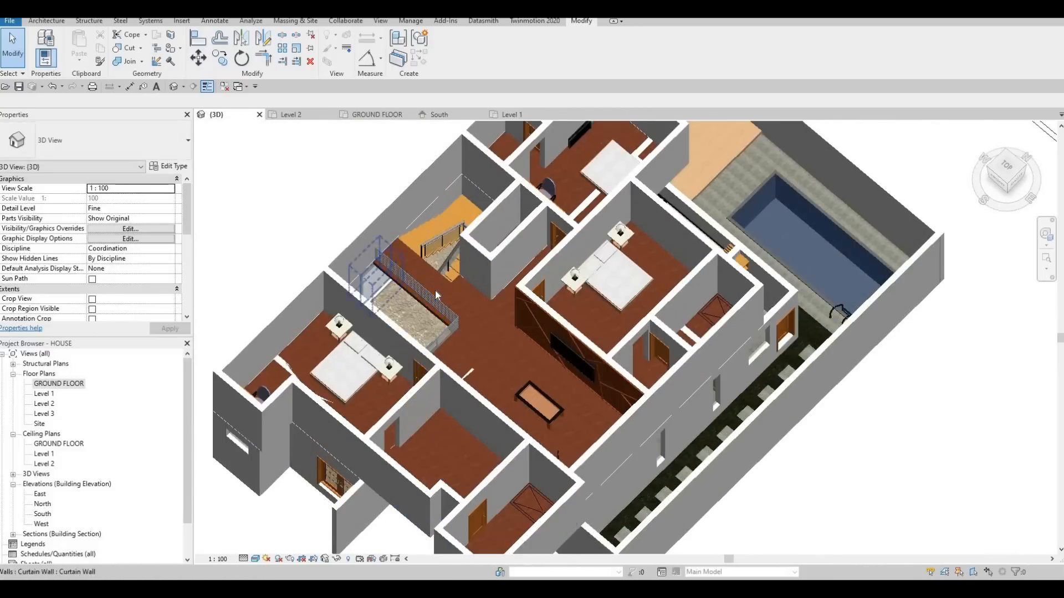
Create a 900mm Pipe railing like the void's on Level 2, running about 1320 mm along the upper stair edge and turning to the wall.
click(401, 291)
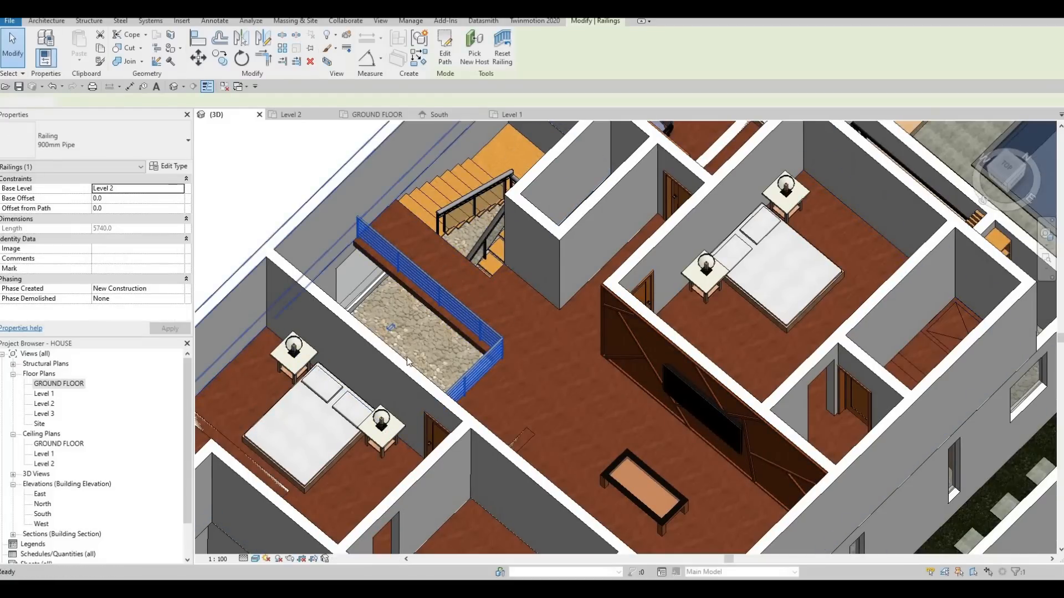
key(ctrl+Tab)
scroll(489, 384, up, 5)
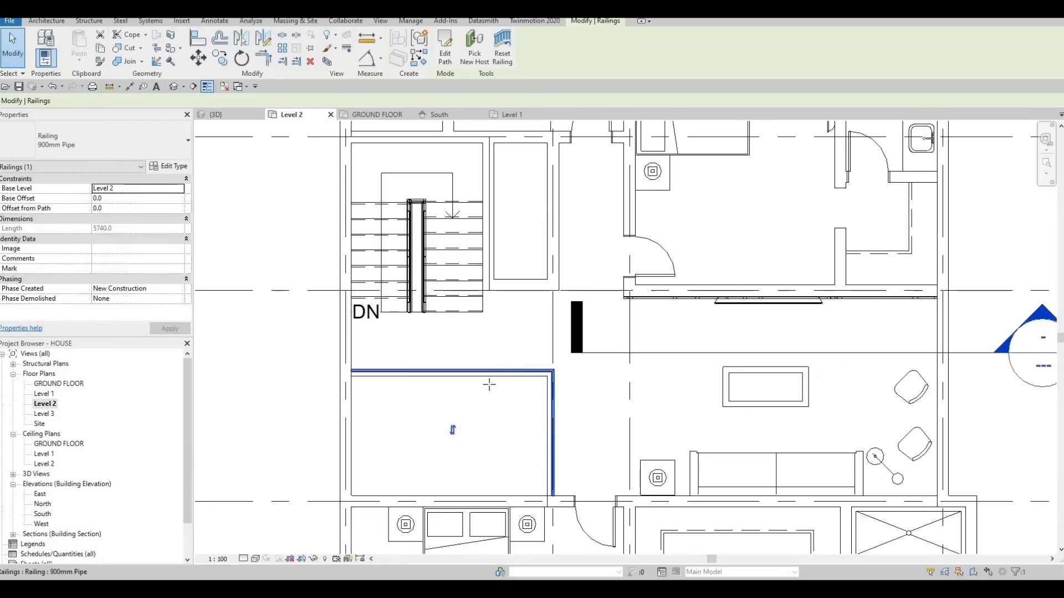
key(c)
key(s)
scroll(466, 314, up, 5)
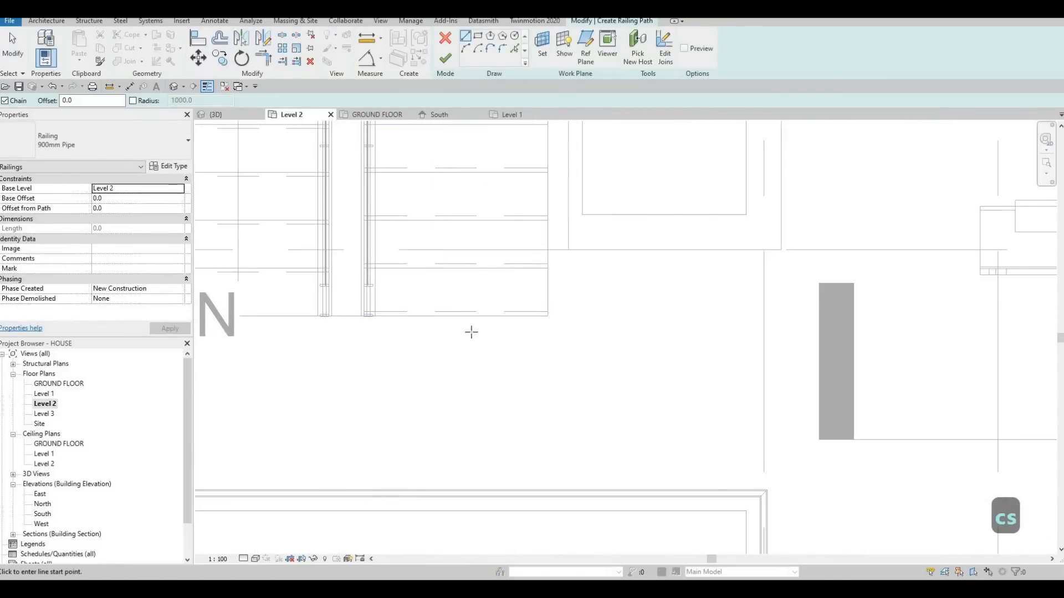
click(555, 323)
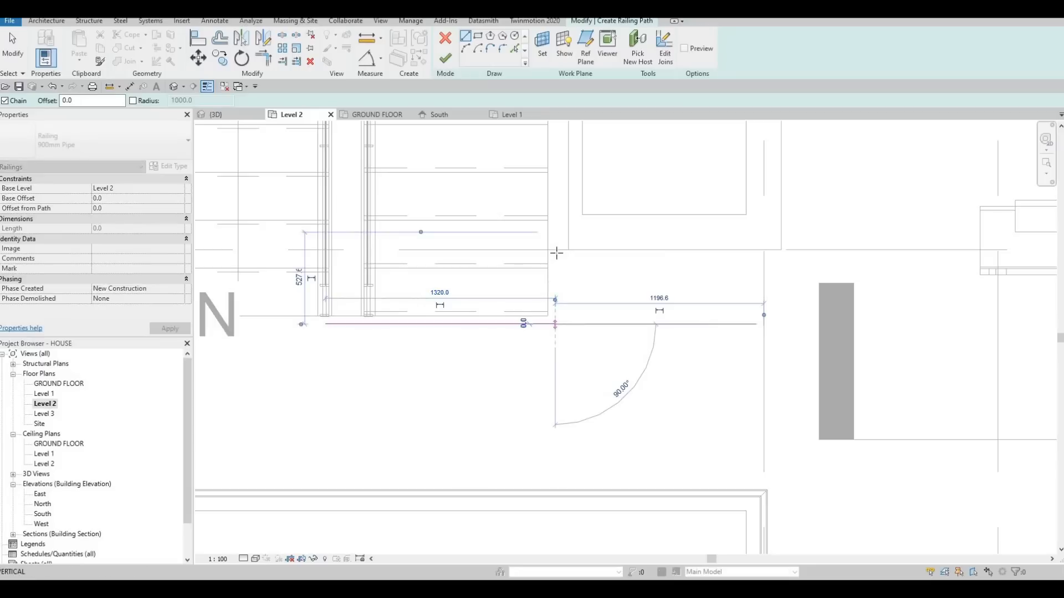
click(555, 250)
key(Escape)
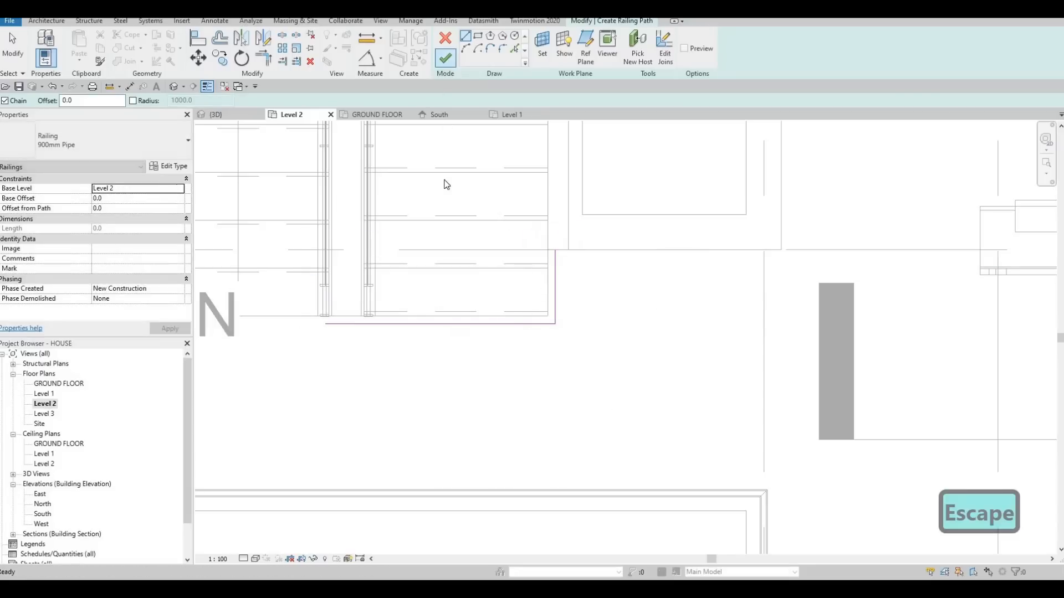
click(445, 58)
scroll(423, 273, down, 3)
key(Escape)
key(Escape)
Change the new stair railing and the void railing to the Glass Panel - Bottom Fill type.
click(411, 287)
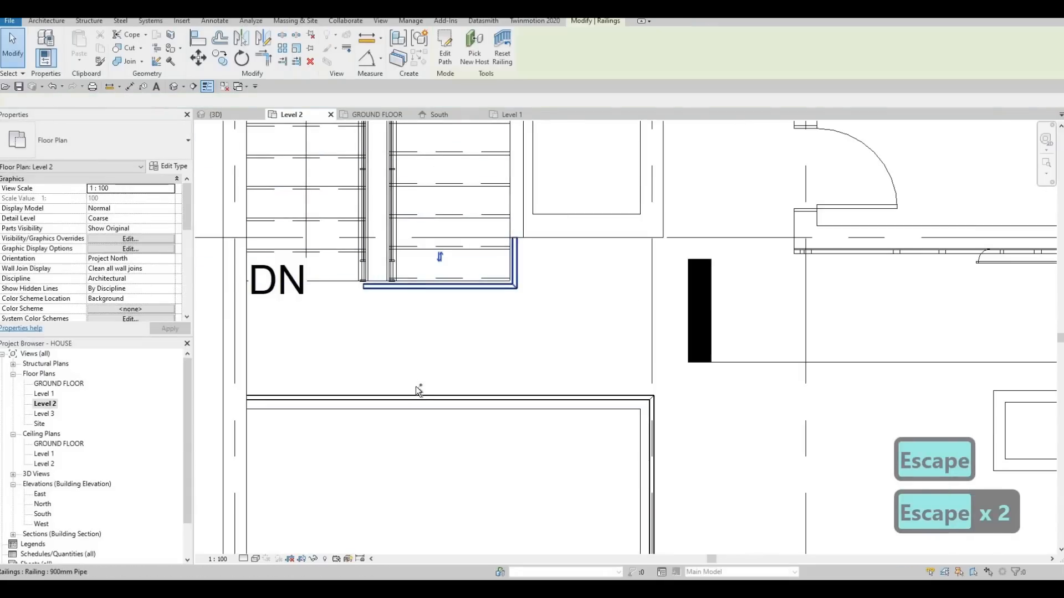
ctrl+click(413, 398)
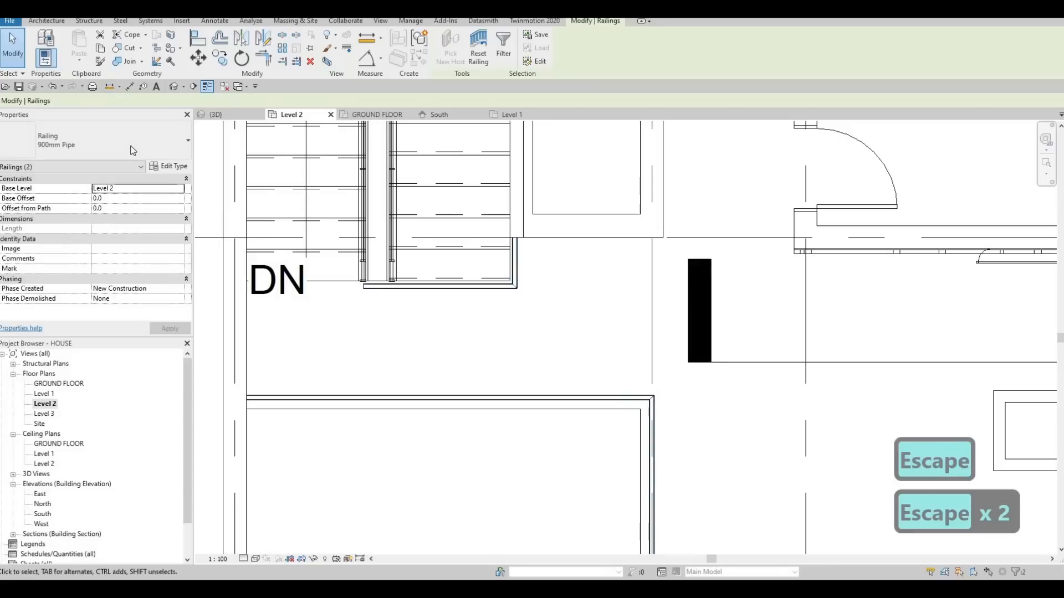
click(138, 155)
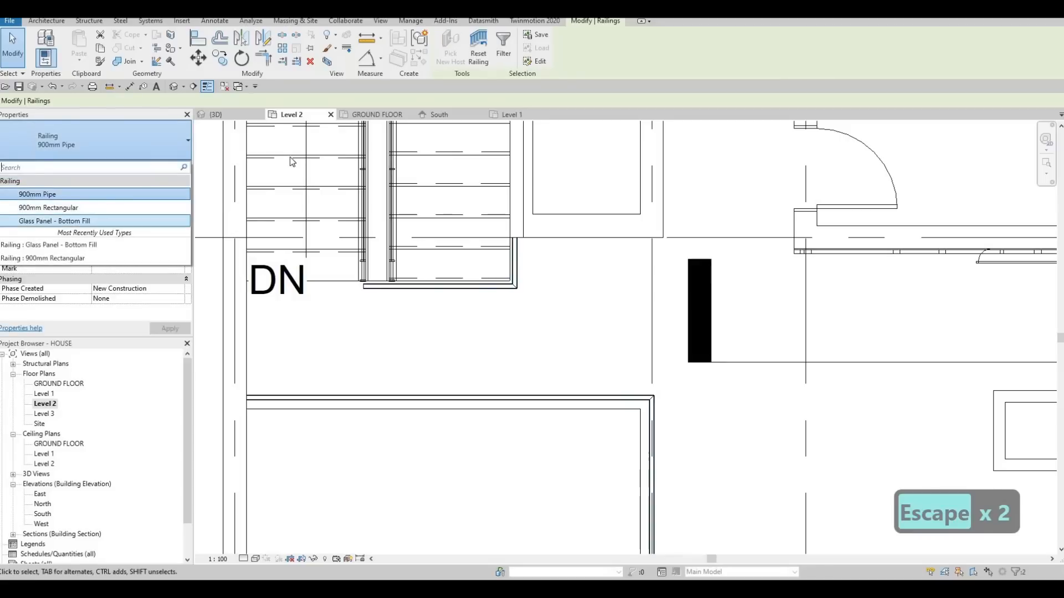
click(83, 217)
key(Escape)
key(Escape)
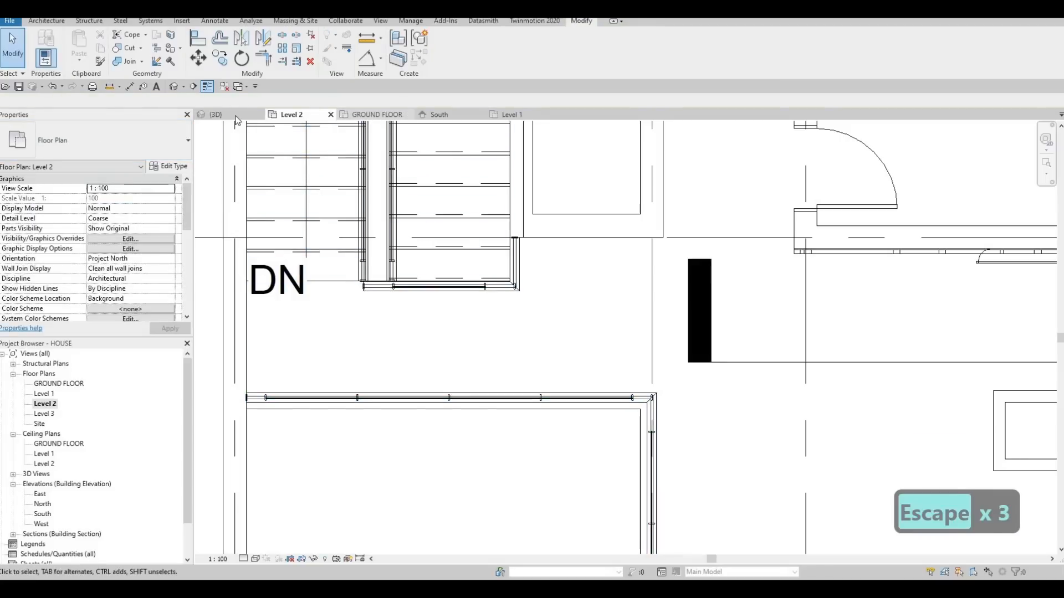
Check the glass panel railings around the stair and the void in the 3D view.
click(217, 115)
key(Escape)
shift+middle_drag(332, 161, 497, 151)
scroll(611, 265, up, 6)
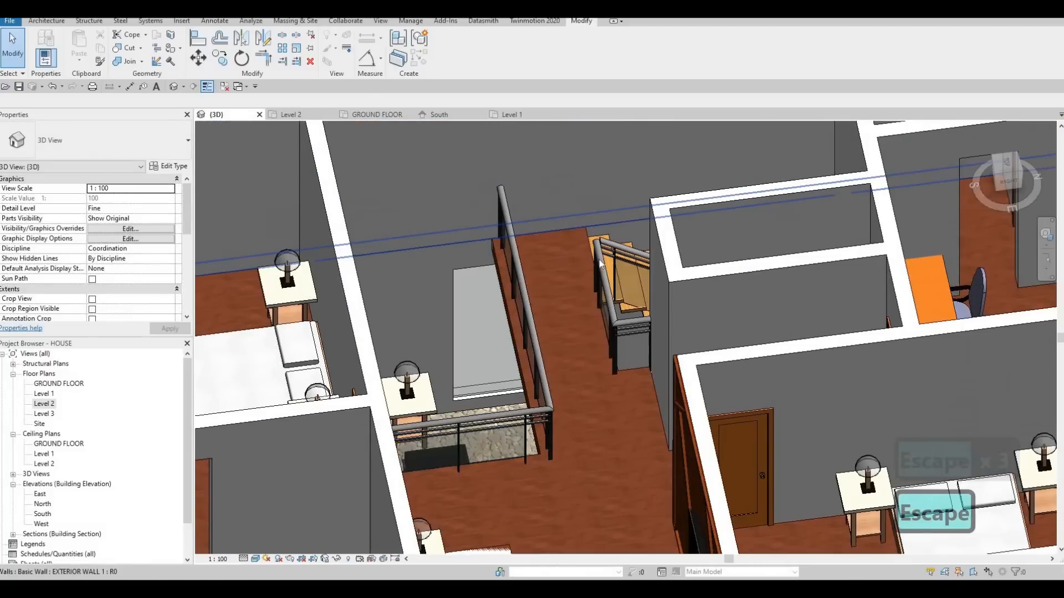
scroll(611, 266, down, 10)
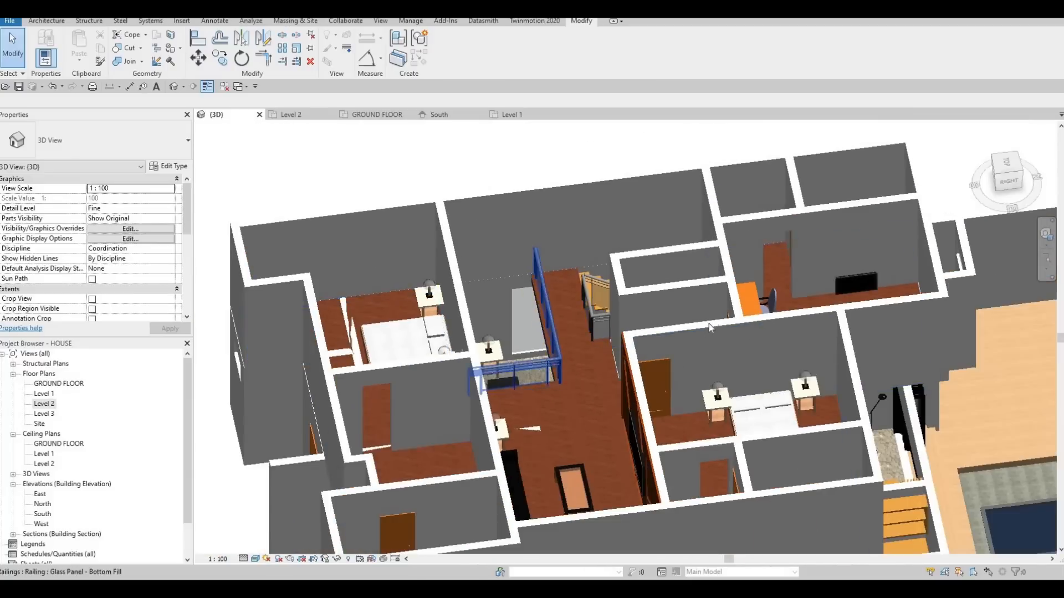
mouse_move(709, 324)
shift+middle_down()
mouse_move(528, 279)
mouse_move(424, 297)
mouse_move(535, 342)
mouse_move(631, 348)
mouse_move(558, 363)
mouse_move(712, 358)
mouse_move(617, 344)
mouse_move(619, 292)
mouse_move(563, 285)
shift+middle_up()
Review the extended terrace steps, pool side and overall house model from several angles.
scroll(423, 297, down, 5)
scroll(620, 291, down, 1)
scroll(626, 267, up, 5)
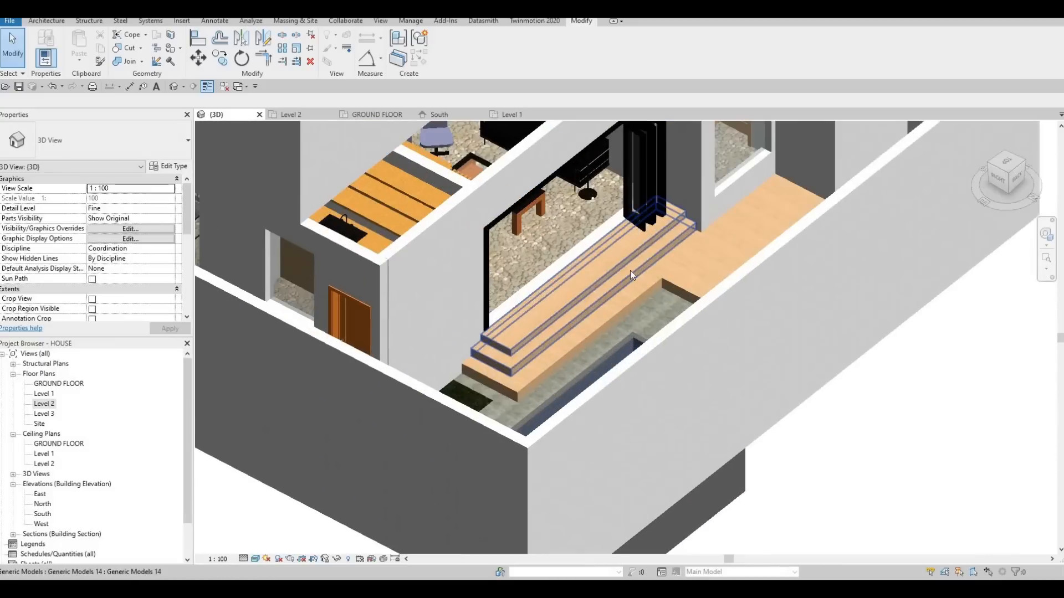
scroll(626, 262, down, 2)
scroll(607, 275, down, 2)
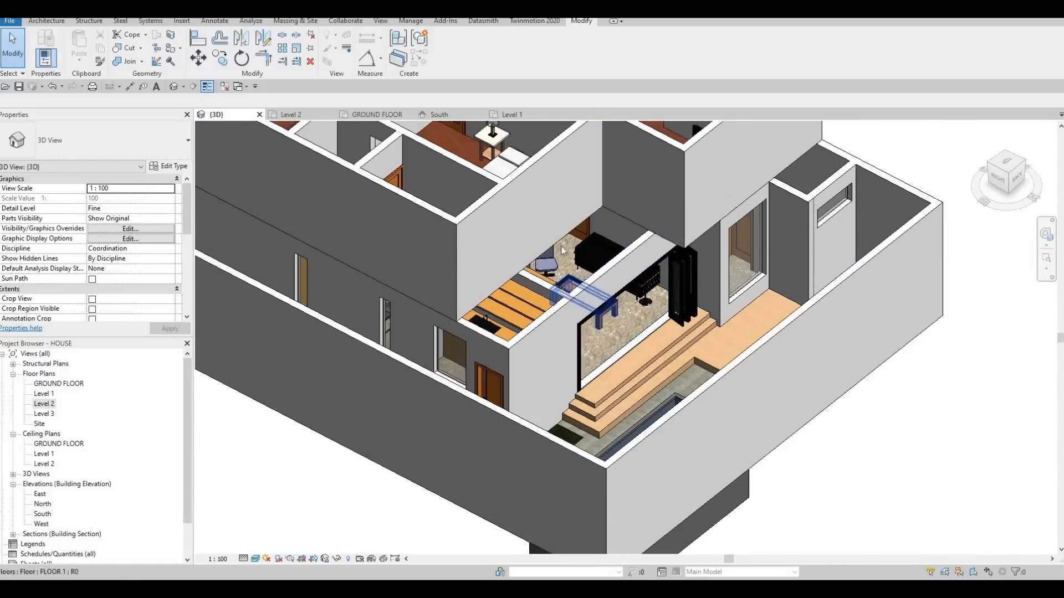
middle_drag(584, 222, 568, 301)
shift+middle_drag(654, 336, 671, 242)
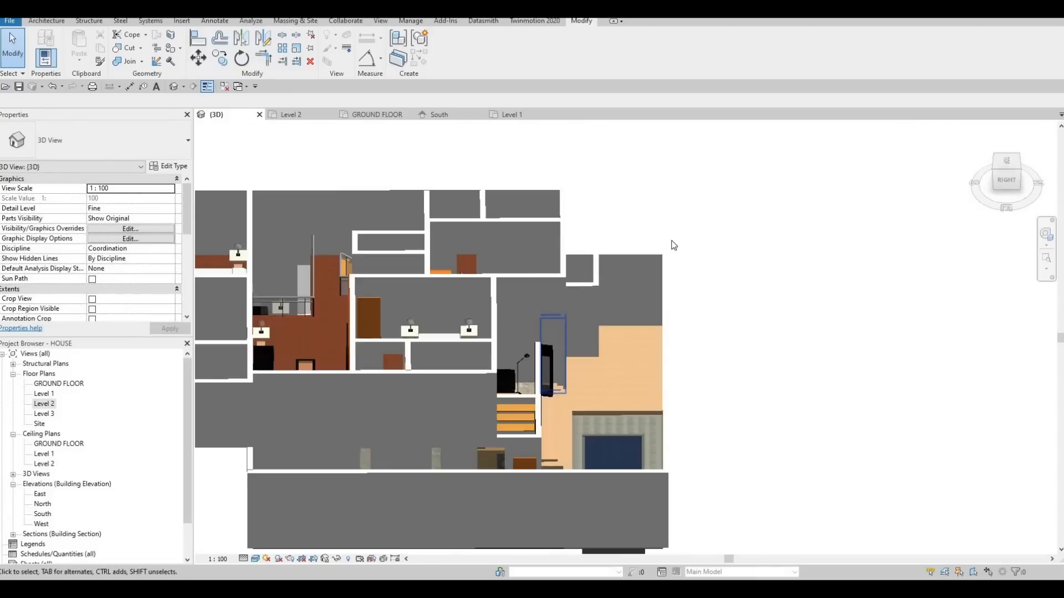
middle_drag(622, 306, 717, 224)
scroll(677, 234, up, 3)
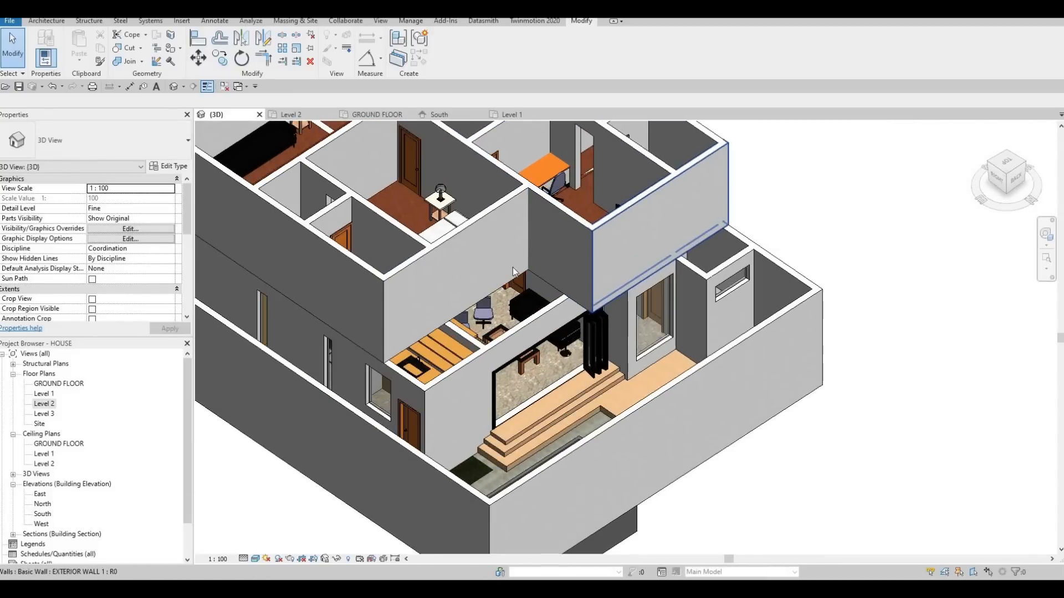
Delete the building section marker that crosses the living area in the Level 2 floor plan, together with its view.
scroll(522, 294, down, 4)
shift+middle_drag(640, 326, 570, 332)
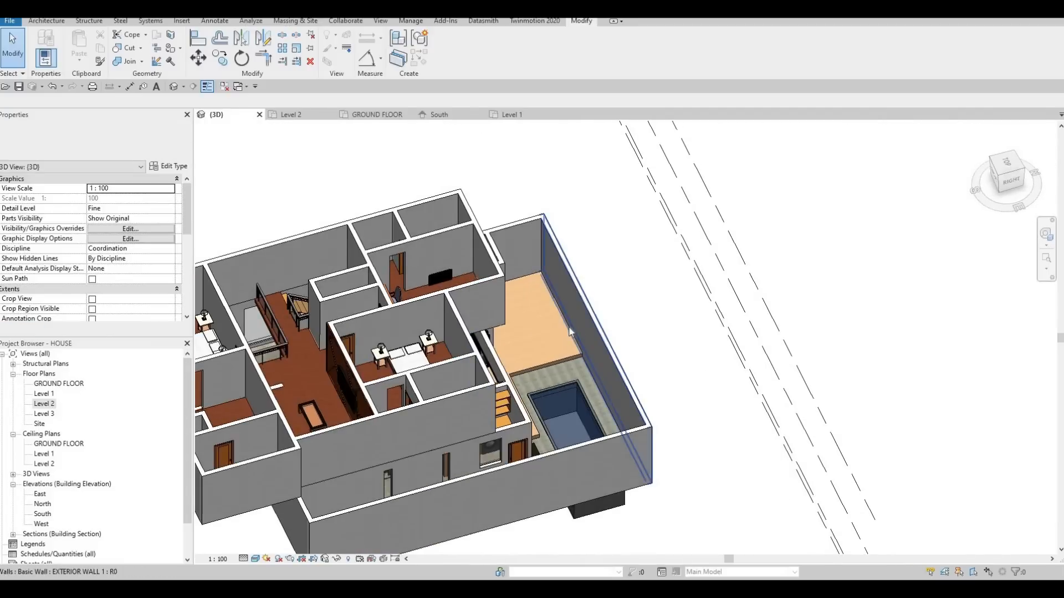
double_click(55, 404)
scroll(417, 325, down, 8)
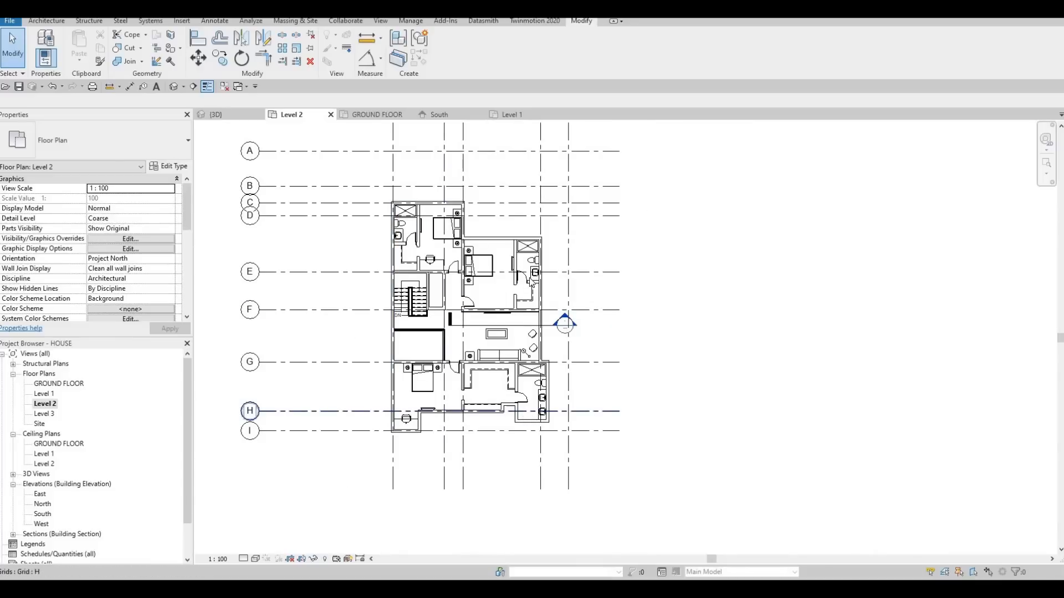
key(Escape)
scroll(547, 327, up, 5)
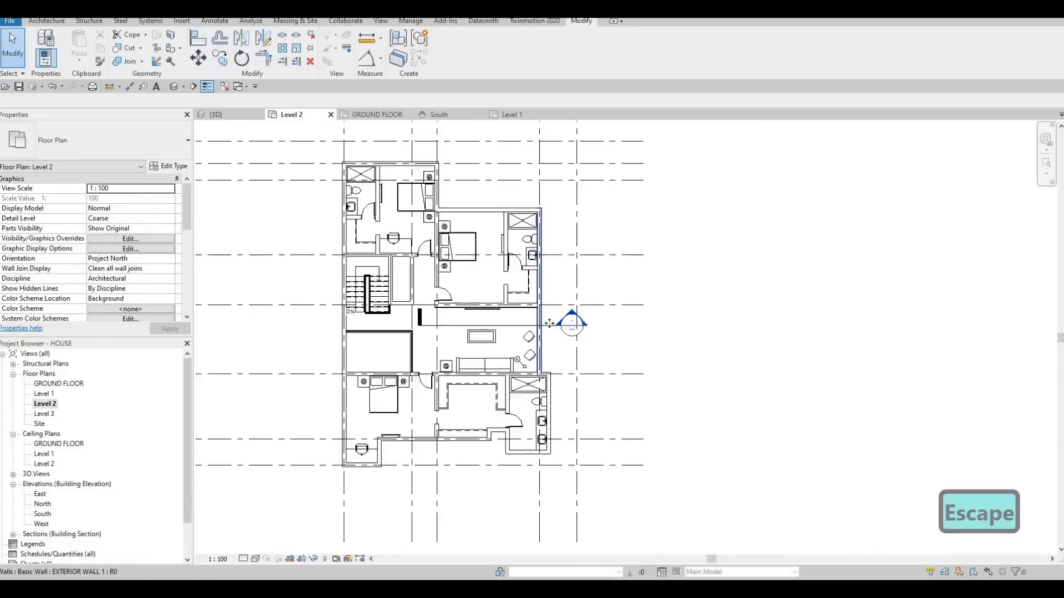
key(Escape)
click(549, 327)
key(Delete)
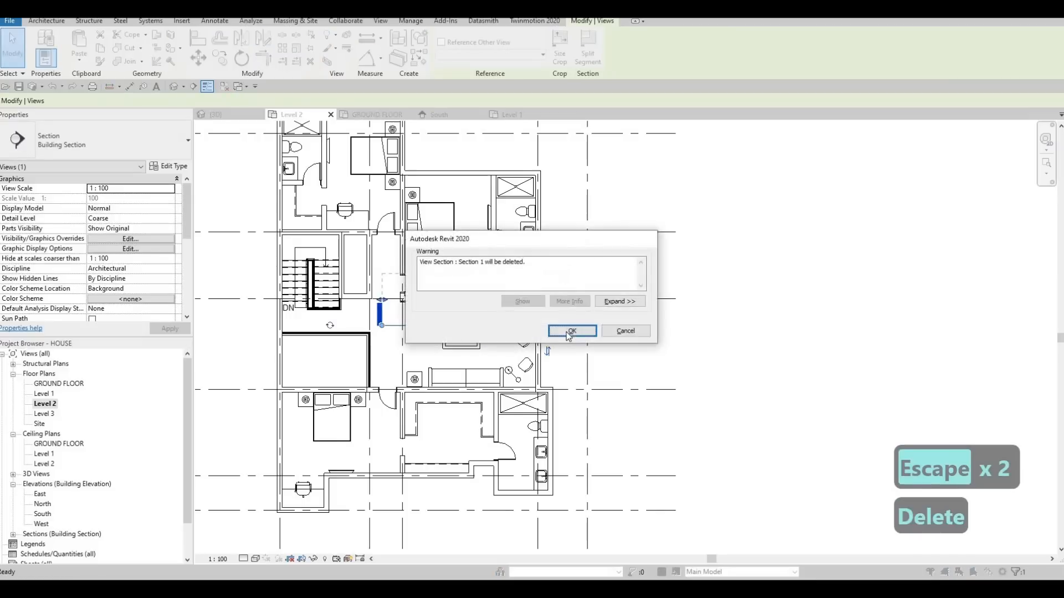
click(572, 331)
key(Escape)
scroll(433, 274, down, 5)
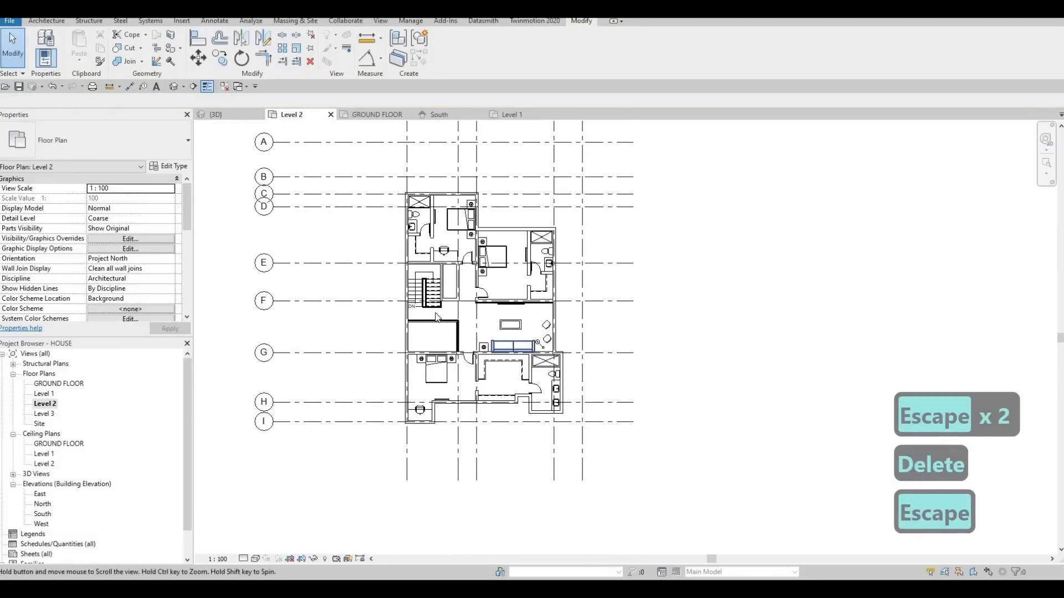
Start a roof by footprint on Level 2 and duplicate the Generic Roof - 300mm type as ROOF 1.
click(47, 22)
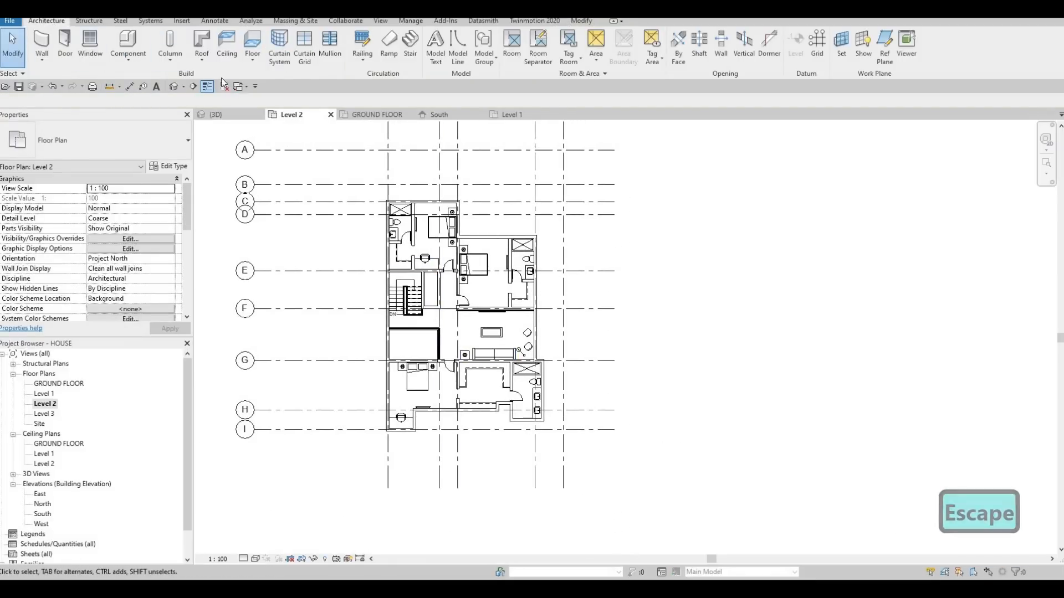
click(202, 40)
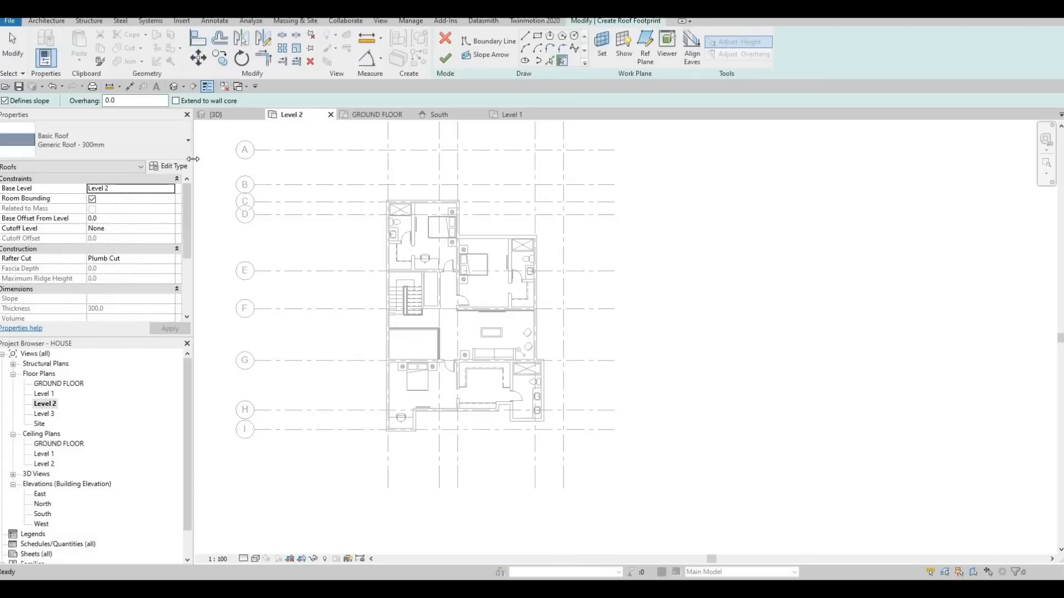
click(169, 167)
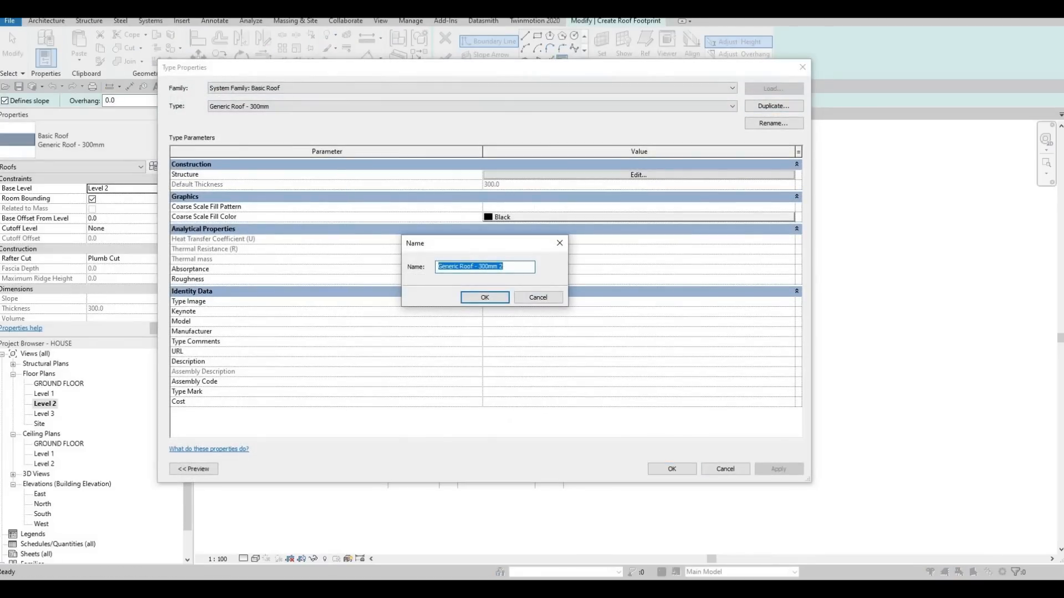
text(OF 1)
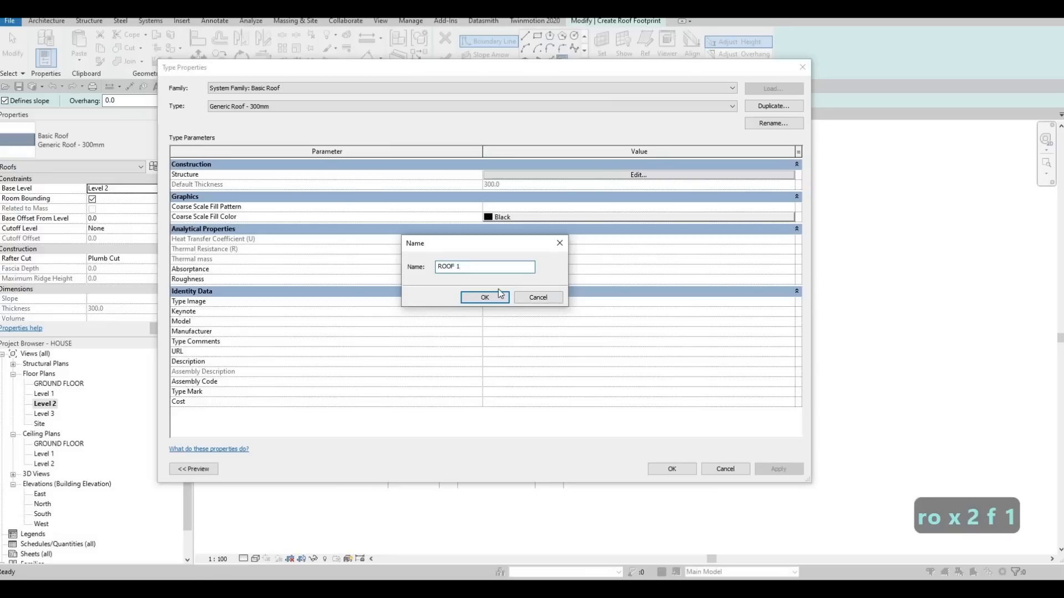
key(Return)
Set the structure layer of ROOF 1 to 200 mm thickness with the Paint material.
click(600, 172)
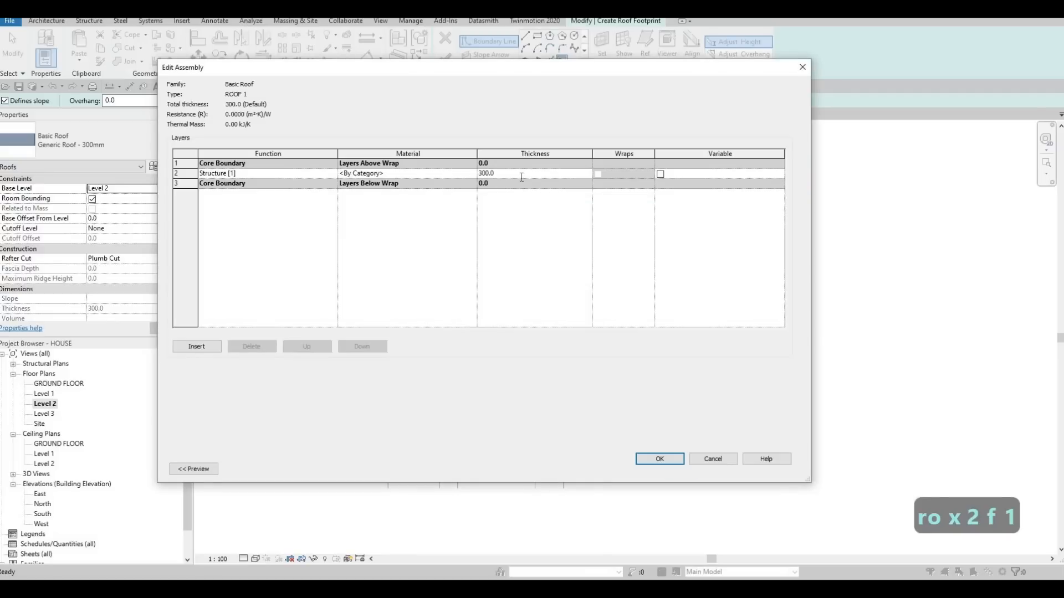
text(200)
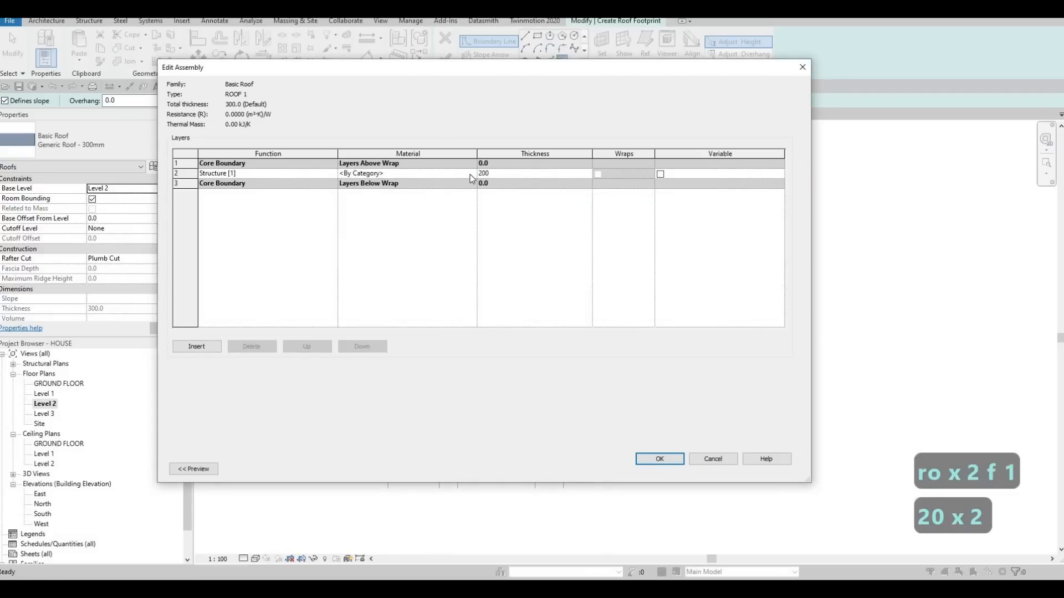
click(472, 174)
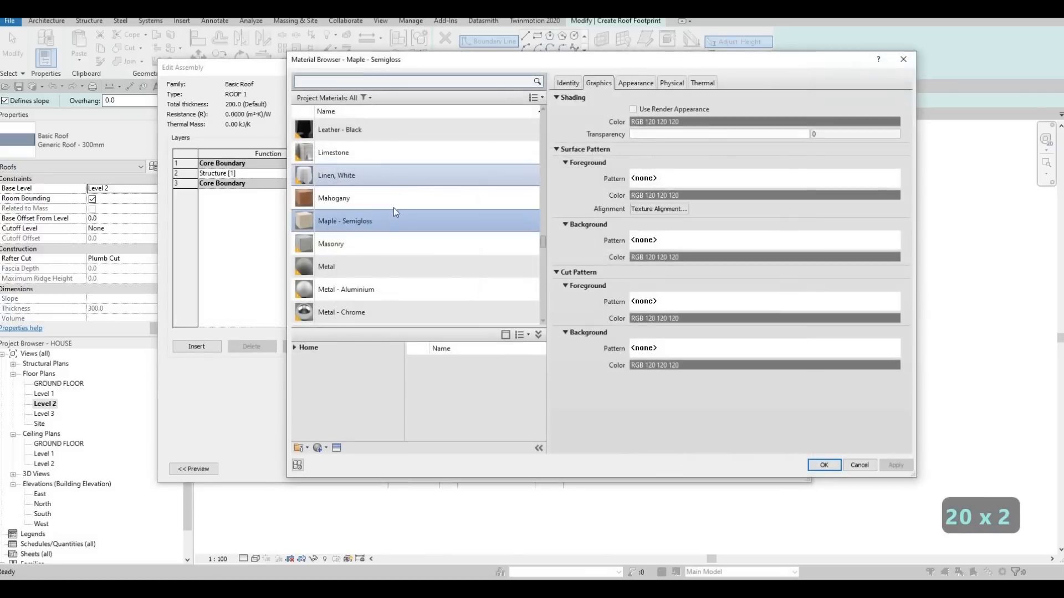
scroll(400, 281, down, 8)
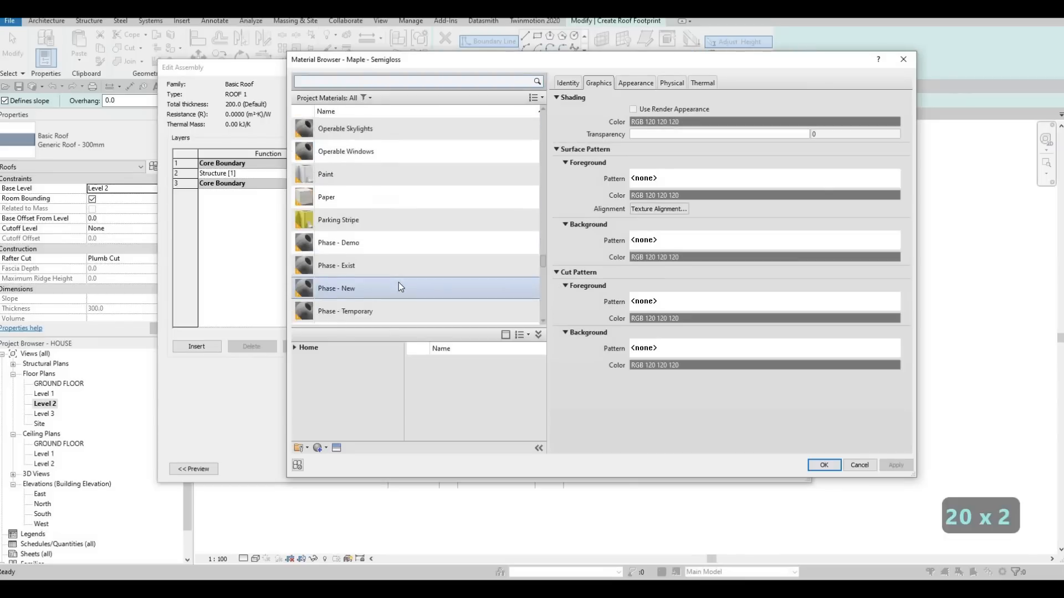
scroll(396, 248, up, 3)
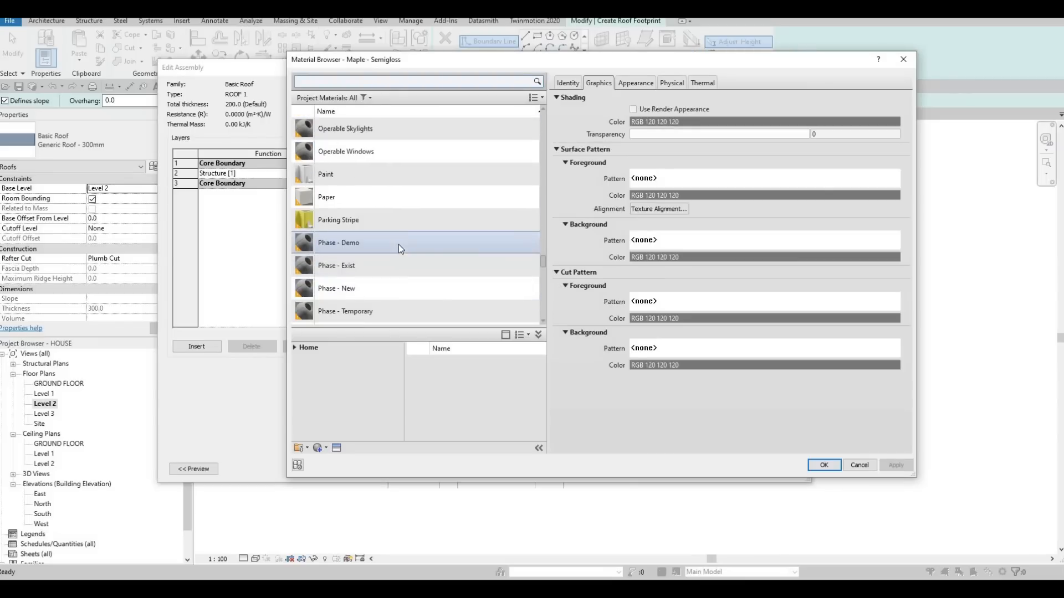
click(416, 174)
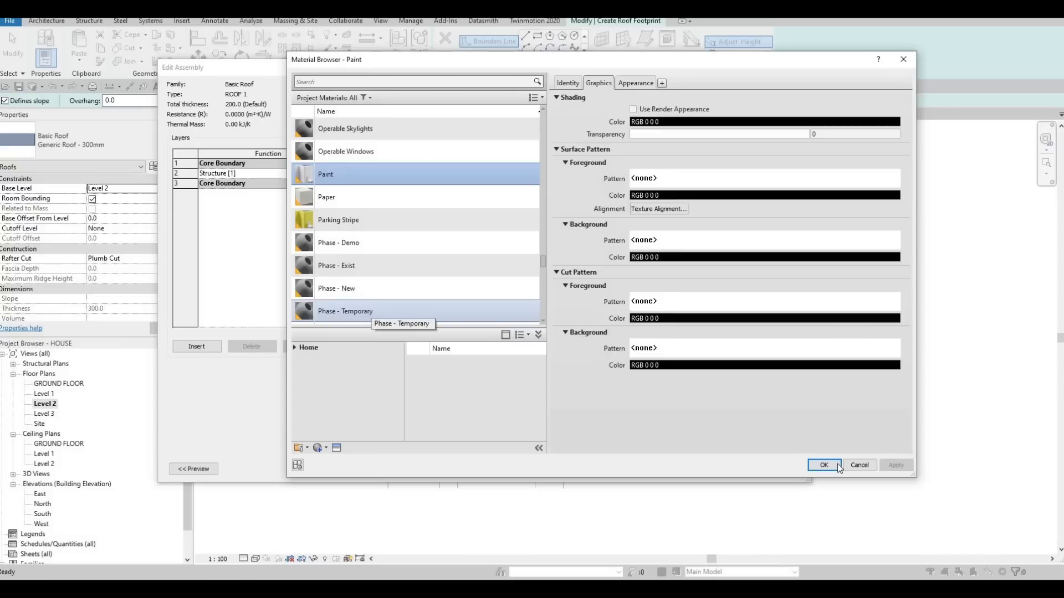
key(Return)
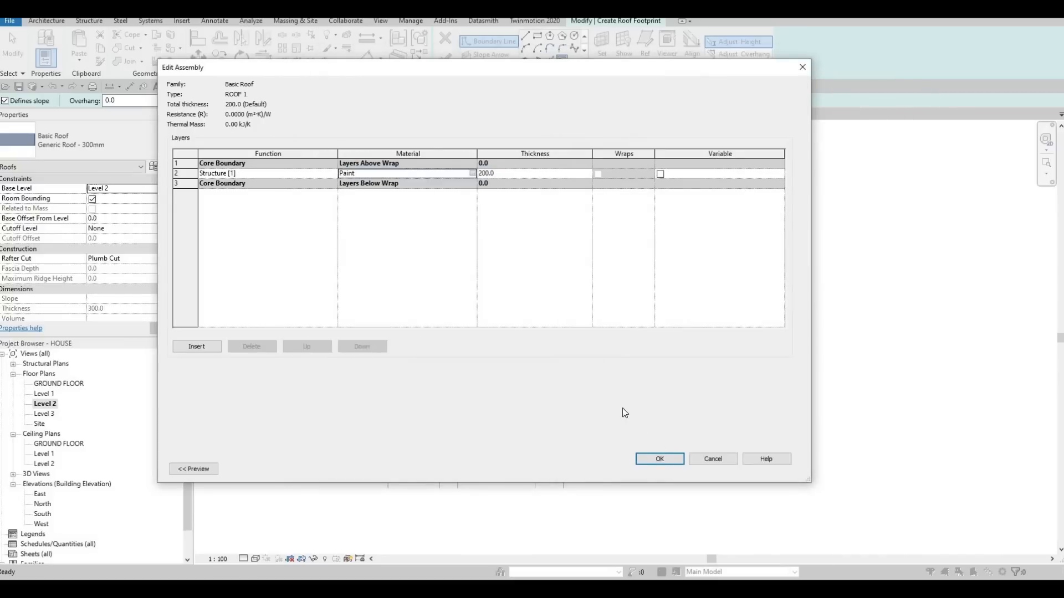
click(677, 459)
key(Return)
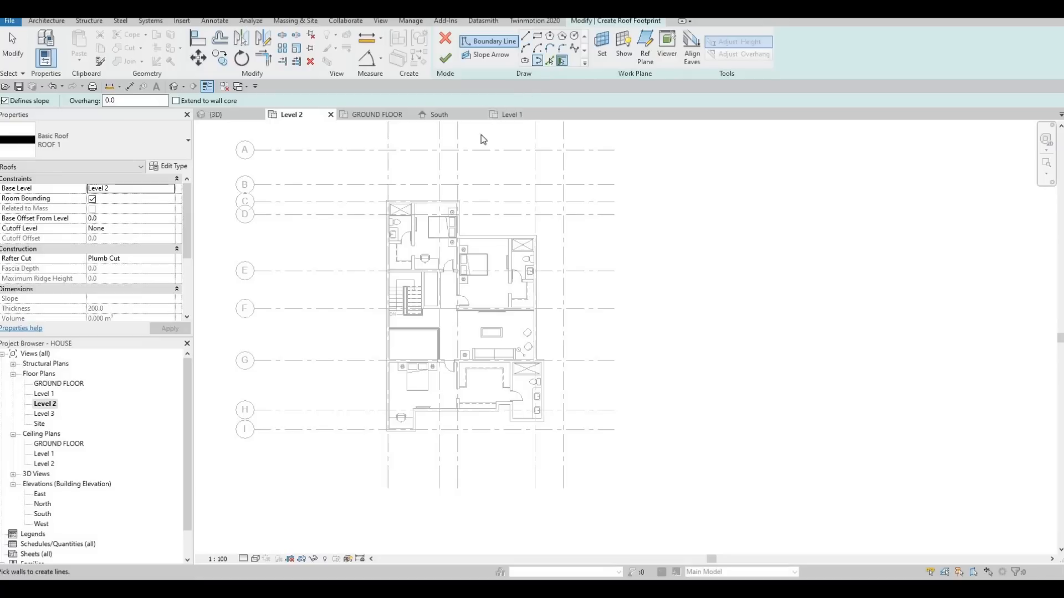
Pick non-sloping roof boundary lines along the inner faces of the north bedroom walls, reaching the start of the east wall.
scroll(435, 176, up, 2)
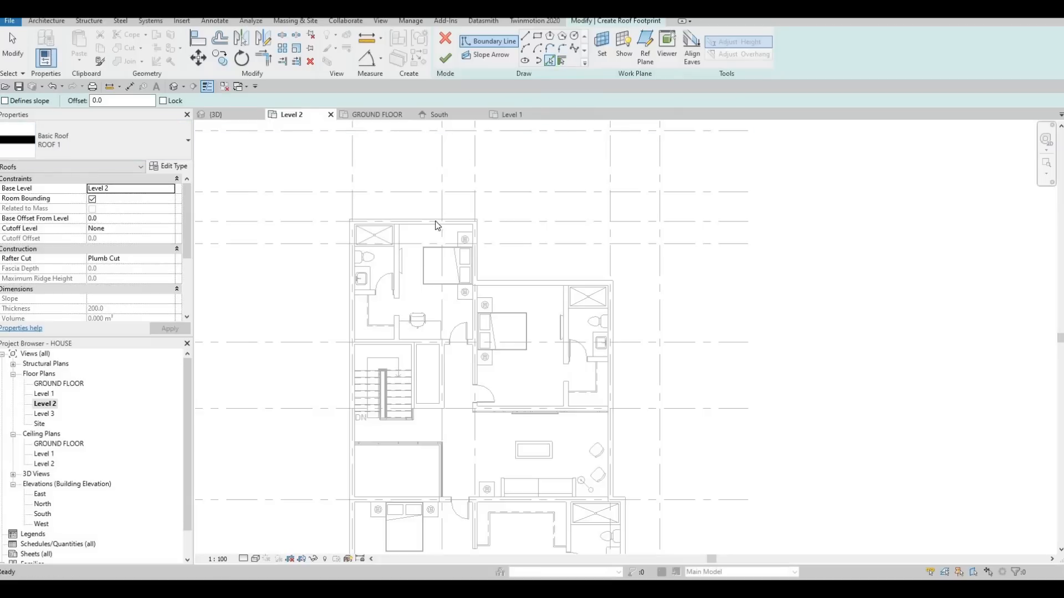
scroll(478, 258, up, 3)
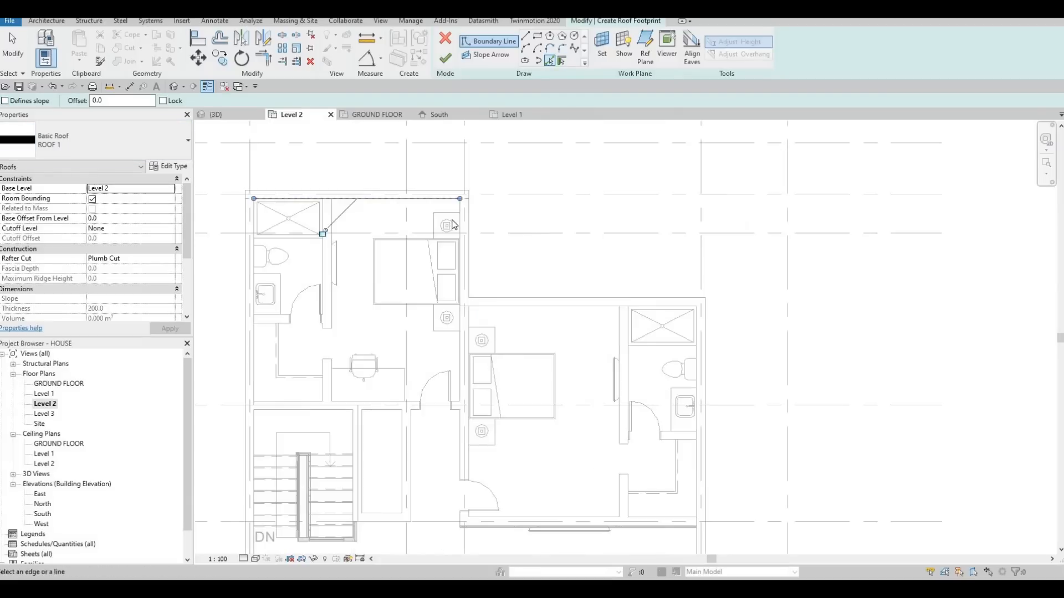
click(463, 222)
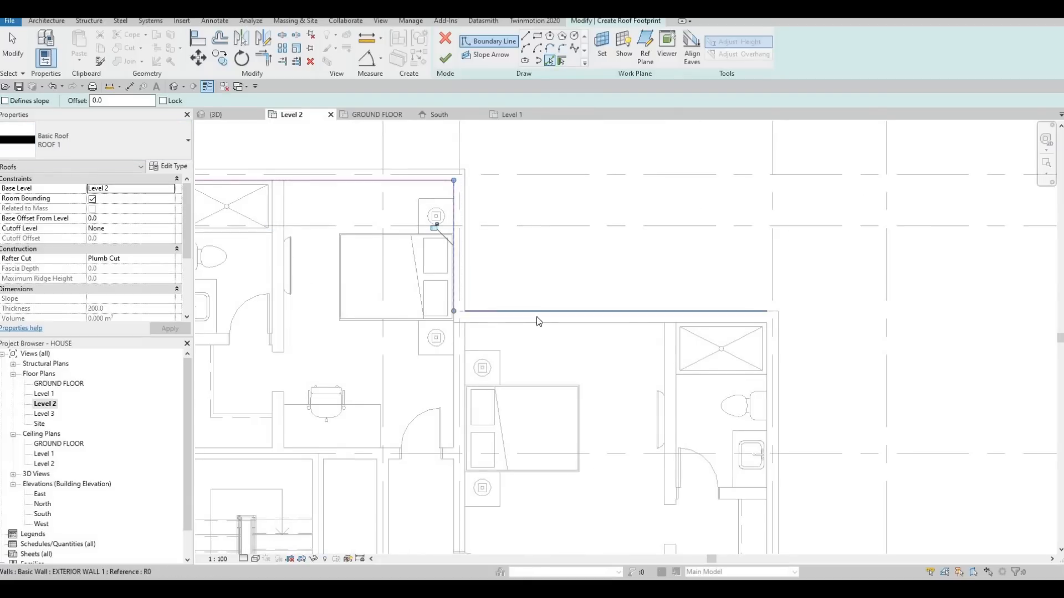
click(536, 319)
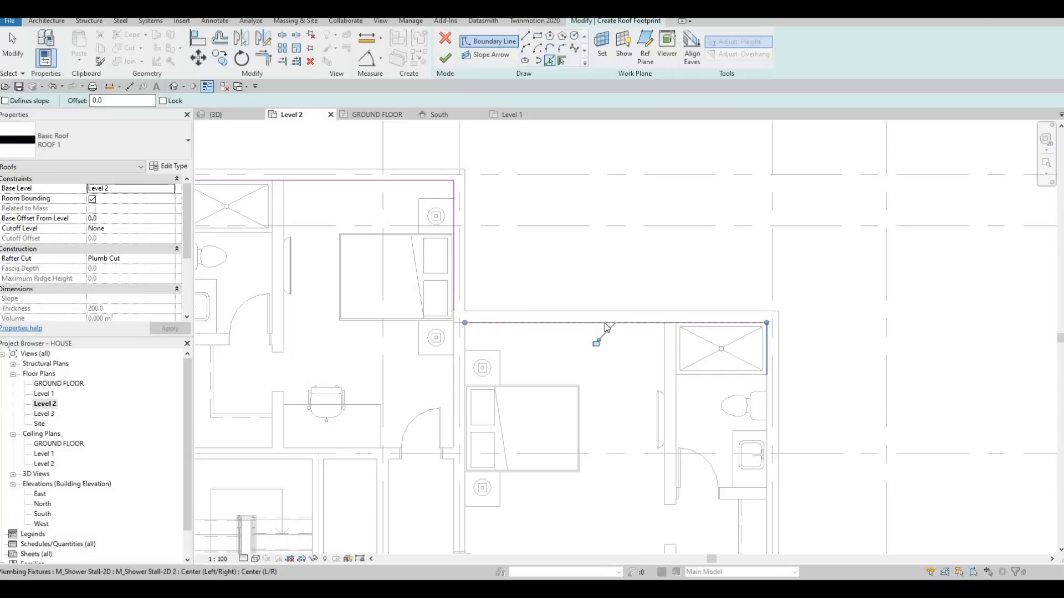
scroll(647, 362, down, 5)
middle_drag(648, 380, 641, 287)
scroll(672, 366, up, 5)
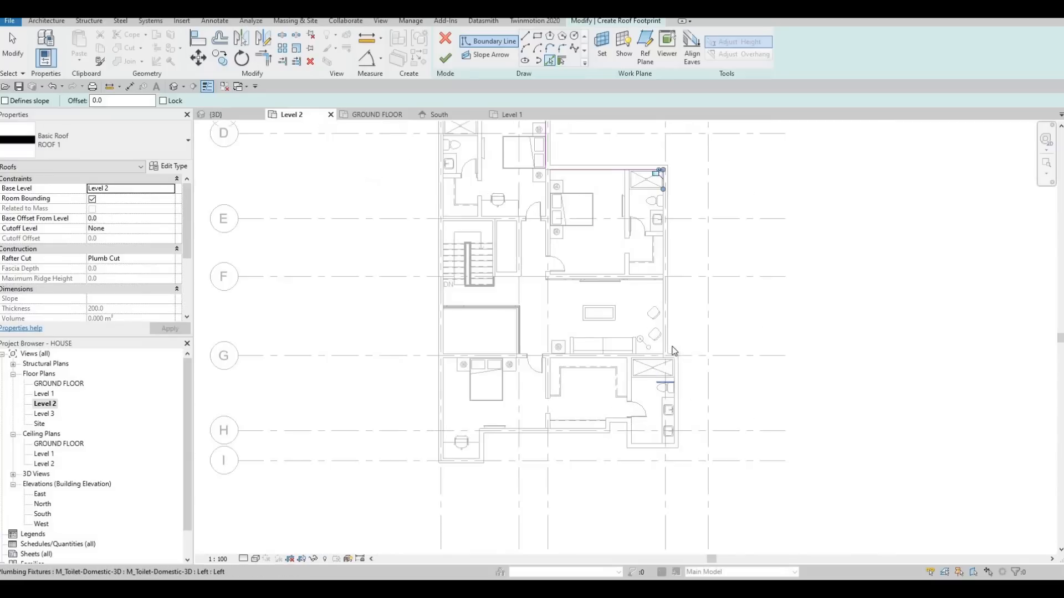
Pick the inner wall edges around the southeast bathroom, including its grid G wall, as roof boundary lines.
scroll(673, 348, up, 3)
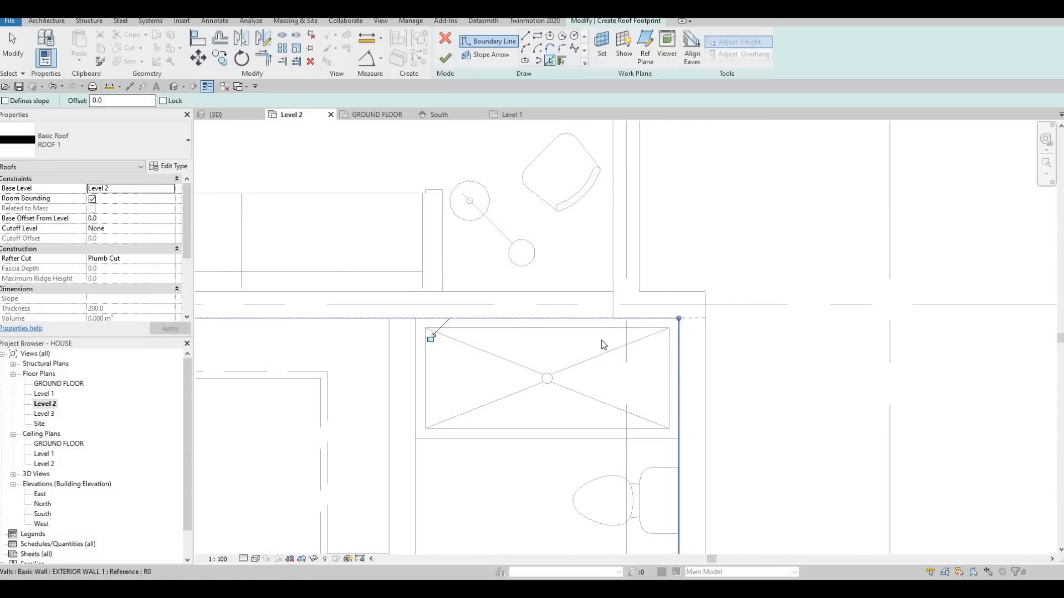
click(679, 349)
scroll(618, 350, down, 5)
middle_drag(616, 357, 641, 291)
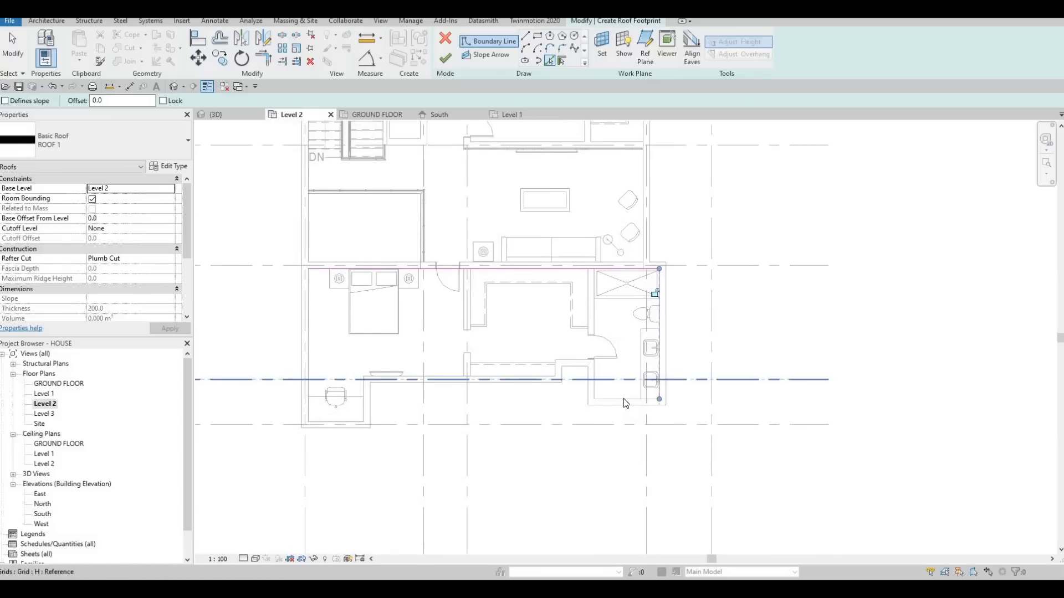
click(600, 383)
scroll(596, 377, up, 2)
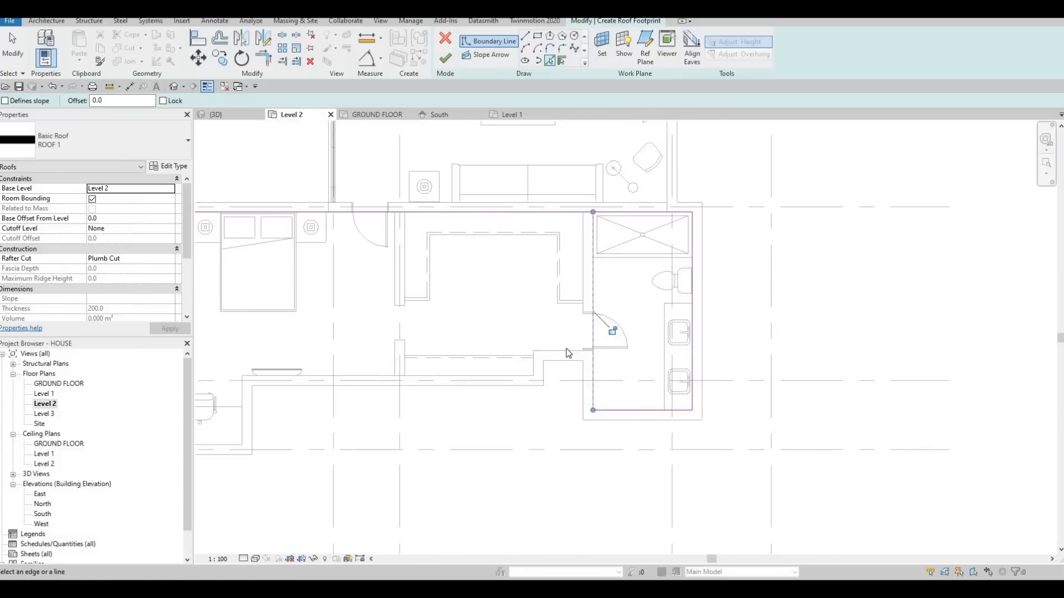
Continue the roof boundary along the inner faces of the stepped south walls, the desk alcove and the west wall.
click(508, 372)
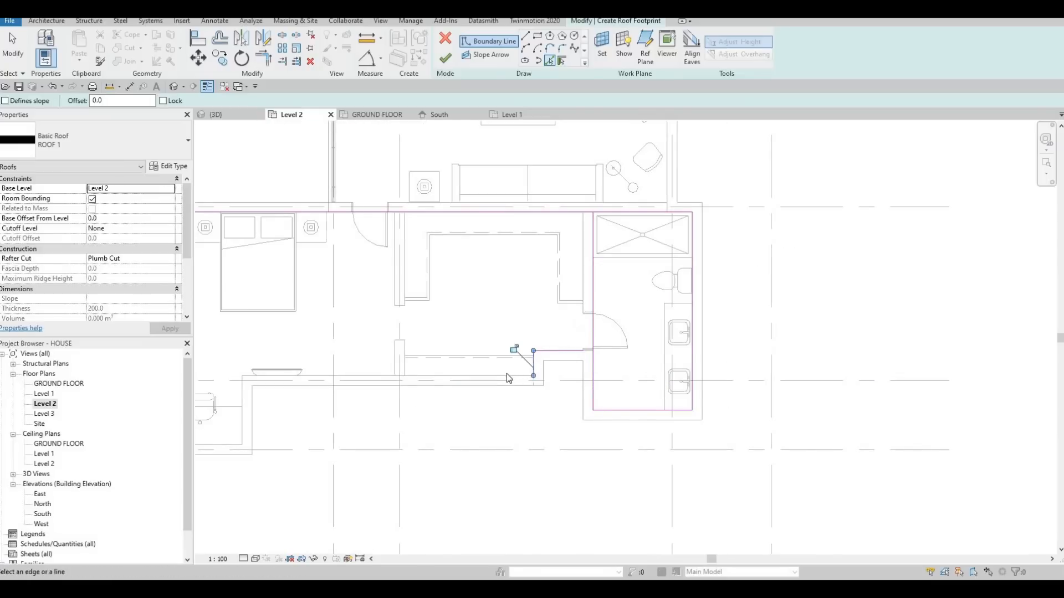
scroll(474, 347, down, 4)
middle_drag(346, 383, 513, 362)
scroll(513, 362, up, 3)
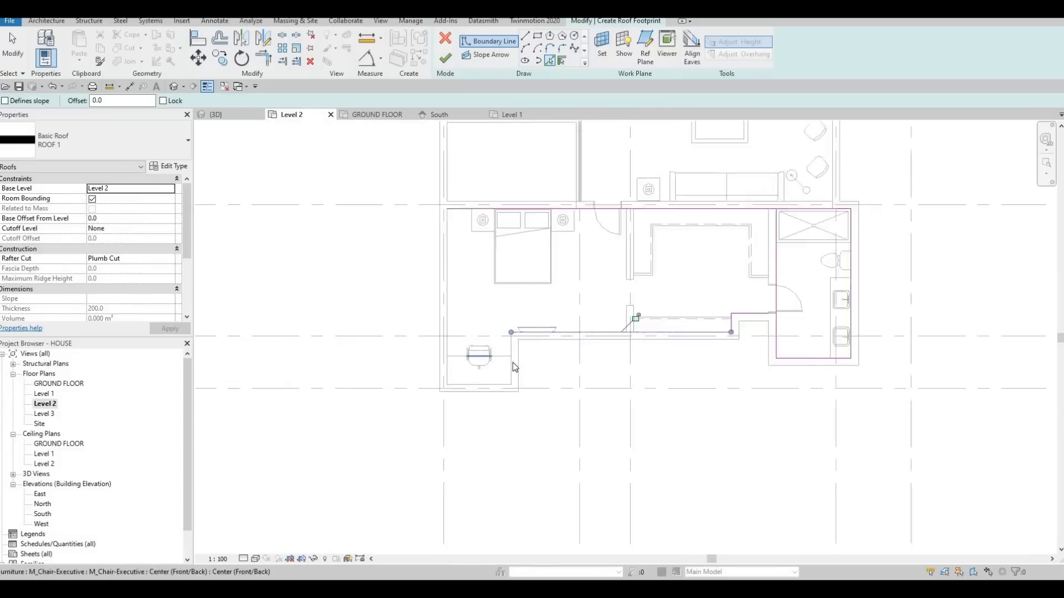
click(513, 364)
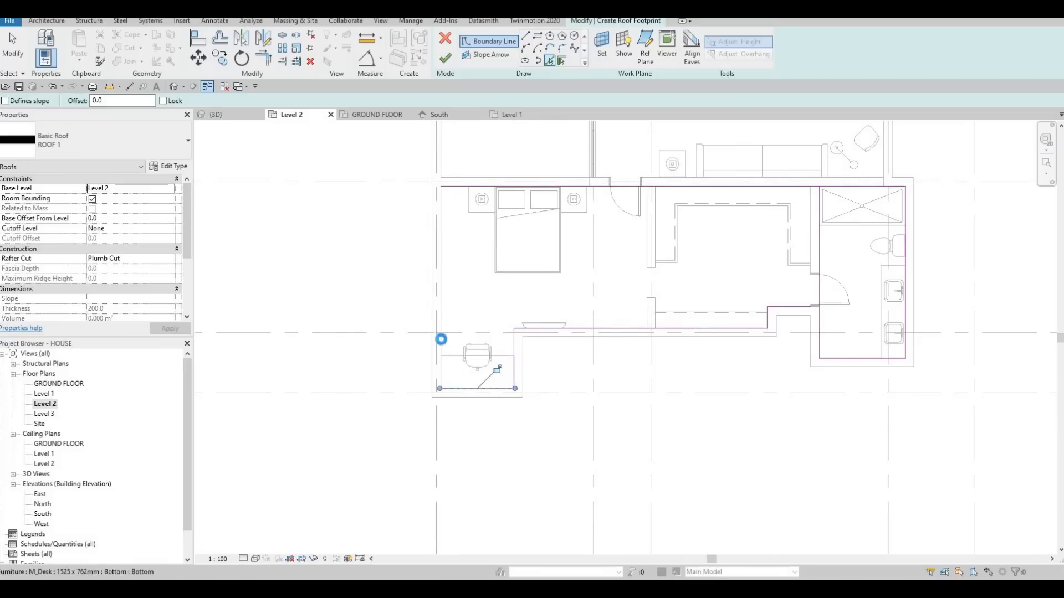
scroll(501, 280, down, 5)
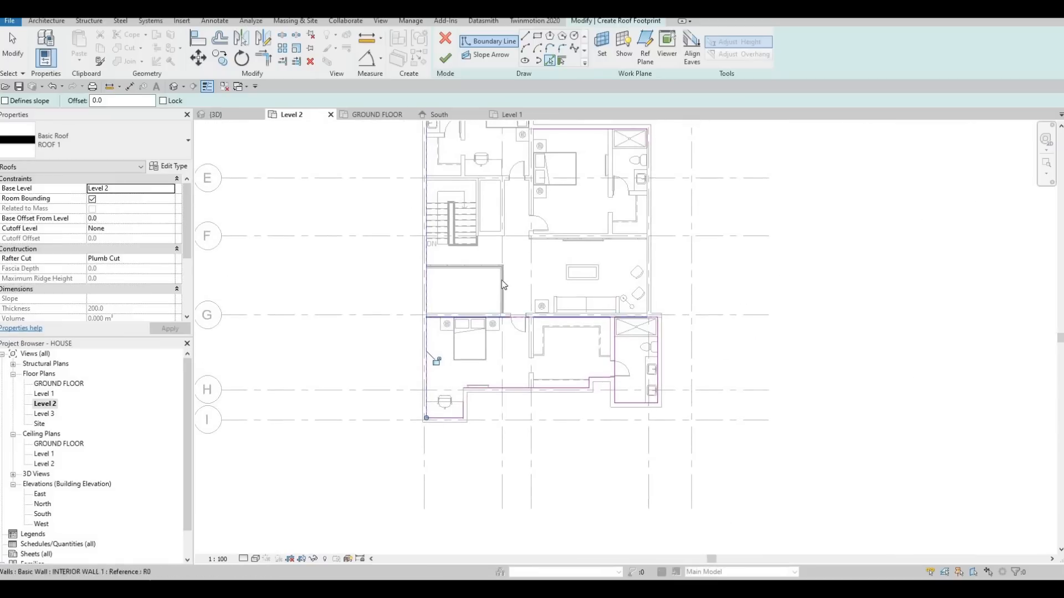
middle_drag(505, 287, 474, 271)
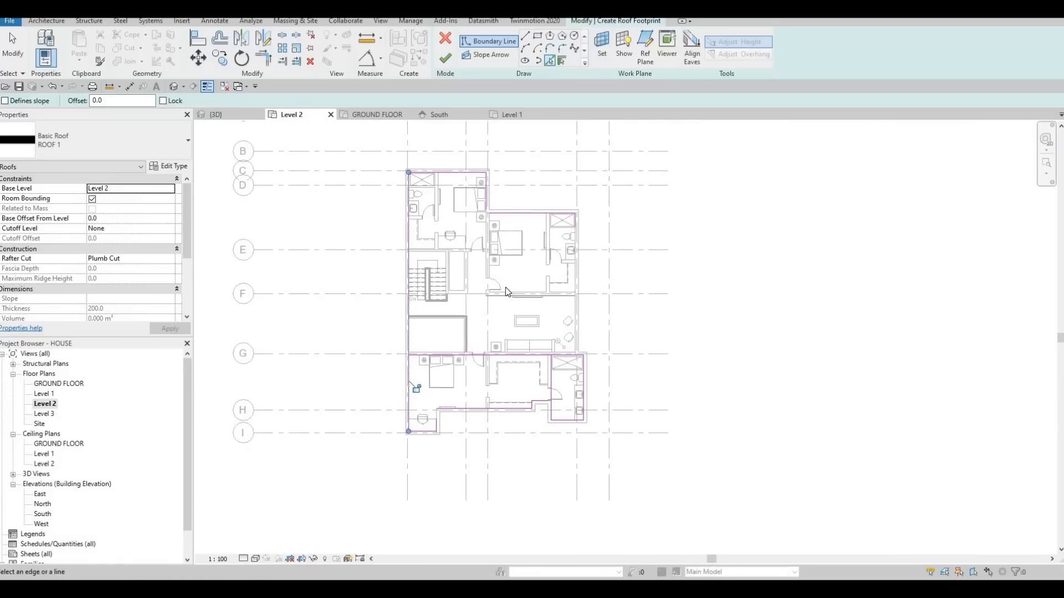
Trim the picked roof boundary lines to corners along the north, east and south walls to form a closed outline.
key(Escape)
key(Escape)
key(t)
key(r)
scroll(476, 208, up, 3)
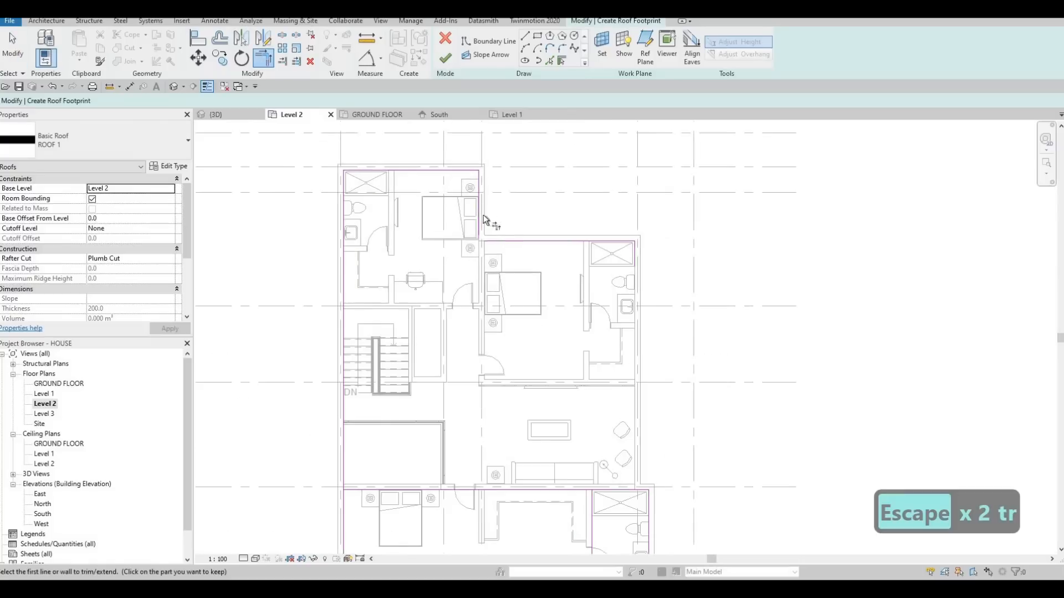
click(496, 240)
click(632, 459)
click(640, 489)
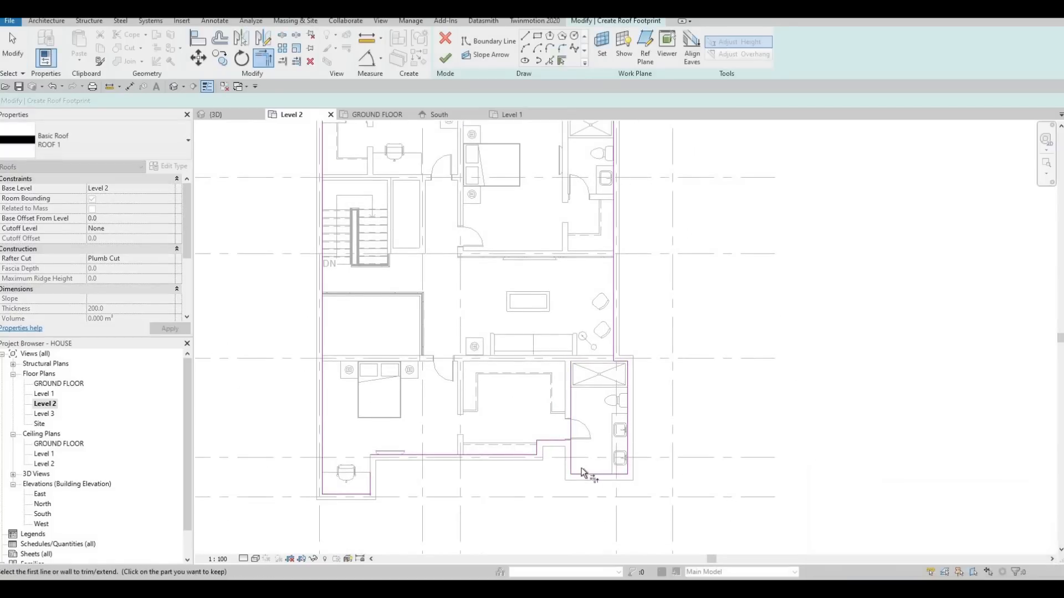
click(571, 461)
click(539, 442)
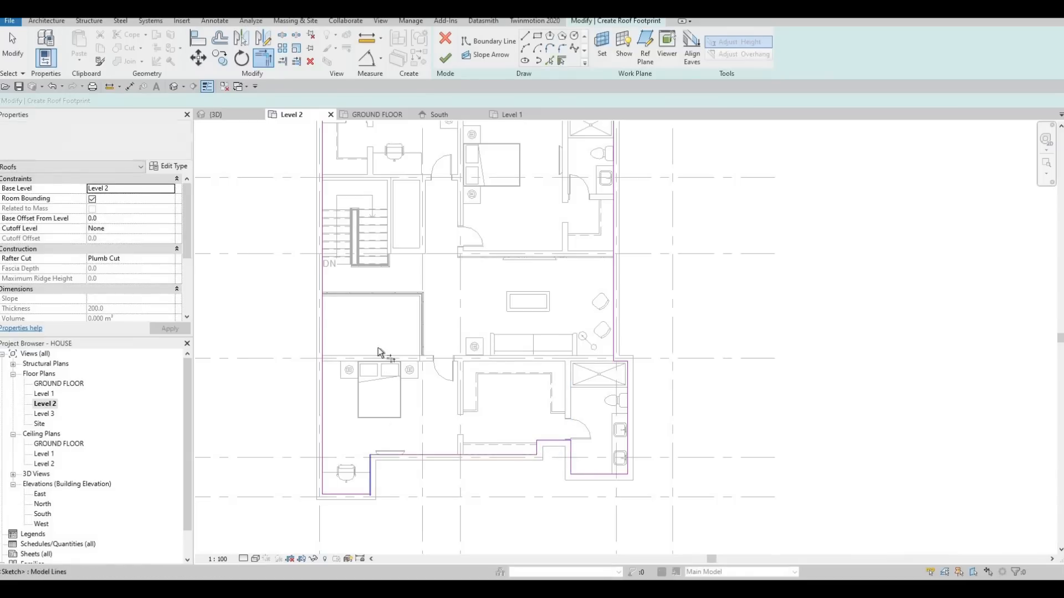
Set the roof's base level to Level 3 and try to finish the footprint sketch.
scroll(408, 332, down, 1)
scroll(452, 382, down, 1)
middle_drag(477, 361, 530, 454)
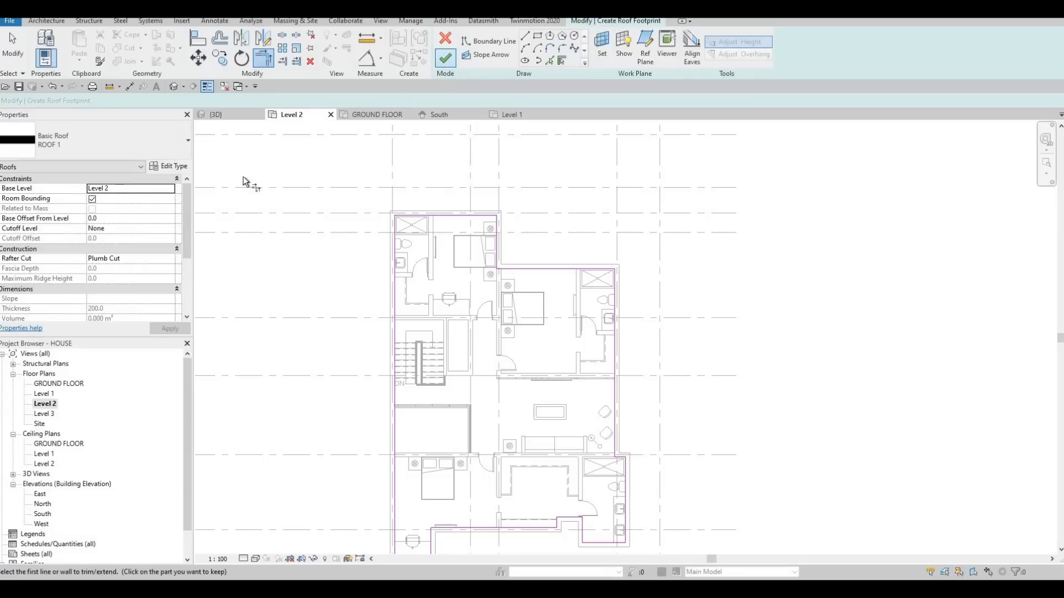
click(171, 189)
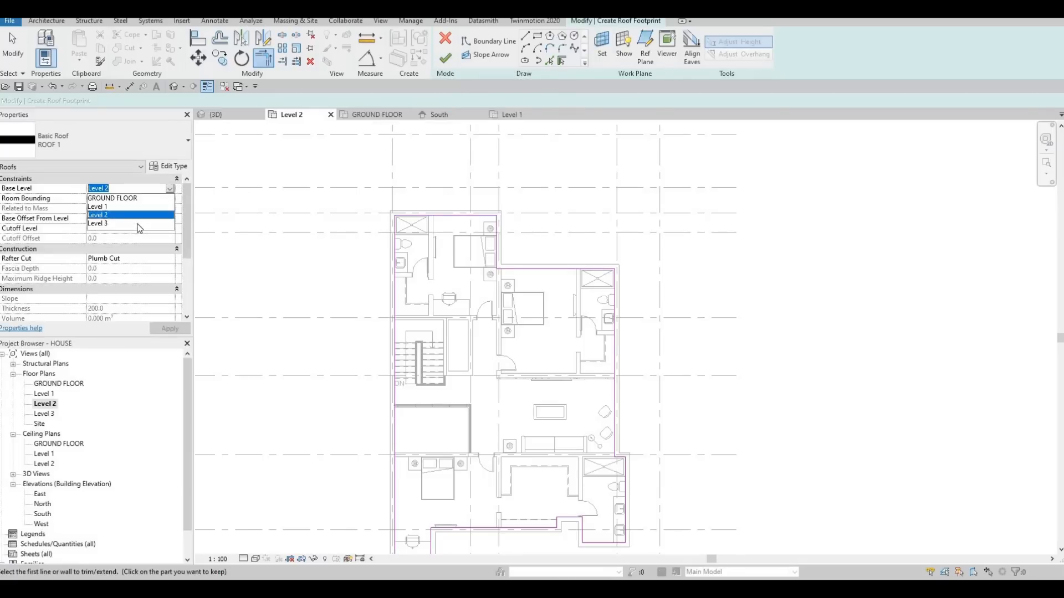
click(102, 224)
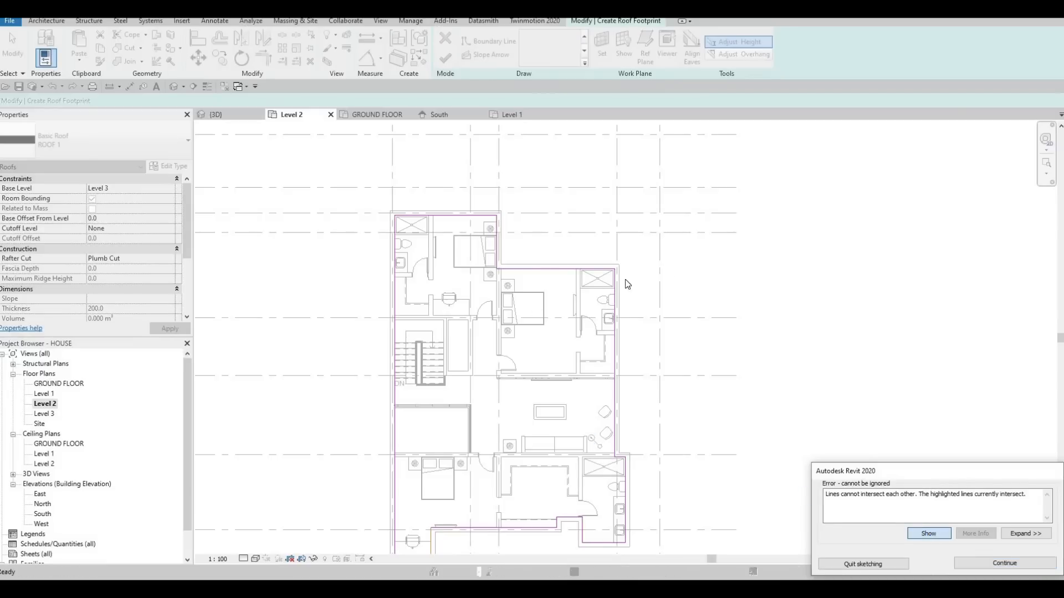
Trim the two crossing boundary lines at the desk alcove's outer southeast corner and finish the roof.
scroll(625, 280, up, 5)
key(Escape)
key(Escape)
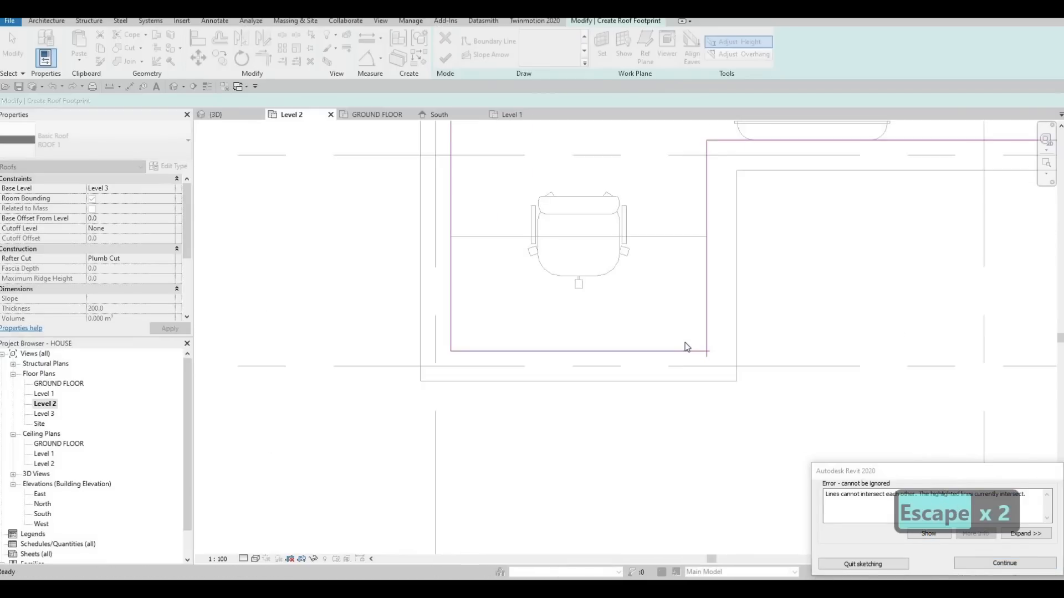
key(t)
key(r)
key(Escape)
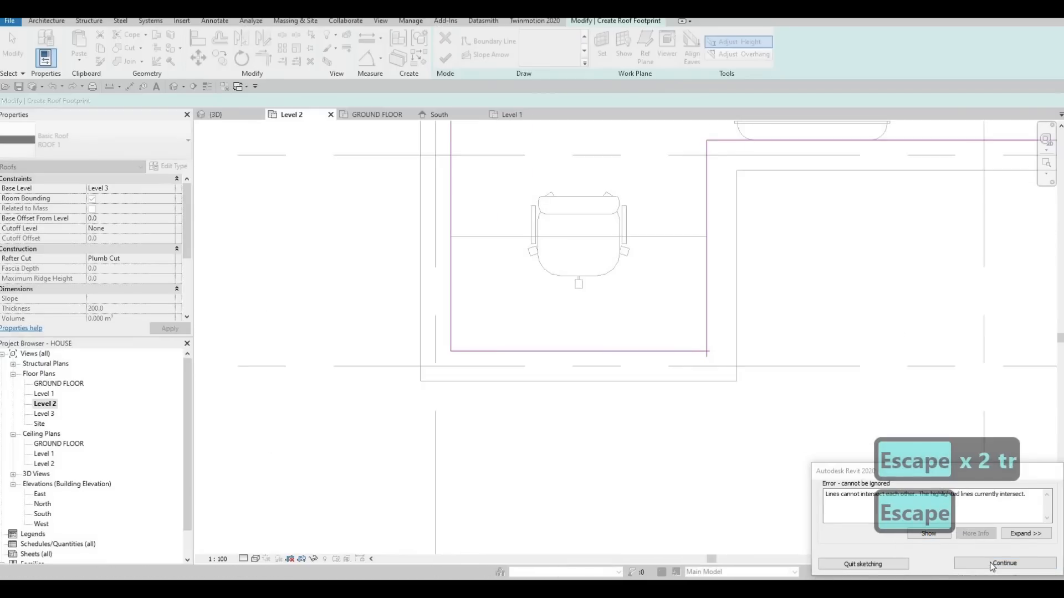
click(1003, 563)
key(t)
key(r)
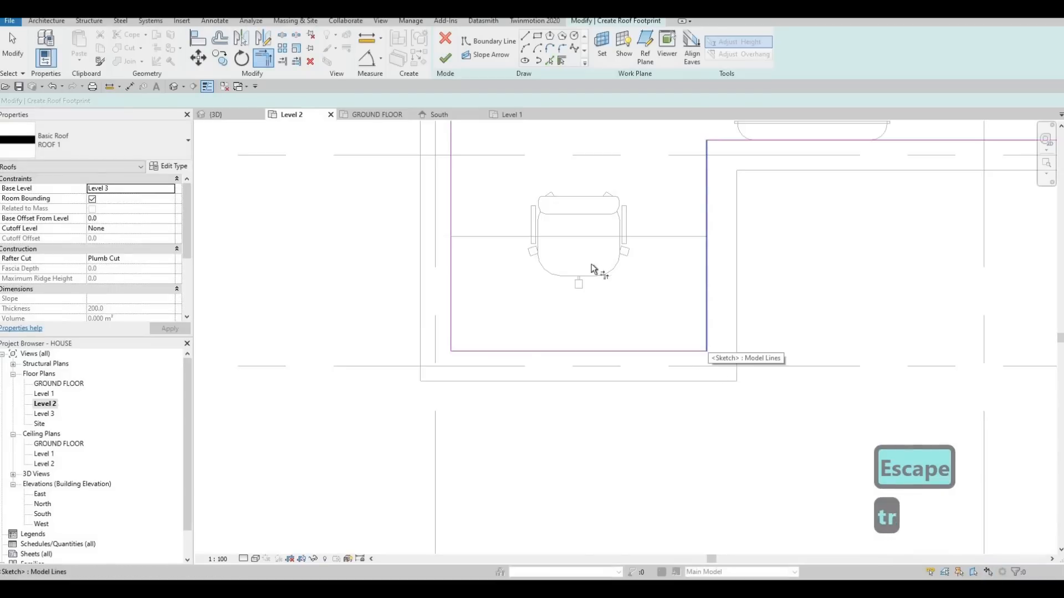
click(445, 57)
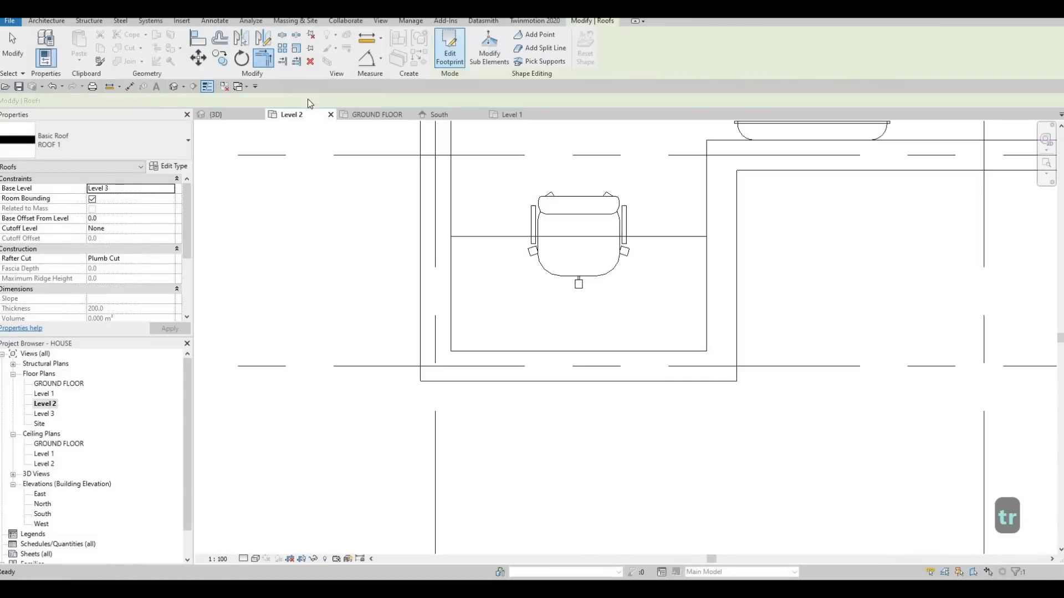
In the 3D view, raise the whole chain of upper-floor exterior walls around the roof with a top offset of 600 mm.
click(216, 114)
mouse_move(395, 217)
middle_down()
mouse_move(592, 242)
mouse_move(554, 252)
middle_up()
middle_drag(272, 296, 398, 280)
shift+middle_drag(313, 277, 381, 281)
key(Escape)
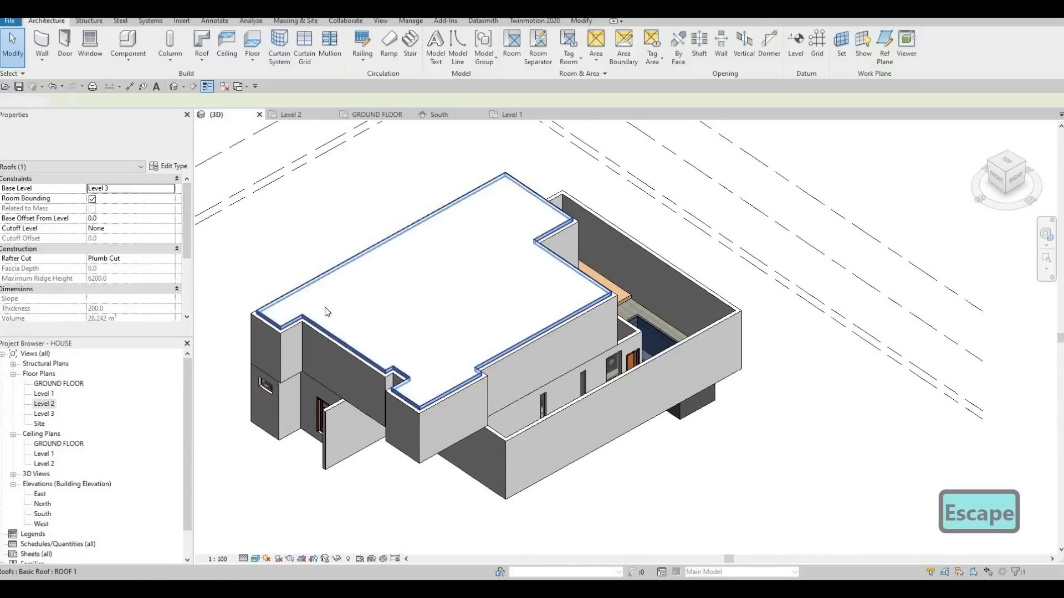
key(Escape)
middle_drag(283, 336, 321, 315)
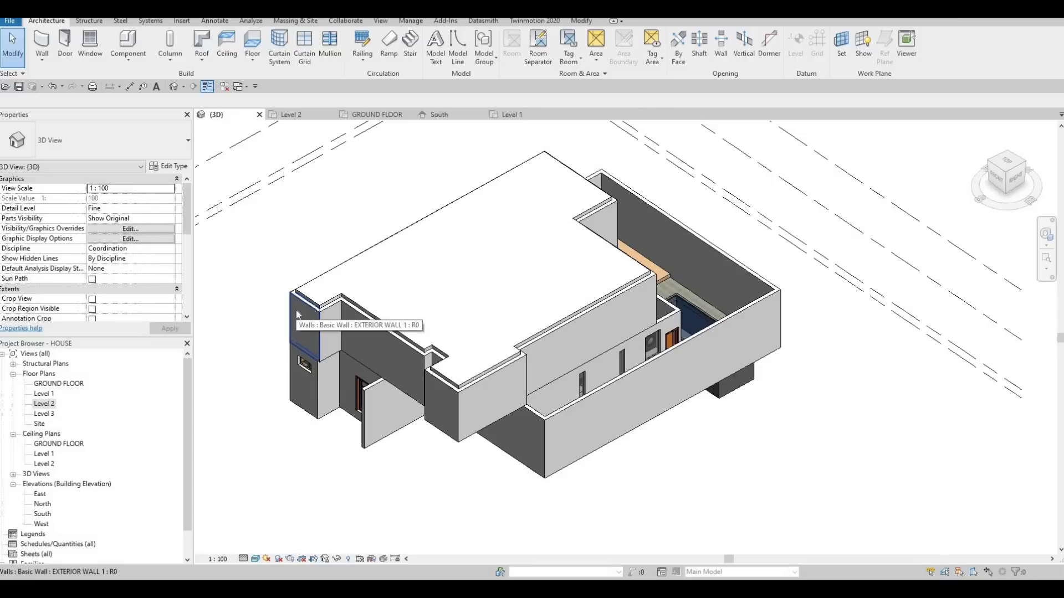
key(Tab)
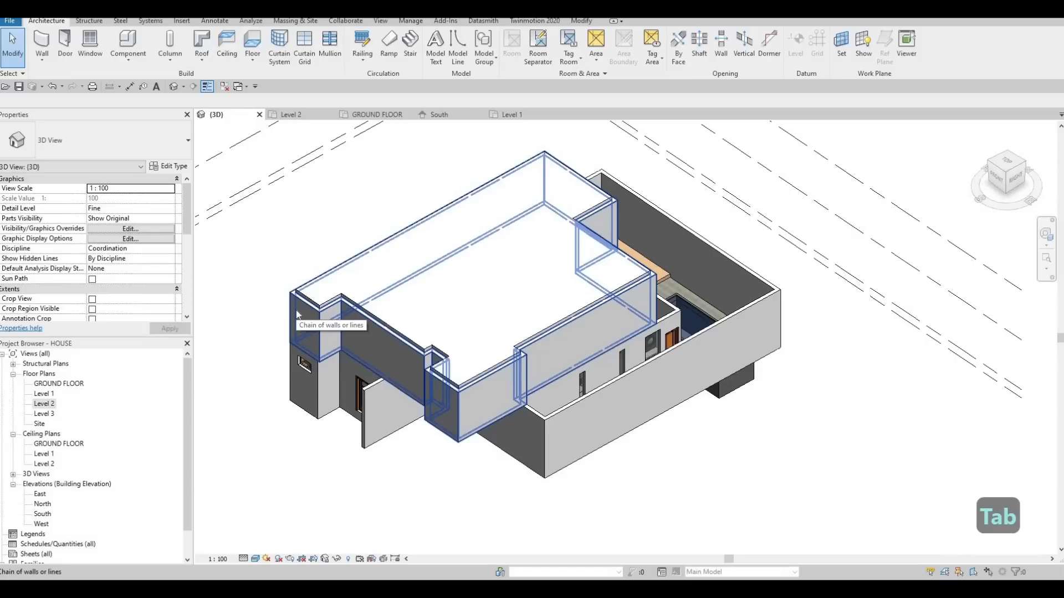
click(296, 313)
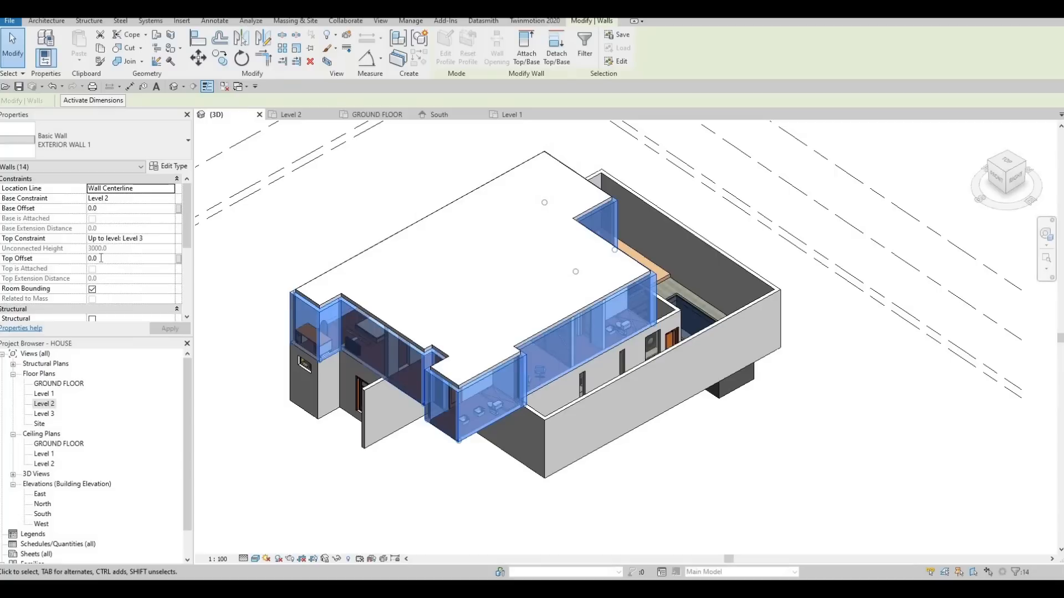
click(95, 257)
text(600)
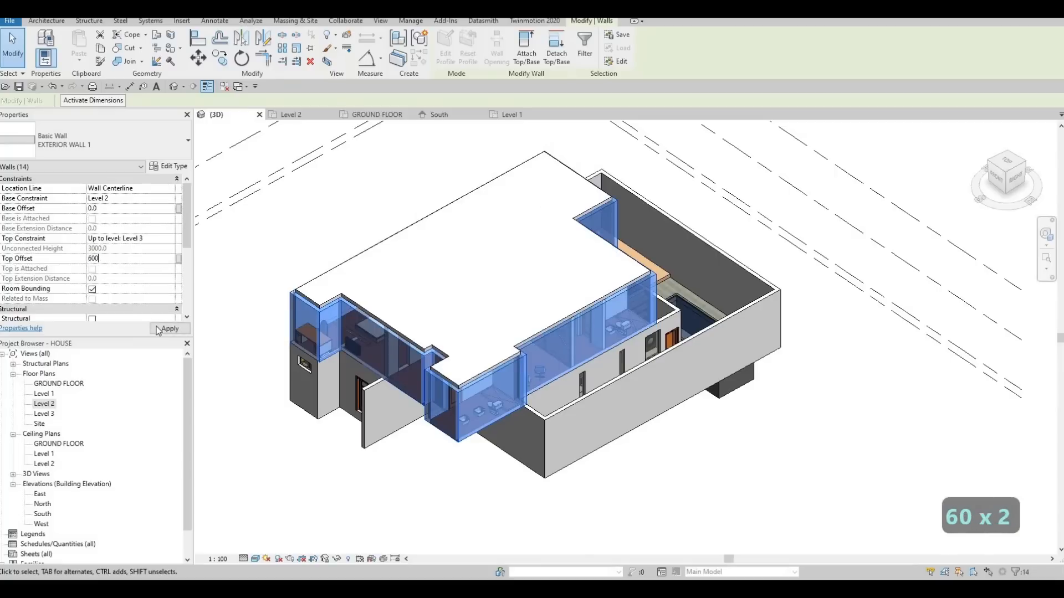
click(161, 331)
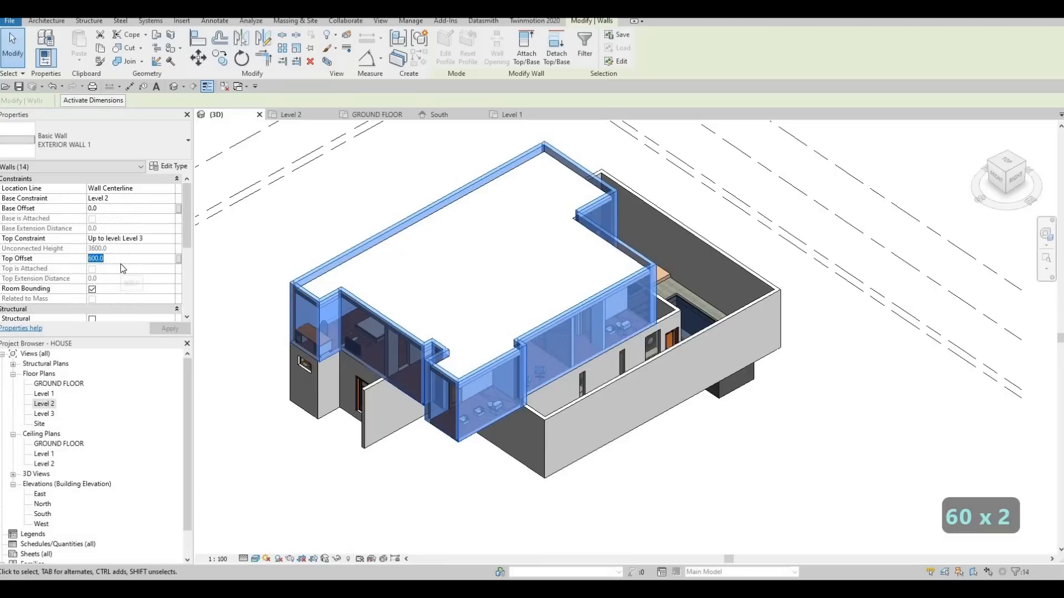
key(Escape)
key(Escape)
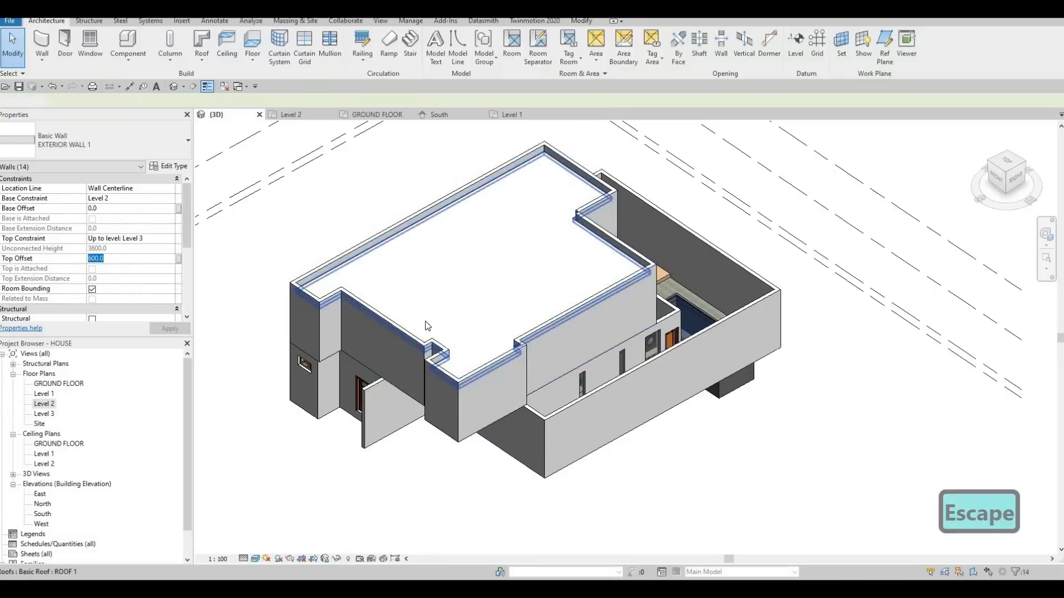
Paint the roof's top face with the Asphalt Shingle material, searching the materials for "ASPH".
scroll(455, 330, down, 1)
middle_drag(455, 330, 417, 352)
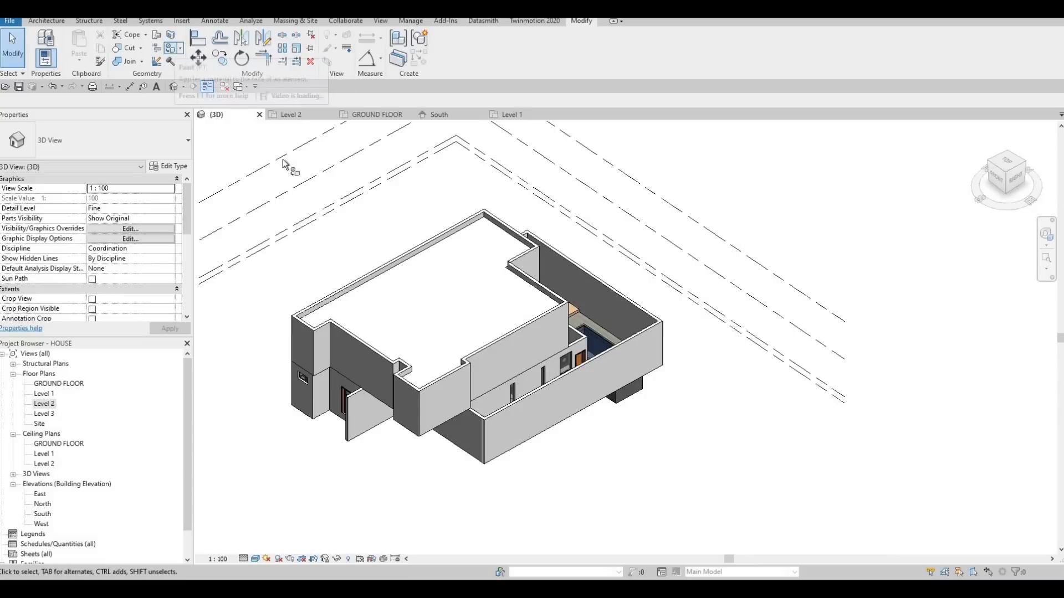
click(173, 50)
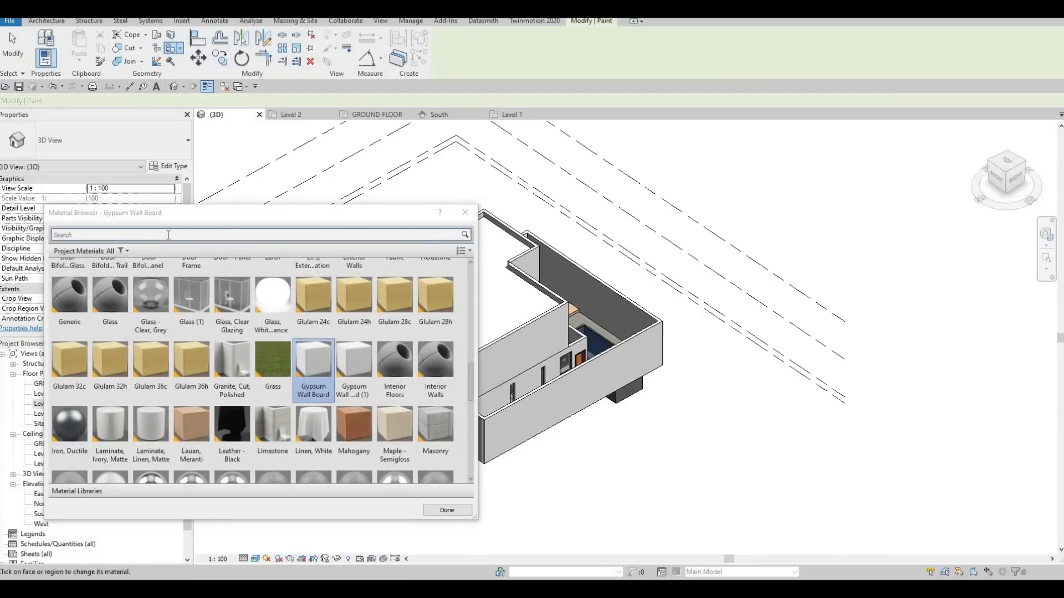
key(a)
key(s)
key(h)
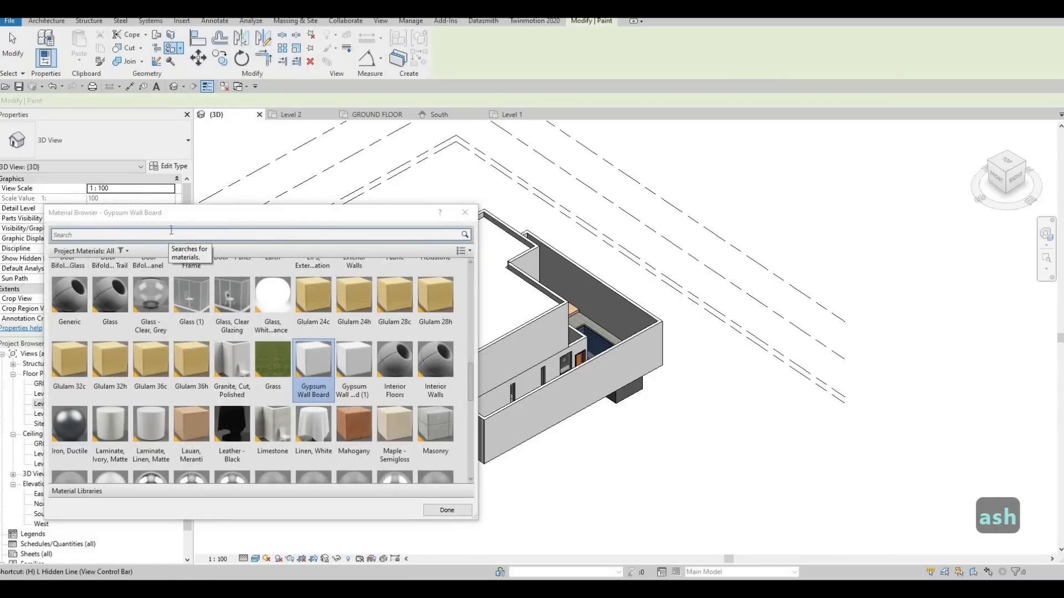
click(173, 234)
text(as)
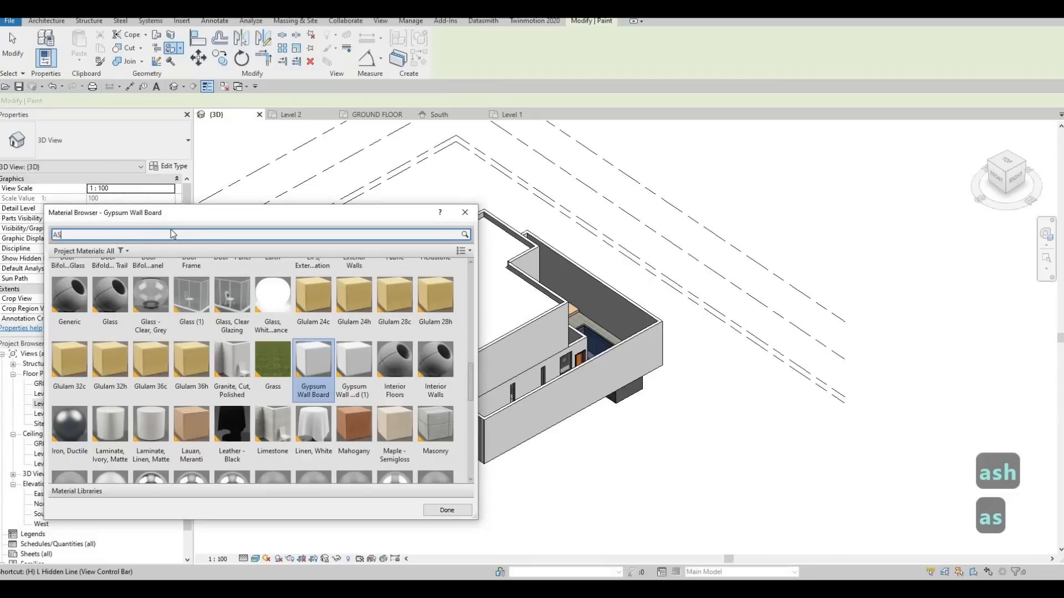
text(h)
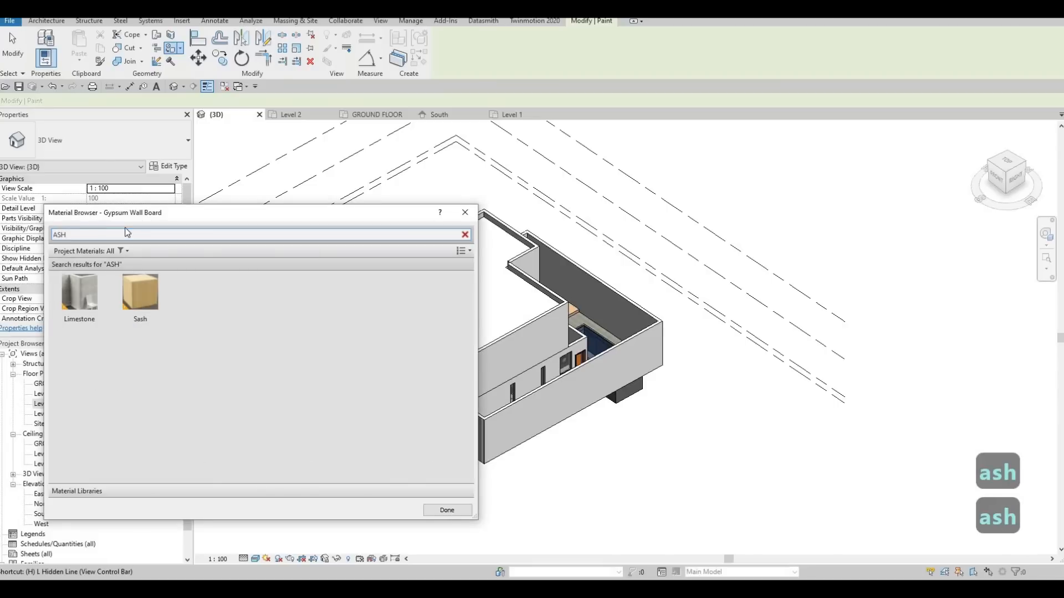
key(BackSpace)
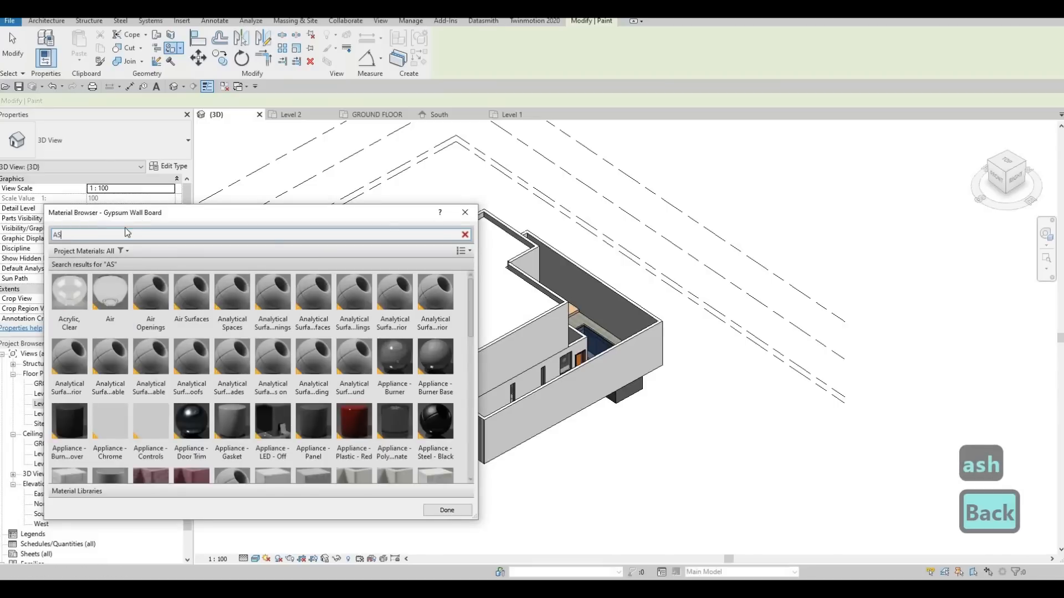
text(ph)
click(80, 293)
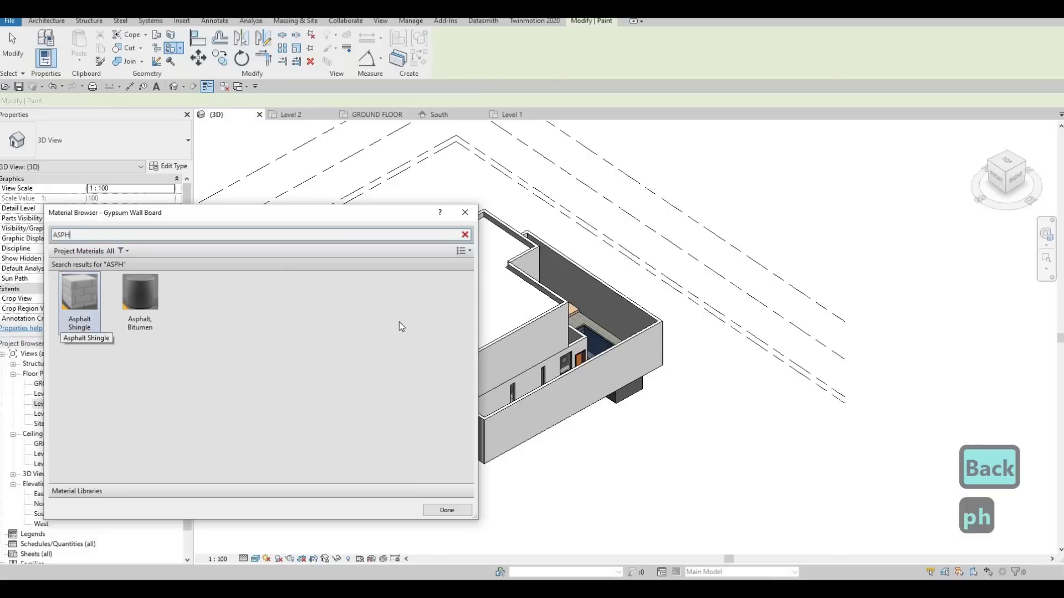
click(503, 305)
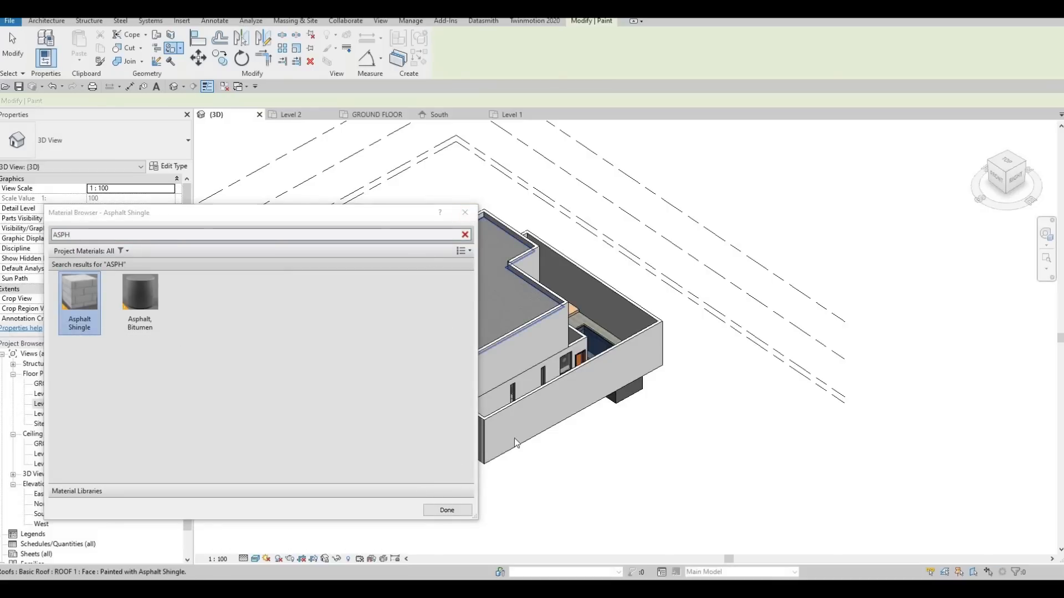
click(447, 510)
key(Escape)
key(Escape)
Examine the shingled roof and its parapet walls from the back of the house, closing in on the stepped inner corner.
mouse_move(468, 332)
shift+middle_down()
mouse_move(432, 347)
mouse_move(408, 308)
mouse_move(460, 278)
shift+middle_up()
scroll(433, 347, up, 5)
shift+middle_drag(492, 246, 478, 270)
scroll(419, 298, down, 2)
shift+middle_drag(419, 298, 382, 333)
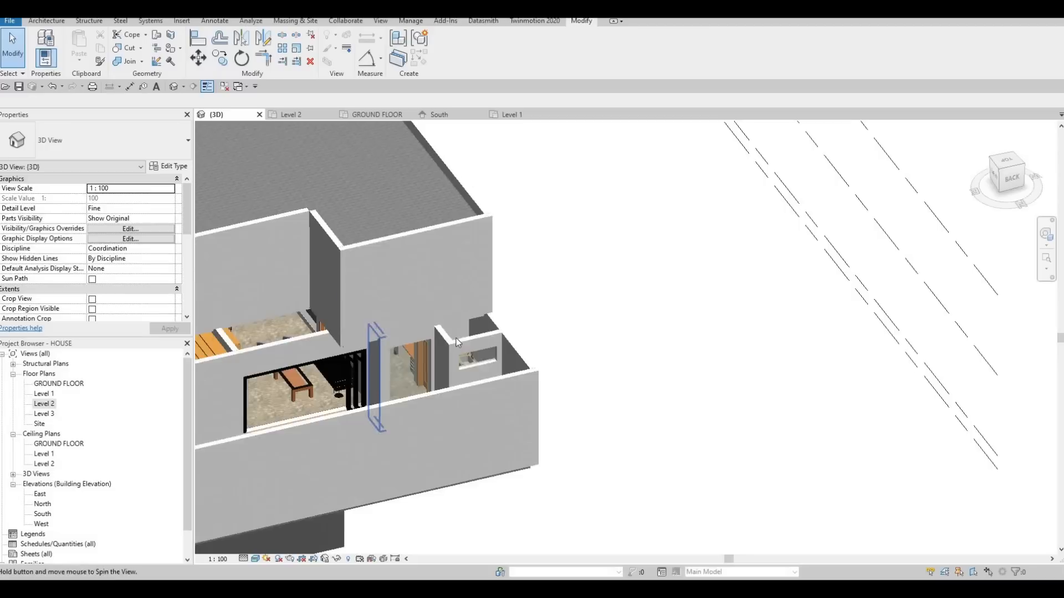
scroll(514, 315, up, 2)
middle_drag(441, 308, 510, 293)
scroll(447, 312, down, 2)
scroll(399, 317, up, 2)
middle_drag(470, 233, 442, 351)
scroll(444, 344, up, 2)
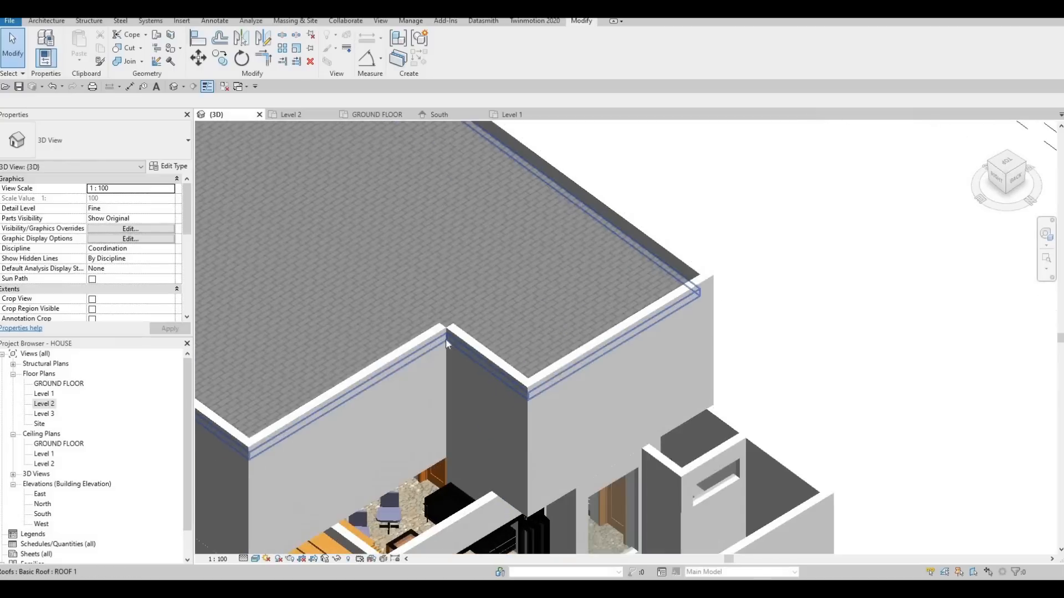
Select the short exterior wall at the parapet's inner corner and locate that corner between the north bedrooms in the Level 2 plan.
key(Escape)
scroll(450, 331, up, 3)
click(452, 335)
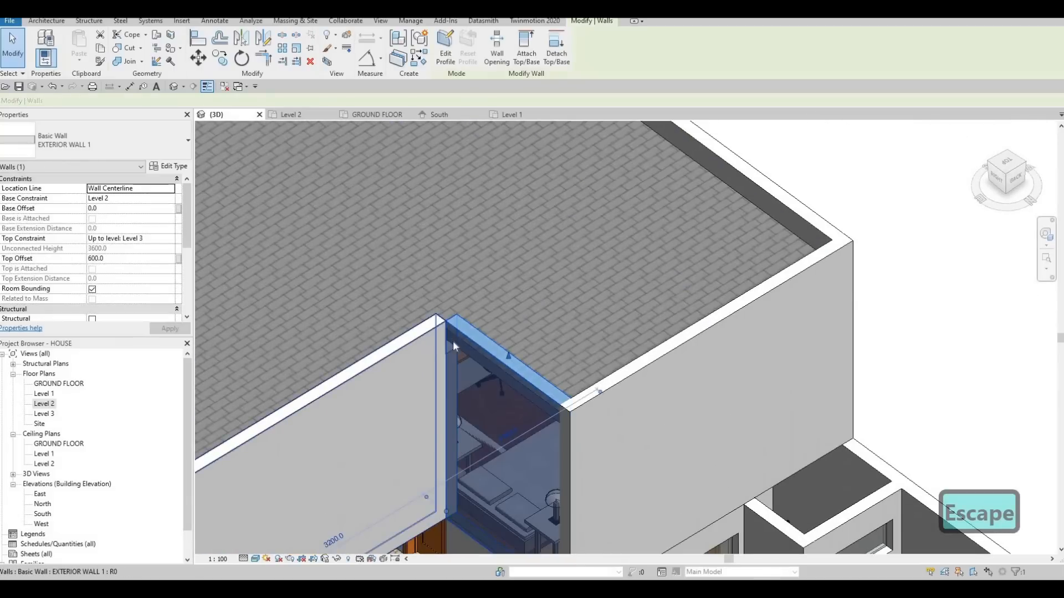
double_click(45, 404)
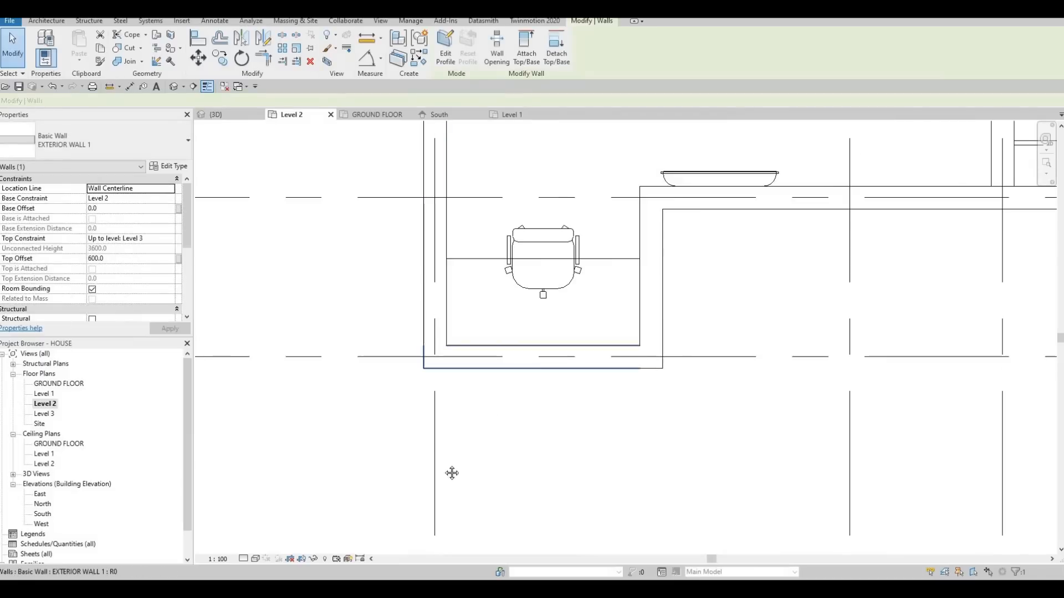
scroll(513, 398, down, 5)
scroll(501, 236, up, 8)
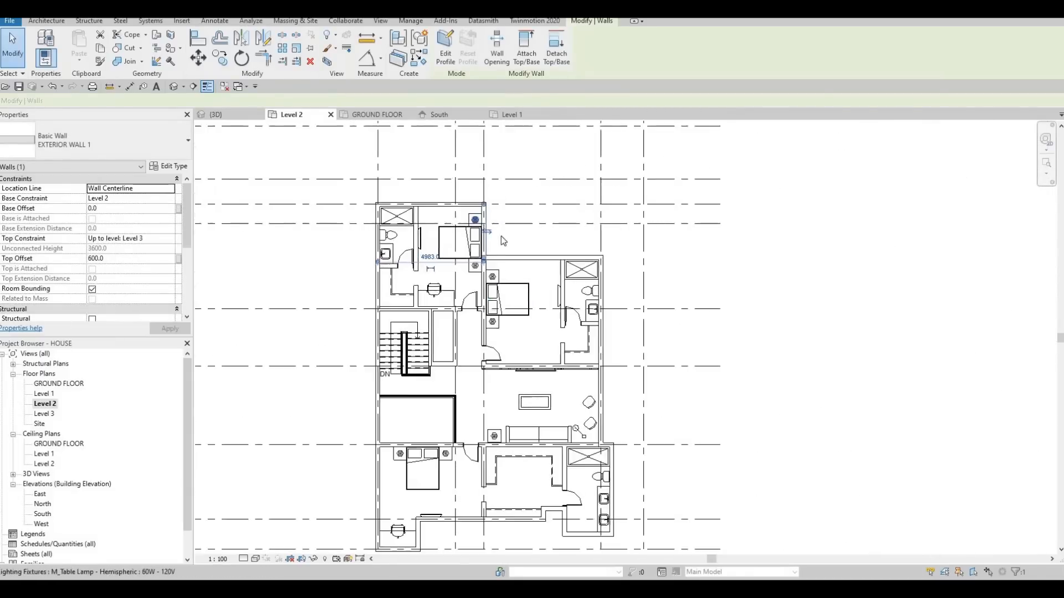
scroll(459, 218, up, 5)
middle_drag(458, 217, 398, 91)
scroll(451, 332, down, 2)
middle_drag(451, 333, 425, 176)
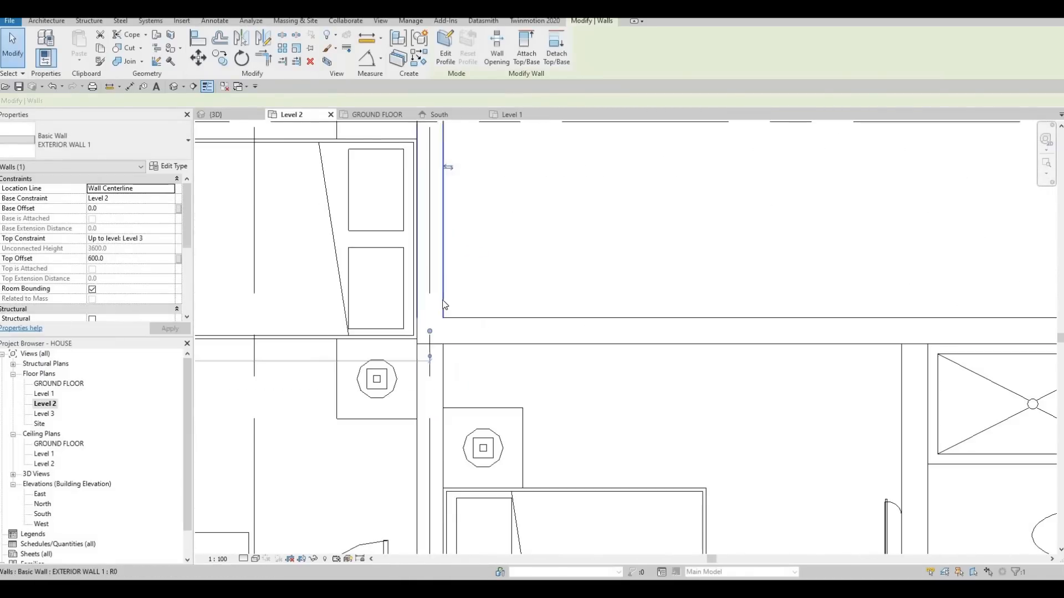
middle_drag(445, 377, 439, 321)
key(Escape)
key(Escape)
Pull the interior wall's end out of the exterior wall corner between the north bedrooms and end it at the exterior wall's inner face.
click(423, 283)
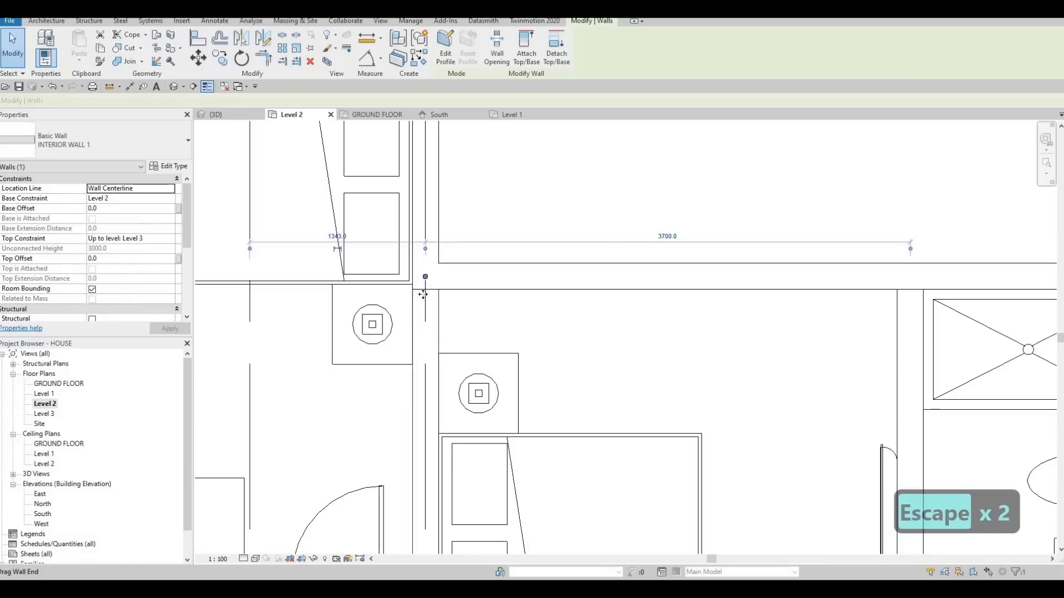
key(Escape)
key(Escape)
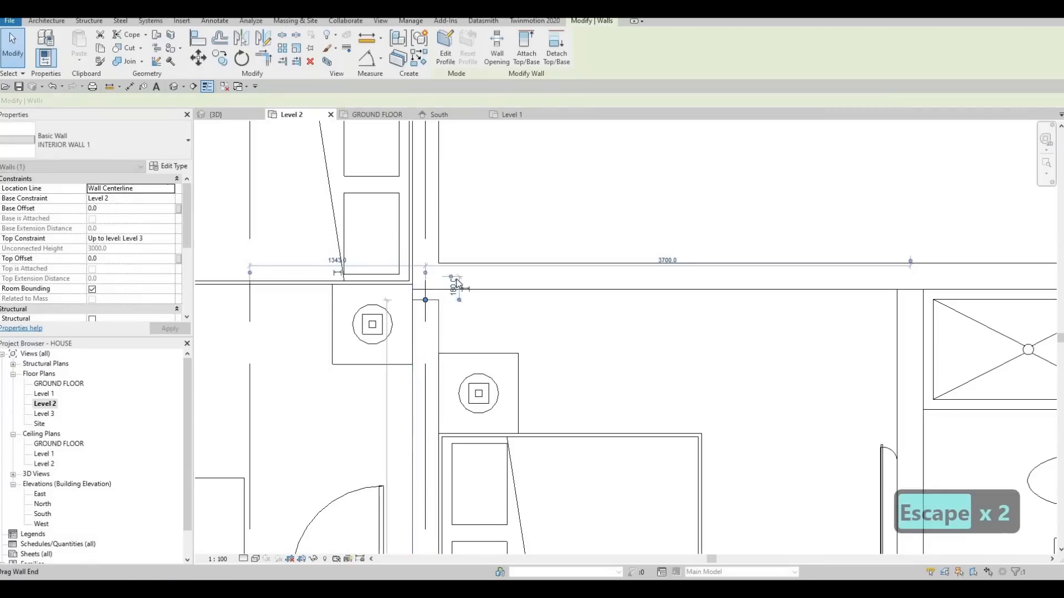
click(425, 299)
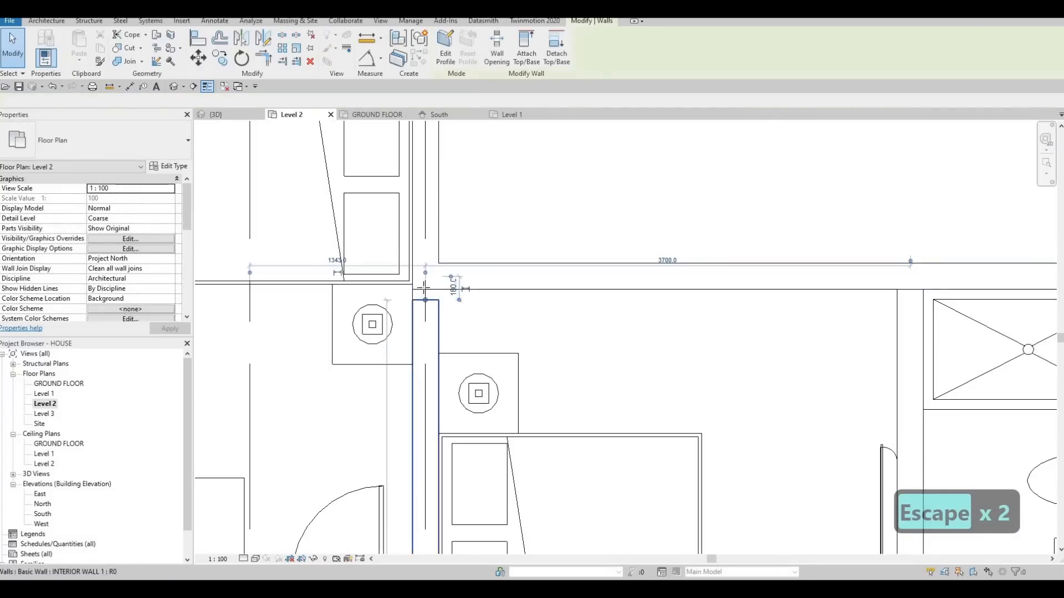
key(Escape)
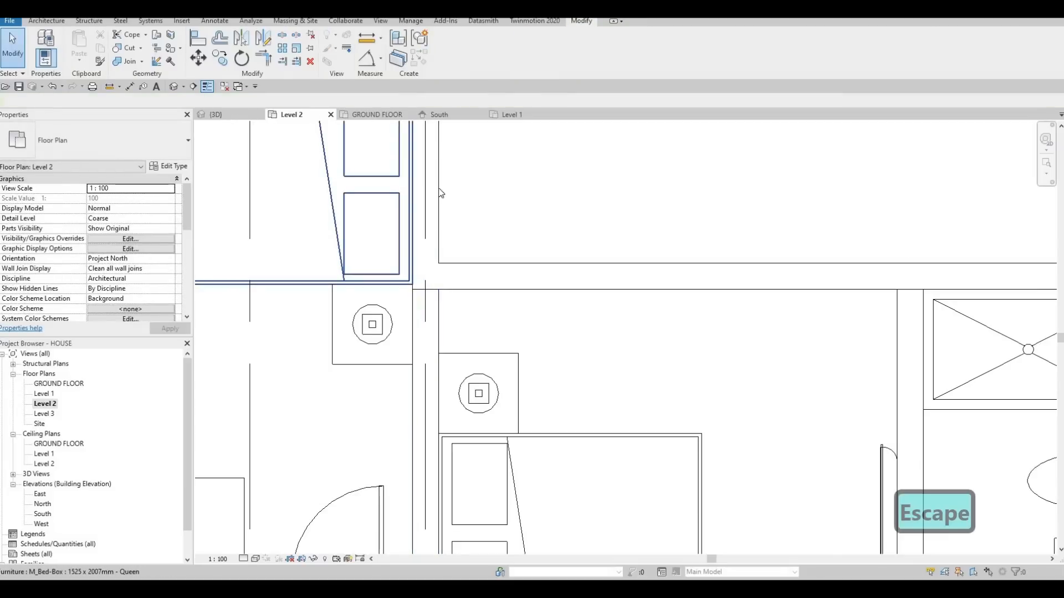
Examine the exterior wall join at the parapet's inner corner in the 3D view.
click(228, 111)
key(Escape)
scroll(524, 240, down, 4)
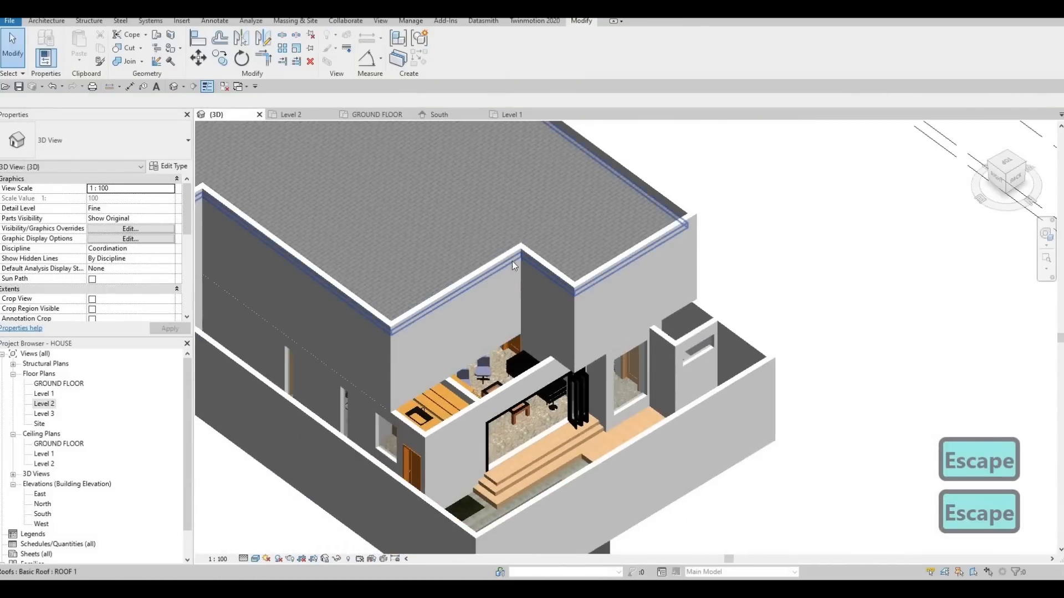
scroll(512, 261, up, 3)
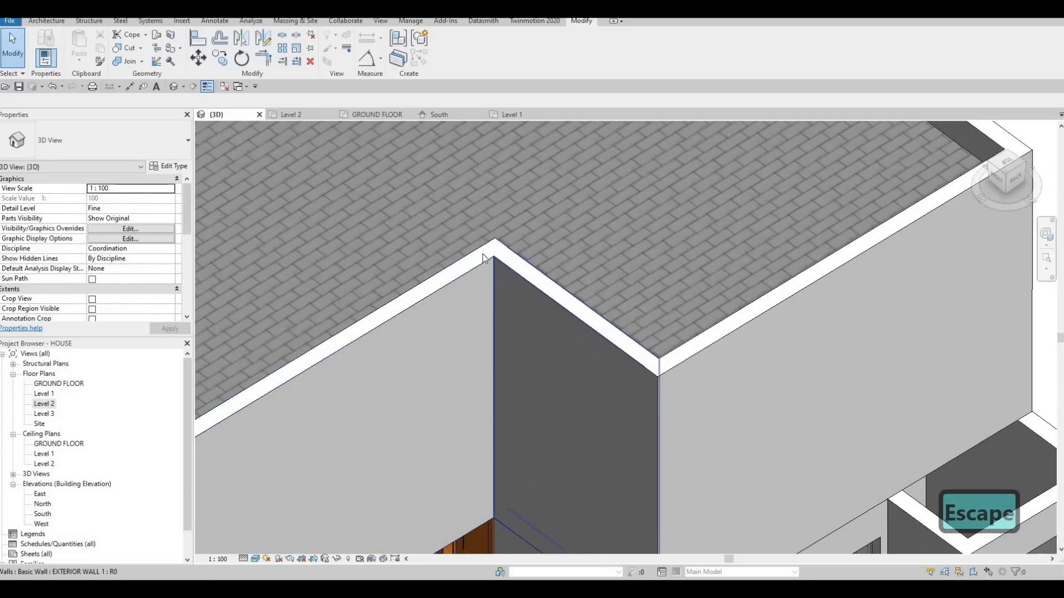
scroll(528, 251, down, 3)
key(Escape)
key(Escape)
middle_drag(627, 304, 579, 338)
scroll(574, 334, down, 2)
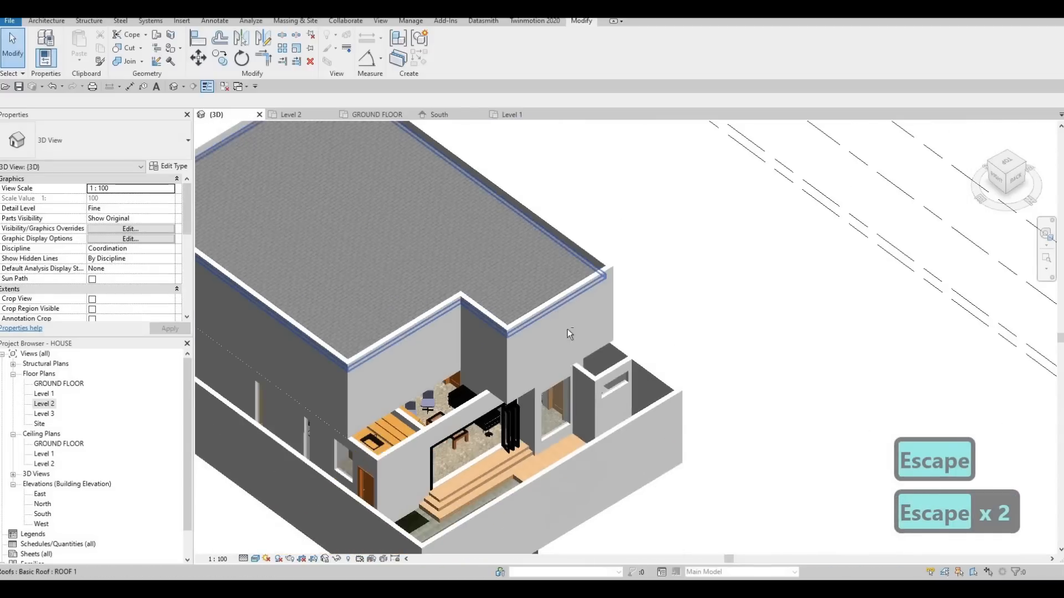
Examine the uncovered Level 1 area beside the stepped upper walls in 3D and compare the Level 2 and Level 1 plans.
mouse_move(492, 254)
middle_down()
mouse_move(634, 290)
mouse_move(487, 314)
mouse_move(598, 380)
mouse_move(654, 318)
mouse_move(604, 353)
mouse_move(527, 311)
mouse_move(499, 283)
mouse_move(500, 258)
middle_up()
scroll(500, 268, up, 3)
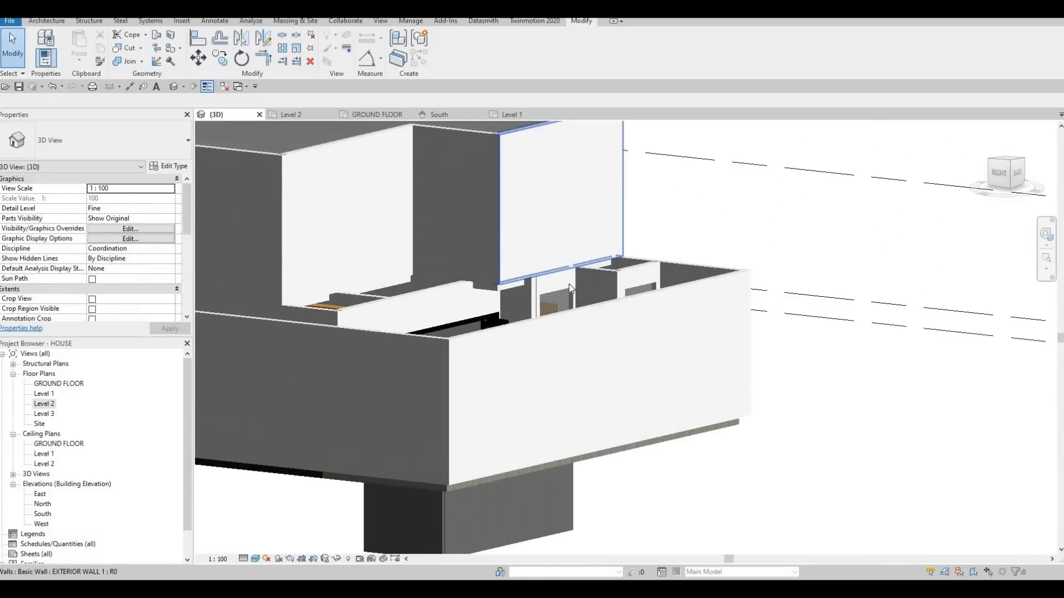
shift+middle_drag(569, 303, 525, 313)
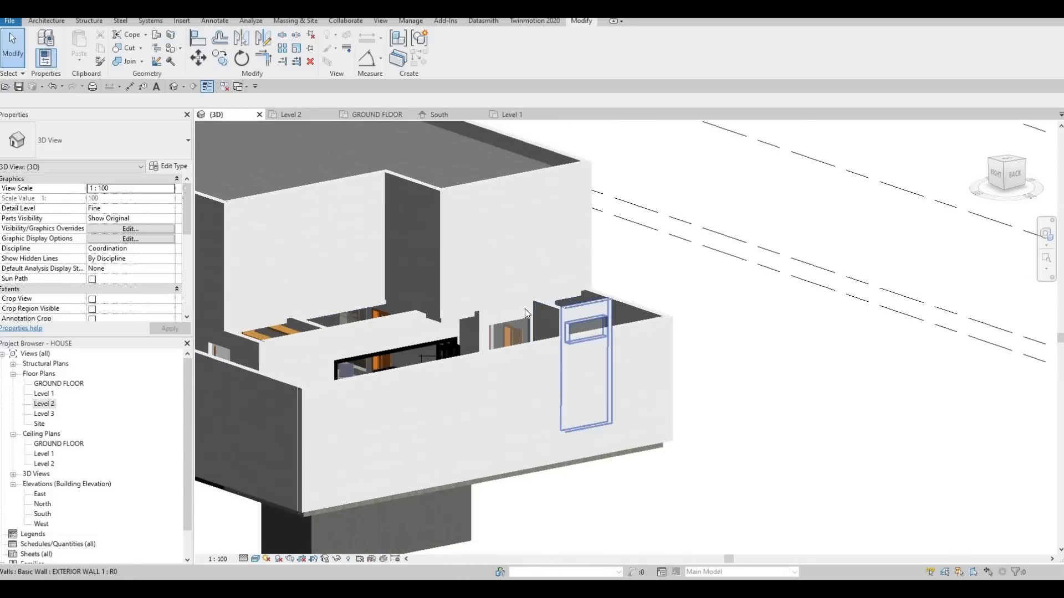
double_click(47, 405)
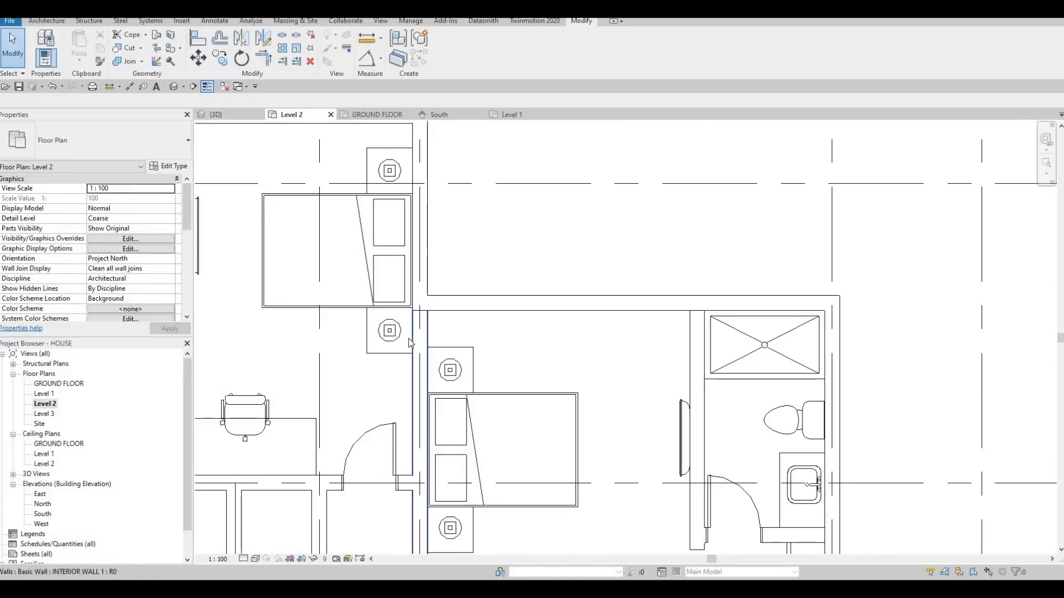
double_click(45, 393)
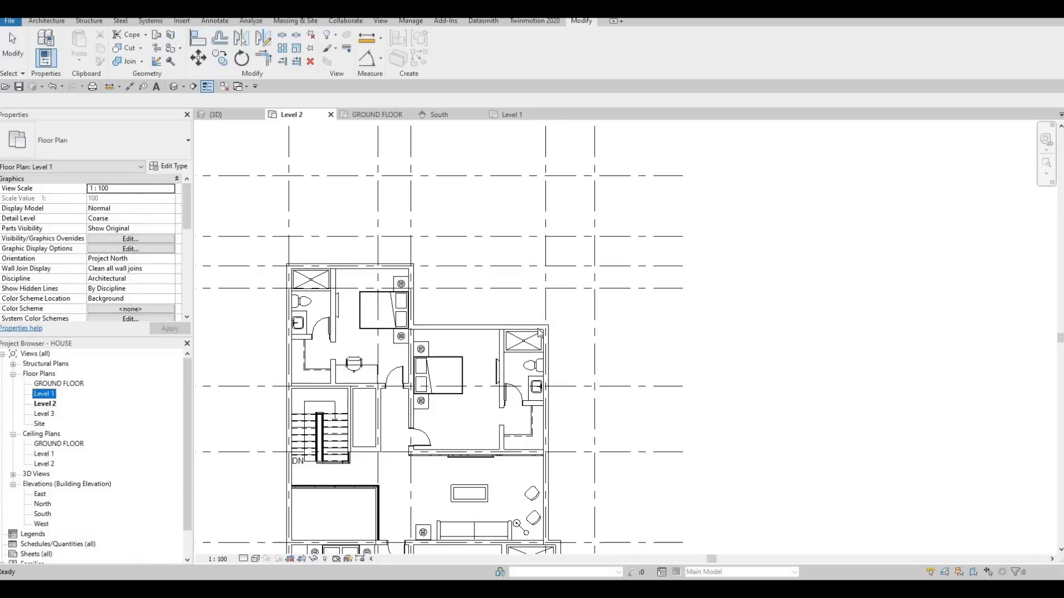
scroll(620, 390, up, 5)
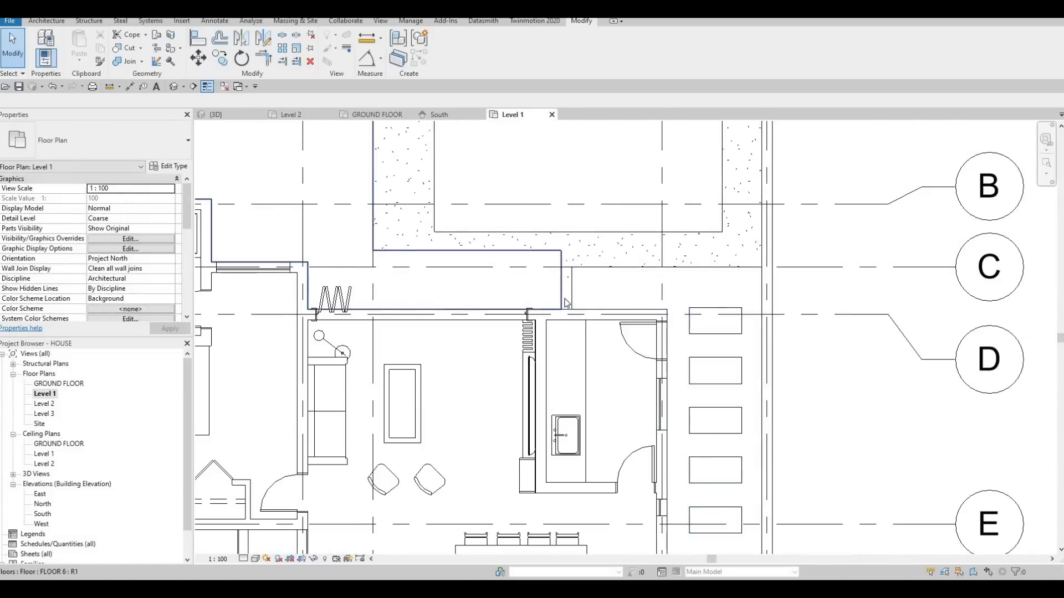
scroll(581, 299, down, 4)
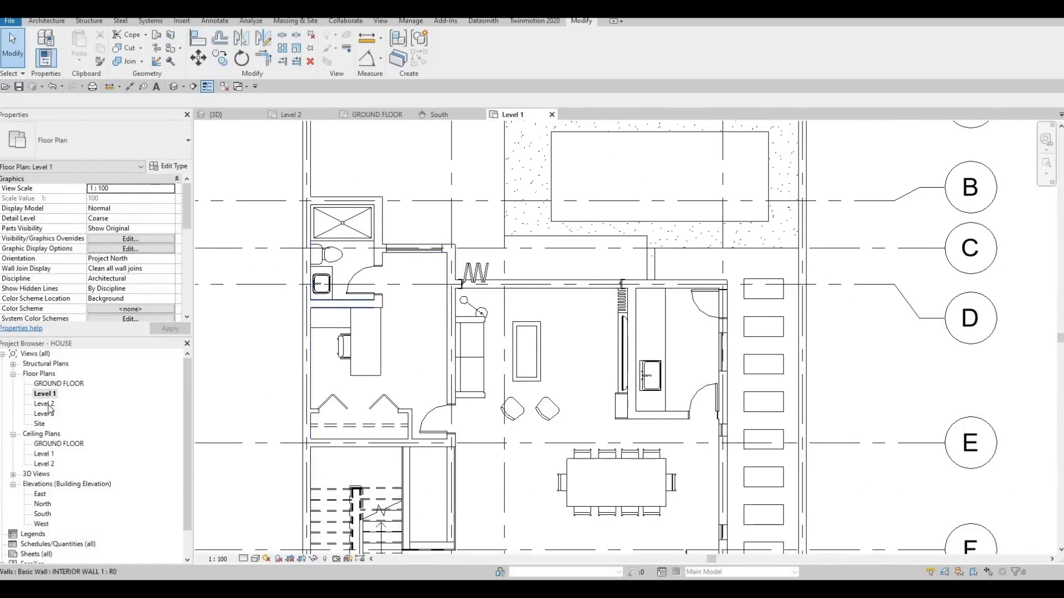
Set the Level 2 floor plan's underlay base level to Level 1.
double_click(49, 405)
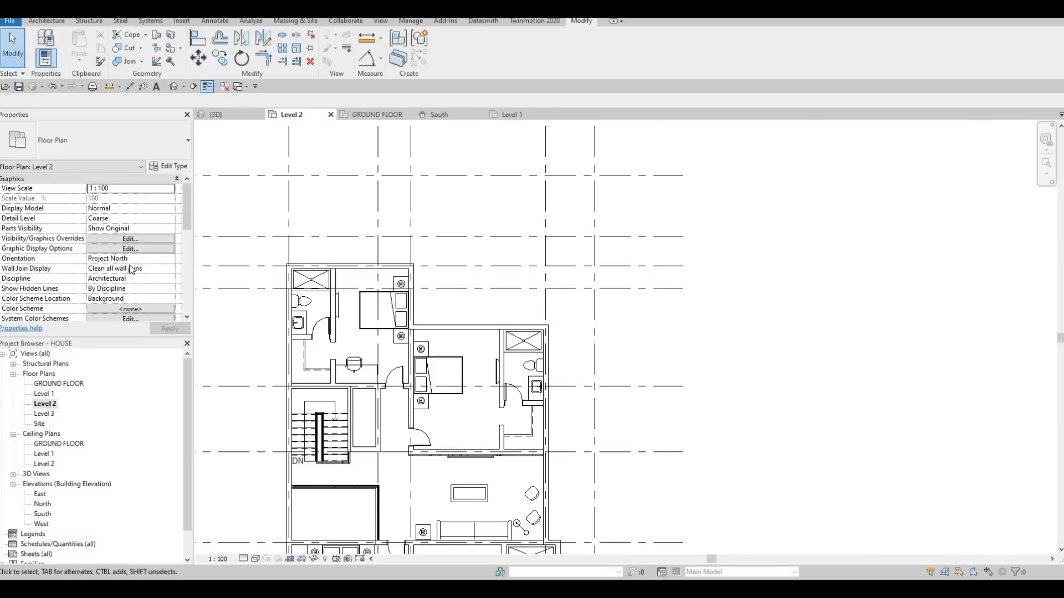
scroll(127, 271, down, 5)
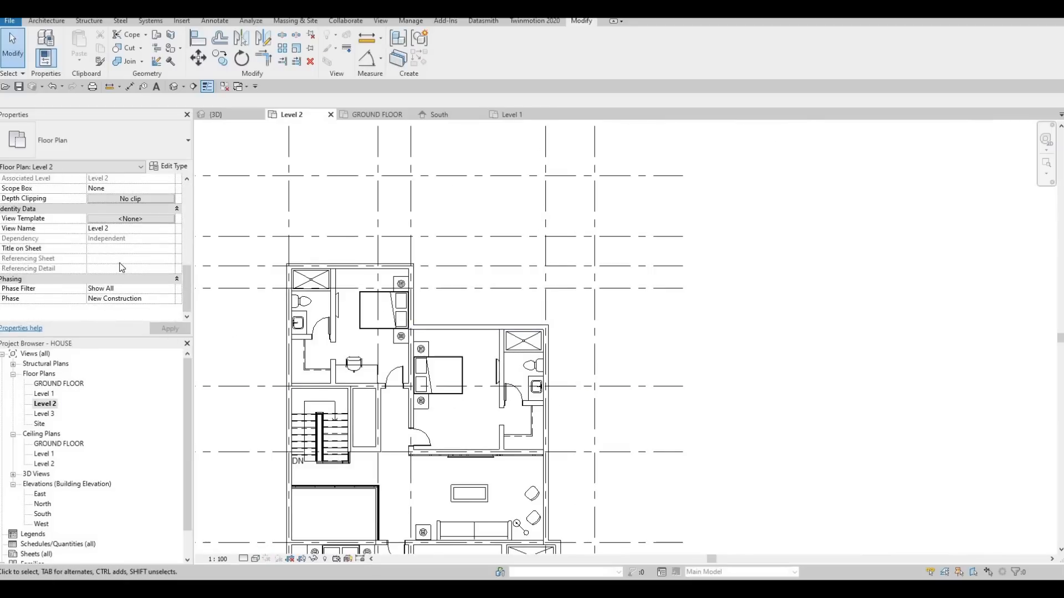
scroll(123, 268, up, 4)
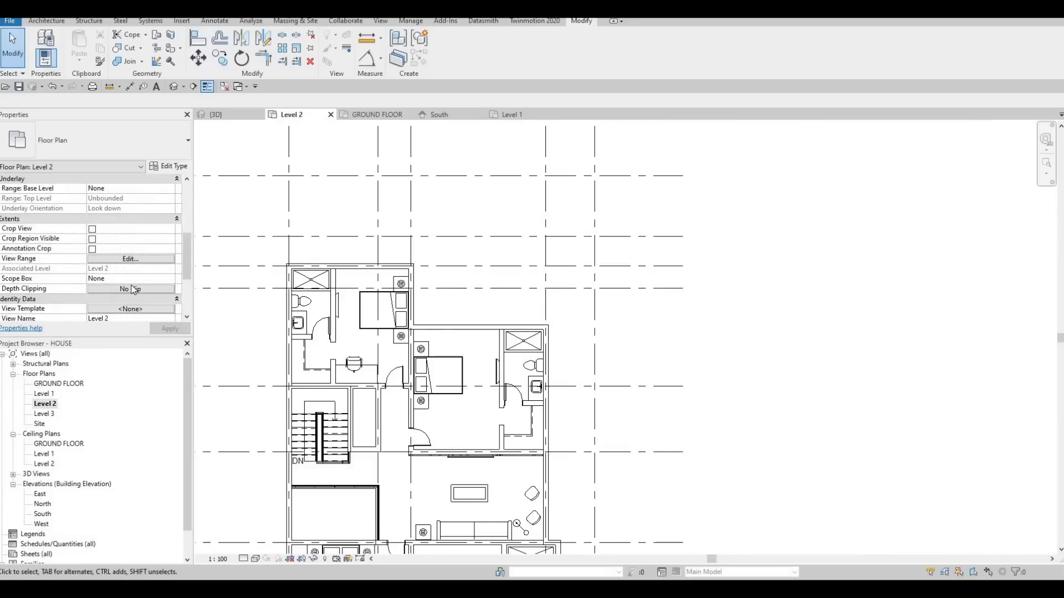
scroll(133, 289, down, 2)
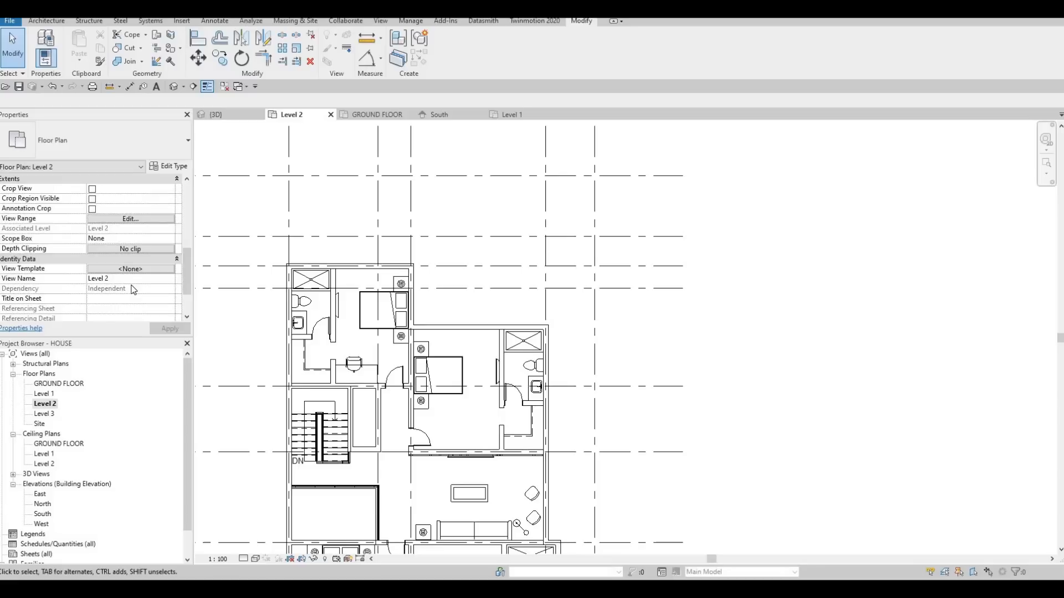
scroll(135, 266, up, 4)
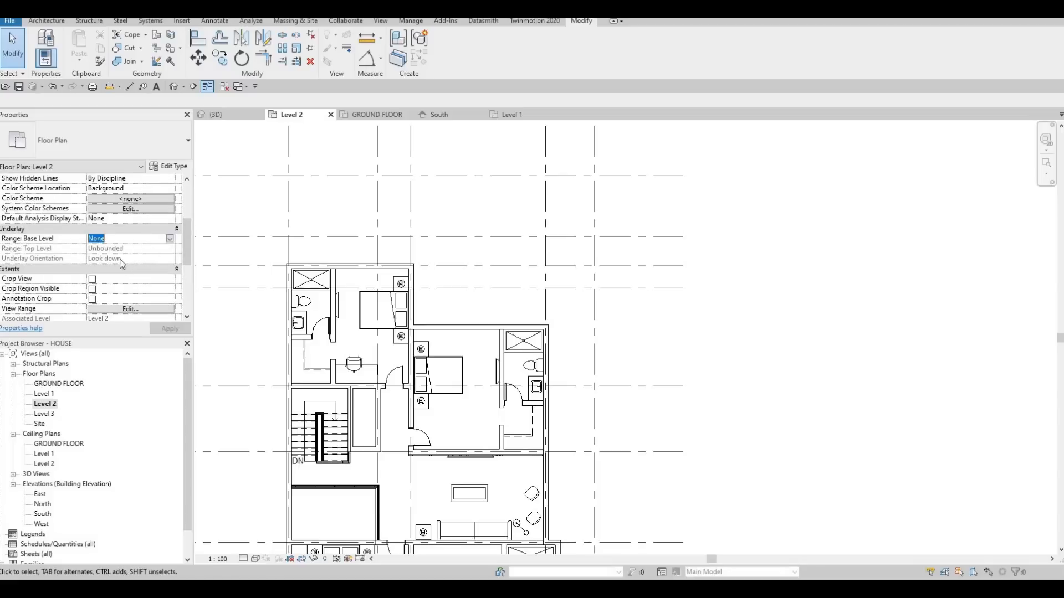
click(169, 238)
click(119, 265)
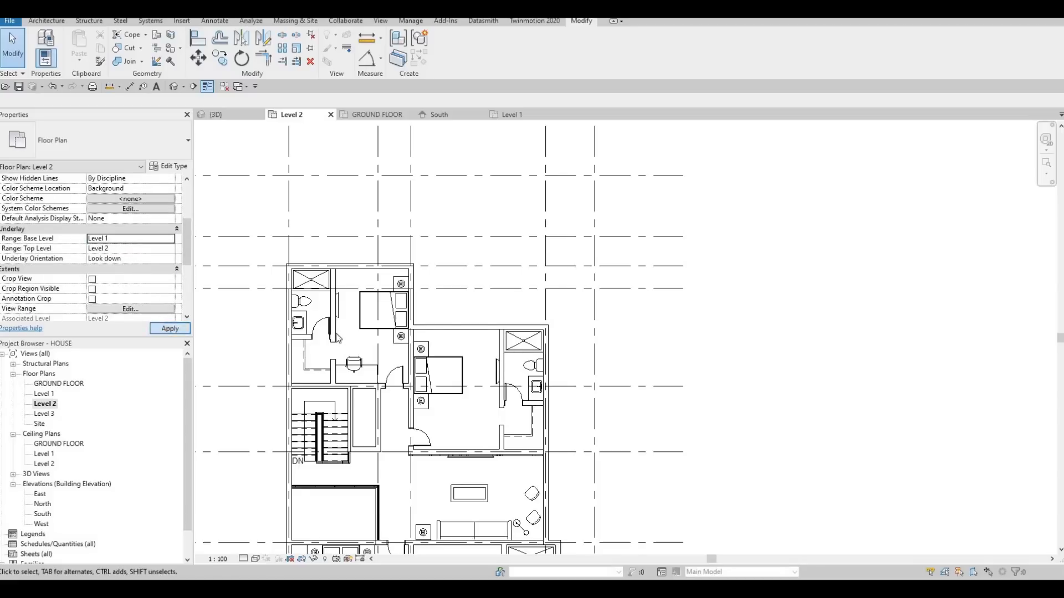
scroll(482, 286, up, 3)
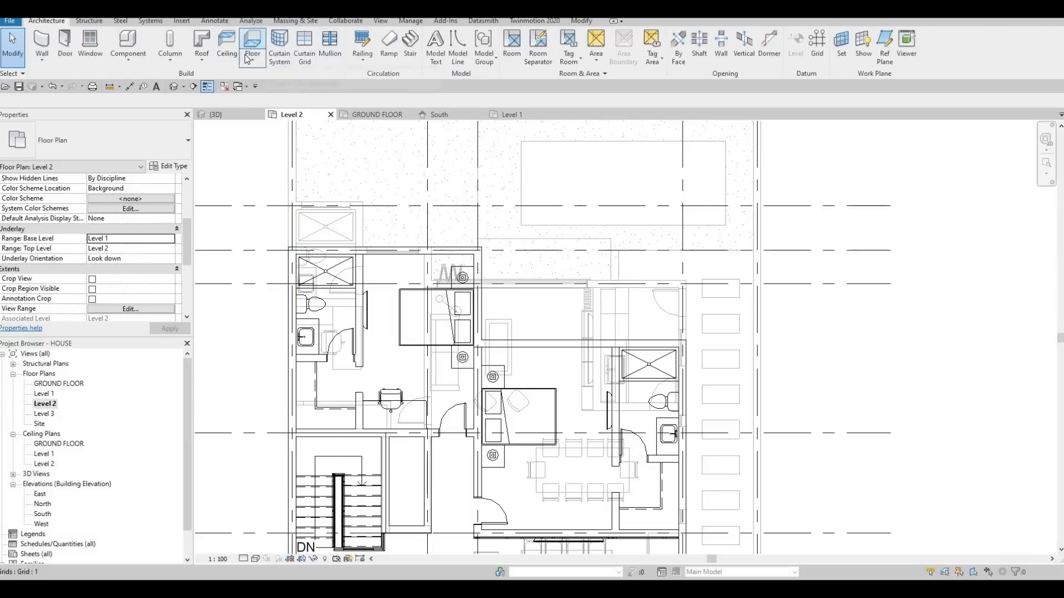
Create a flat rectangular ROOF 1 by footprint at Level 2 over the uncovered living and kitchen strip, within the exterior walls' inner faces.
click(203, 41)
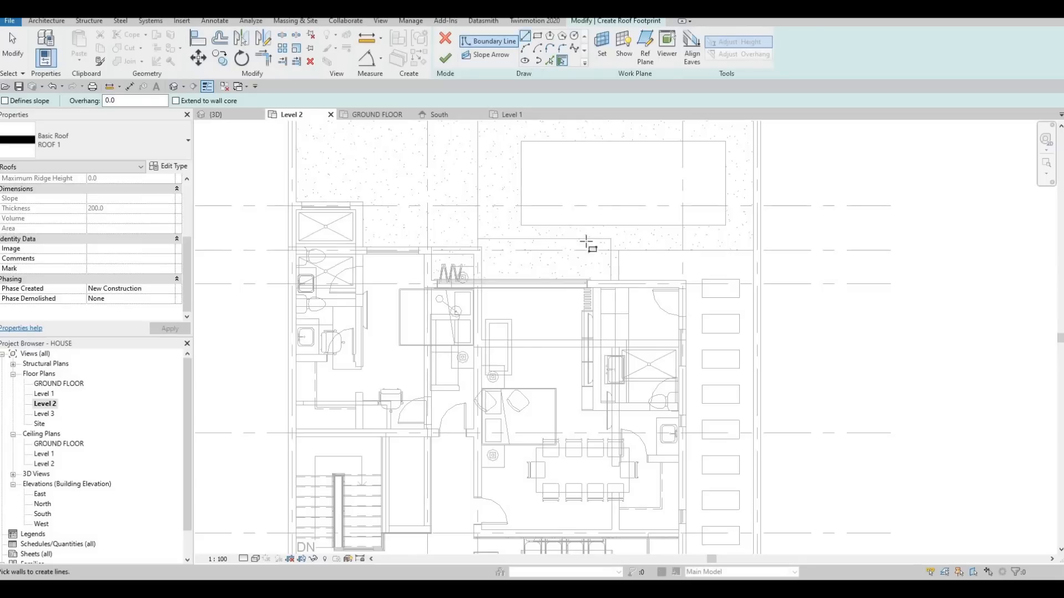
scroll(695, 363, up, 5)
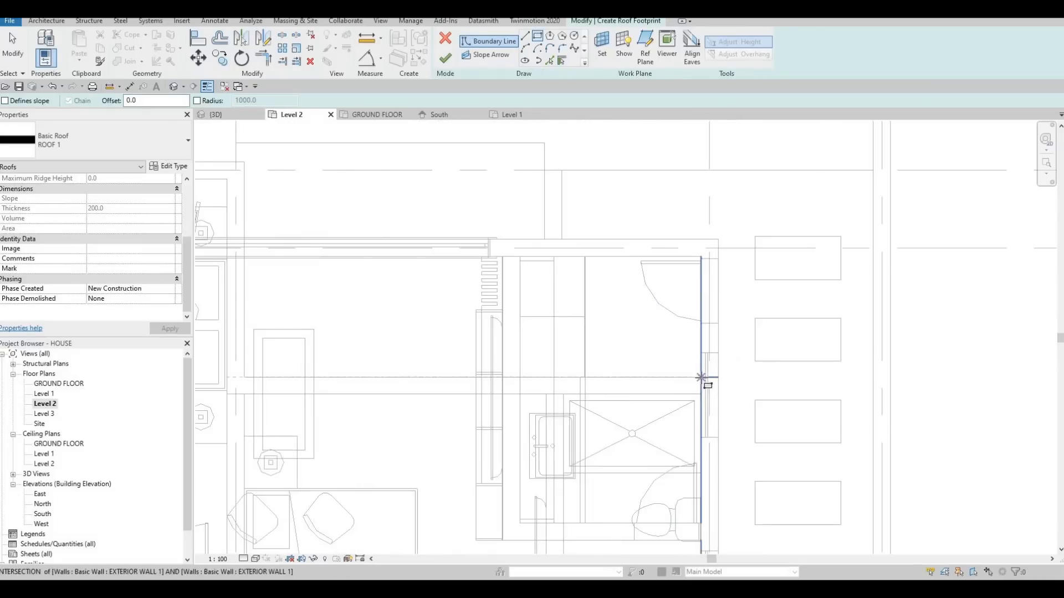
click(700, 377)
middle_drag(392, 263, 528, 252)
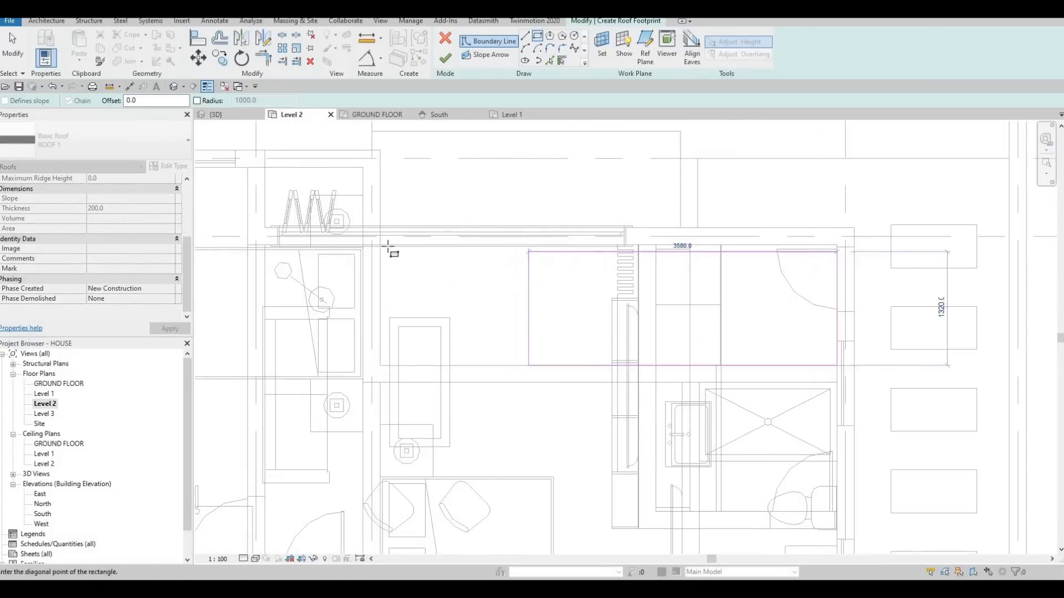
scroll(380, 266, up, 5)
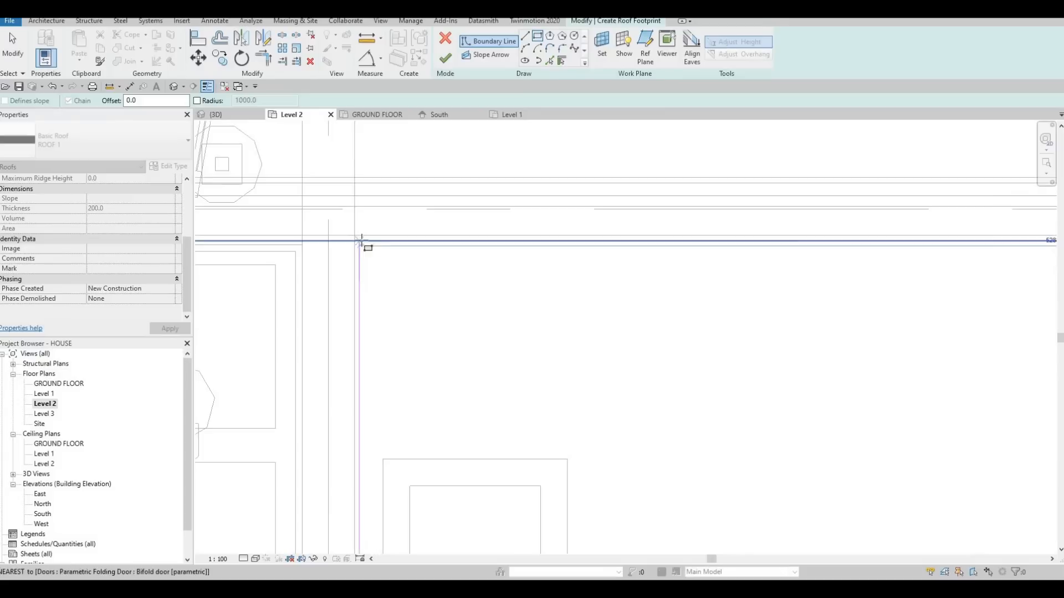
click(417, 249)
scroll(409, 245, down, 5)
key(Escape)
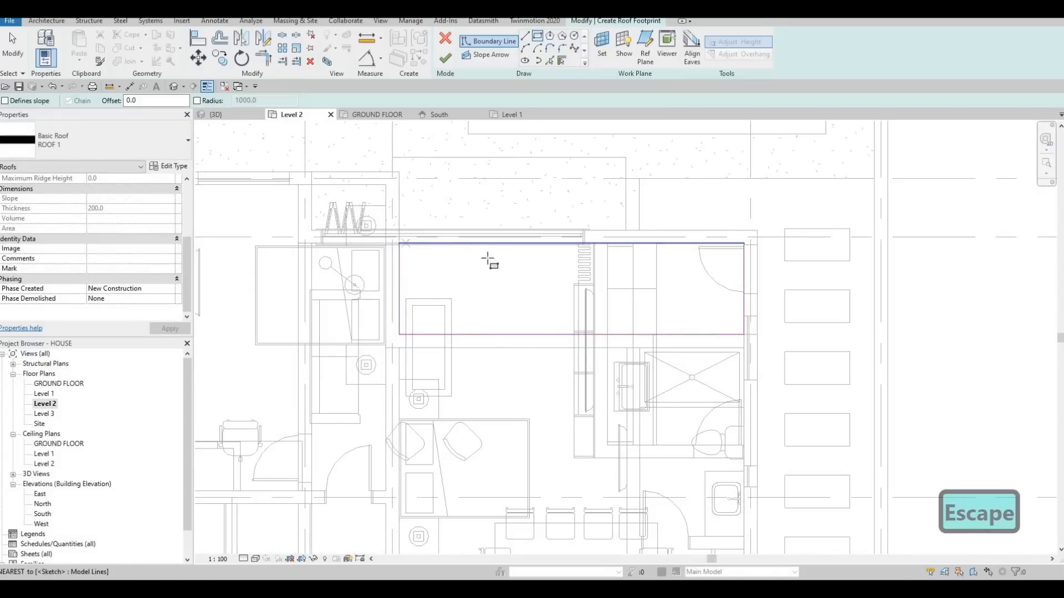
click(446, 59)
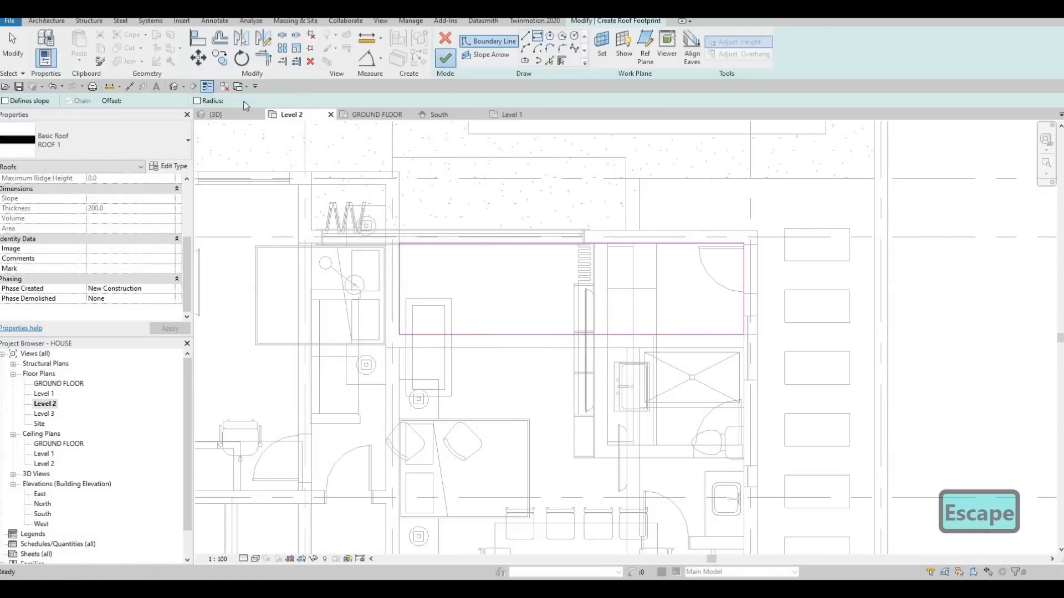
click(217, 114)
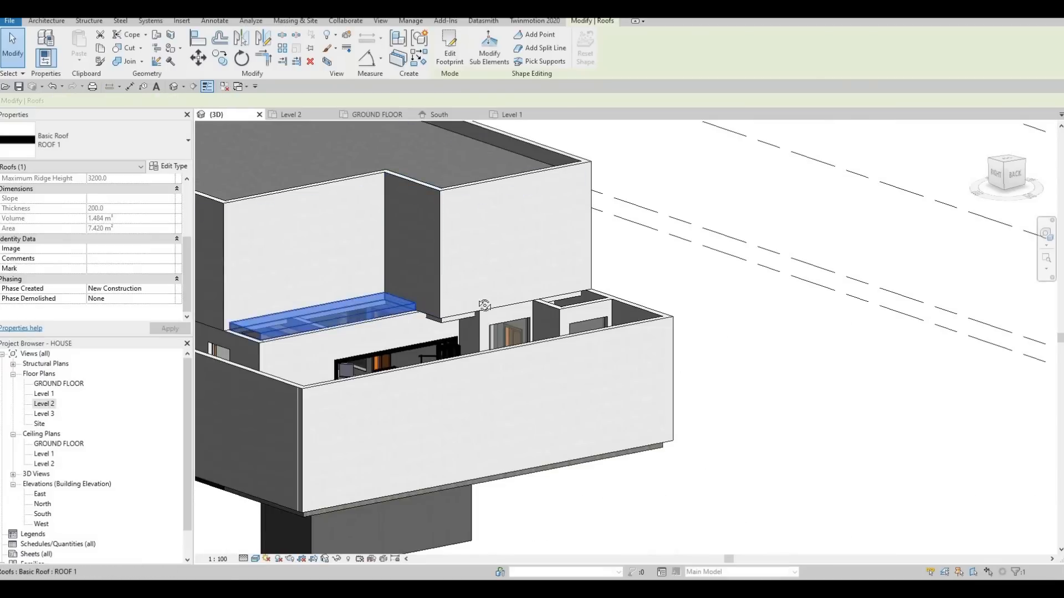
Set the base offset of the new roof over the living and kitchen strip to -200 mm.
key(Escape)
shift+middle_drag(458, 371, 526, 379)
scroll(424, 360, up, 3)
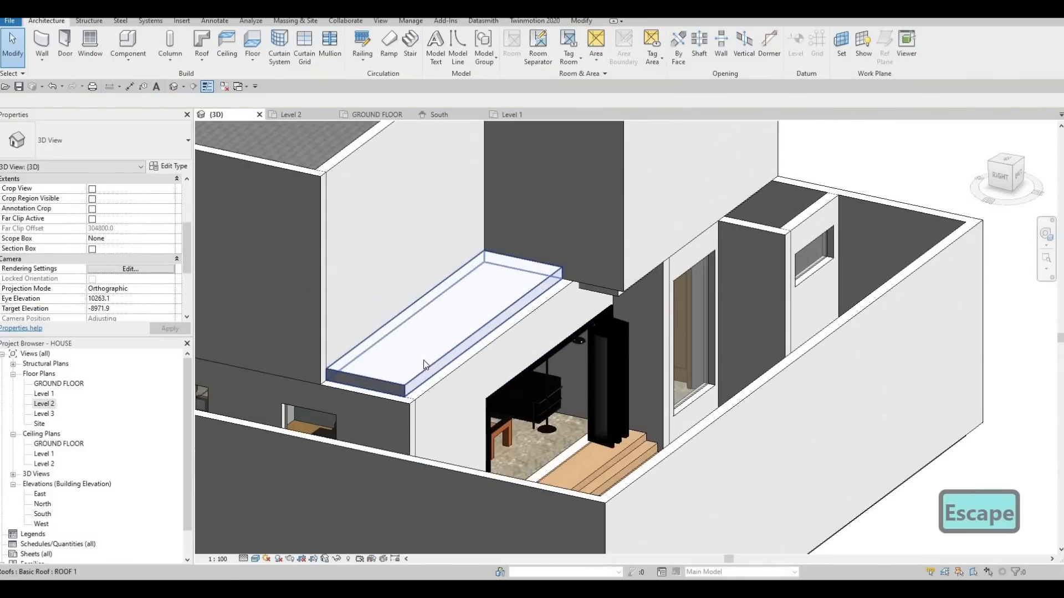
click(423, 360)
shift+middle_drag(424, 360, 348, 264)
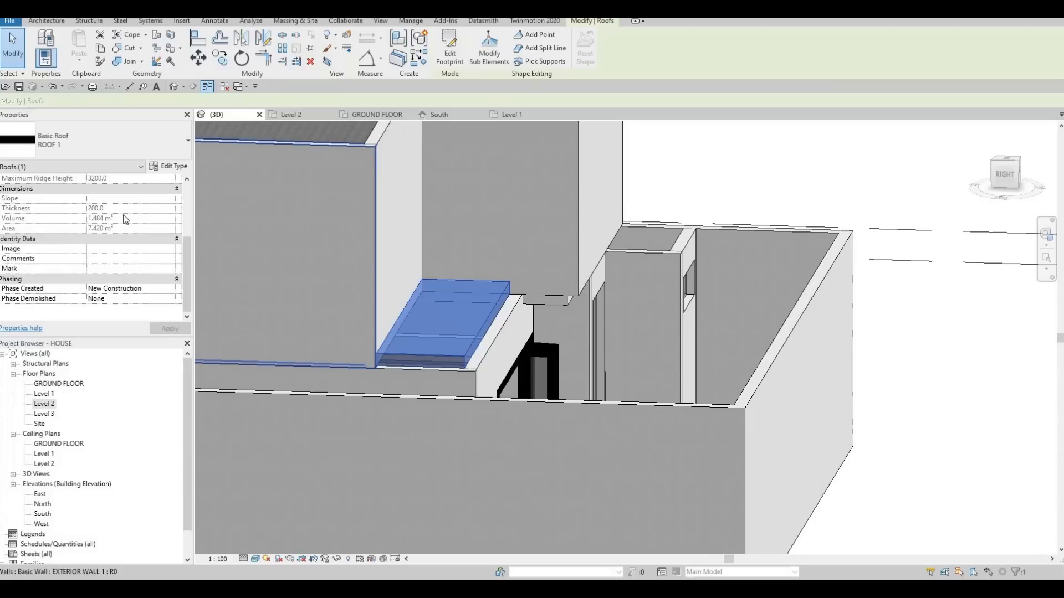
scroll(136, 237, up, 5)
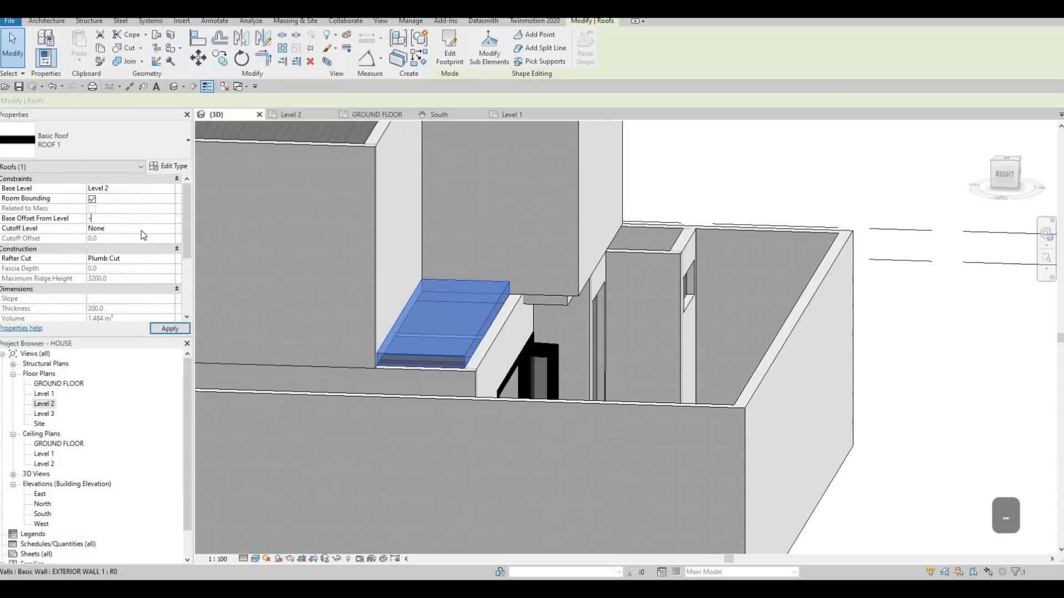
click(186, 328)
key(Escape)
key(Escape)
Attach the top of the interior wall beneath the lowered strip roof to that roof.
shift+middle_drag(448, 447, 439, 346)
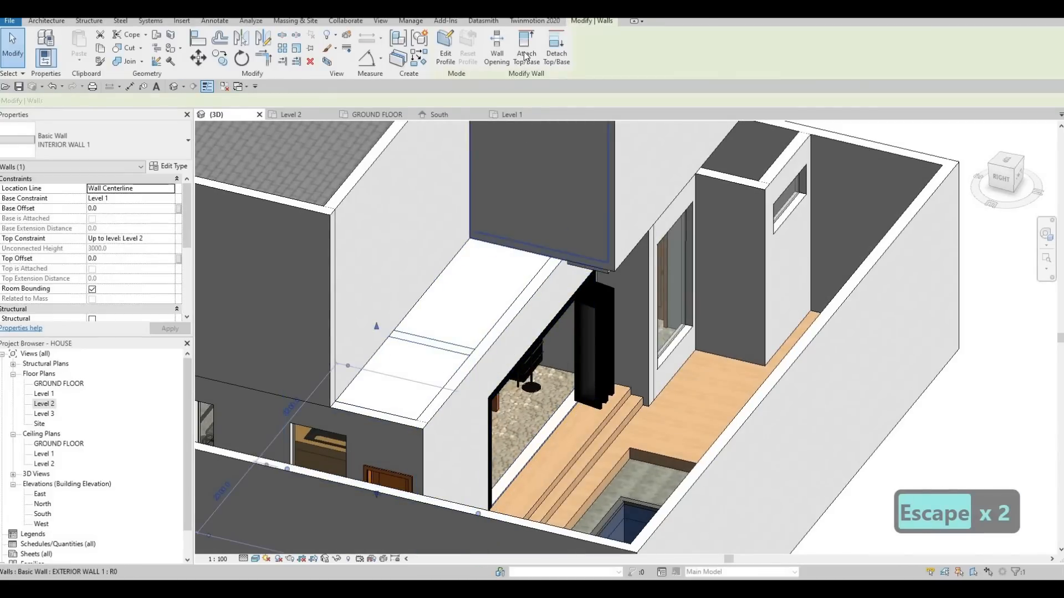
click(479, 254)
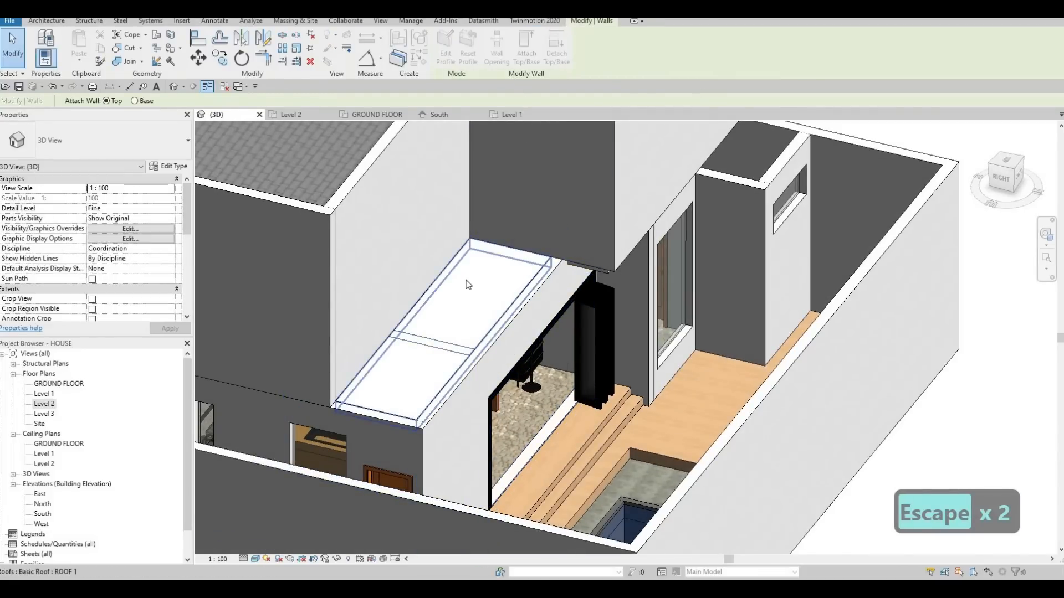
click(402, 360)
key(Escape)
Examine the lowered strip roof, its meeting with the exterior walls and the uncovered bathroom projection from the back of the house.
shift+middle_drag(459, 391, 372, 375)
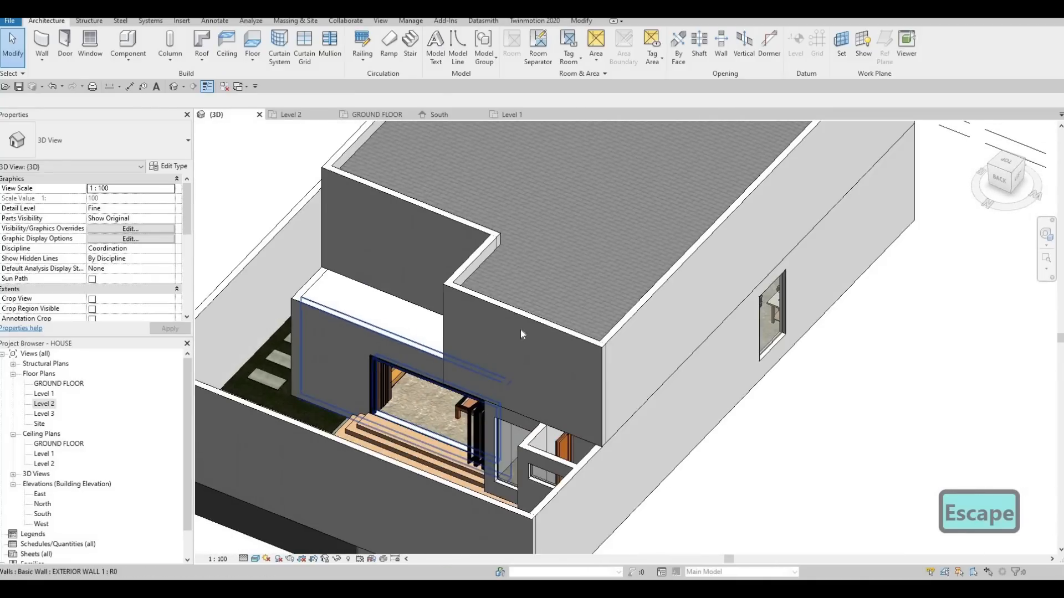
mouse_move(522, 333)
shift+middle_down()
mouse_move(511, 338)
mouse_move(532, 333)
shift+middle_up()
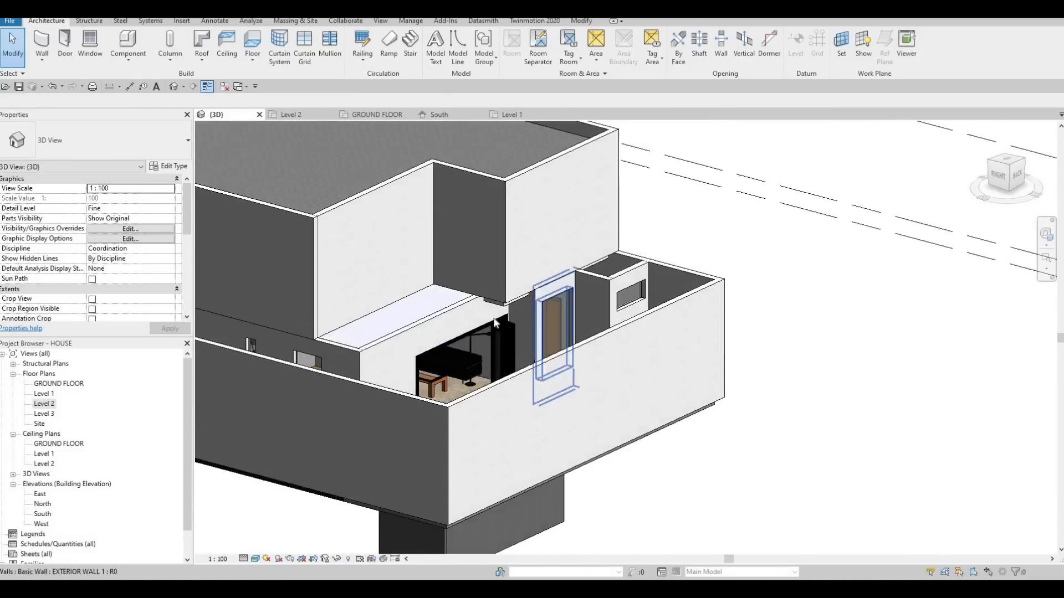
shift+middle_drag(441, 303, 451, 308)
click(444, 308)
key(Escape)
shift+middle_drag(594, 337, 418, 299)
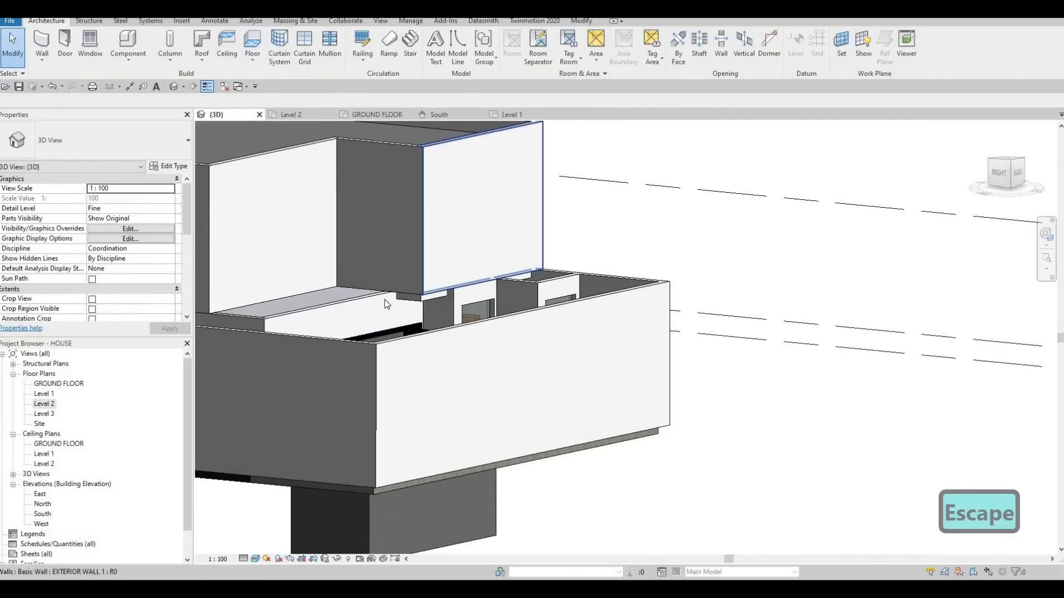
scroll(418, 299, up, 2)
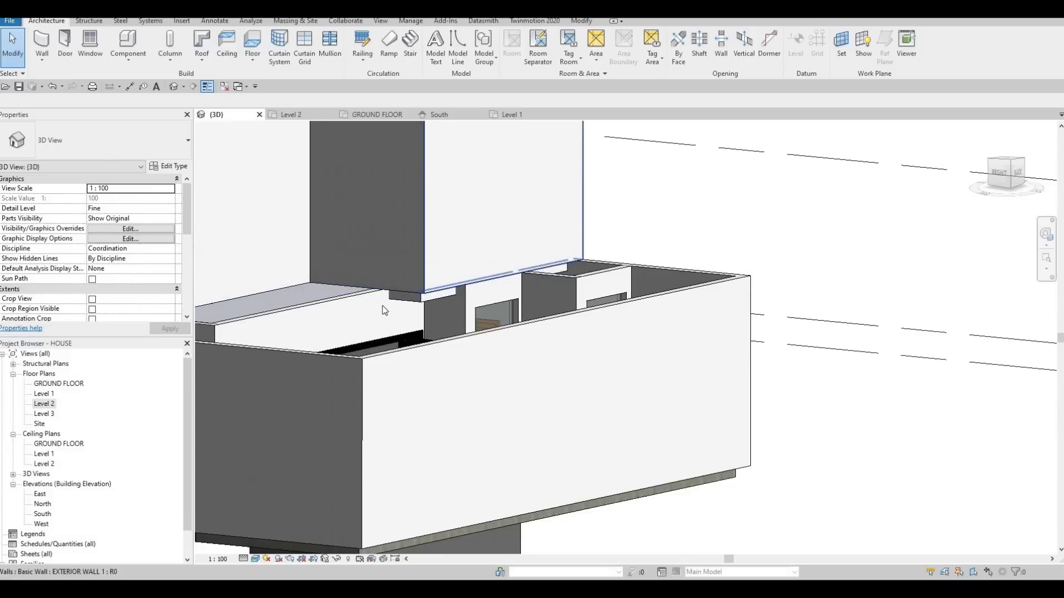
scroll(459, 297, down, 2)
key(Escape)
shift+middle_drag(461, 321, 472, 345)
shift+middle_drag(561, 287, 598, 252)
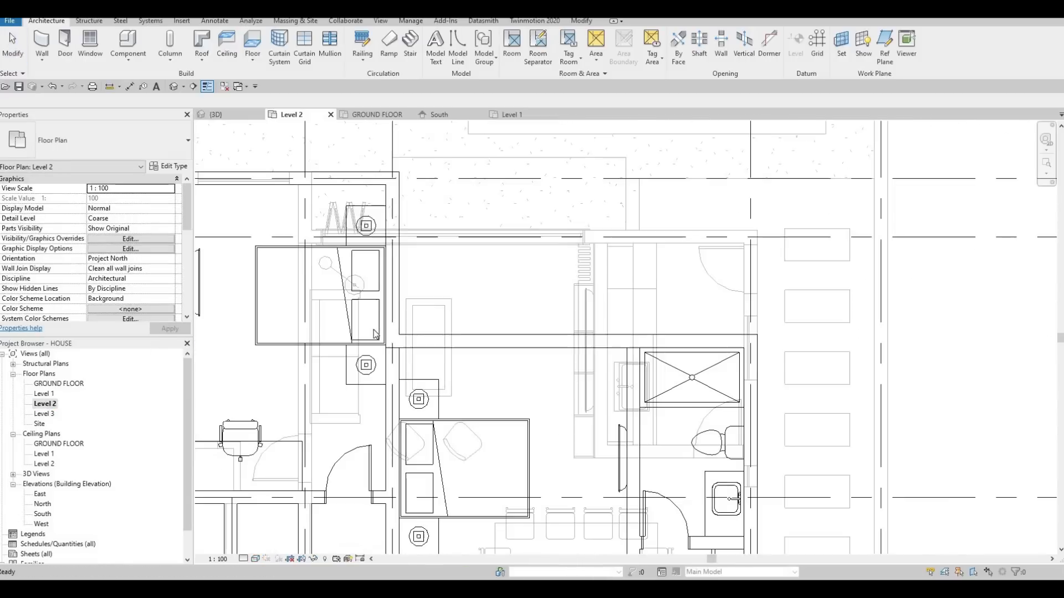
Create a flat rectangular ROOF 1 by footprint at Level 2 over the projecting Level 1 bathroom, from its inner wall faces to the upper exterior wall.
scroll(490, 314, down, 2)
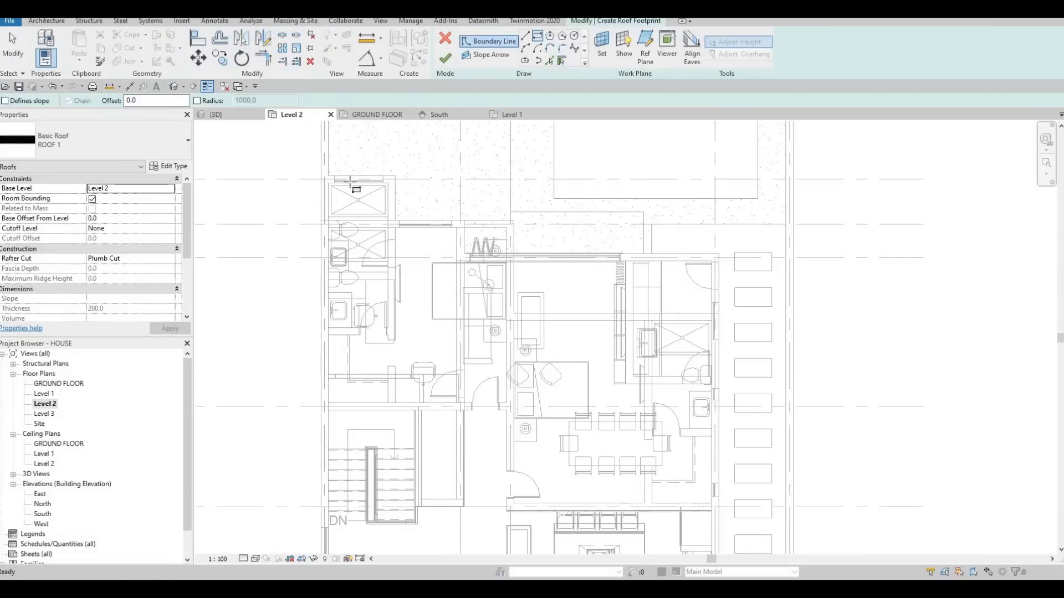
scroll(325, 179, up, 5)
click(342, 194)
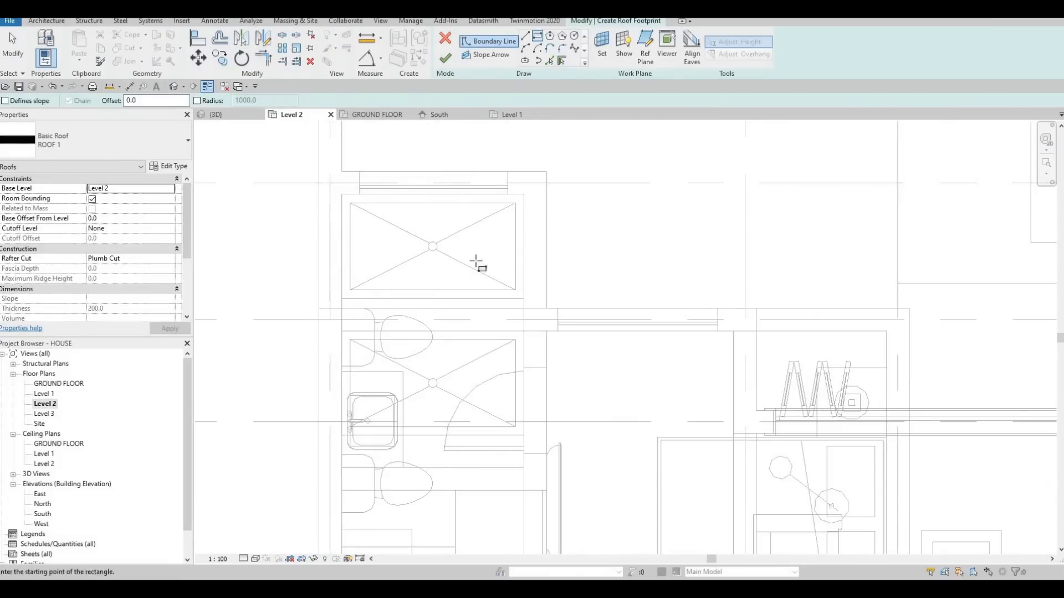
click(524, 308)
key(Escape)
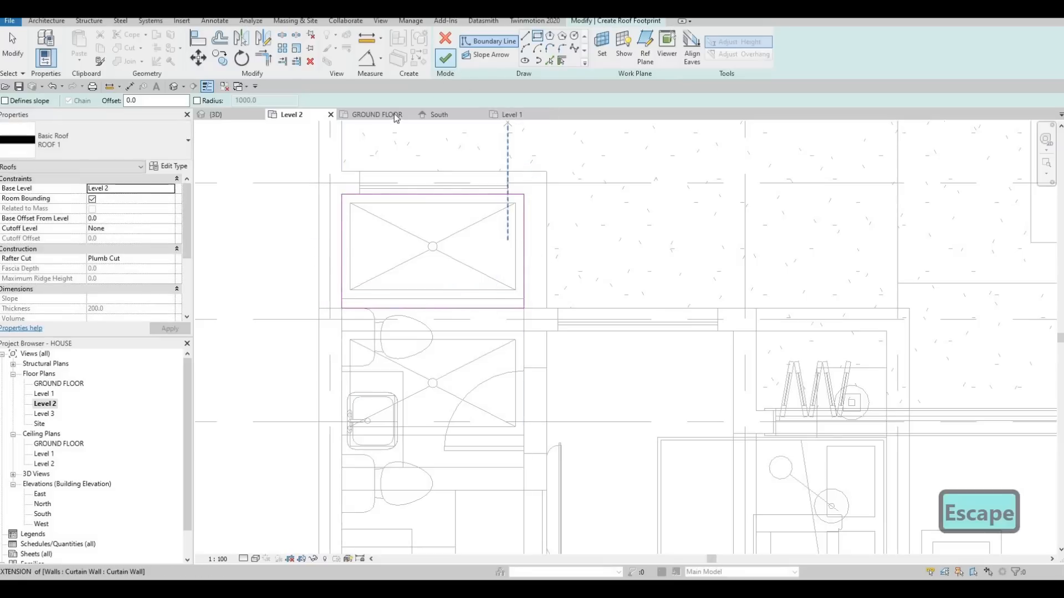
click(445, 58)
click(216, 115)
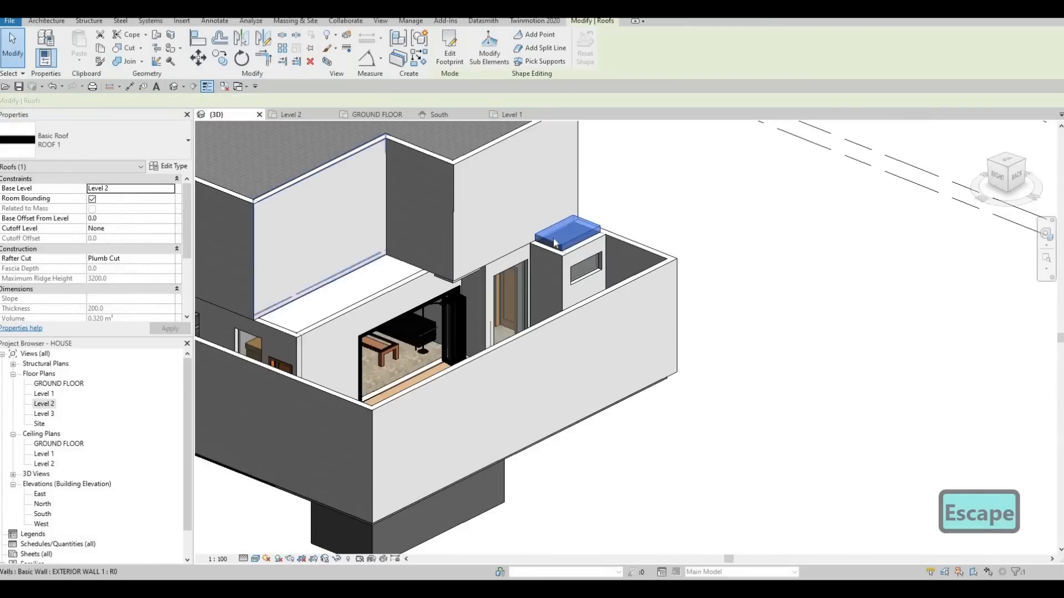
Set the base offset of the flat roof over the projecting Level 1 bathroom to -200 mm.
key(Escape)
click(555, 239)
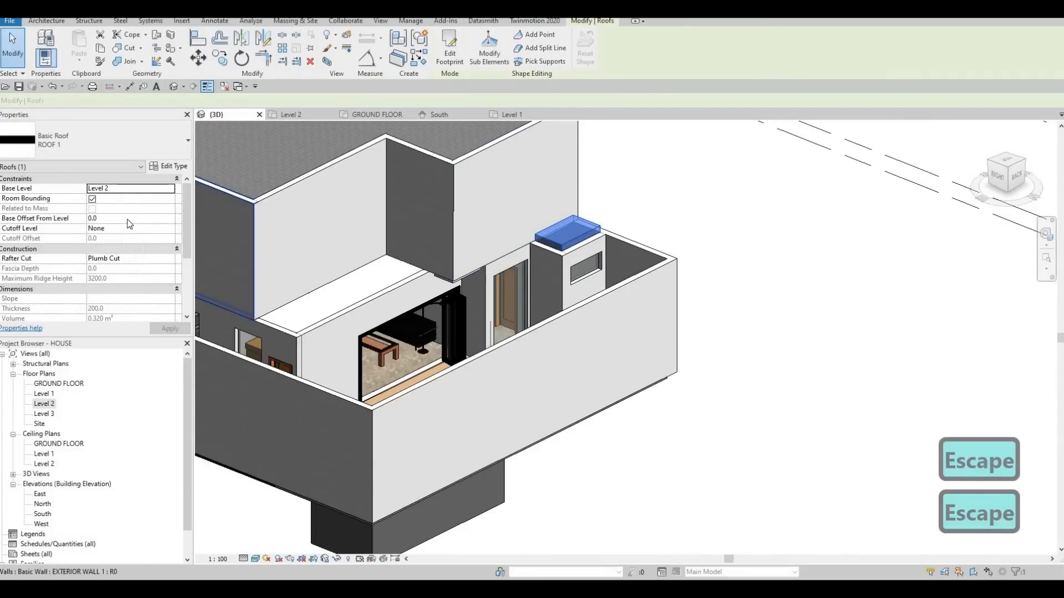
text(-200)
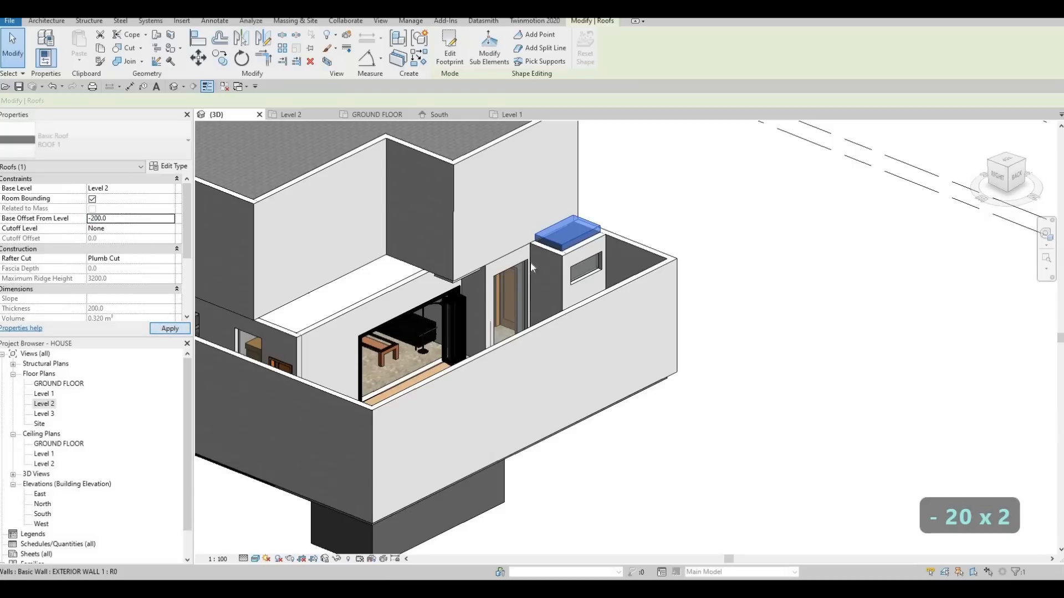
key(Escape)
key(Escape)
Examine the house's front where the upper exterior walls meet the edge of the Level 2 floor.
shift+middle_drag(452, 246, 594, 304)
scroll(466, 311, up, 5)
scroll(463, 310, up, 2)
scroll(454, 306, down, 4)
scroll(388, 286, down, 1)
scroll(576, 305, down, 1)
shift+middle_drag(427, 317, 458, 292)
scroll(490, 260, up, 6)
scroll(460, 293, down, 1)
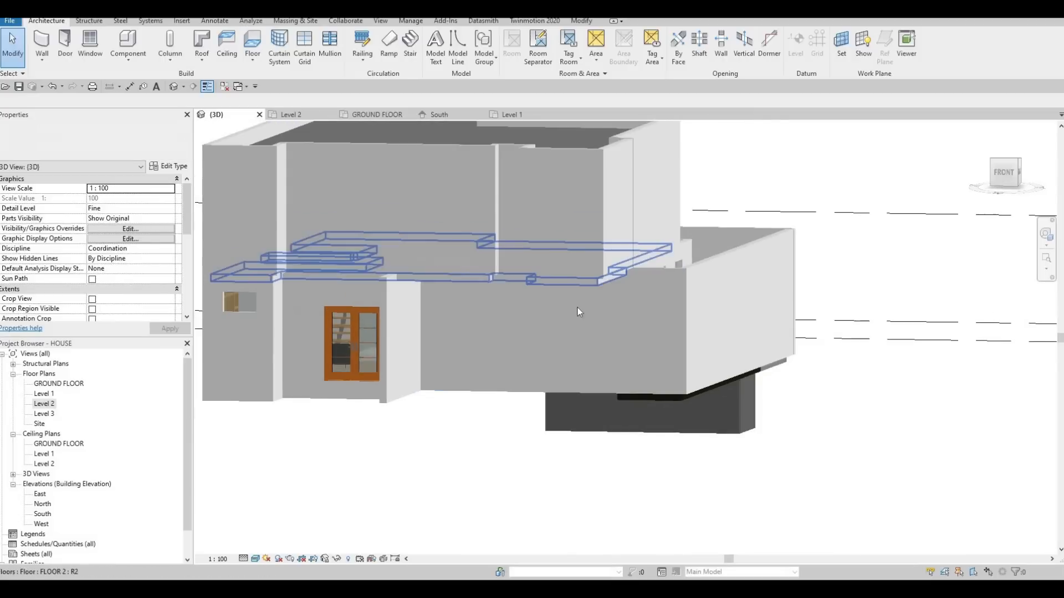
shift+middle_drag(577, 308, 638, 302)
Extend the base of the narrow recessed upper front wall down to the floor's underside, at a -200 mm base offset.
click(707, 322)
shift+middle_drag(550, 271, 526, 241)
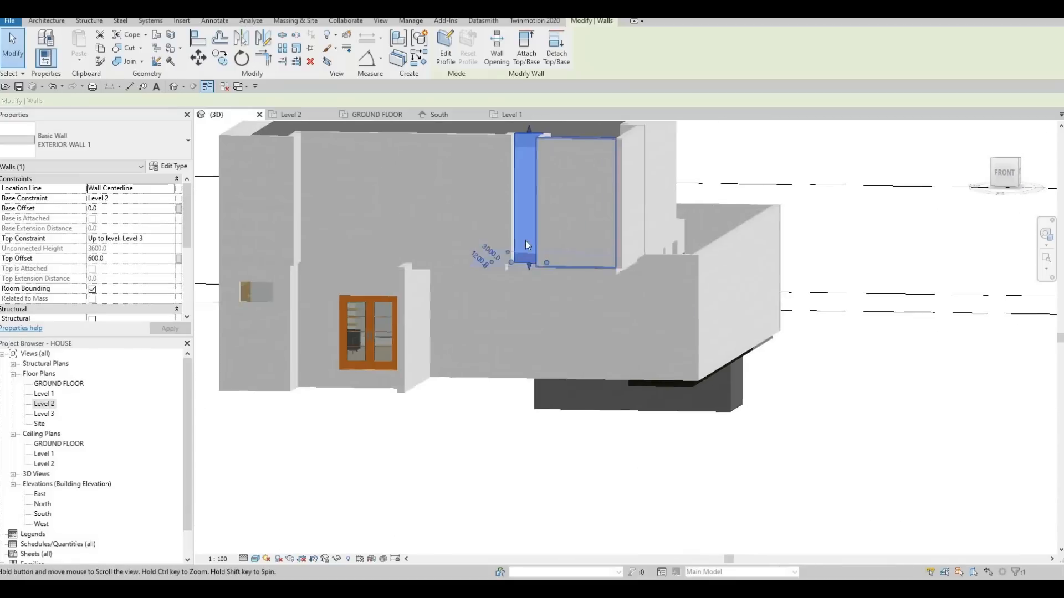
key(Escape)
scroll(524, 242, up, 4)
click(516, 268)
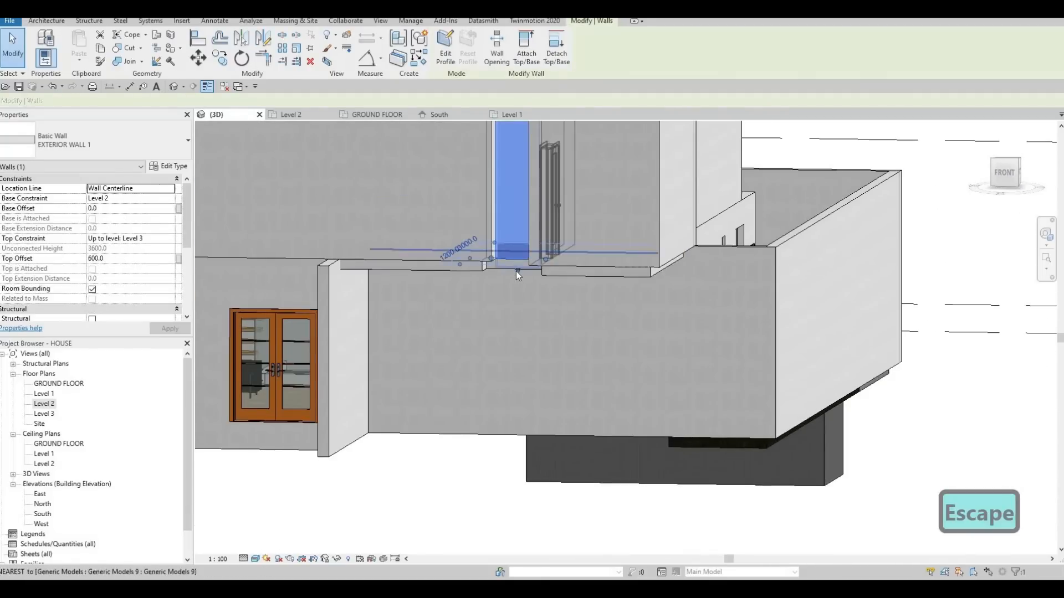
key(Escape)
shift+middle_drag(541, 294, 550, 260)
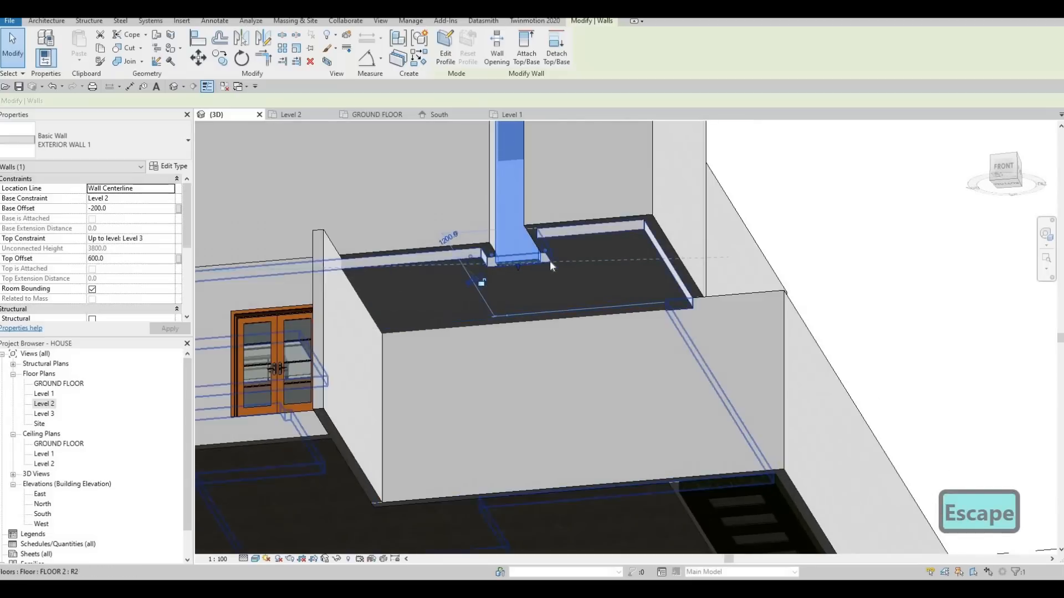
scroll(549, 261, up, 4)
key(Escape)
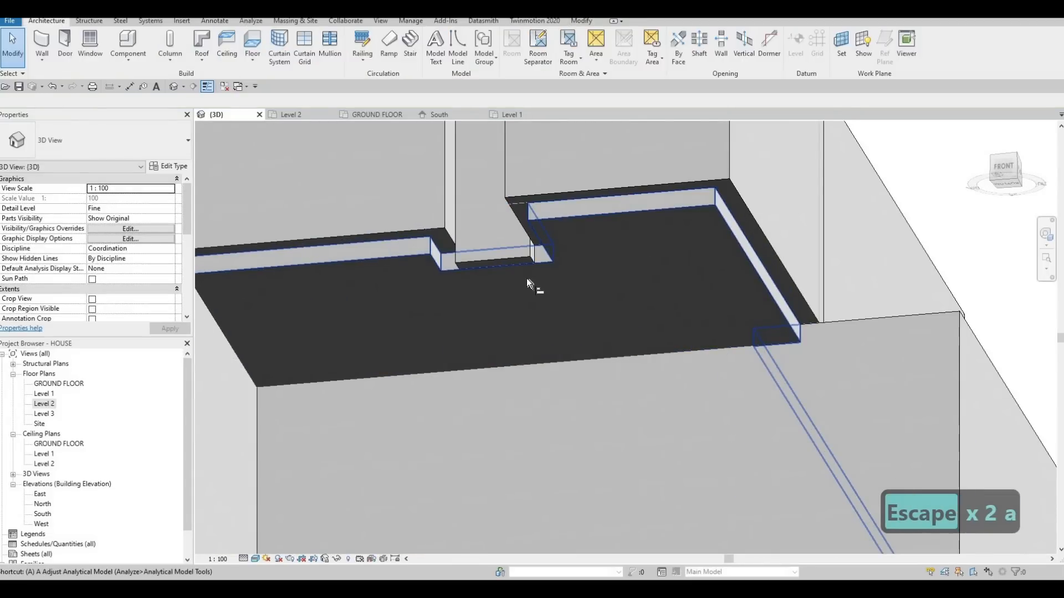
Align the bases of the adjoining overhanging upper exterior walls and the short return wall with the underside of the Level 2 floor.
key(l)
click(543, 255)
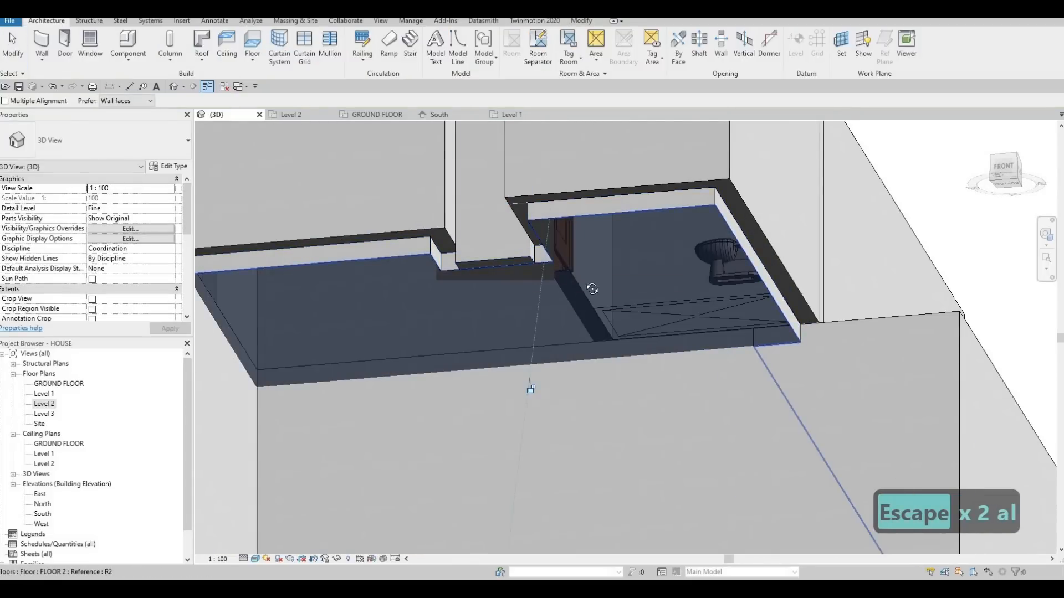
shift+middle_drag(742, 318, 692, 288)
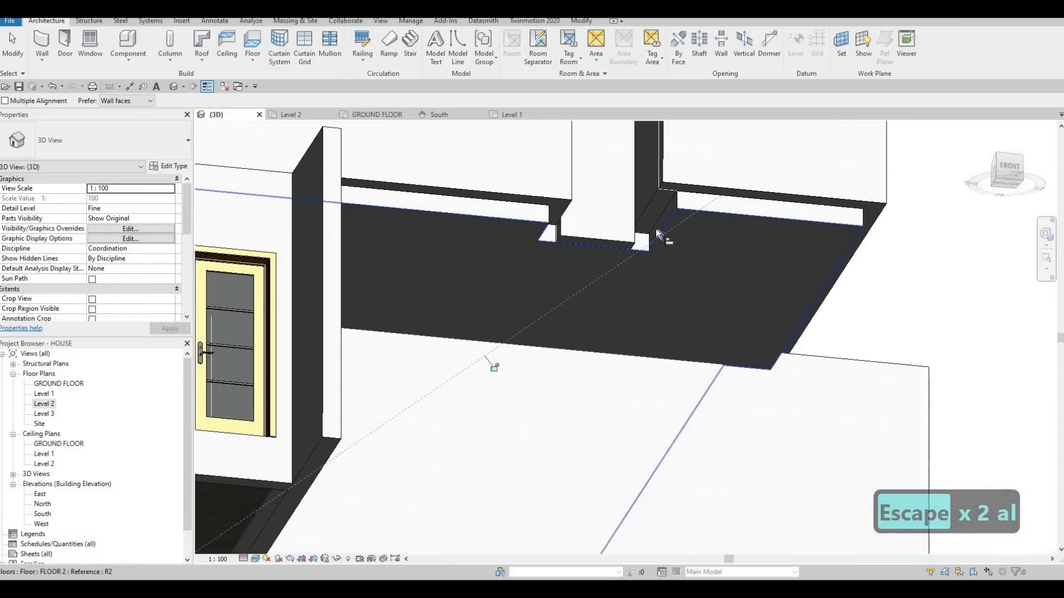
click(653, 209)
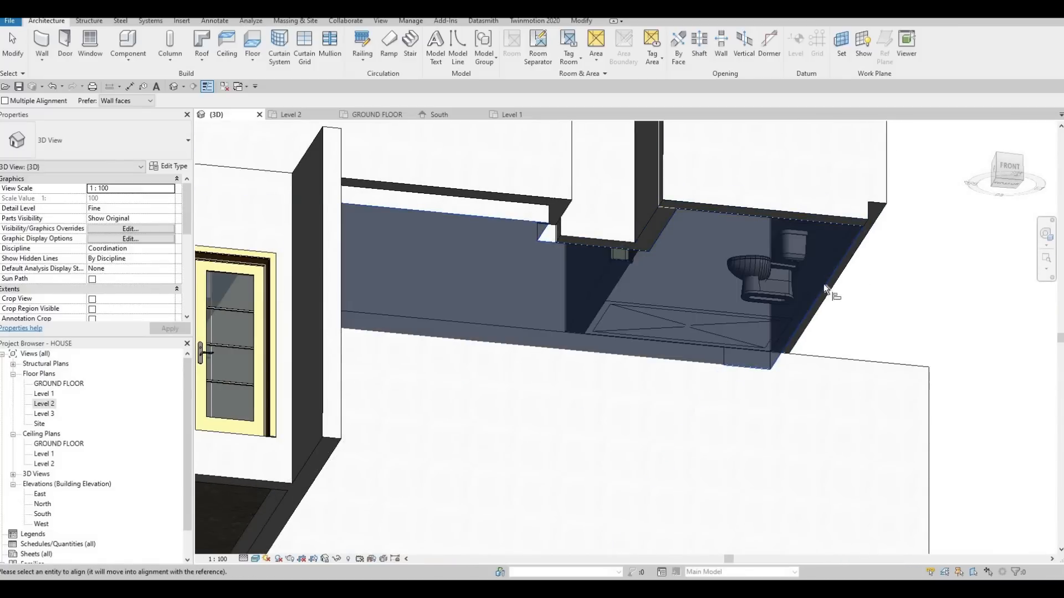
shift+middle_drag(727, 290, 553, 214)
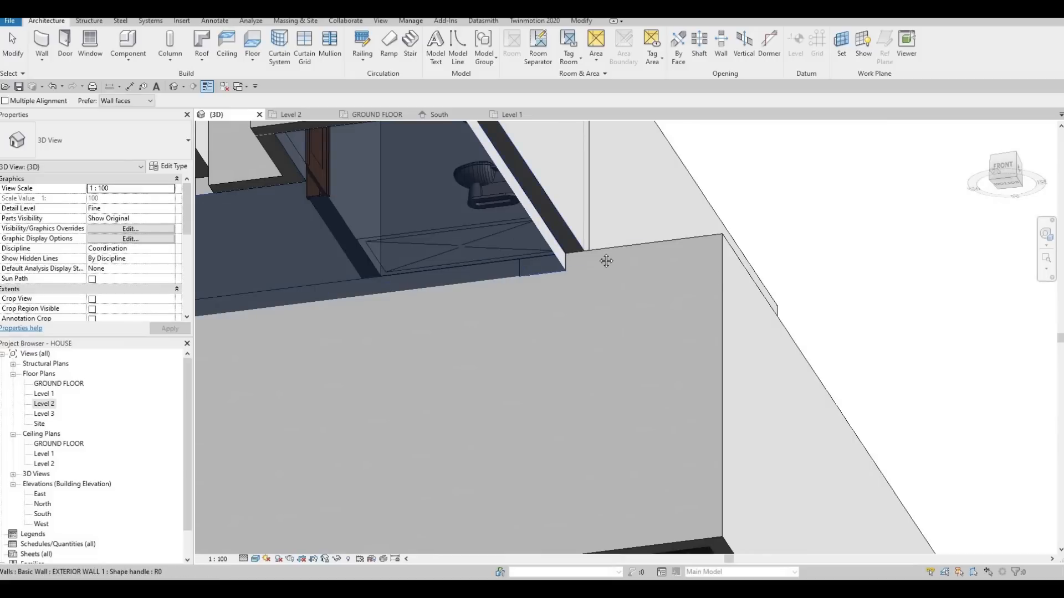
middle_drag(252, 195, 519, 230)
middle_drag(476, 198, 499, 189)
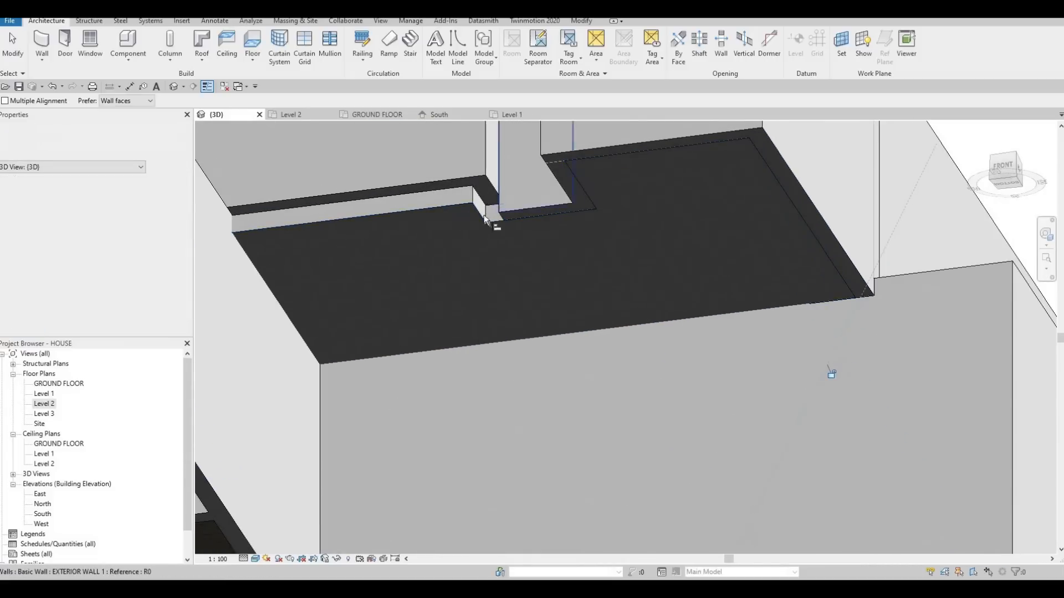
click(435, 225)
click(503, 195)
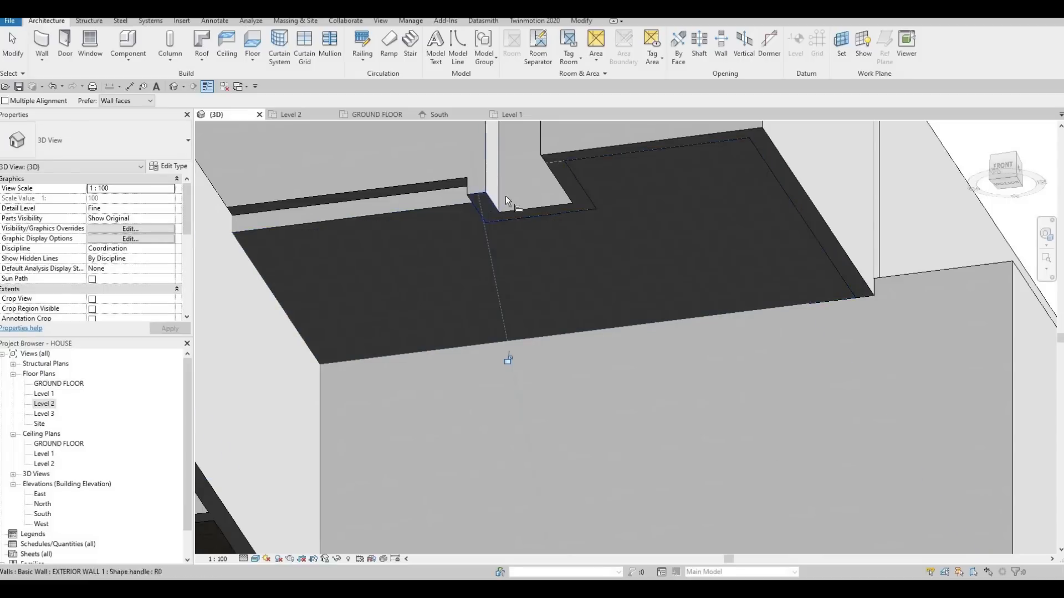
middle_drag(370, 187, 491, 197)
scroll(463, 214, down, 1)
key(Escape)
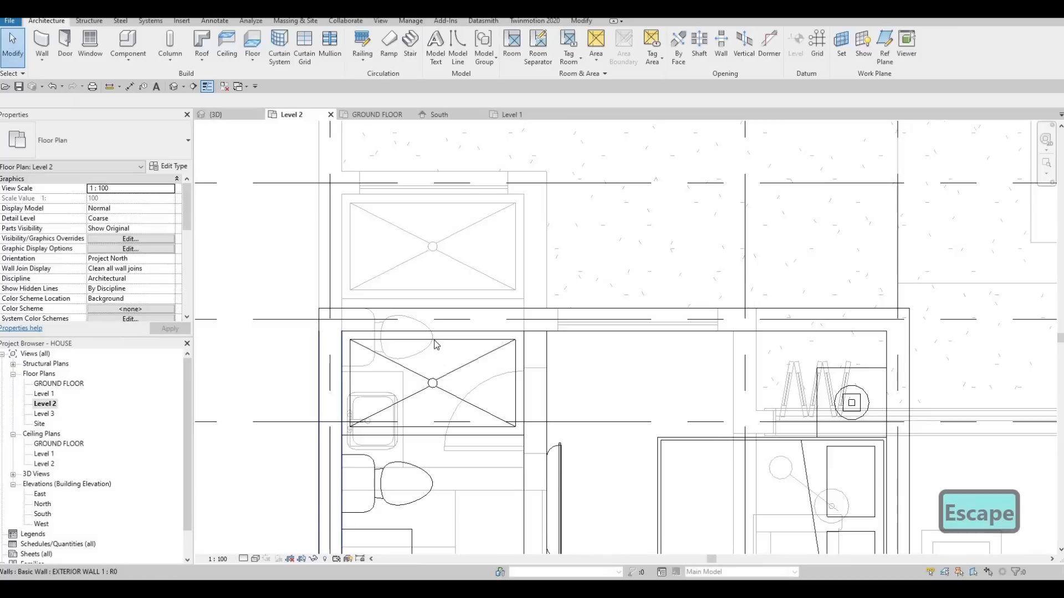
Split the long upper front wall in the Level 2 plan at the outer face of the Level 1 wall that crosses it beside the entrance doors.
scroll(437, 343, down, 5)
middle_drag(470, 294, 448, 92)
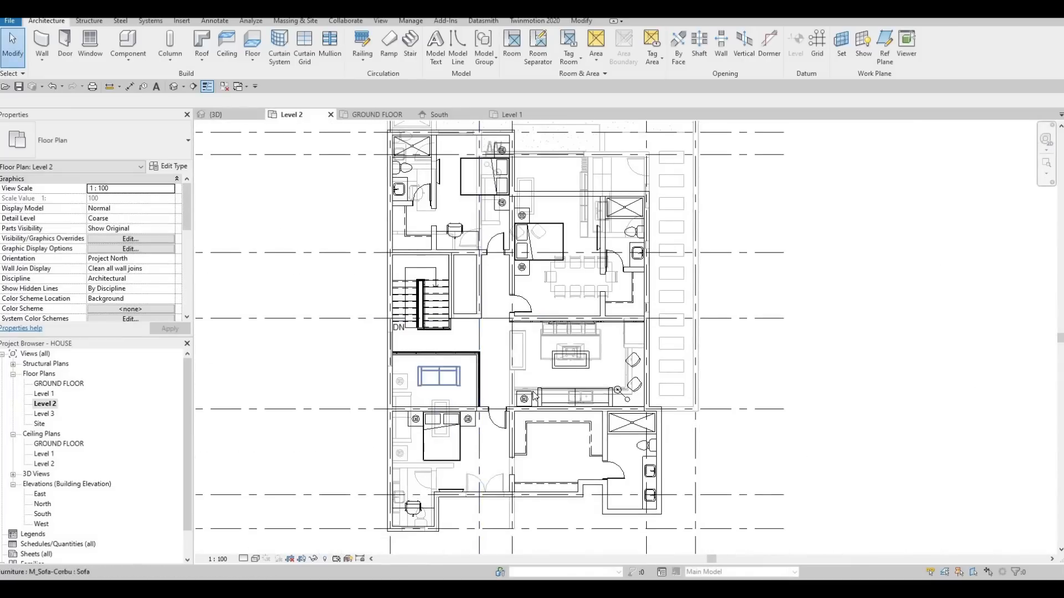
middle_drag(441, 375, 440, 245)
scroll(534, 393, up, 4)
middle_drag(527, 346, 521, 289)
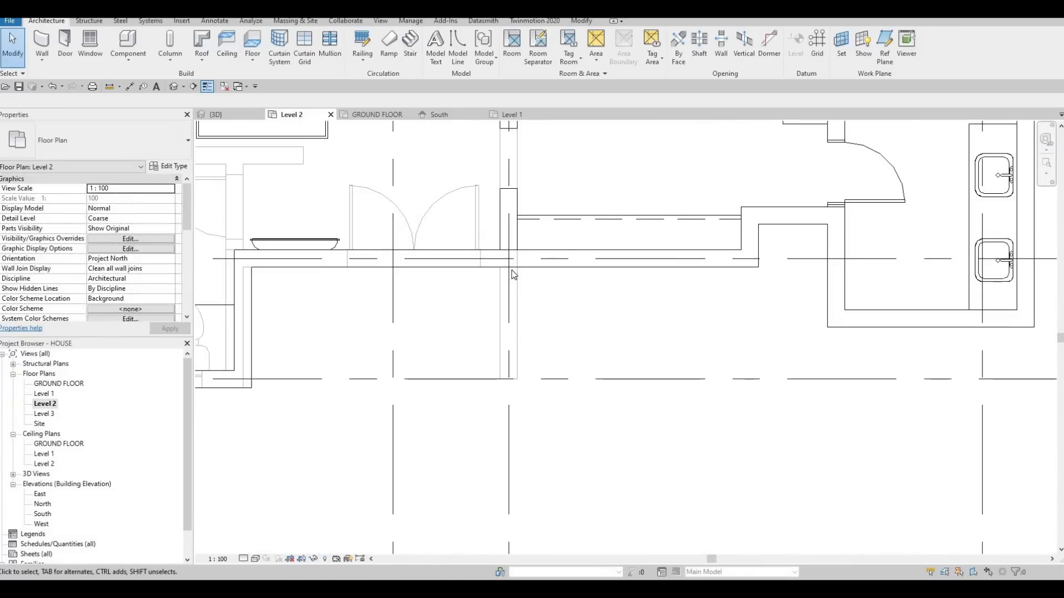
scroll(466, 242, up, 2)
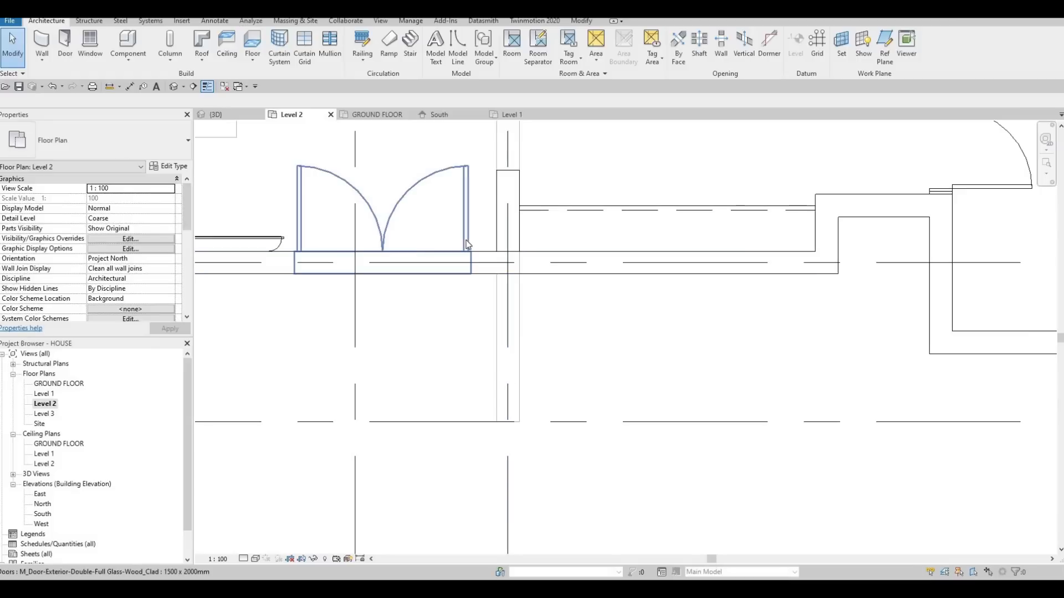
key(l)
scroll(536, 282, up, 2)
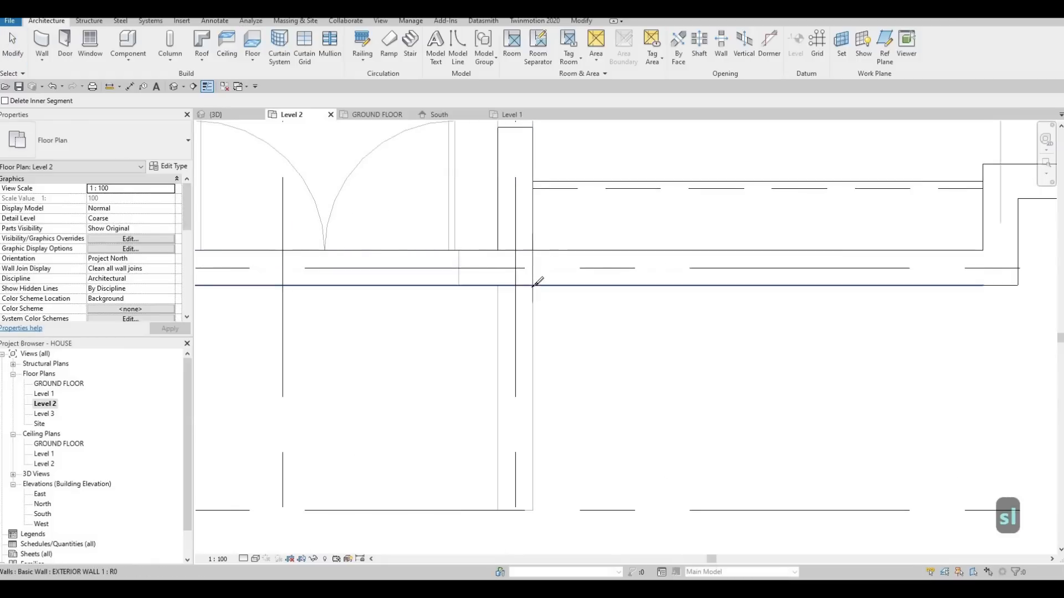
key(Escape)
key(Escape)
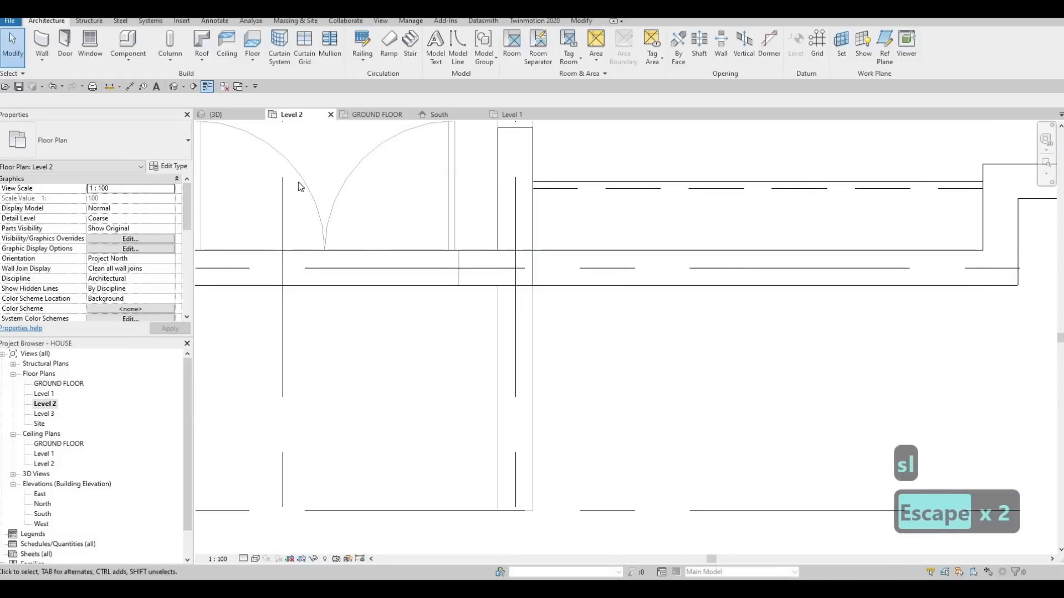
Align the base of the split-off upper front wall segment with the underside of the Level 2 floor in the 3D view.
click(235, 117)
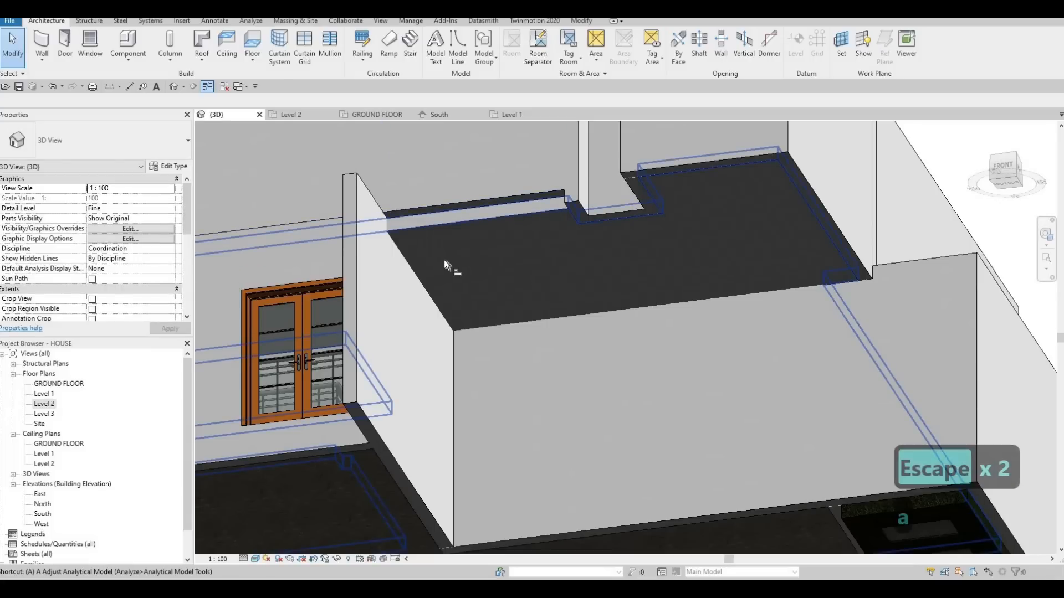
key(a)
key(l)
click(442, 227)
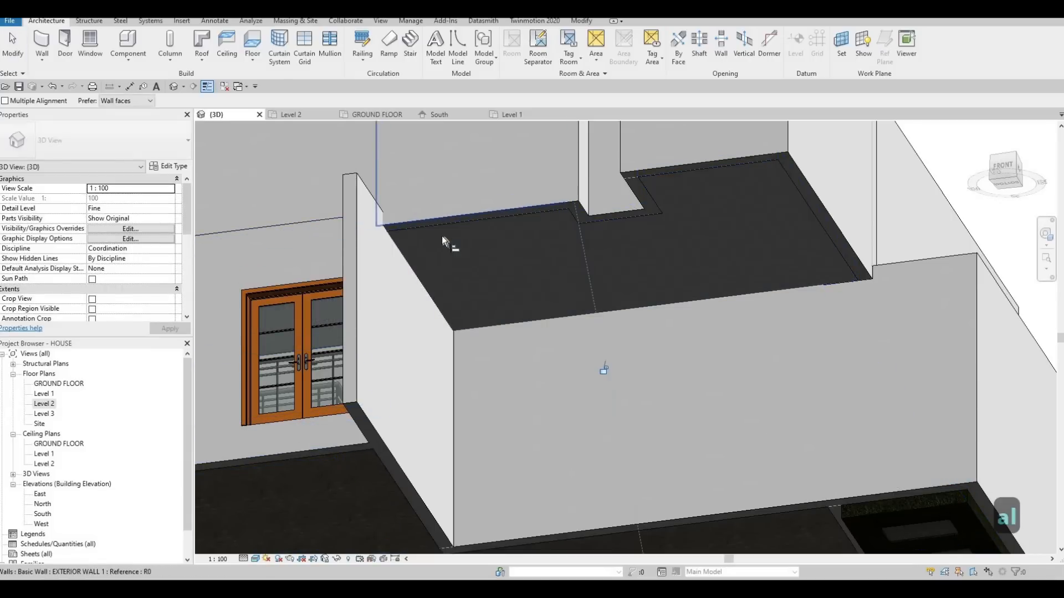
key(Escape)
Examine the split front wall and its stepped base above the entrance in the 3D view and in the Level 2 plan.
scroll(398, 240, down, 3)
shift+middle_drag(399, 242, 403, 321)
shift+middle_drag(385, 275, 440, 277)
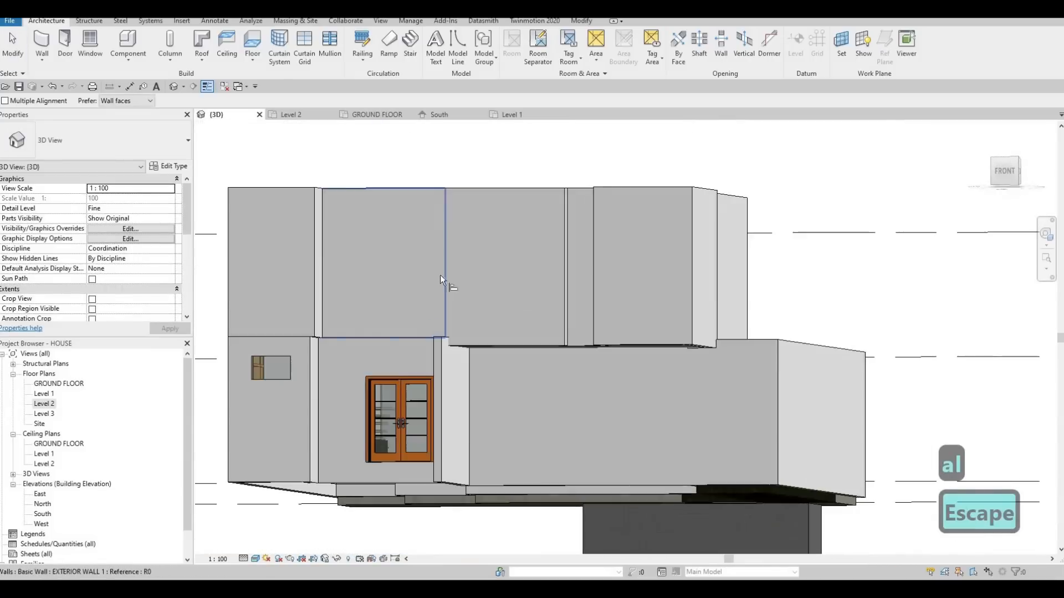
shift+middle_drag(544, 400, 284, 125)
click(287, 115)
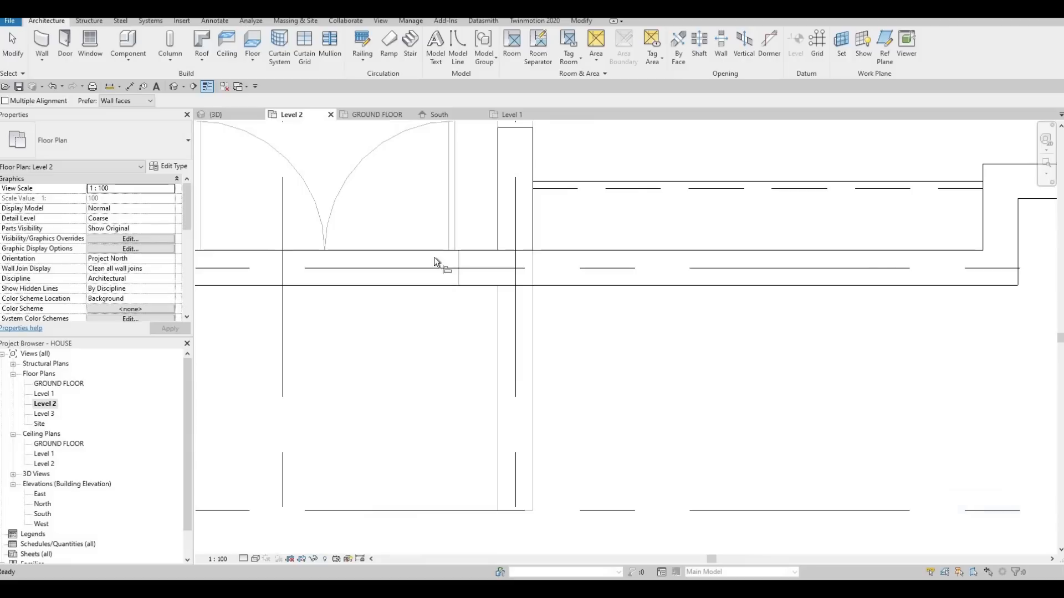
scroll(436, 260, down, 3)
scroll(446, 262, down, 2)
key(Escape)
scroll(460, 262, up, 6)
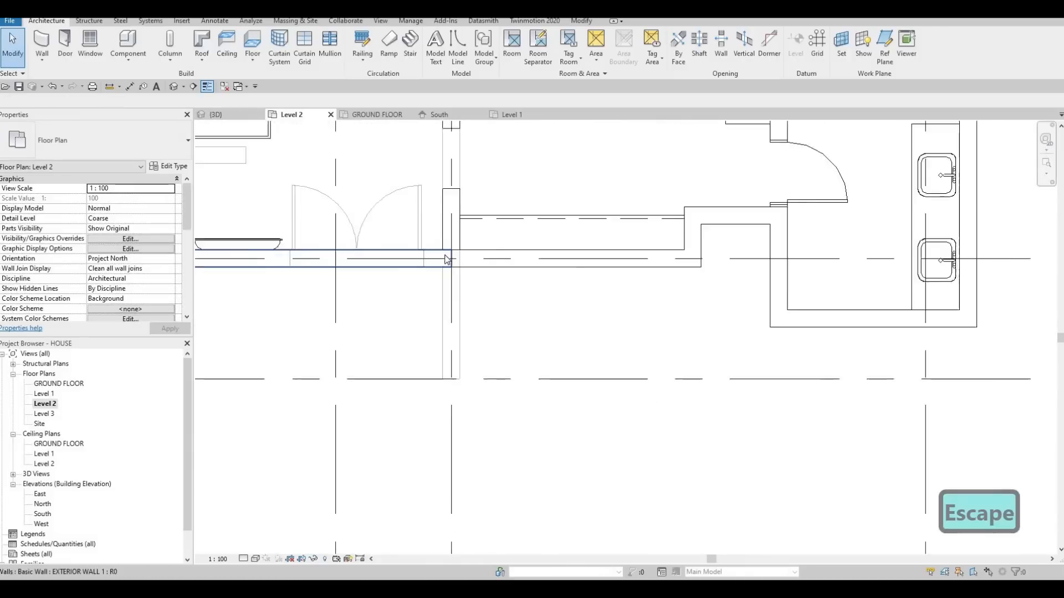
scroll(463, 261, up, 2)
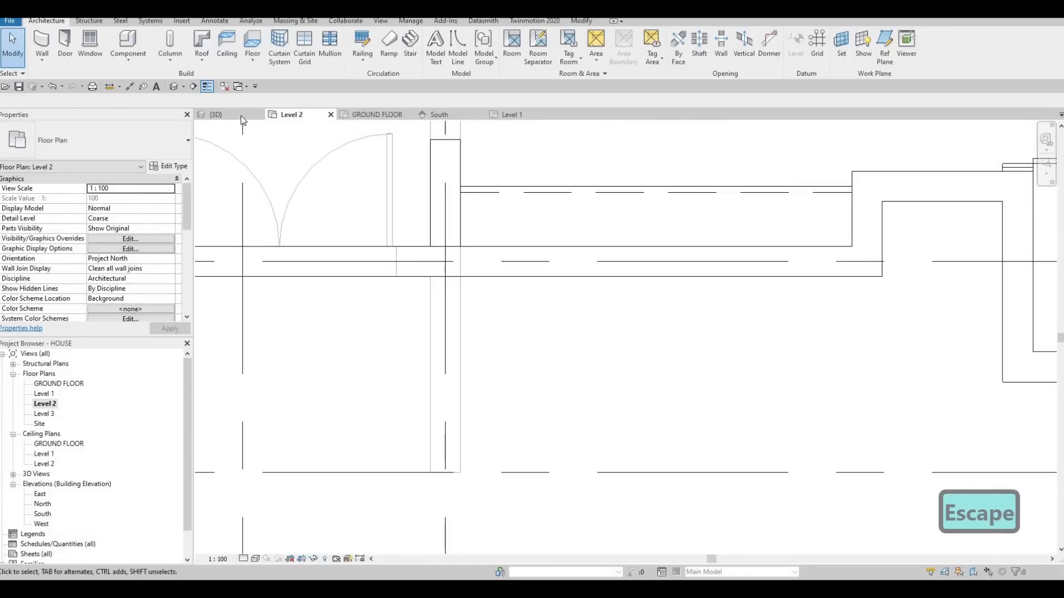
click(216, 114)
key(Escape)
scroll(252, 255, up, 5)
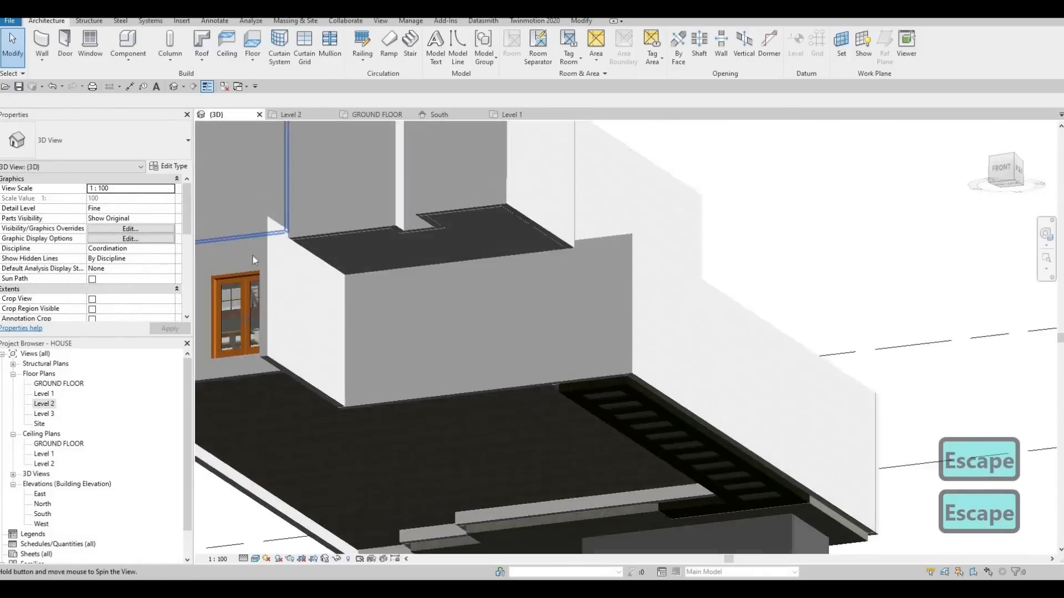
Examine the back of the house around the lowered flat roofs and the upper wall bases, in 3D and in the Level 2 plan.
shift+middle_drag(325, 271, 400, 413)
scroll(517, 411, down, 2)
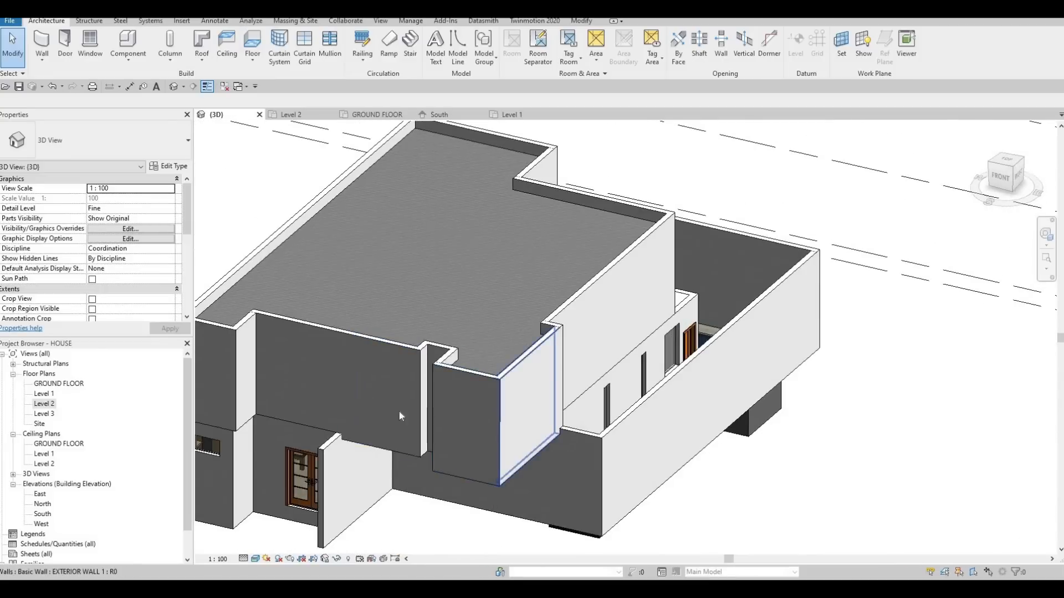
shift+middle_drag(480, 414, 623, 298)
scroll(623, 297, up, 5)
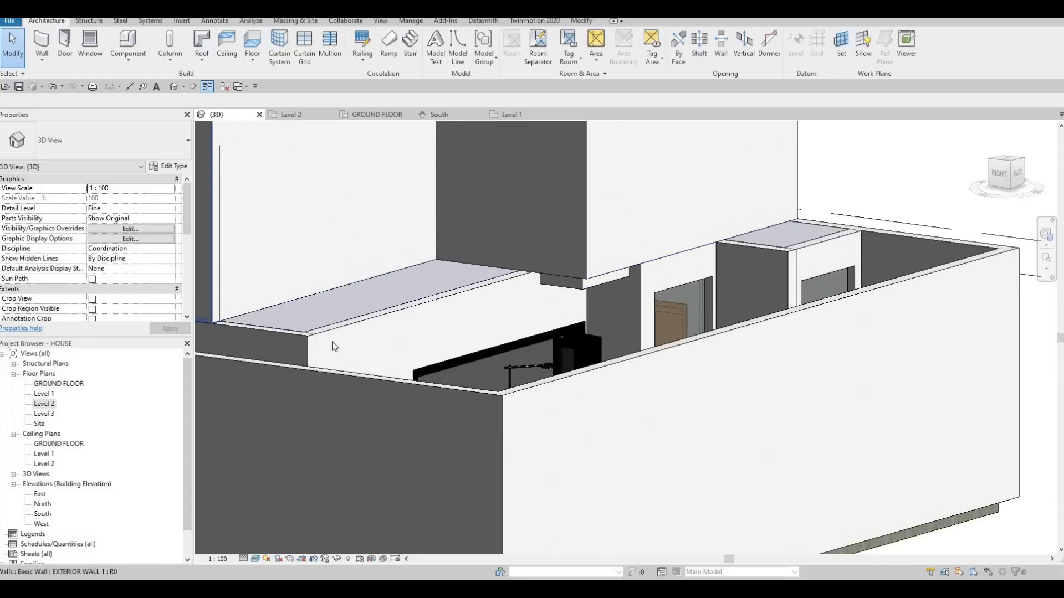
key(ctrl+Tab)
scroll(439, 313, down, 6)
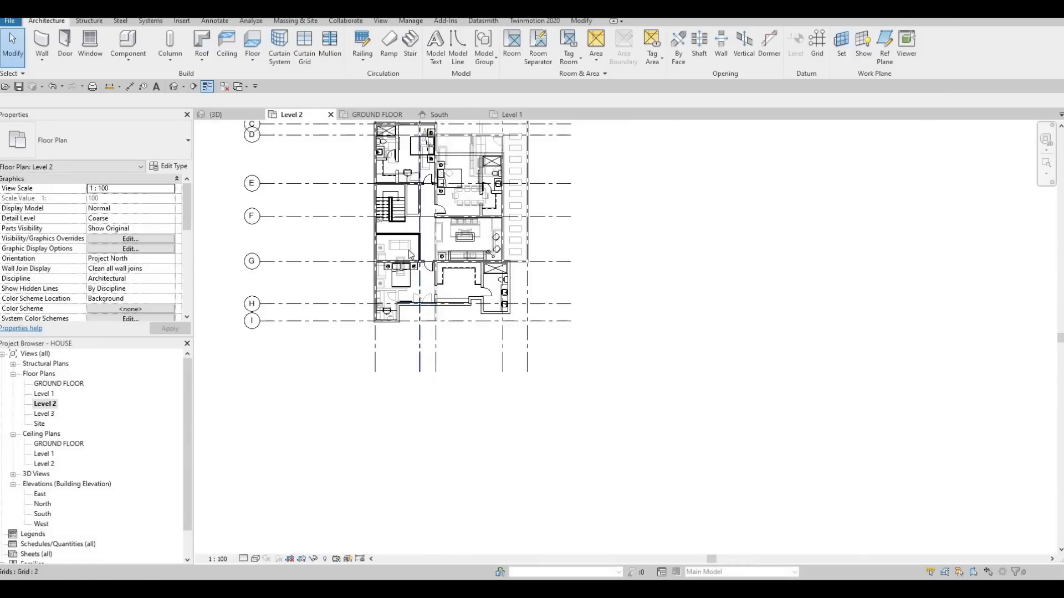
scroll(454, 246, up, 2)
scroll(453, 246, up, 5)
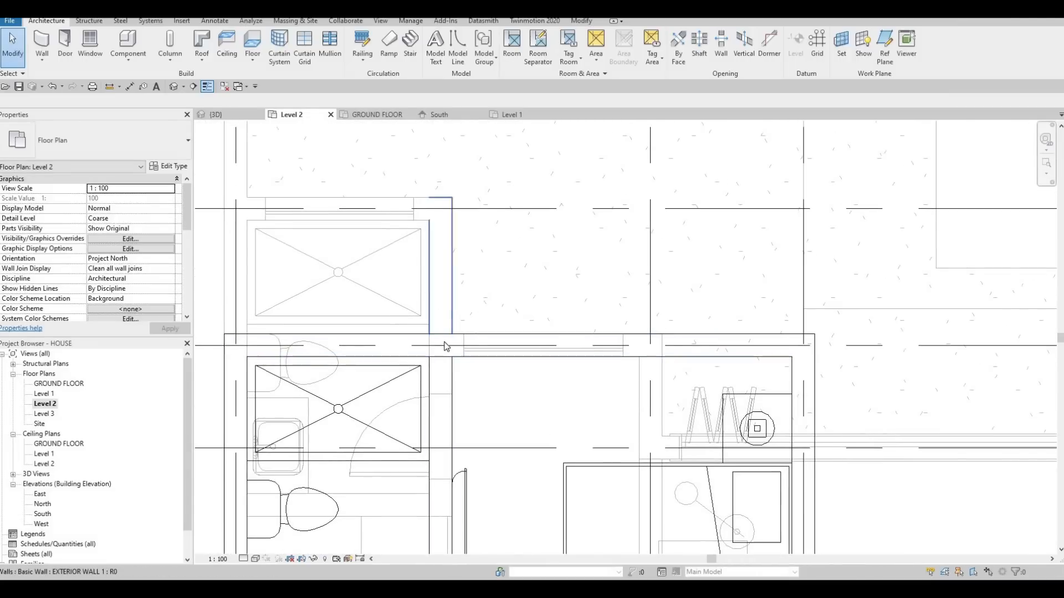
middle_drag(455, 335, 455, 325)
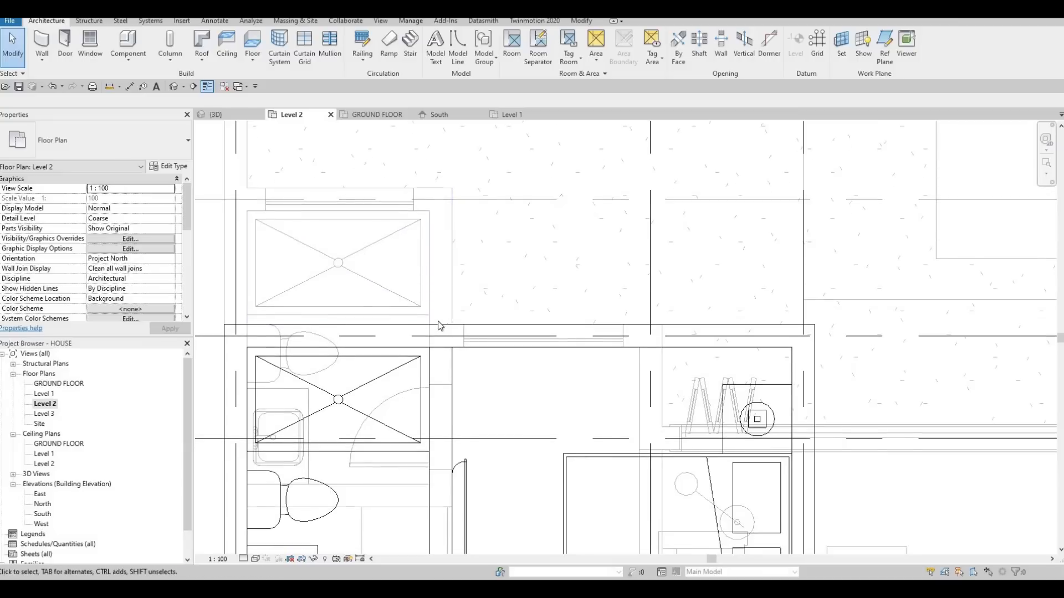
key(Escape)
Pick out the short upper exterior return wall at the back in 3D and locate it where it crosses the Level 1 folding-door wall in the Level 2 plan.
click(216, 115)
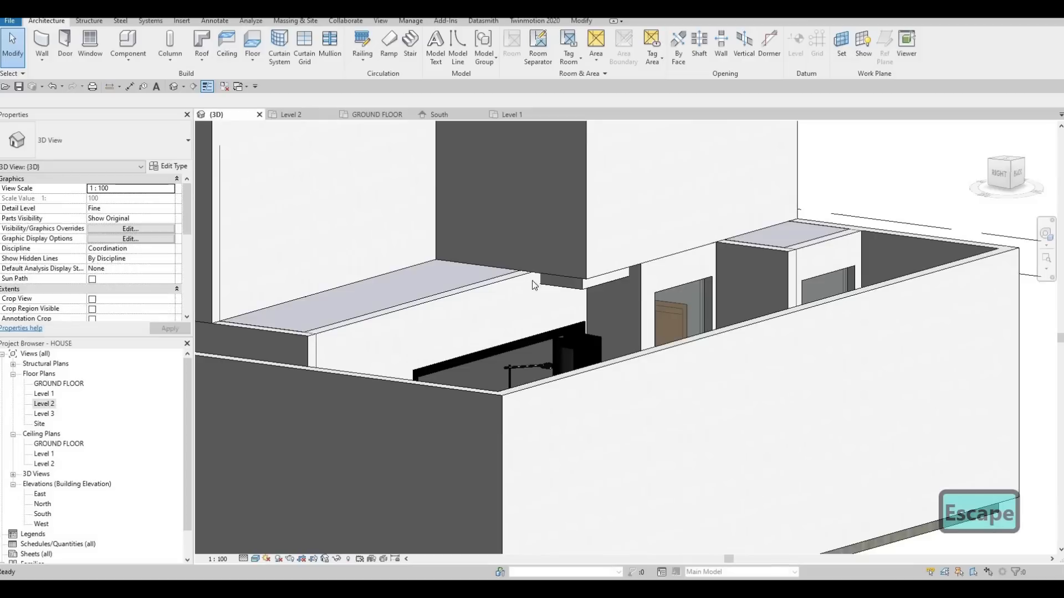
scroll(543, 251, down, 1)
click(543, 250)
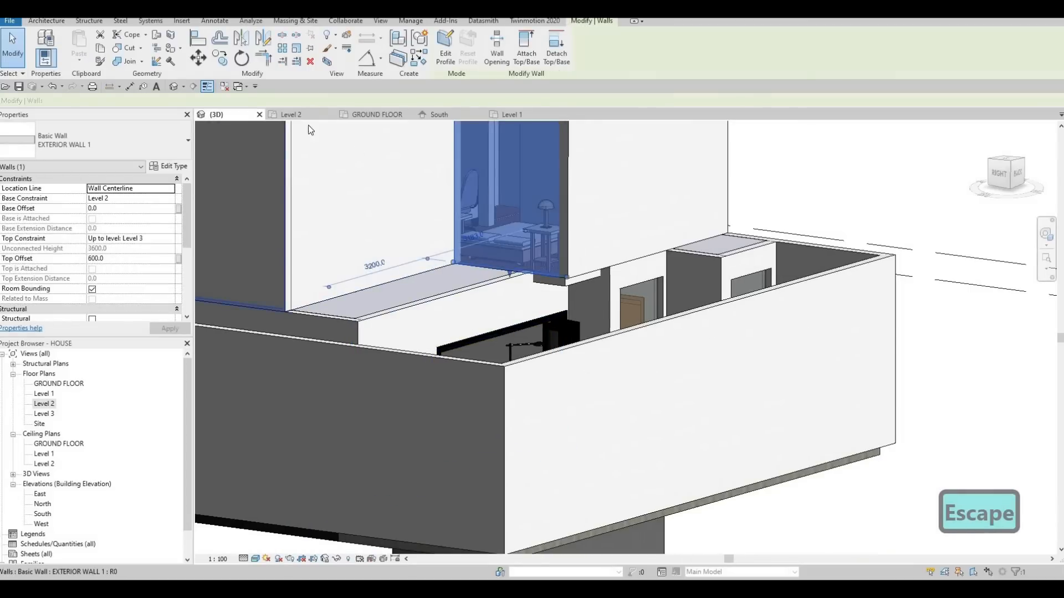
key(ctrl+Tab)
scroll(570, 269, down, 5)
middle_drag(604, 300, 488, 217)
scroll(499, 244, up, 3)
middle_drag(575, 323, 516, 295)
scroll(516, 296, down, 1)
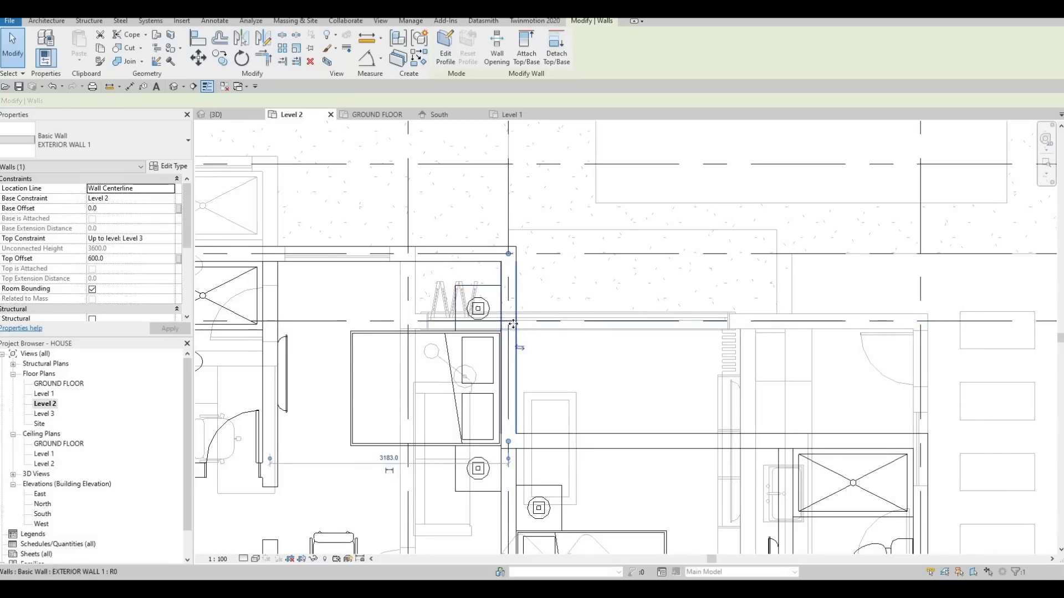
scroll(507, 327, up, 2)
scroll(530, 325, up, 2)
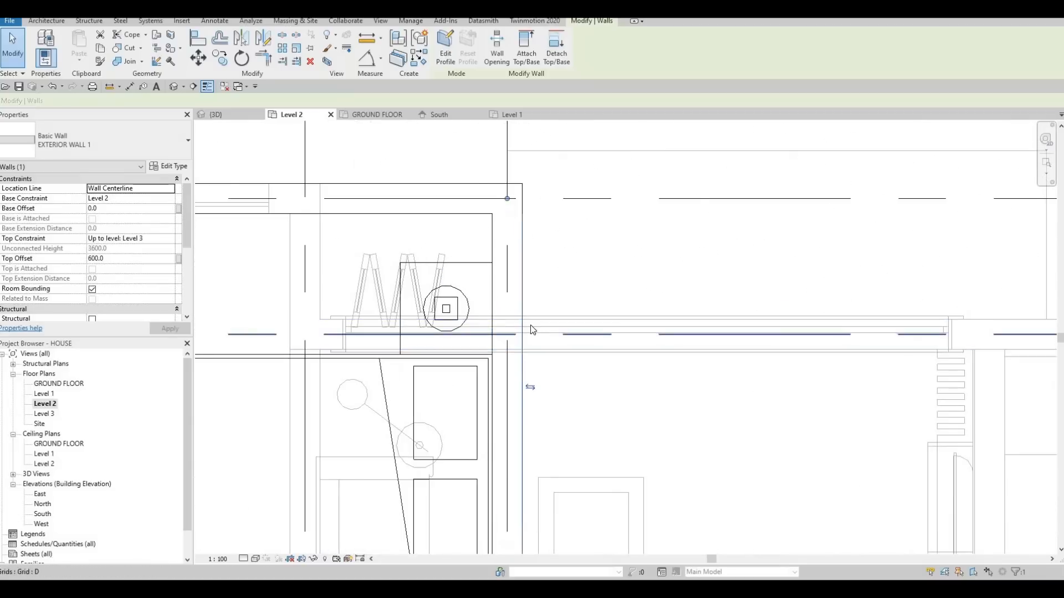
key(Escape)
key(a)
key(l)
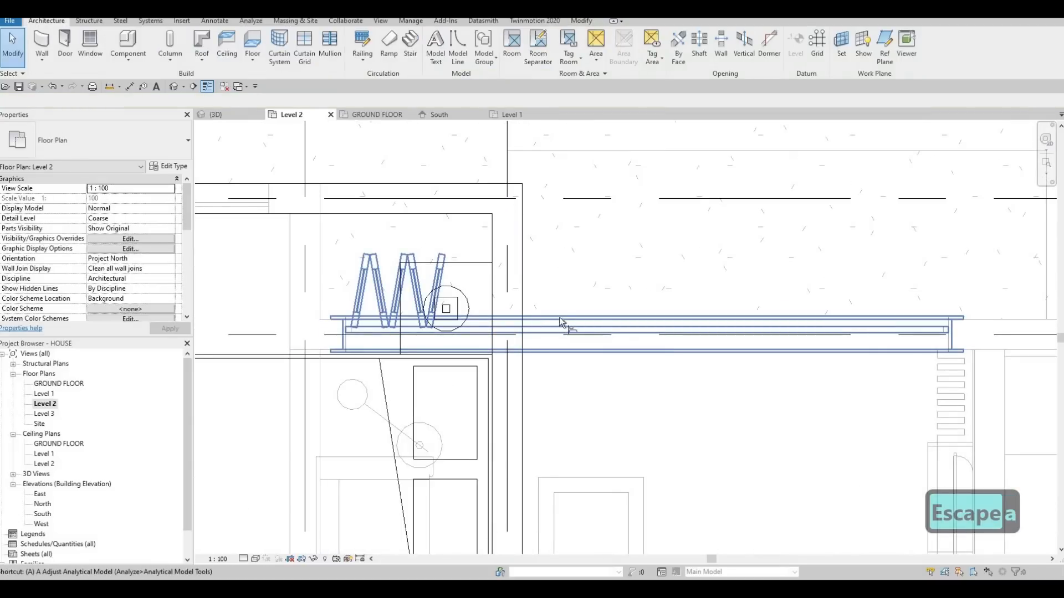
key(Escape)
key(Escape)
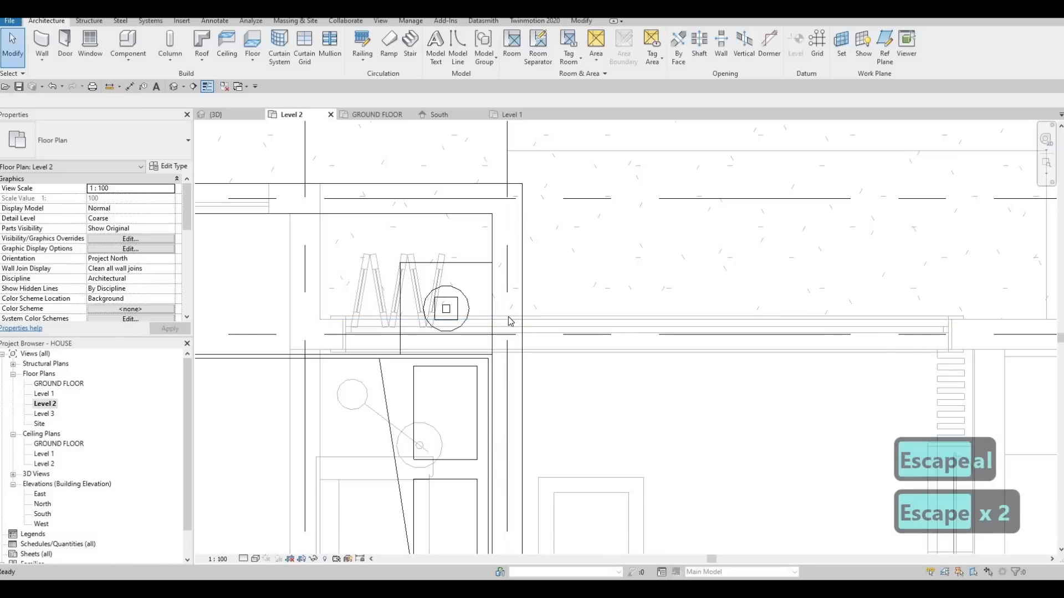
Split the short upper return wall in the Level 2 plan at the outer face of the Level 1 folding-door wall.
key(s)
key(l)
scroll(523, 320, up, 1)
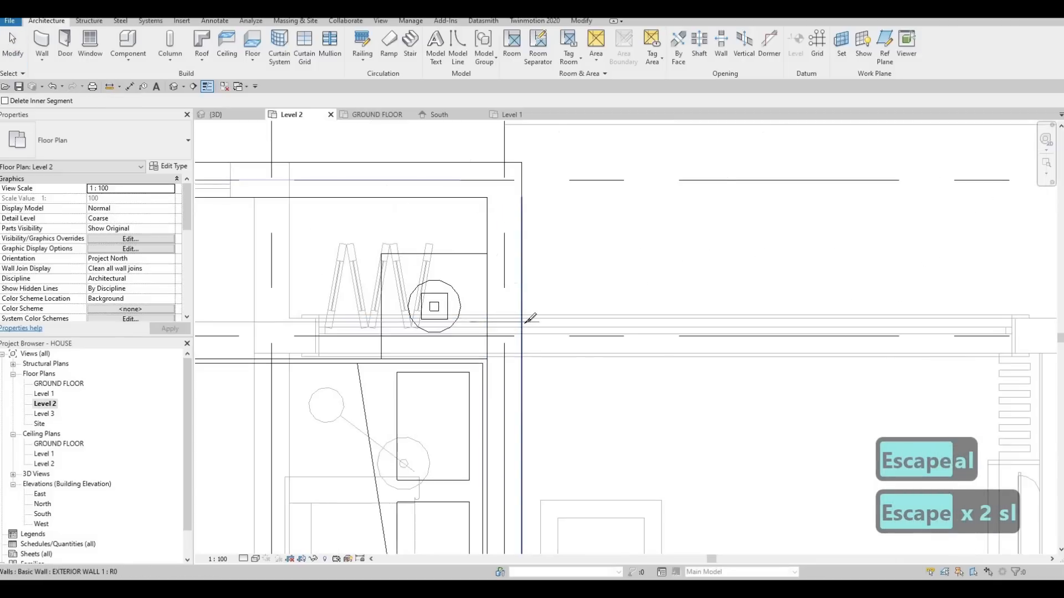
scroll(528, 318, up, 2)
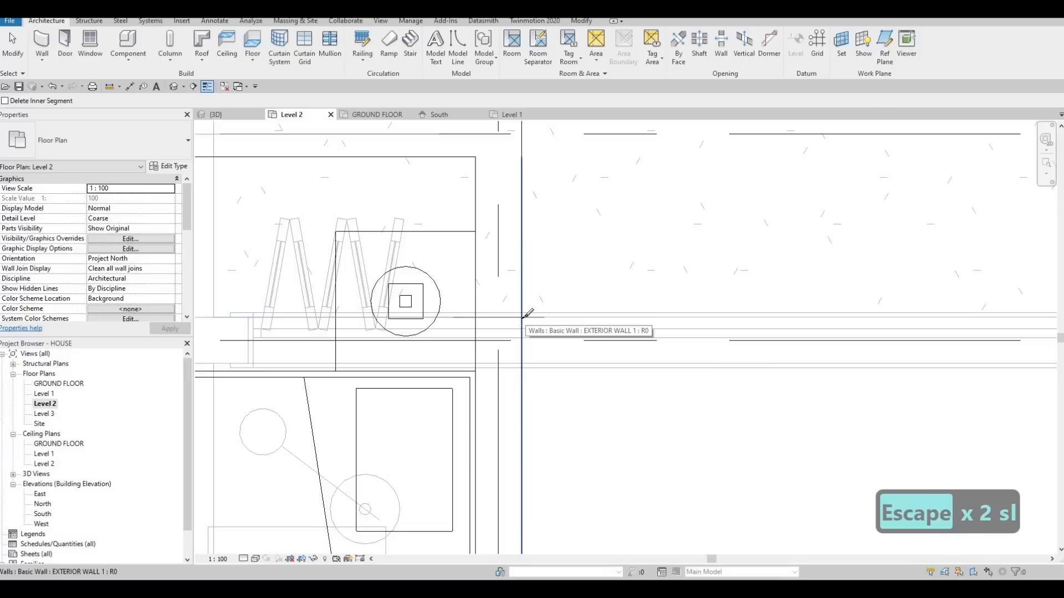
click(522, 318)
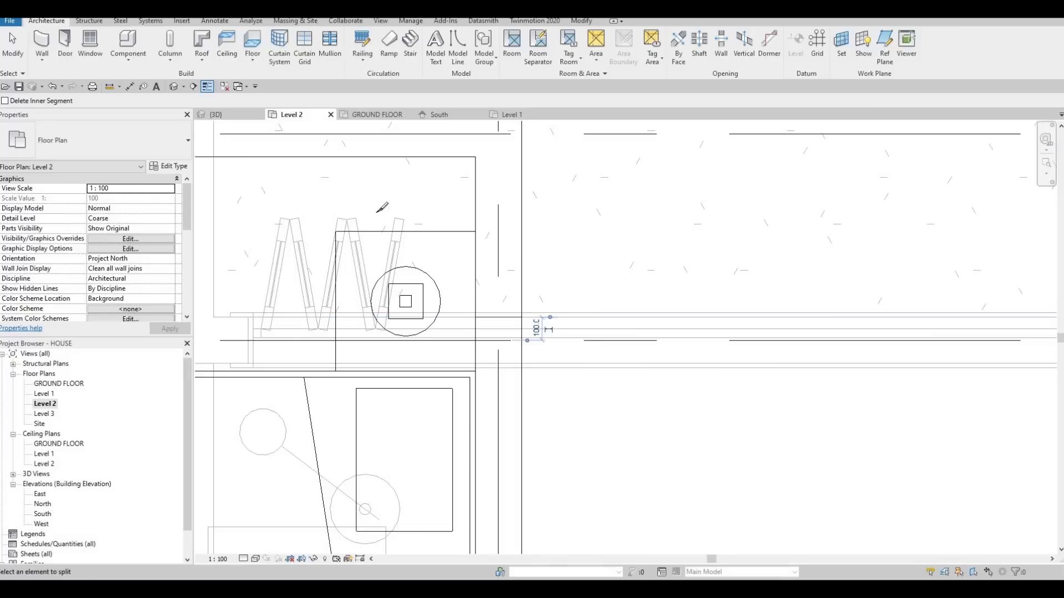
scroll(513, 252, down, 3)
mouse_move(490, 260)
middle_down()
mouse_move(498, 273)
mouse_move(507, 266)
middle_up()
middle_drag(347, 201, 432, 249)
scroll(428, 244, down, 1)
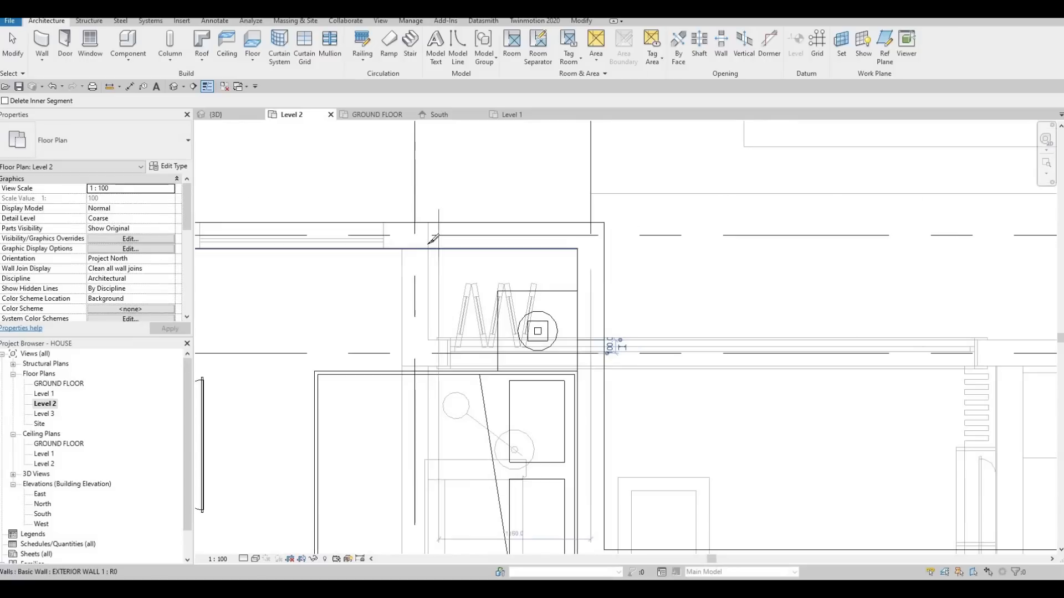
key(Escape)
key(Escape)
key(Escape)
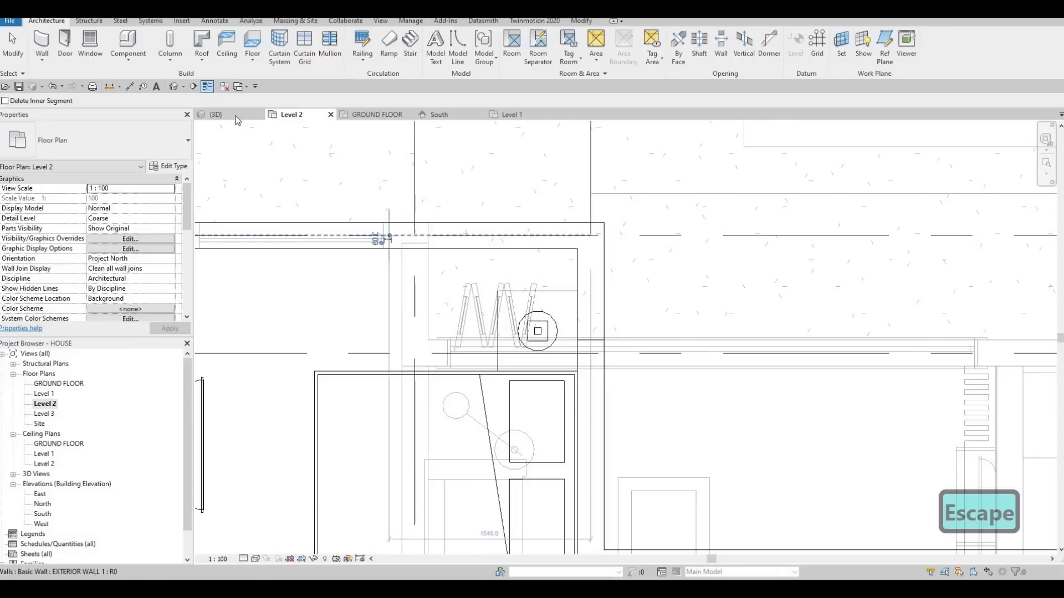
Align the base of the split-off return wall segment with the underside of the Level 2 floor in the 3D view.
click(216, 114)
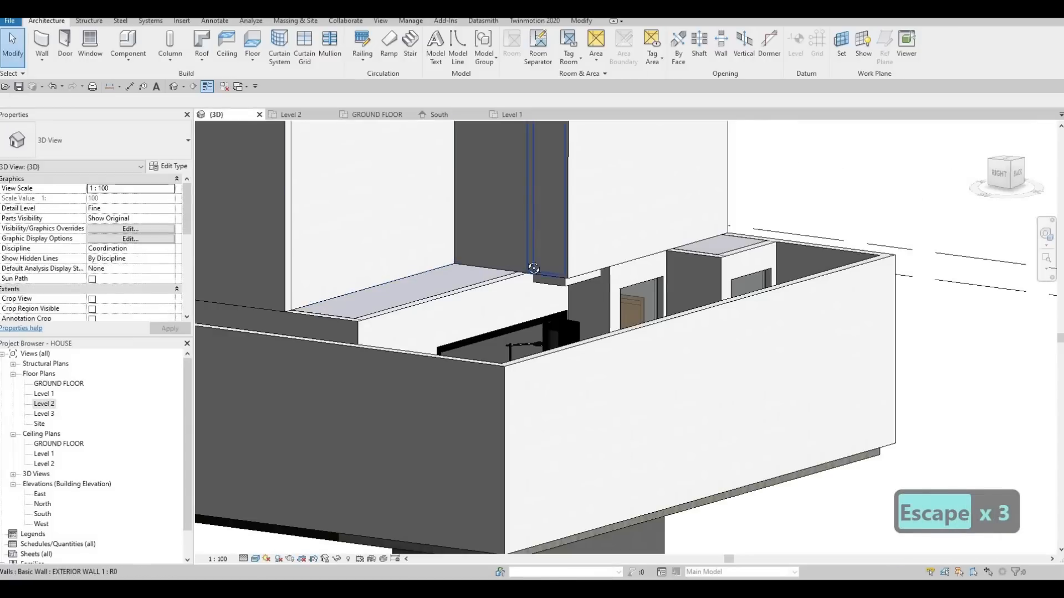
shift+middle_drag(549, 287, 519, 271)
key(a)
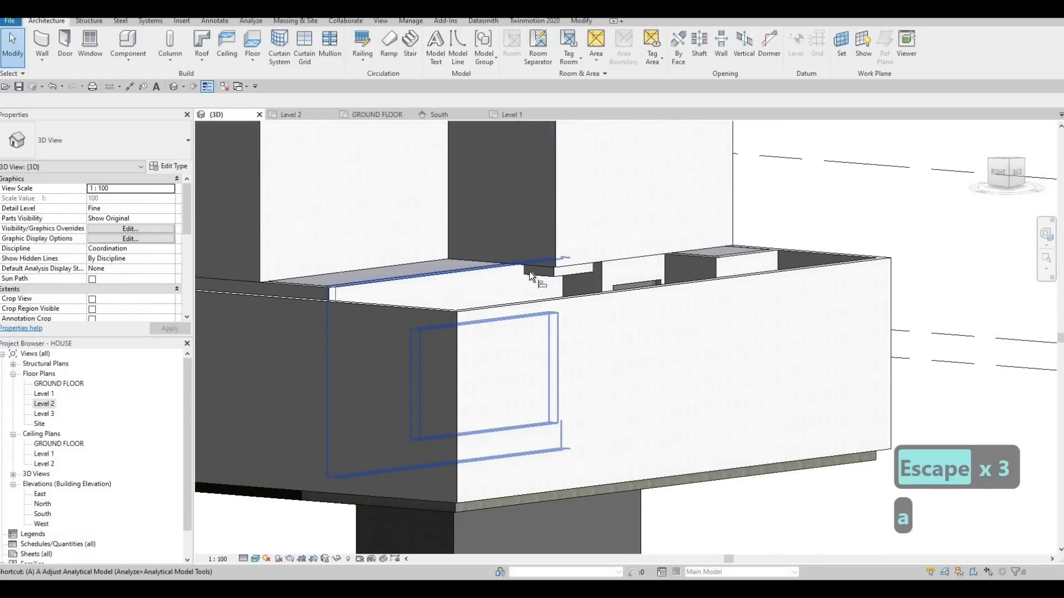
key(l)
scroll(560, 284, up, 4)
click(557, 275)
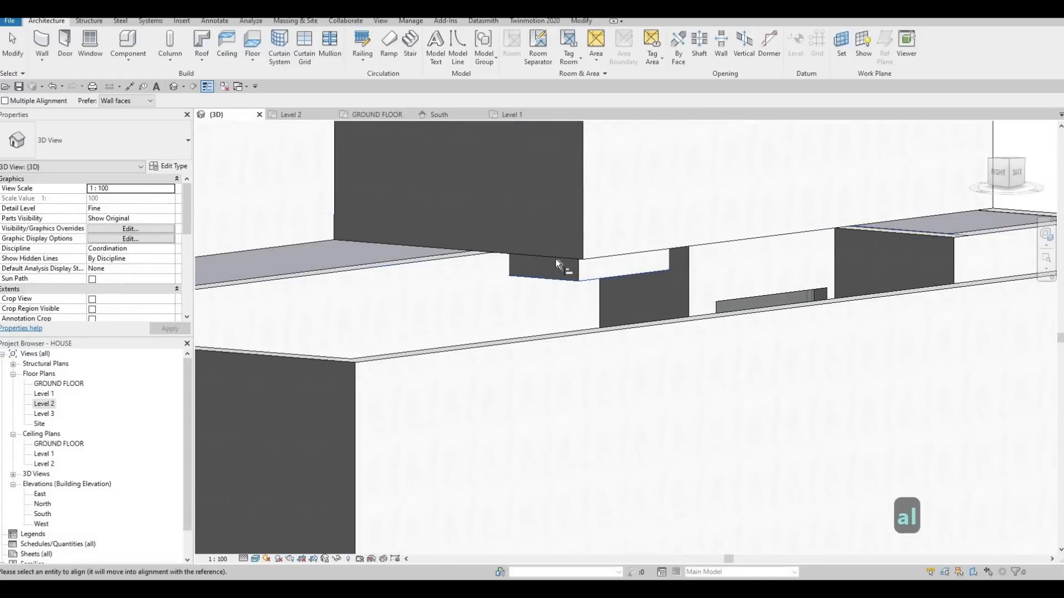
click(605, 282)
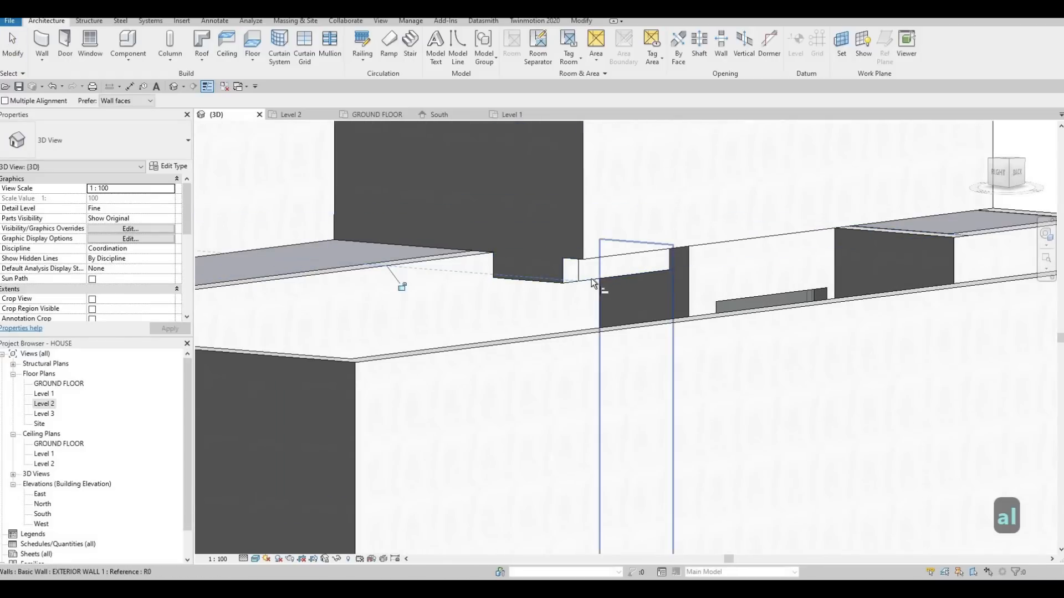
click(599, 256)
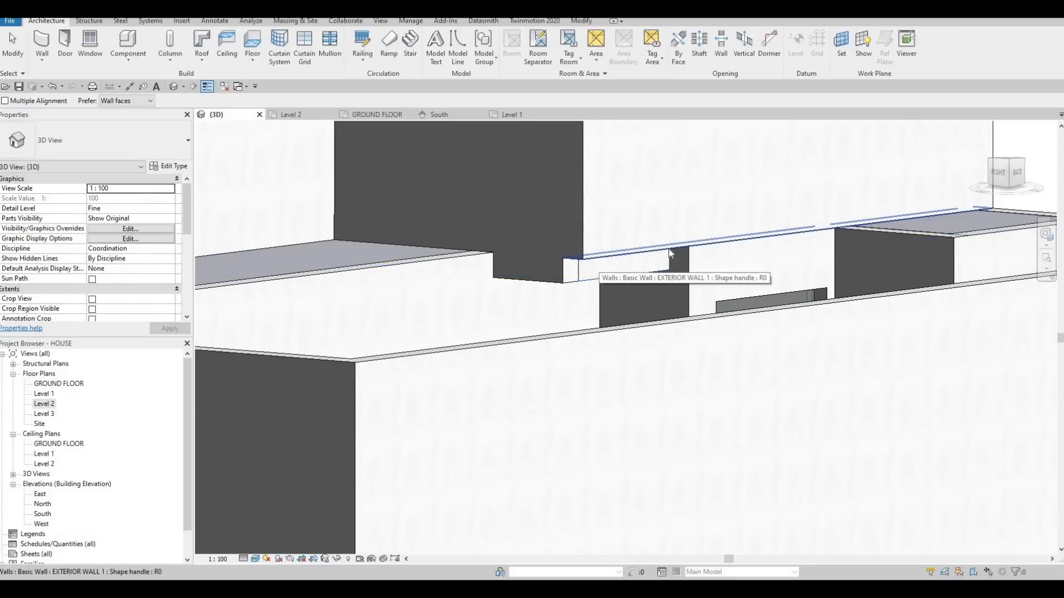
key(Escape)
Pick out the upper back wall adjoining the return wall in 3D and locate its corner end in the Level 2 plan.
click(636, 247)
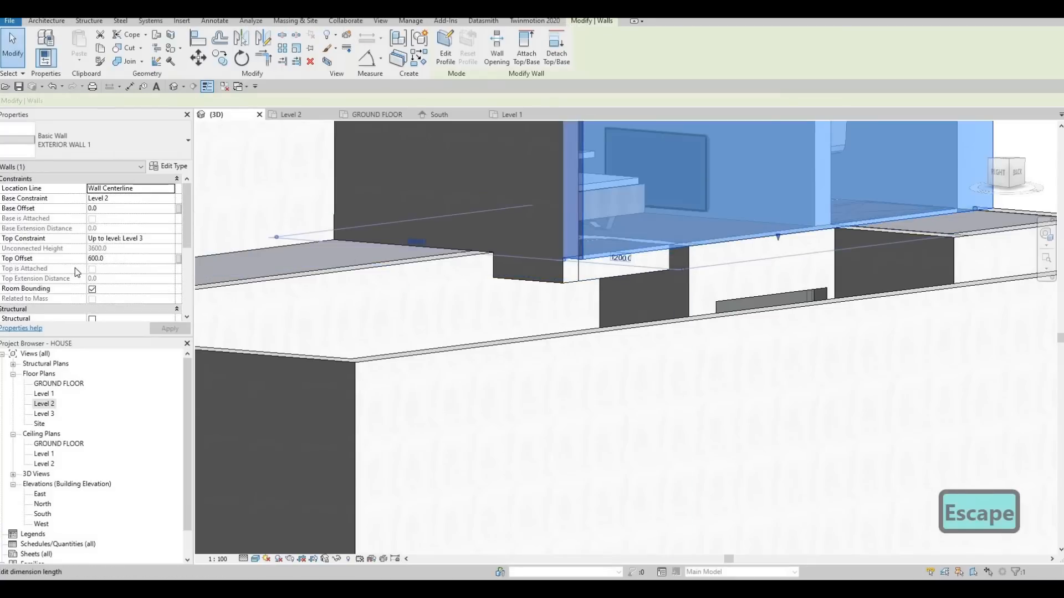
click(291, 115)
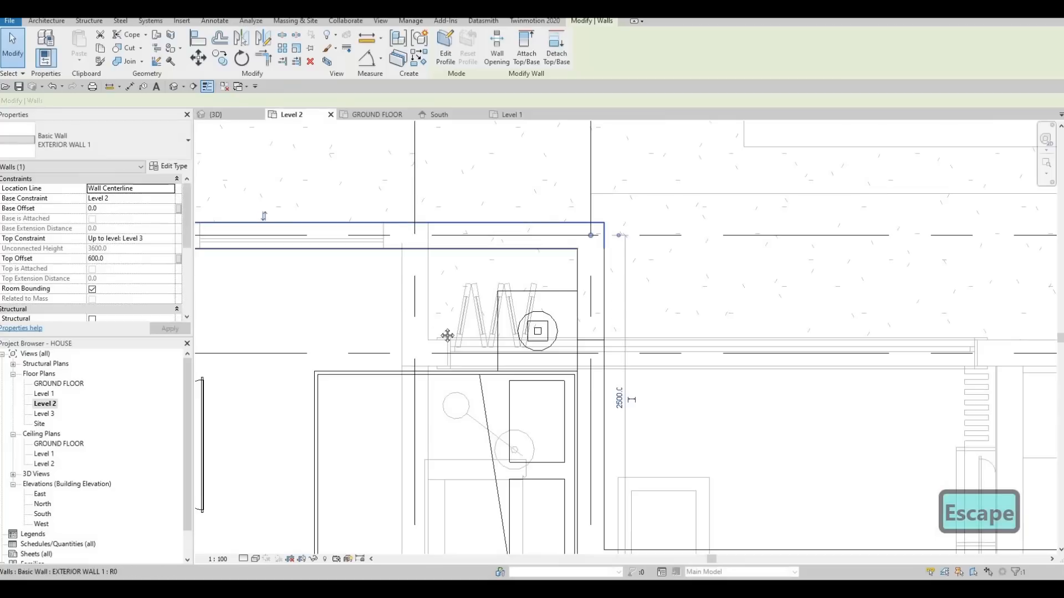
middle_drag(440, 246, 487, 280)
key(Escape)
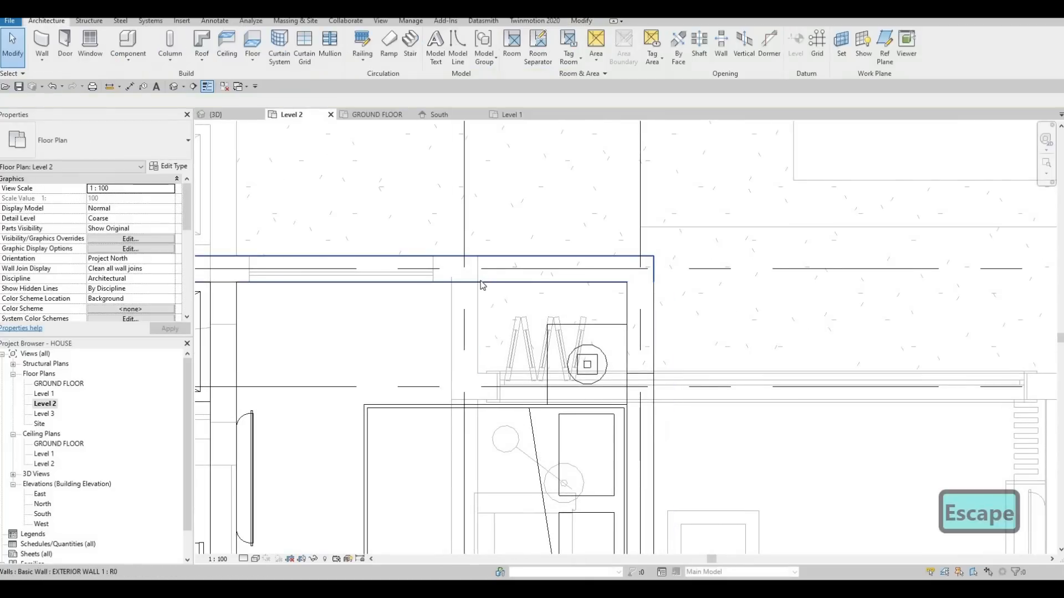
key(a)
key(l)
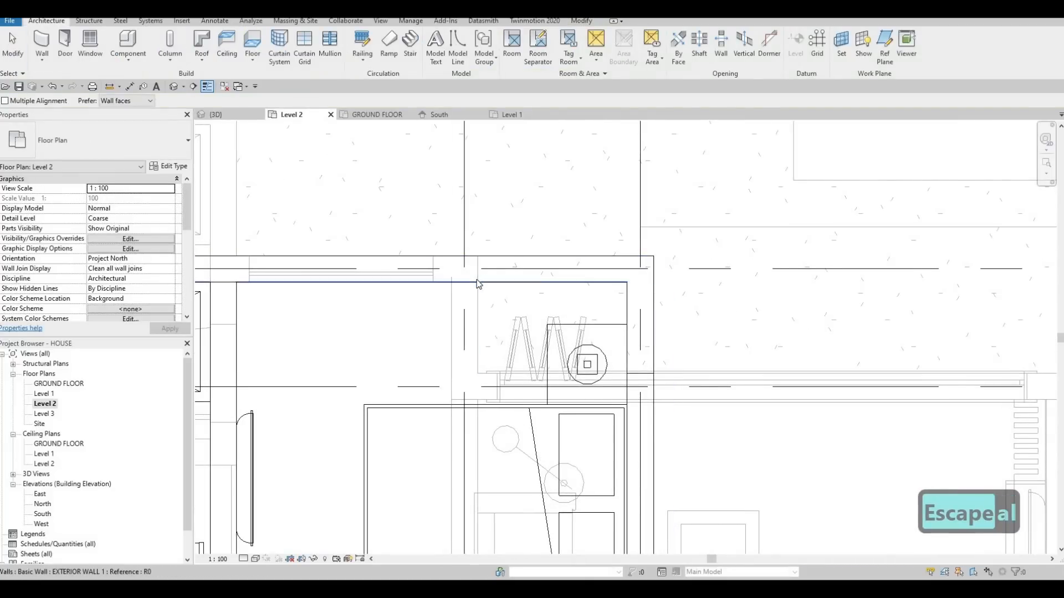
key(Escape)
key(Escape)
Split the upper back wall in the Level 2 plan at the face of the Level 1 wall beside the folding door.
key(s)
key(l)
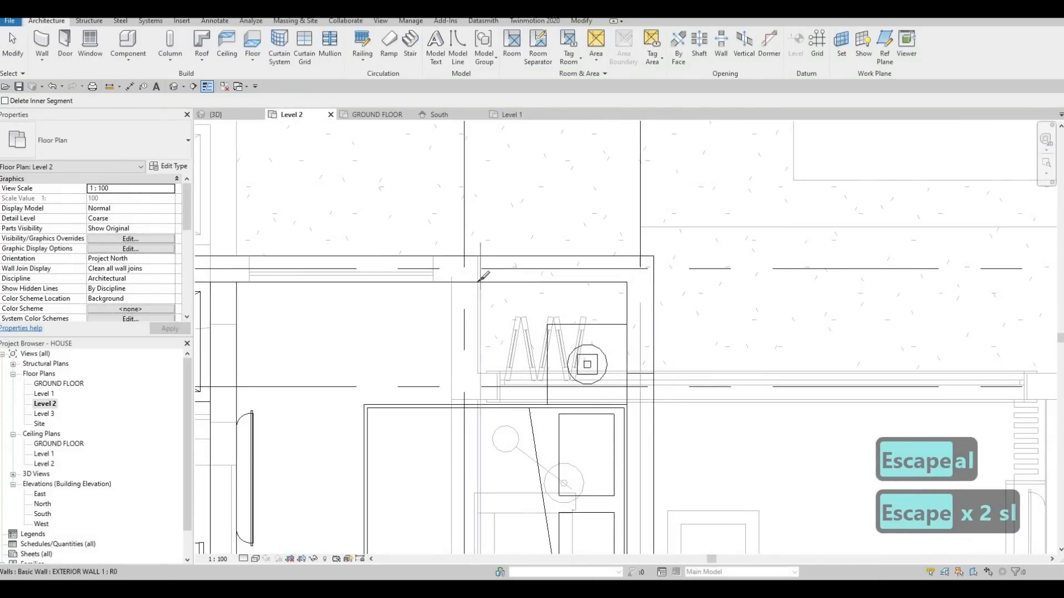
scroll(482, 274, up, 4)
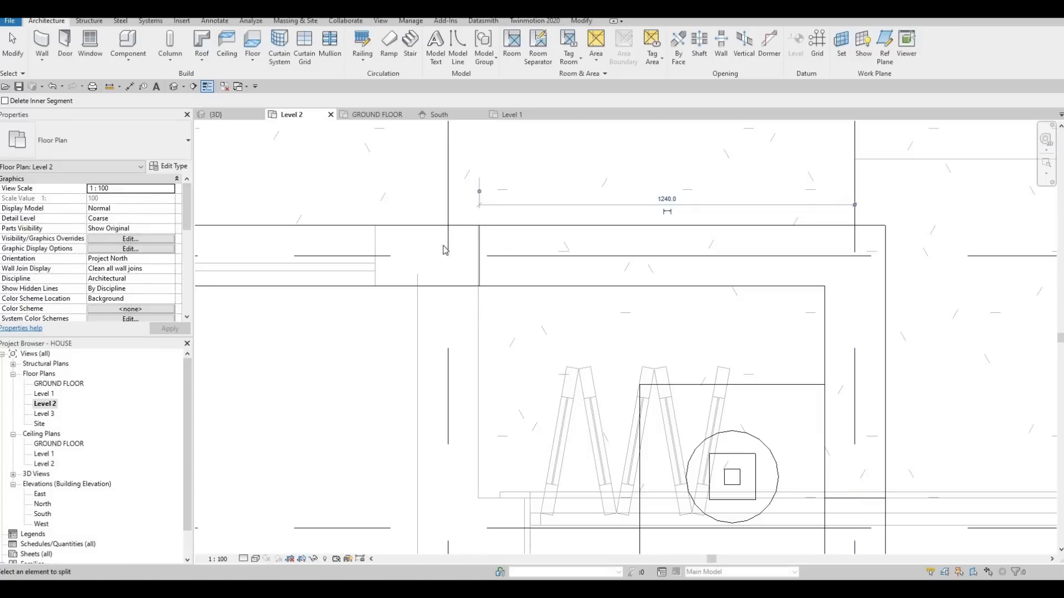
key(Escape)
key(Escape)
key(Escape)
Align the base of the split-off upper back wall segment with the underside of the Level 2 floor in the 3D view.
click(221, 114)
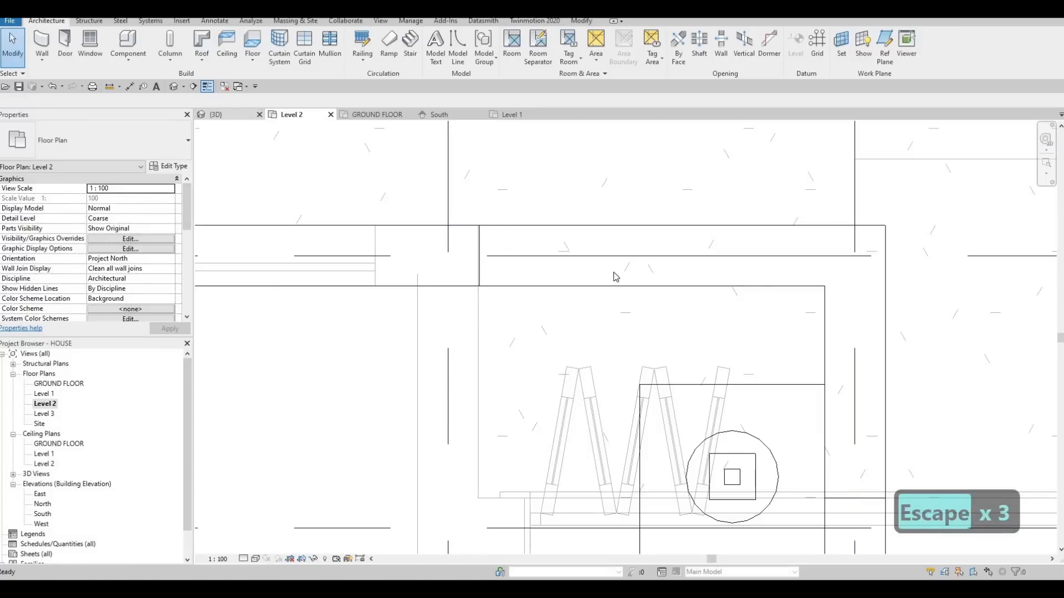
key(Escape)
key(a)
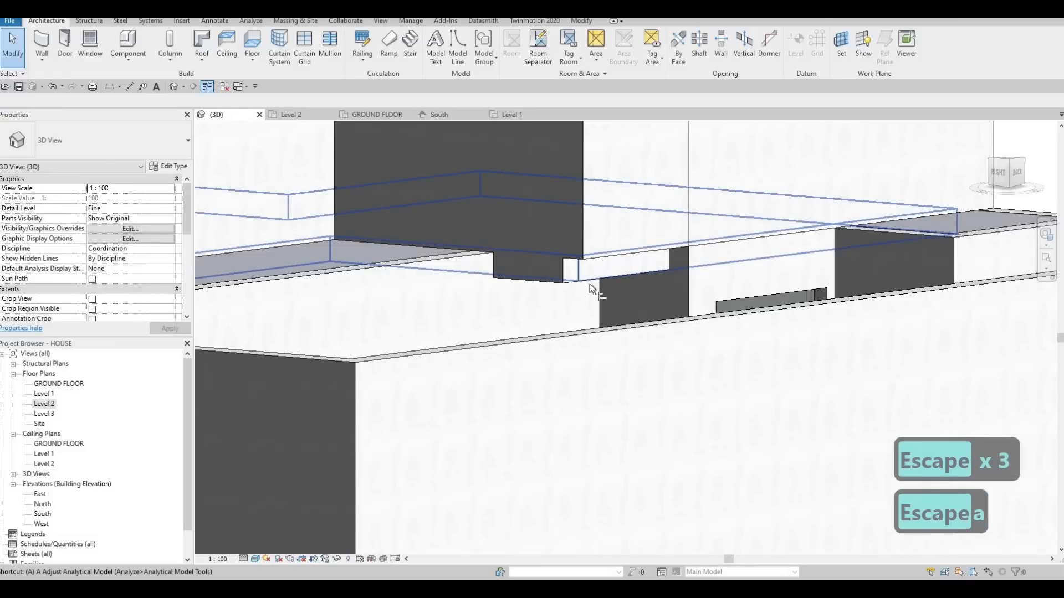
key(l)
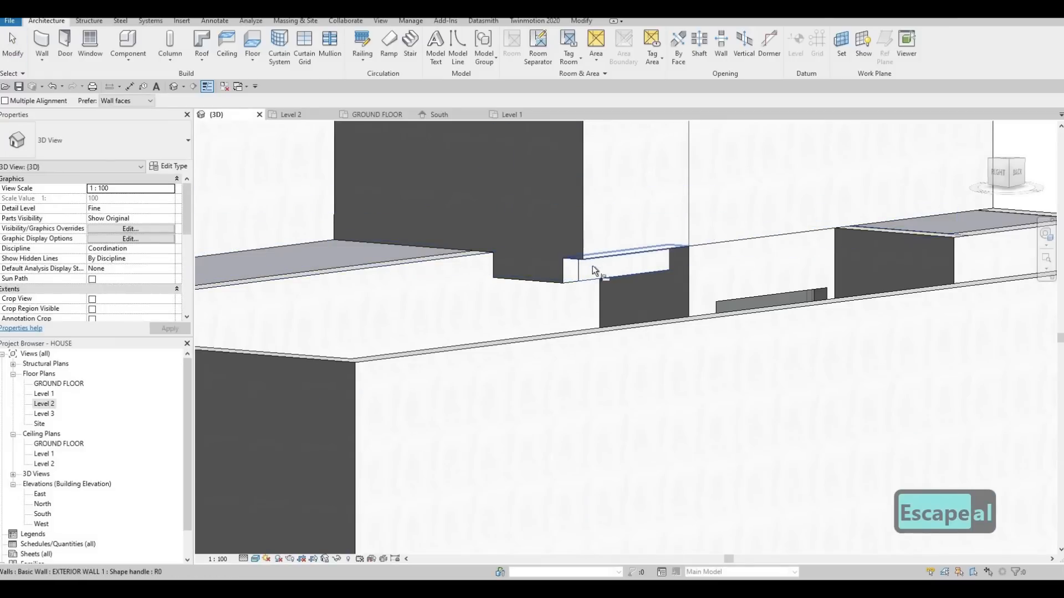
click(593, 265)
key(Escape)
key(Escape)
Examine the stepped upper wall bases and flat roofs from the back and around to the front entrance in the 3D view.
scroll(586, 311, down, 2)
shift+middle_drag(504, 365, 347, 331)
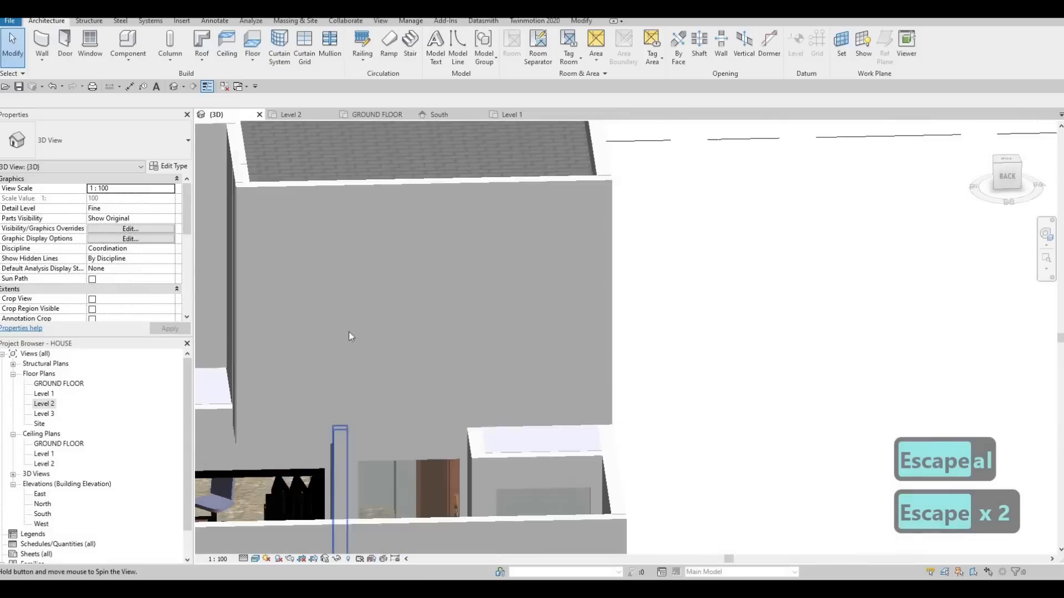
middle_drag(363, 401, 477, 346)
scroll(476, 346, down, 2)
scroll(500, 400, down, 3)
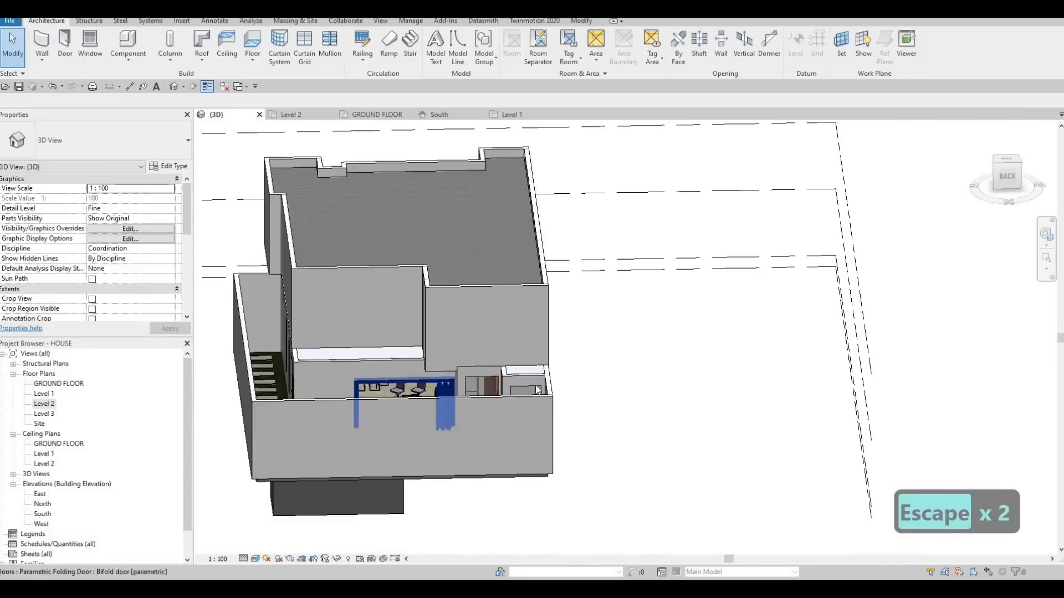
shift+middle_drag(460, 400, 585, 370)
shift+middle_drag(523, 327, 355, 394)
scroll(359, 369, up, 2)
scroll(405, 363, down, 3)
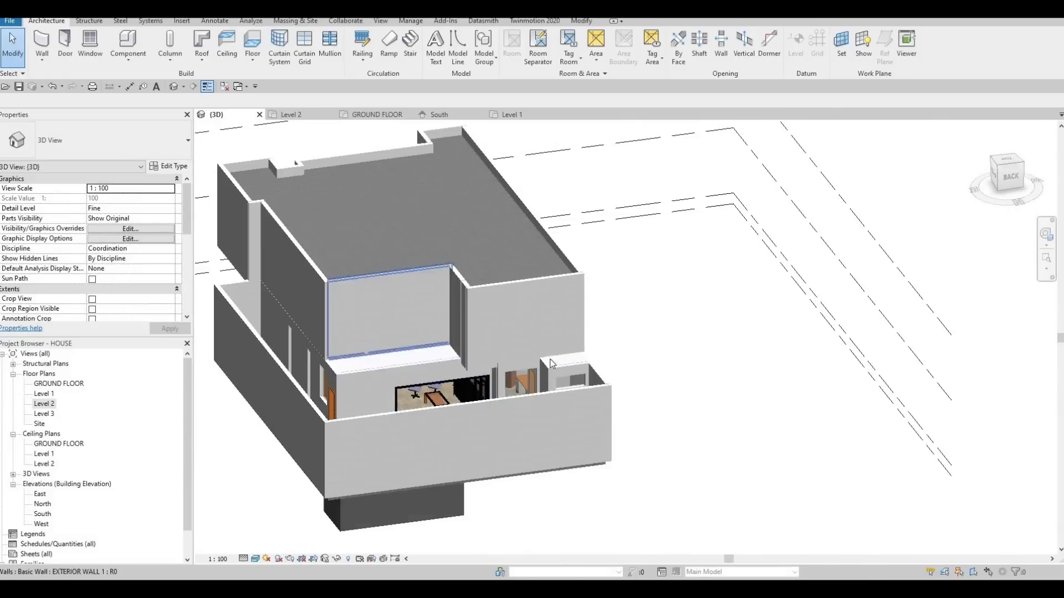
shift+middle_drag(405, 363, 473, 277)
scroll(491, 271, up, 5)
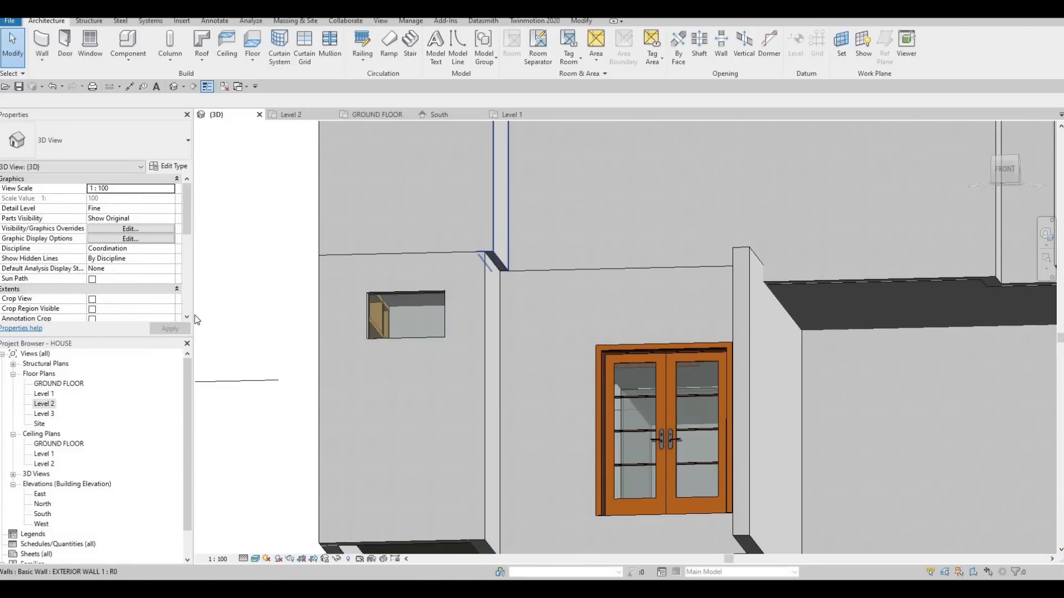
Align the Level 2 return wall beside the desk corner with the face of the Level 1 bathroom wall beneath it.
double_click(42, 404)
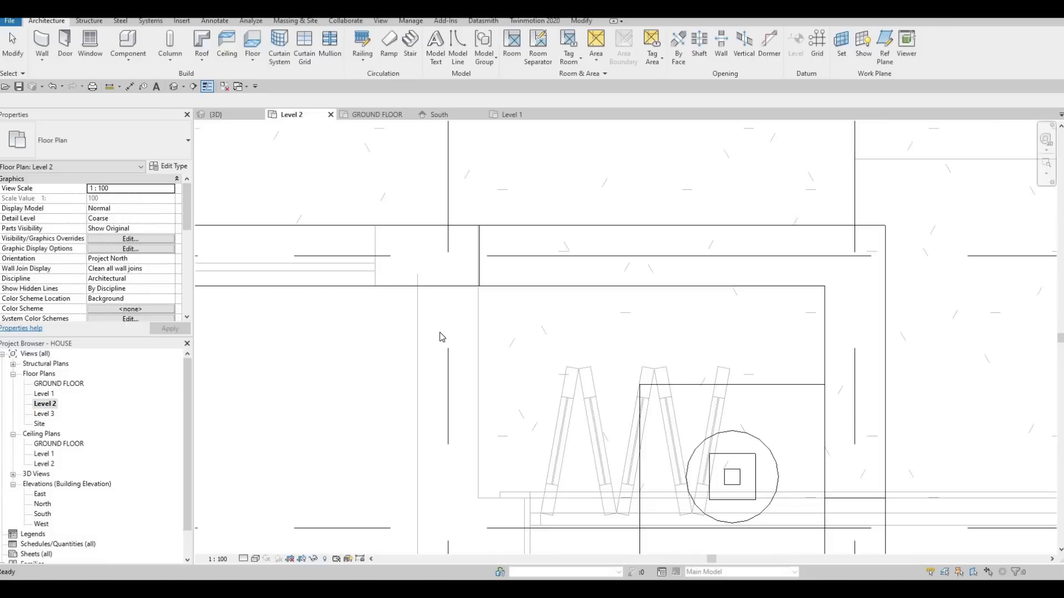
scroll(442, 332, down, 10)
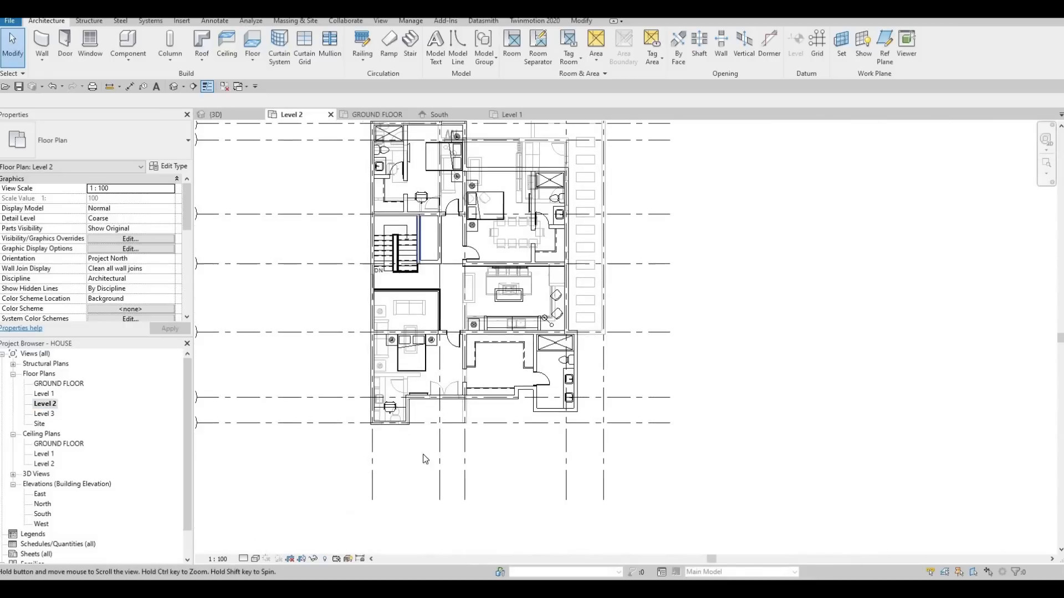
scroll(412, 386, up, 8)
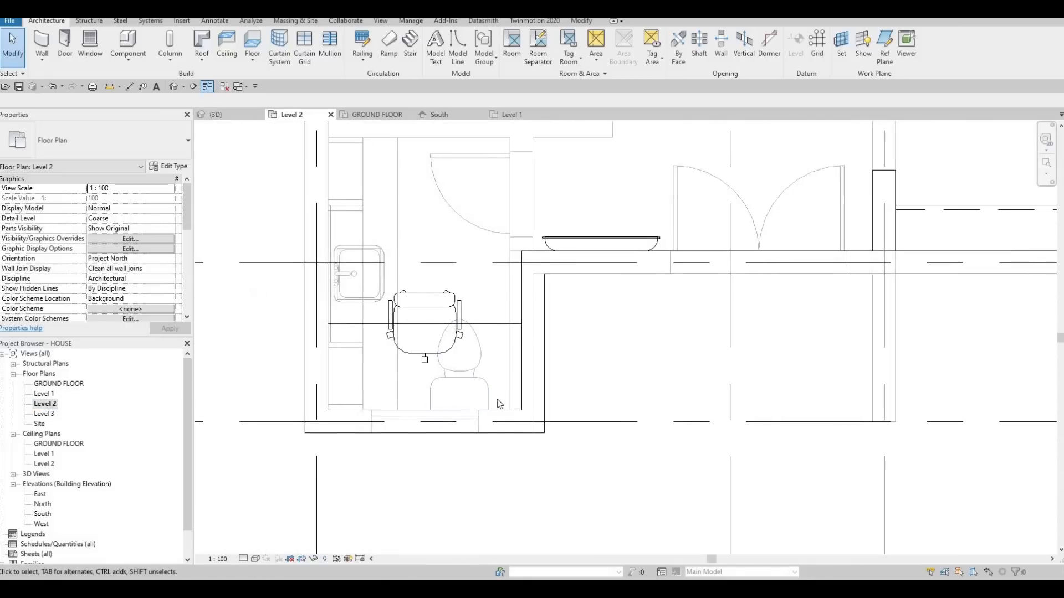
key(Escape)
key(Escape)
key(Escape)
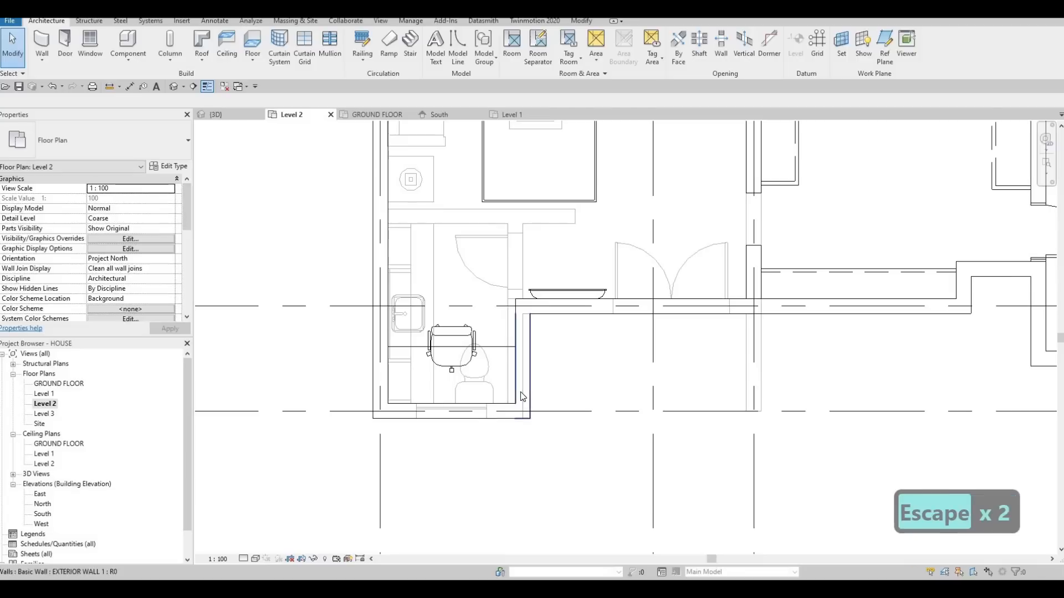
key(a)
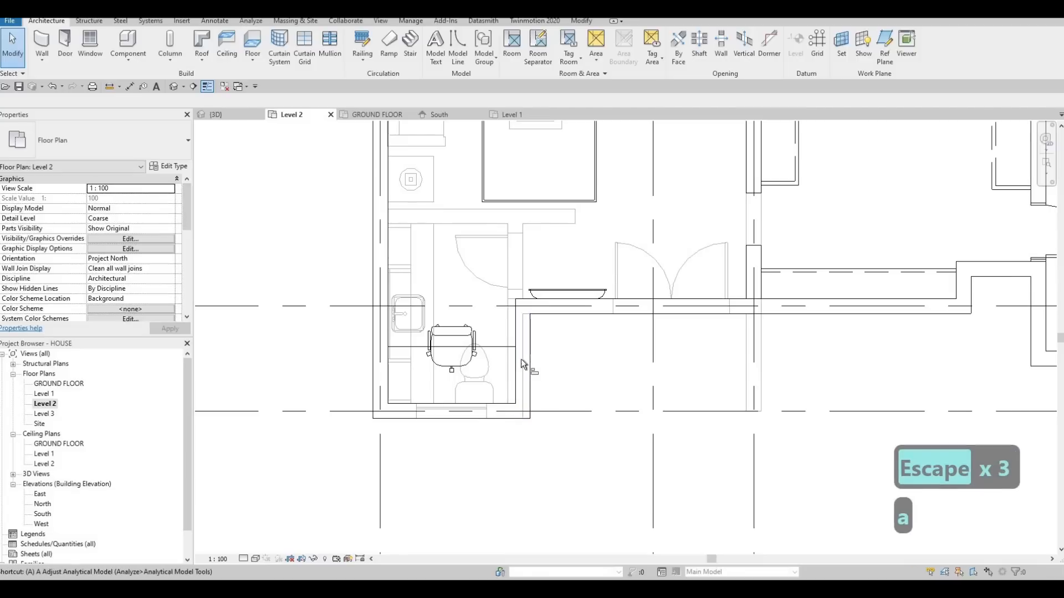
key(l)
scroll(506, 377, up, 2)
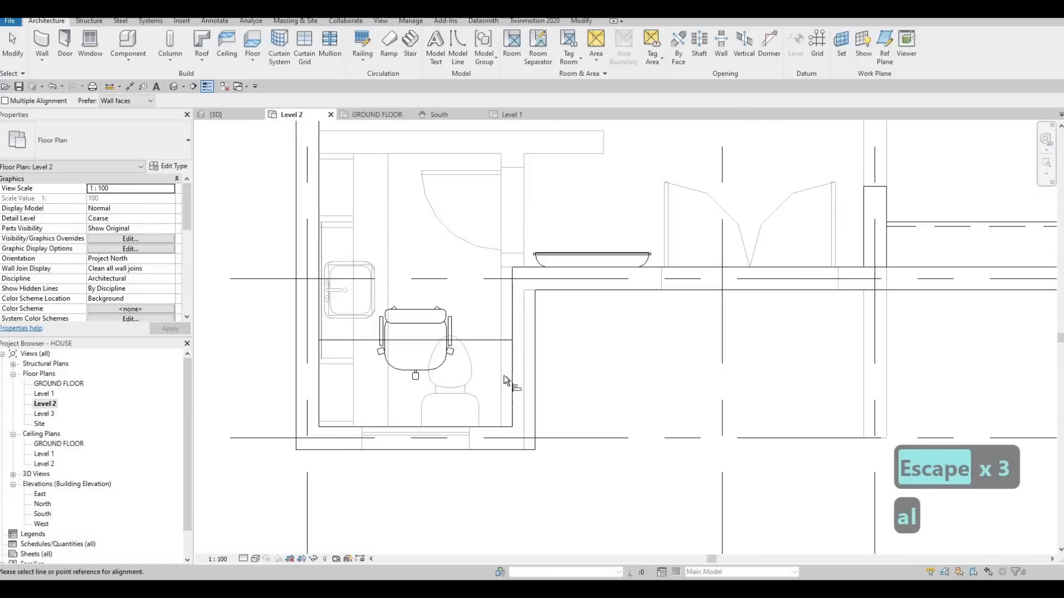
click(513, 310)
click(510, 340)
key(Escape)
key(Escape)
key(Escape)
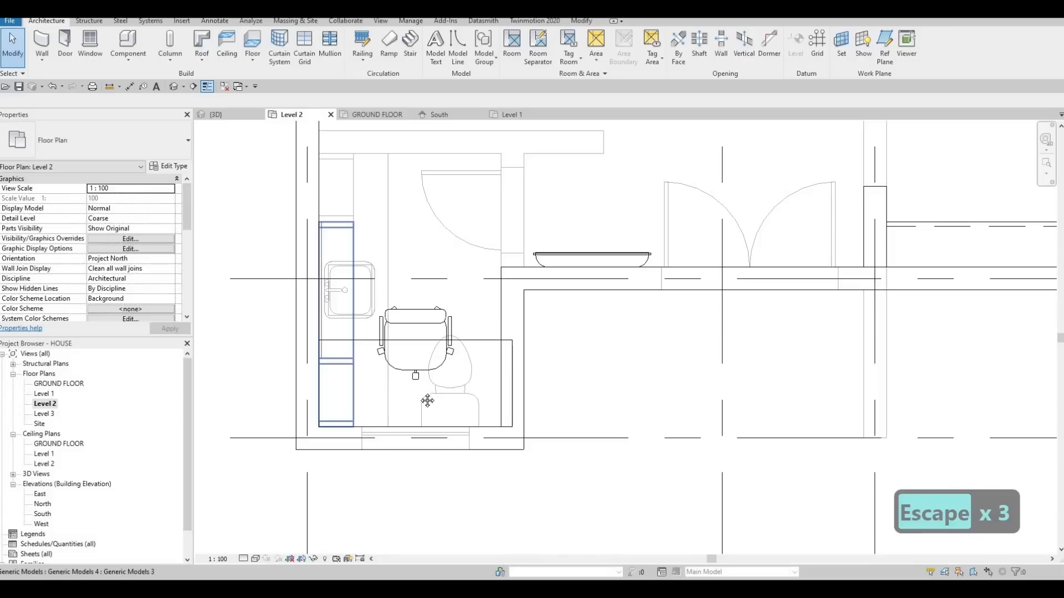
Set the type width of the desk in the Level 2 bedroom corner to 1650 mm.
middle_drag(438, 358, 427, 373)
key(Escape)
key(Escape)
click(468, 364)
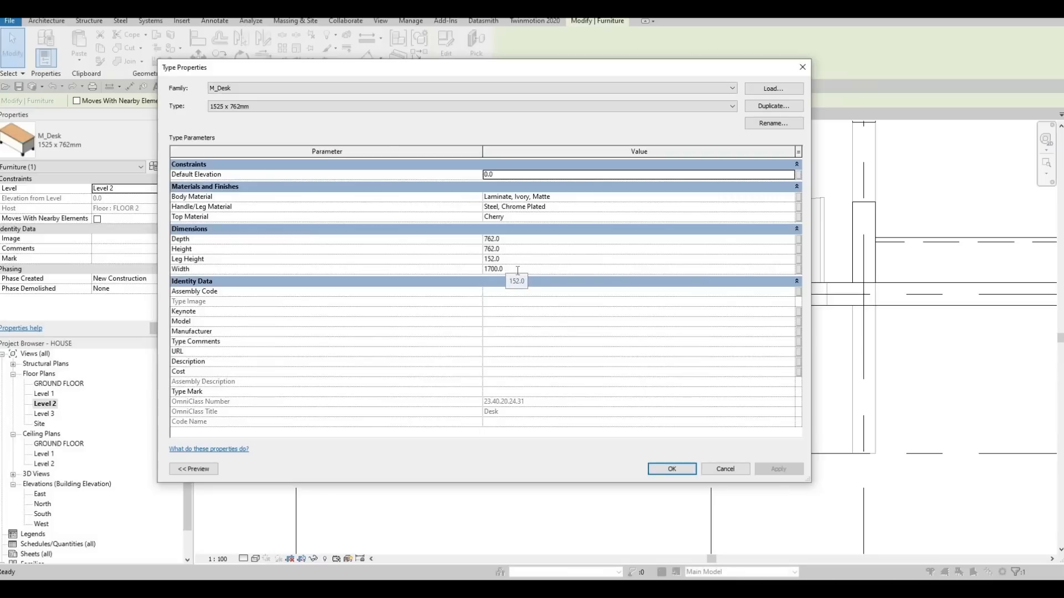
click(517, 270)
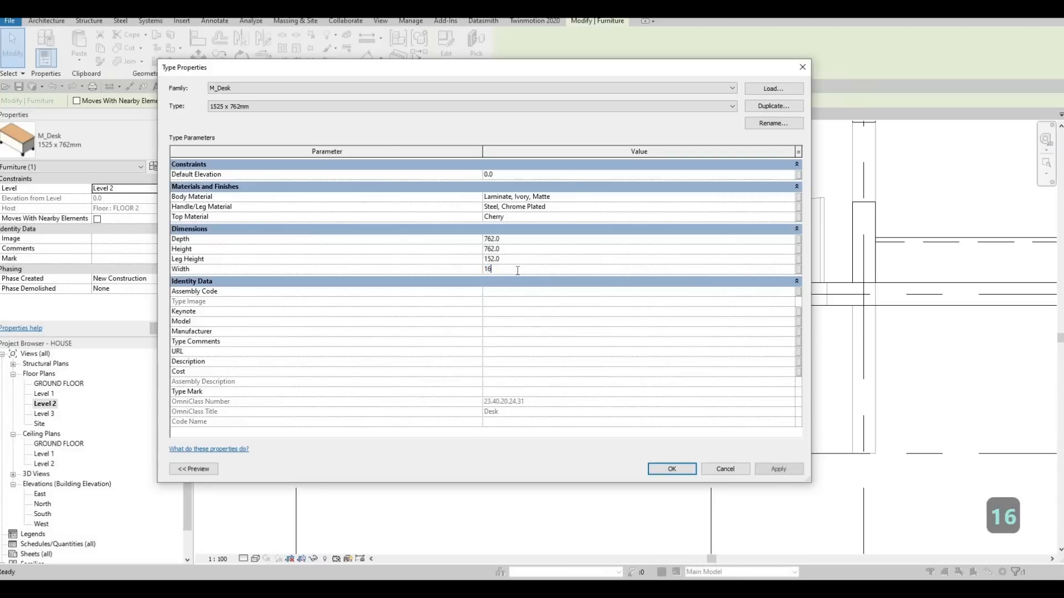
click(557, 424)
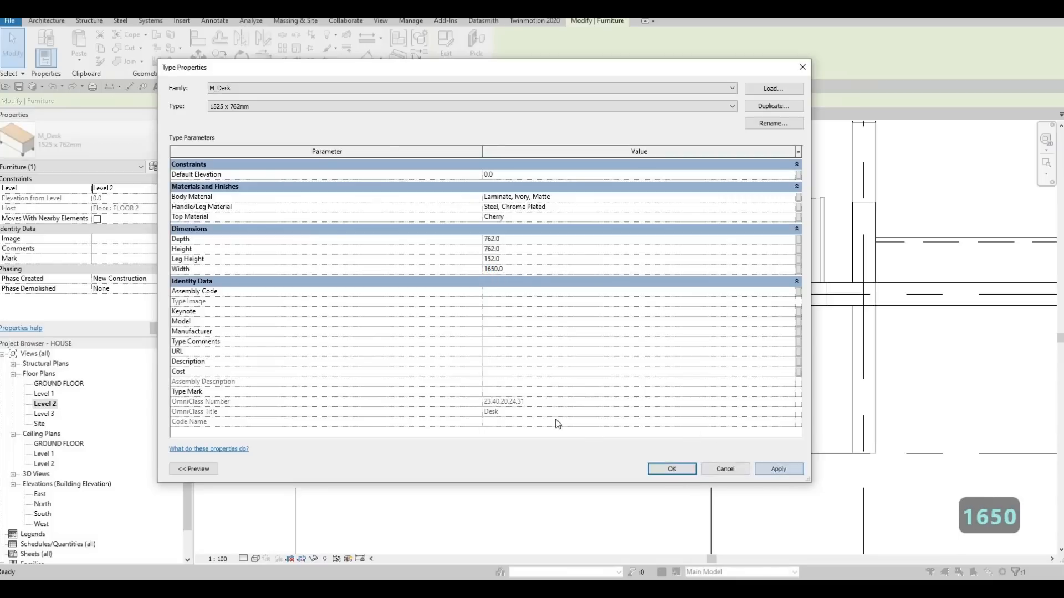
key(Escape)
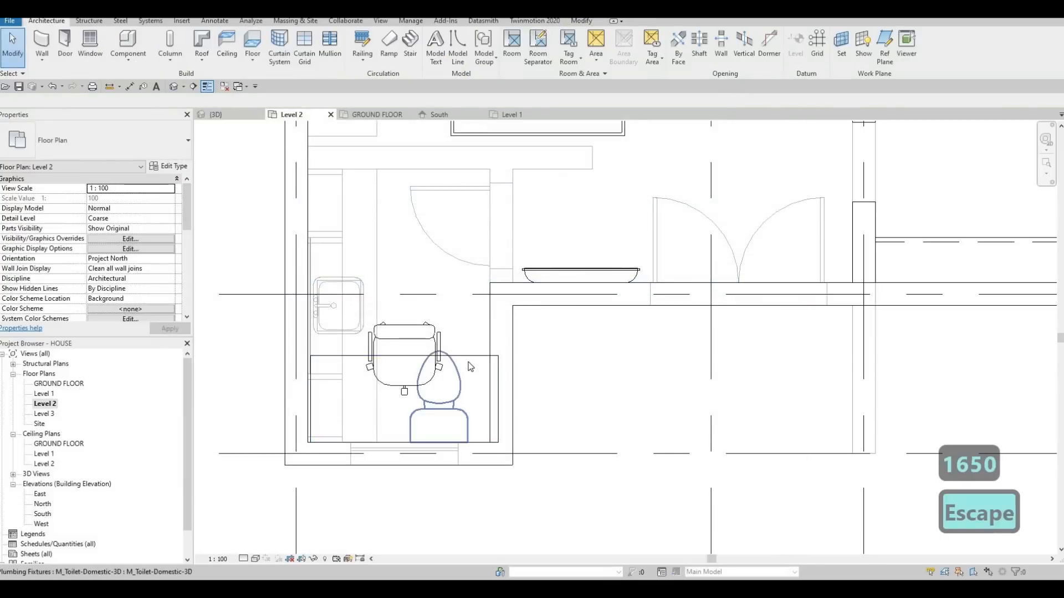
Reduce the M_Desk type's width to 1600 mm so the desk suits the narrowed corner.
click(440, 388)
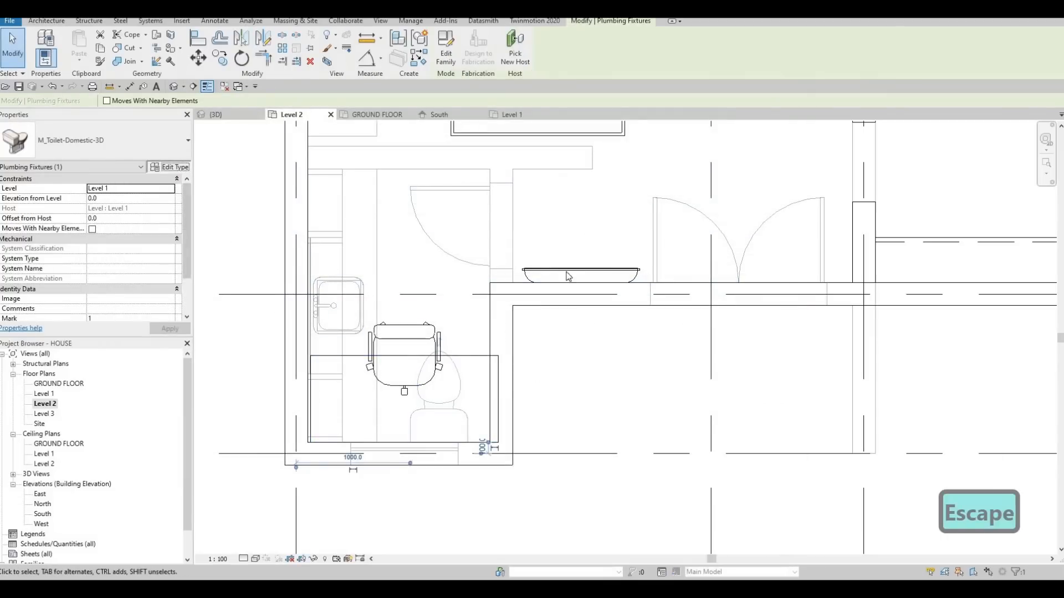
key(Escape)
key(Escape)
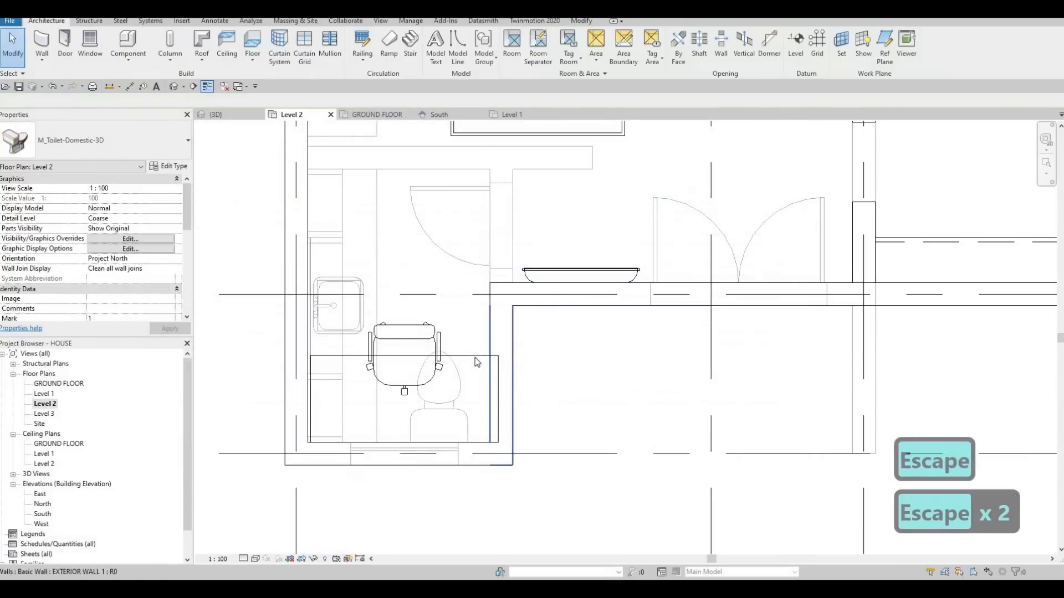
click(475, 357)
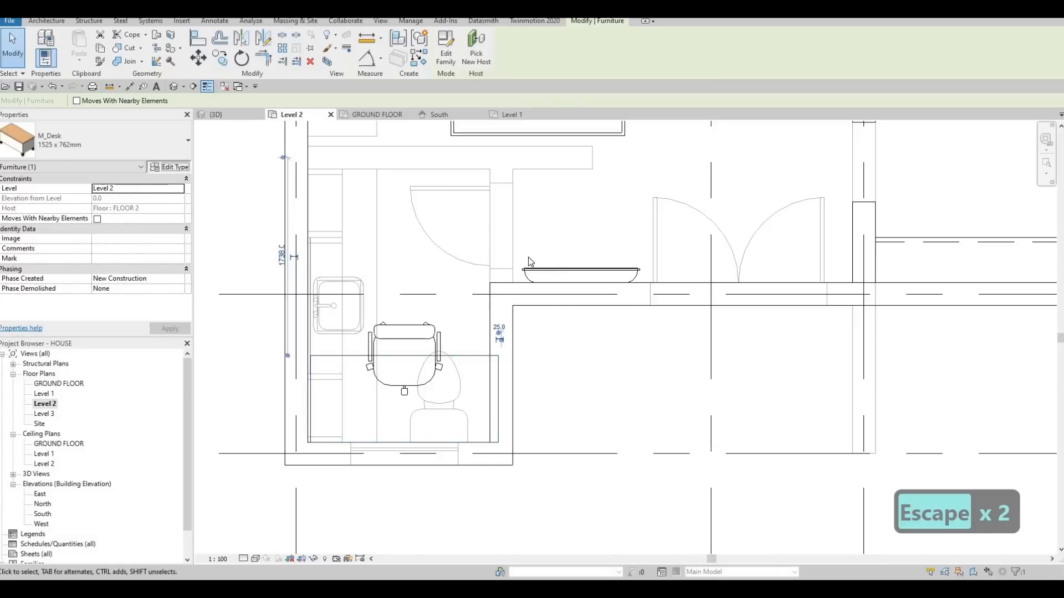
click(515, 268)
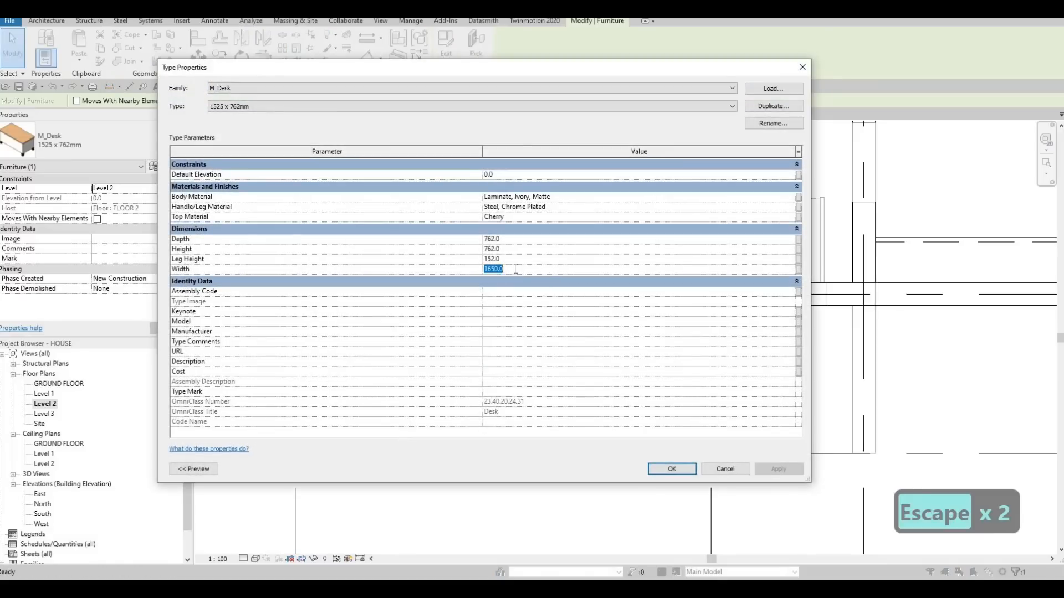
text(1600)
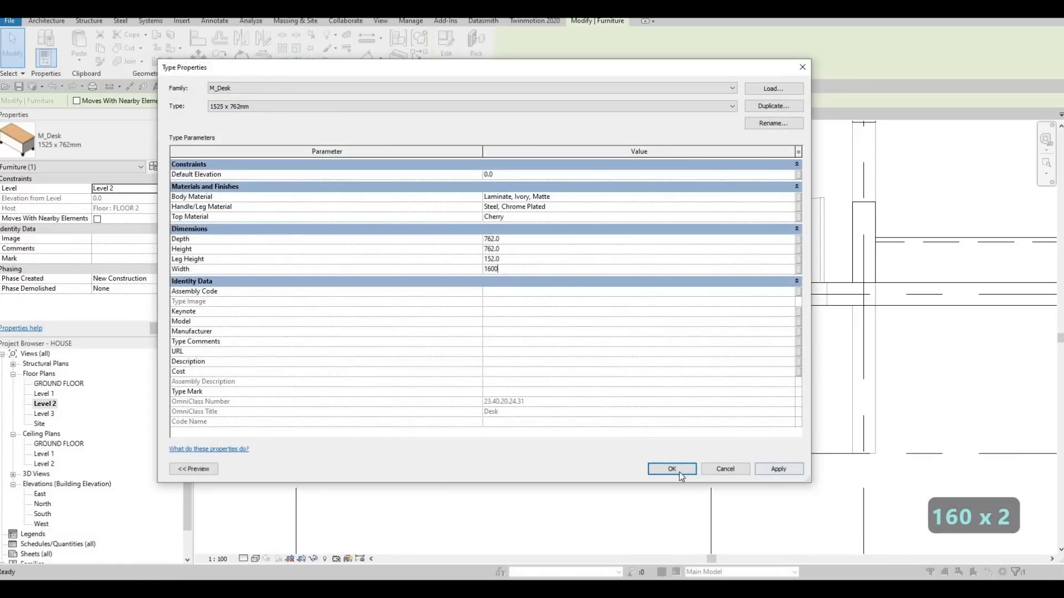
click(679, 471)
key(Escape)
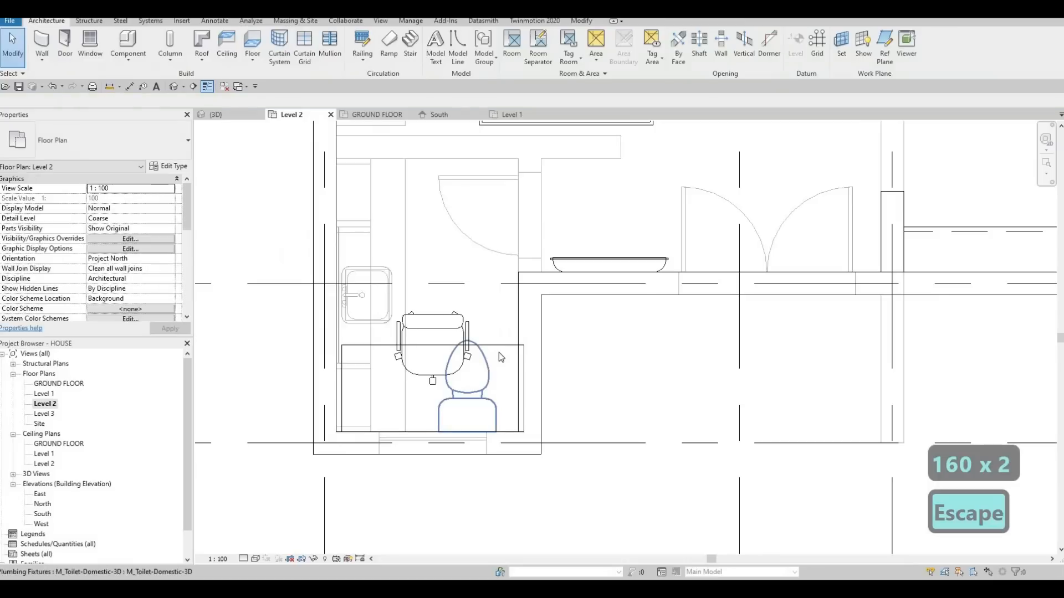
click(499, 353)
key(Left)
key(Left)
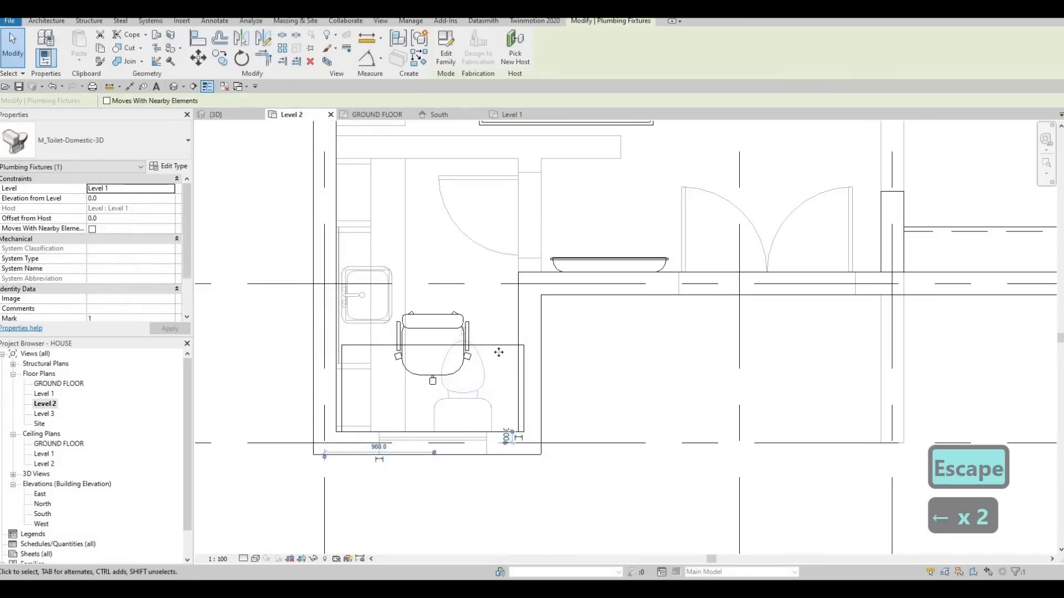
key(Right)
key(Right)
key(Escape)
Align the desk's outer short side with the inner face of the exterior wall in the bedroom corner.
click(494, 349)
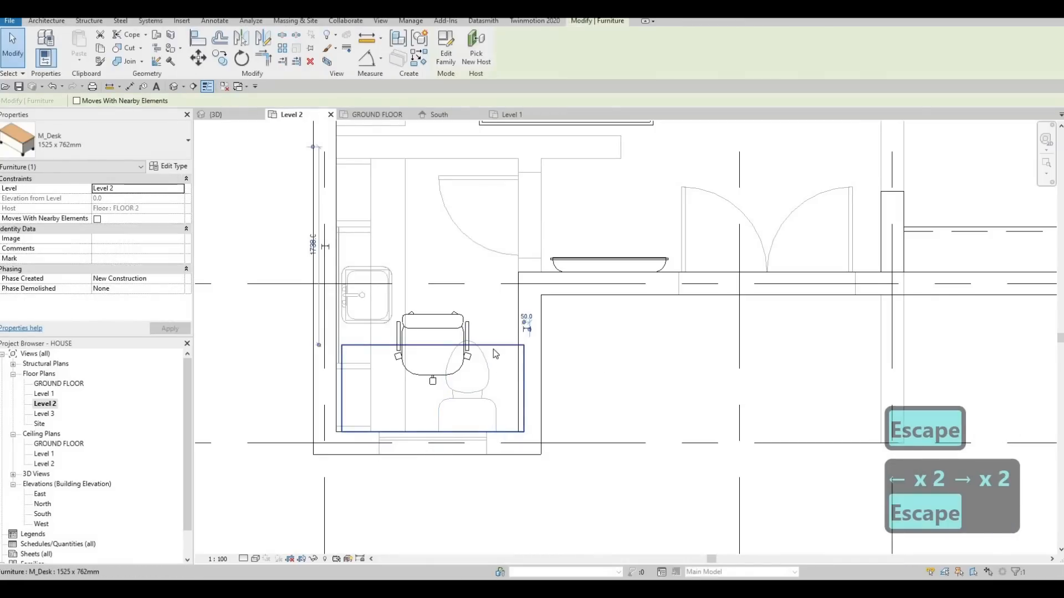
key(a)
key(l)
scroll(328, 394, up, 2)
click(329, 394)
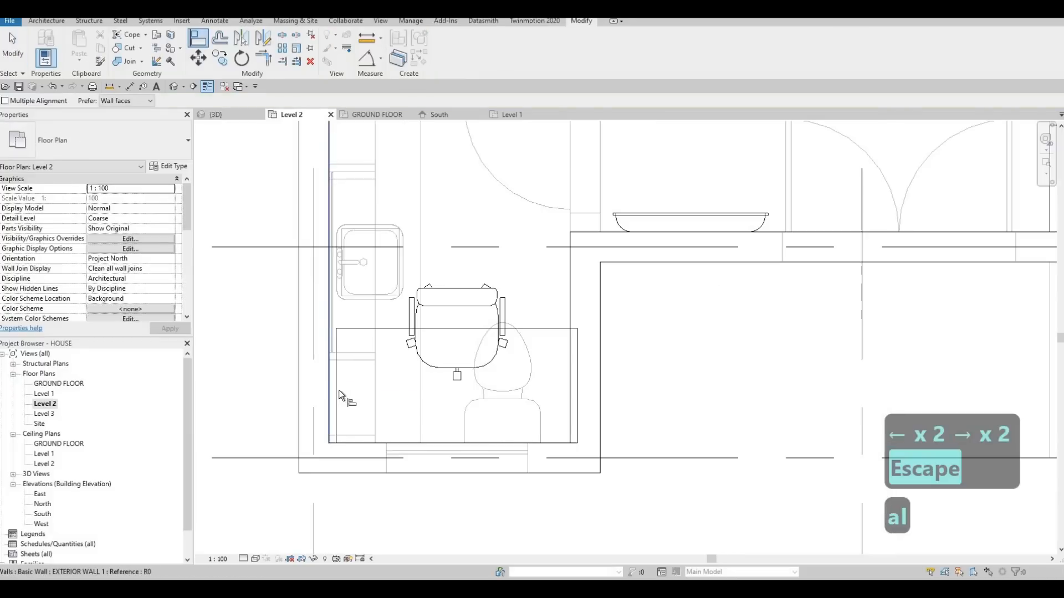
click(338, 390)
key(Escape)
key(Escape)
scroll(410, 363, down, 3)
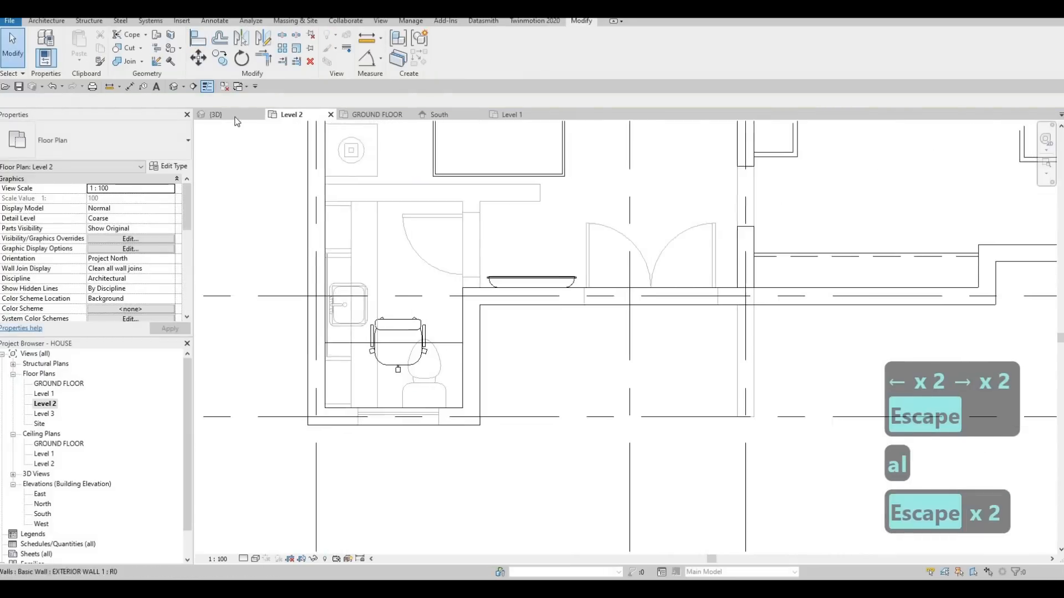
key(Escape)
key(Escape)
Examine the ground-floor boundary walls along the side and back of the house in the 3D view.
click(216, 114)
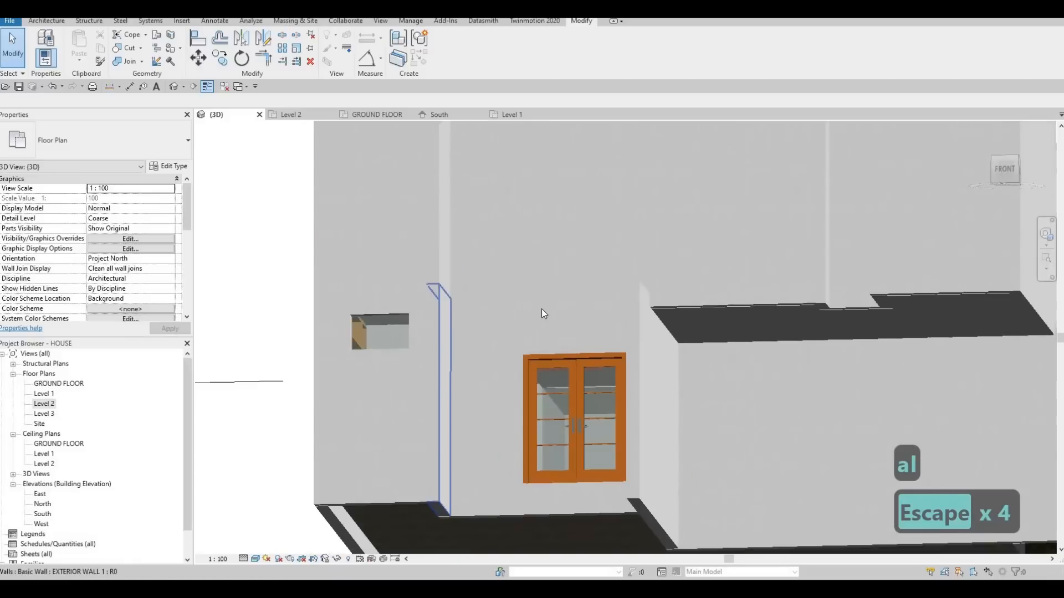
key(F1)
scroll(593, 304, down, 5)
shift+middle_drag(594, 304, 703, 365)
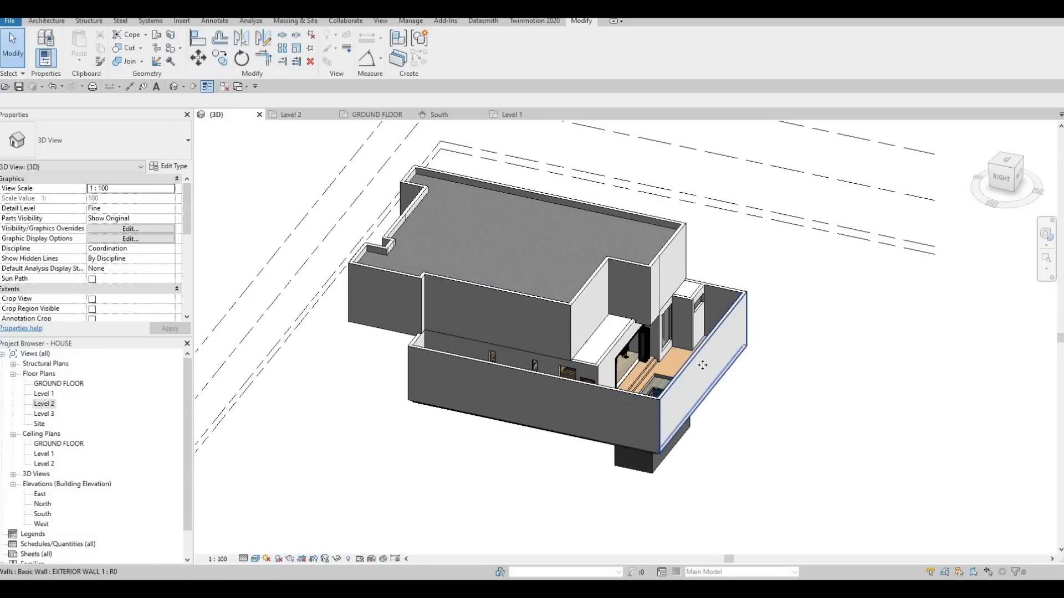
click(716, 331)
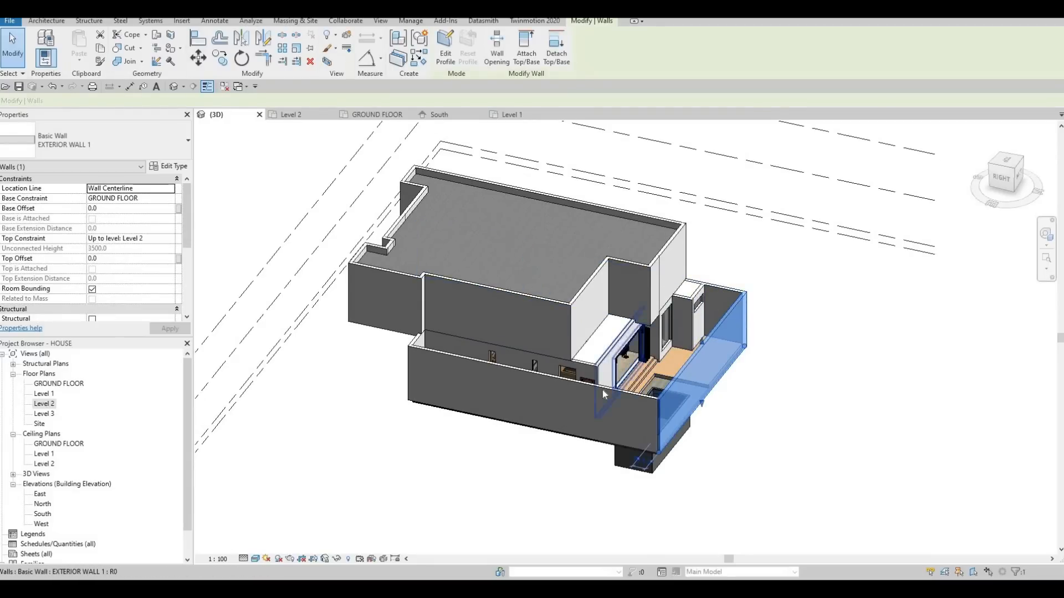
click(415, 356)
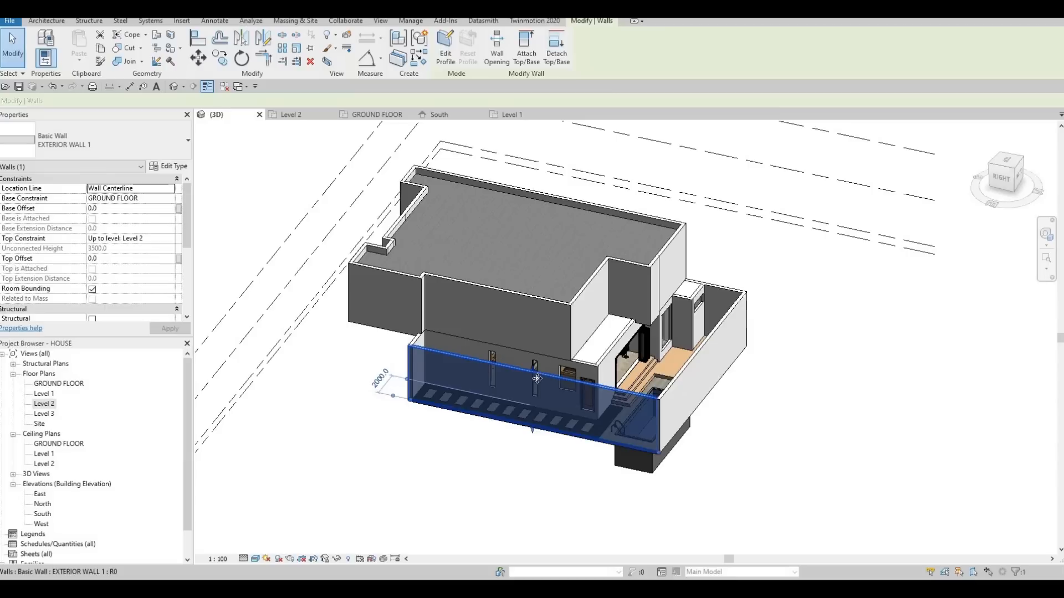
shift+middle_drag(671, 352, 471, 402)
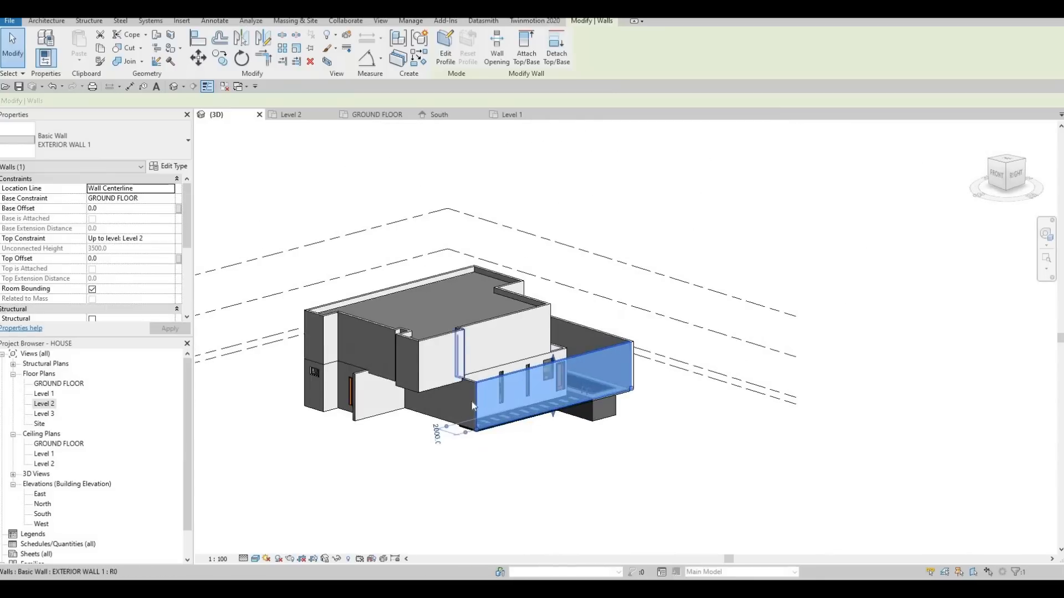
scroll(470, 402, up, 2)
key(Escape)
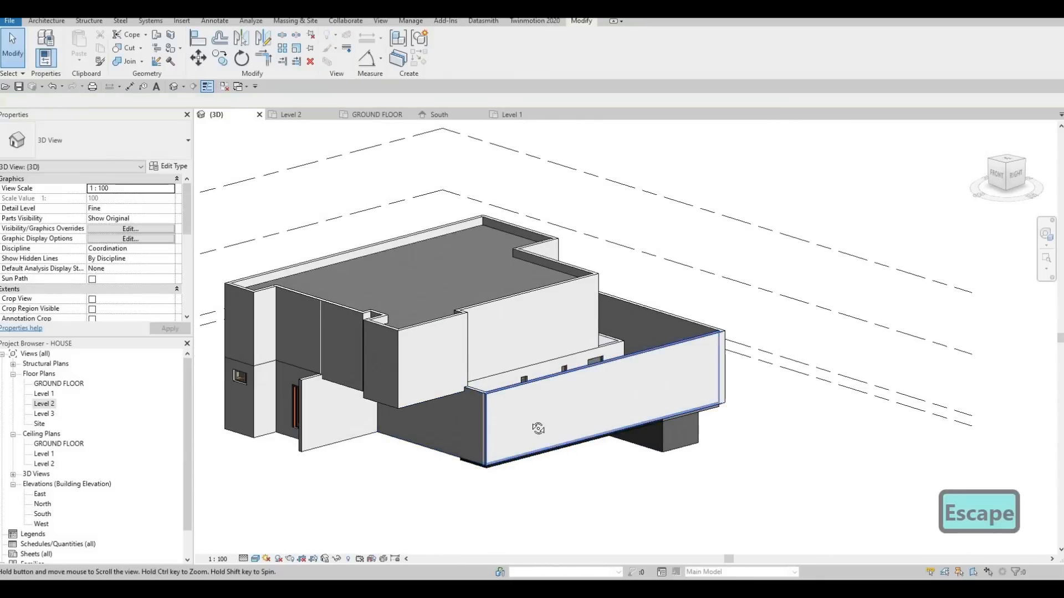
shift+middle_drag(534, 396, 623, 342)
click(618, 366)
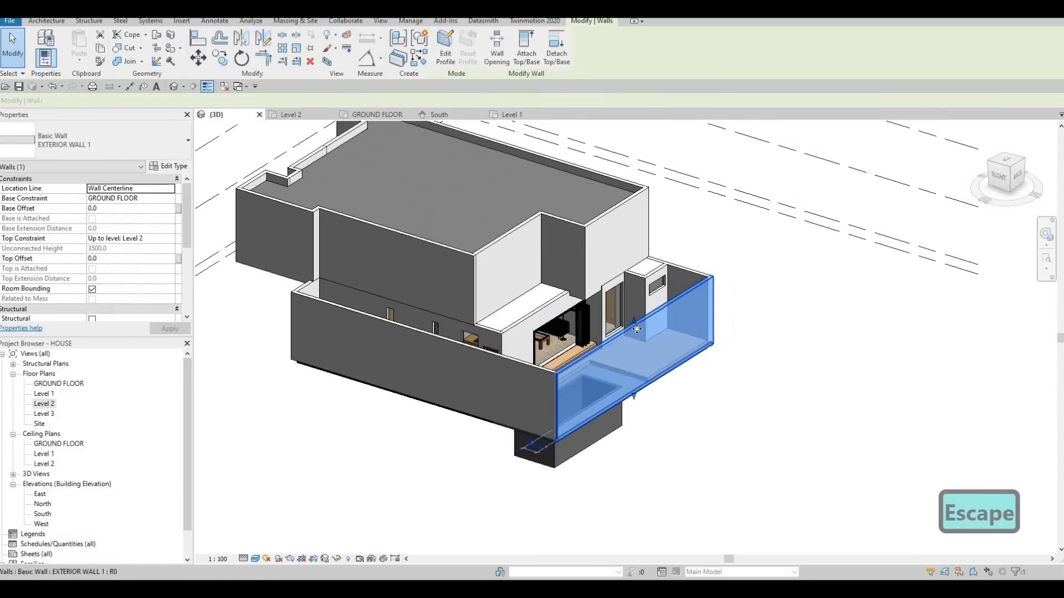
shift+middle_drag(600, 293, 629, 324)
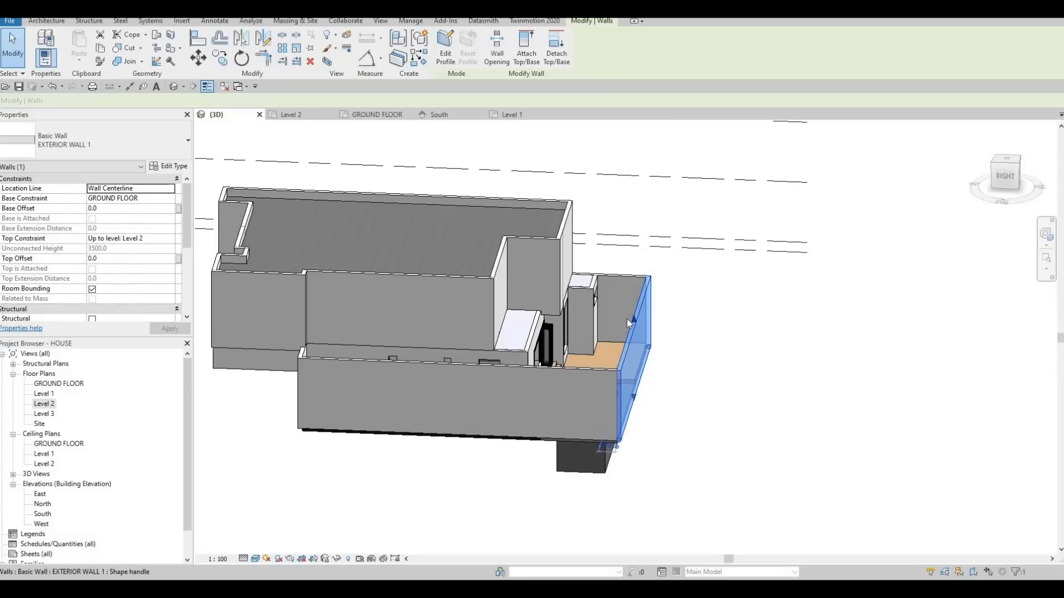
Turn off the underlay in the Level 2 floor plan by setting its range base level to None.
double_click(44, 404)
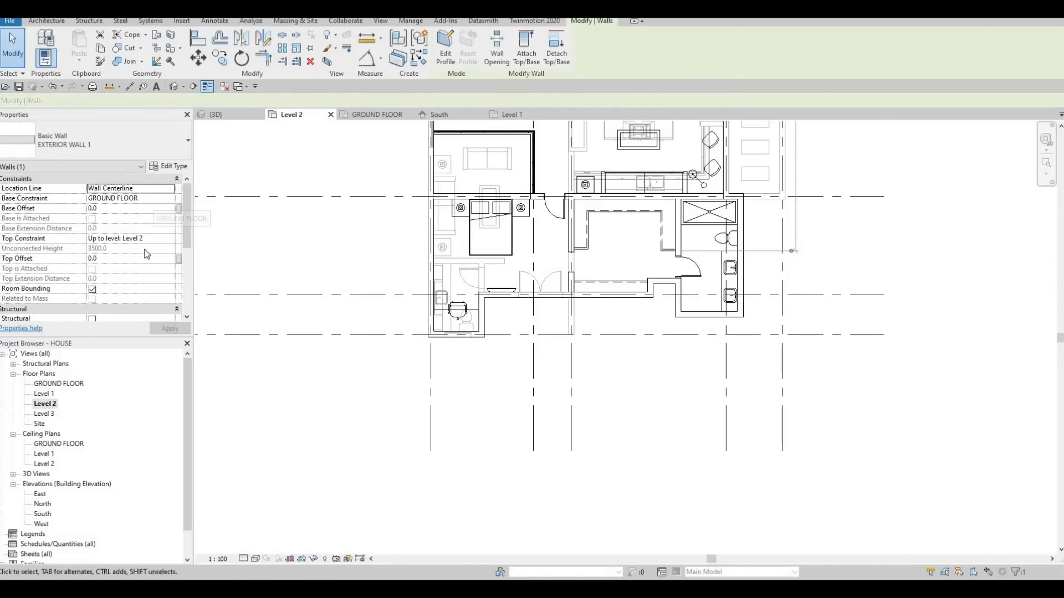
scroll(144, 264, down, 5)
scroll(143, 264, up, 5)
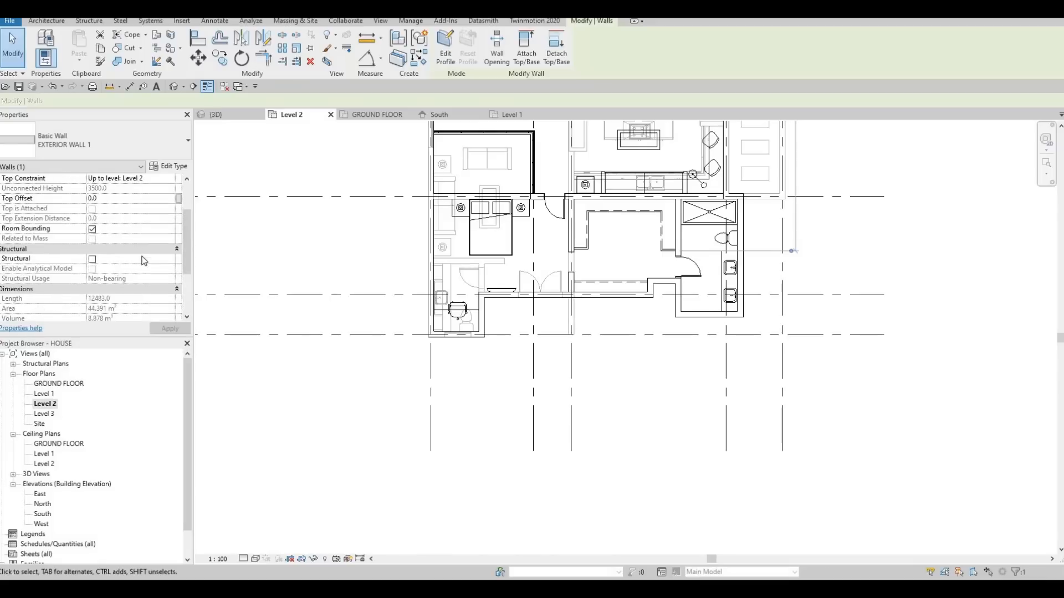
scroll(141, 263, down, 3)
scroll(147, 257, up, 4)
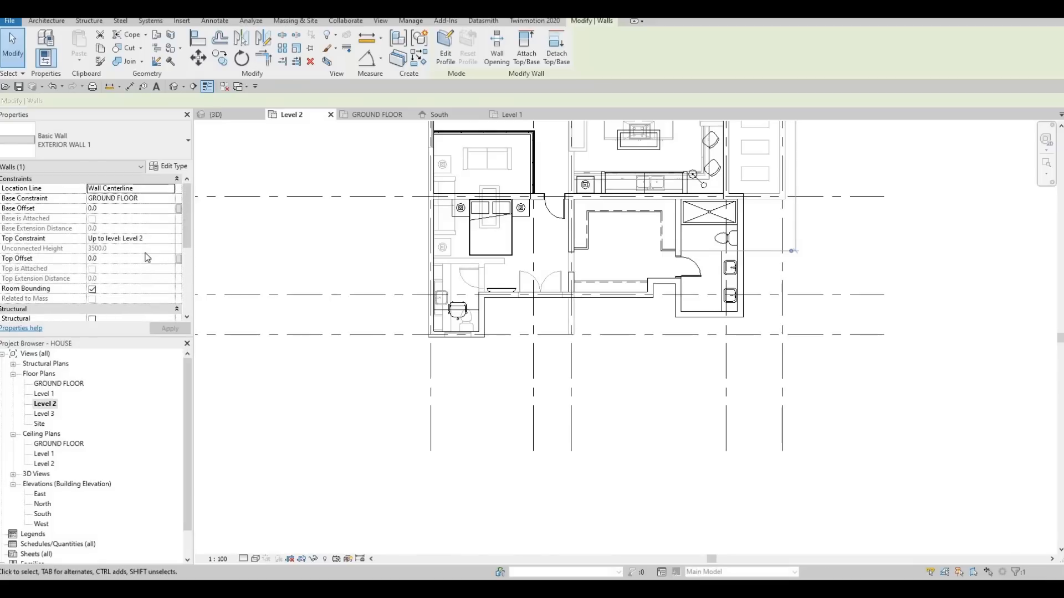
key(Escape)
key(Escape)
scroll(134, 261, down, 3)
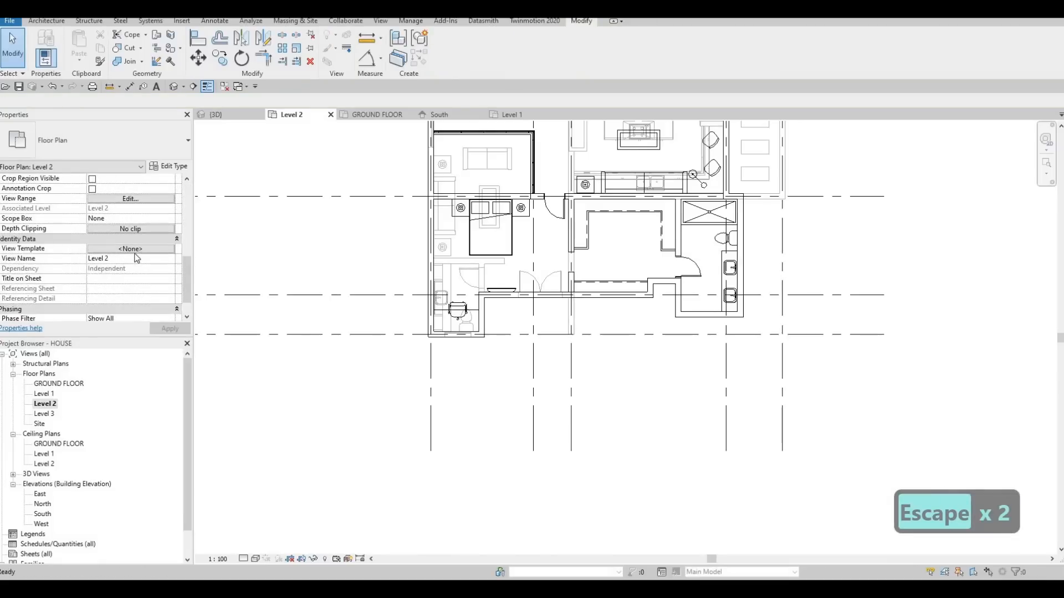
scroll(152, 235, up, 3)
scroll(157, 269, up, 3)
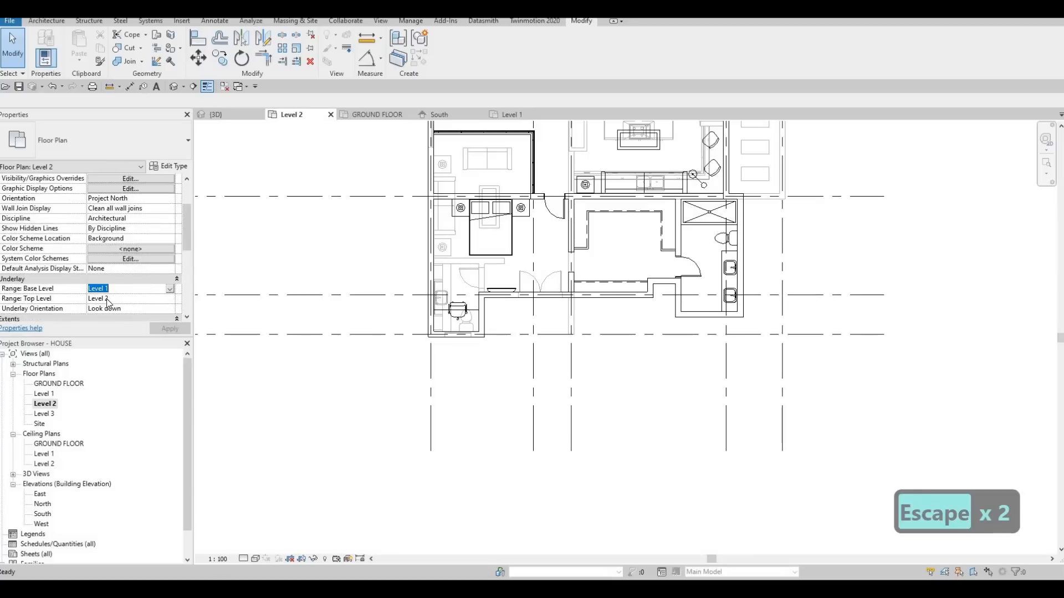
click(170, 290)
click(160, 299)
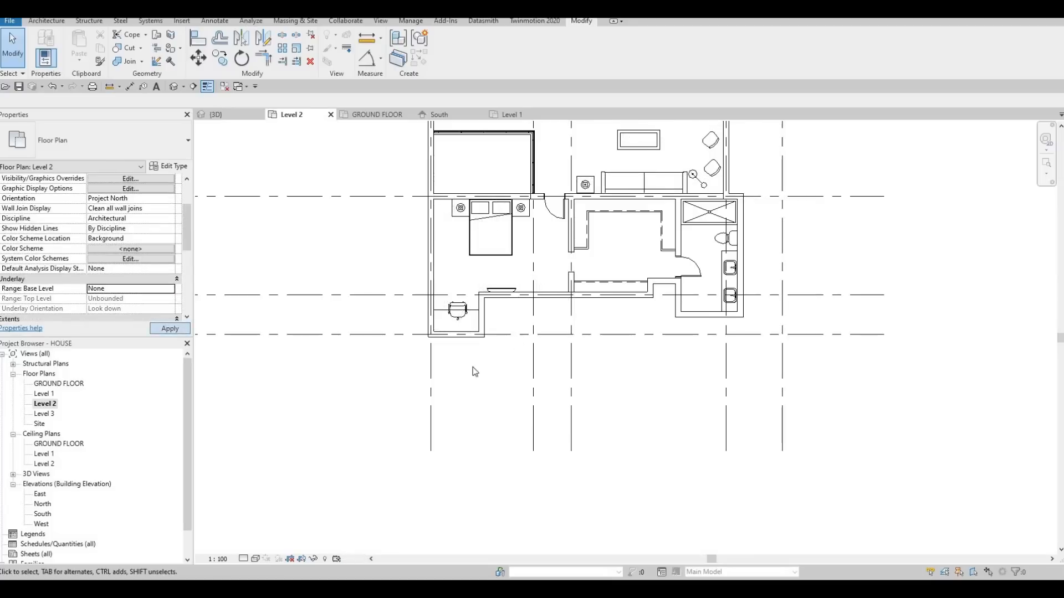
Look over the Level 2 plan, then examine the back corner near the bathroom and pool in the Level 1 plan.
middle_drag(480, 385, 400, 483)
scroll(432, 410, down, 1)
key(Escape)
middle_drag(464, 320, 382, 488)
double_click(44, 394)
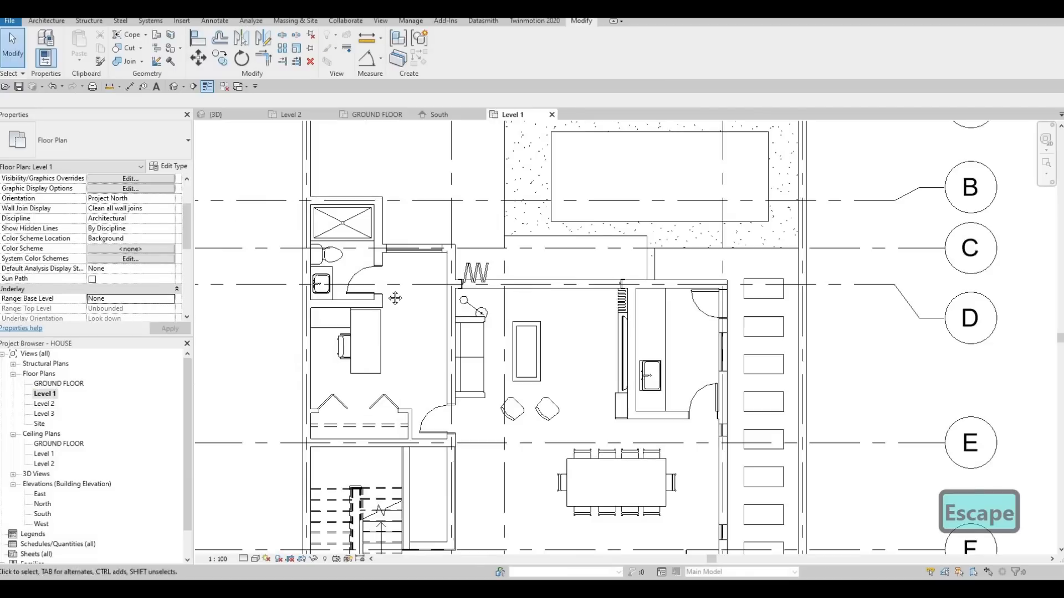
scroll(354, 278, down, 3)
scroll(352, 276, up, 5)
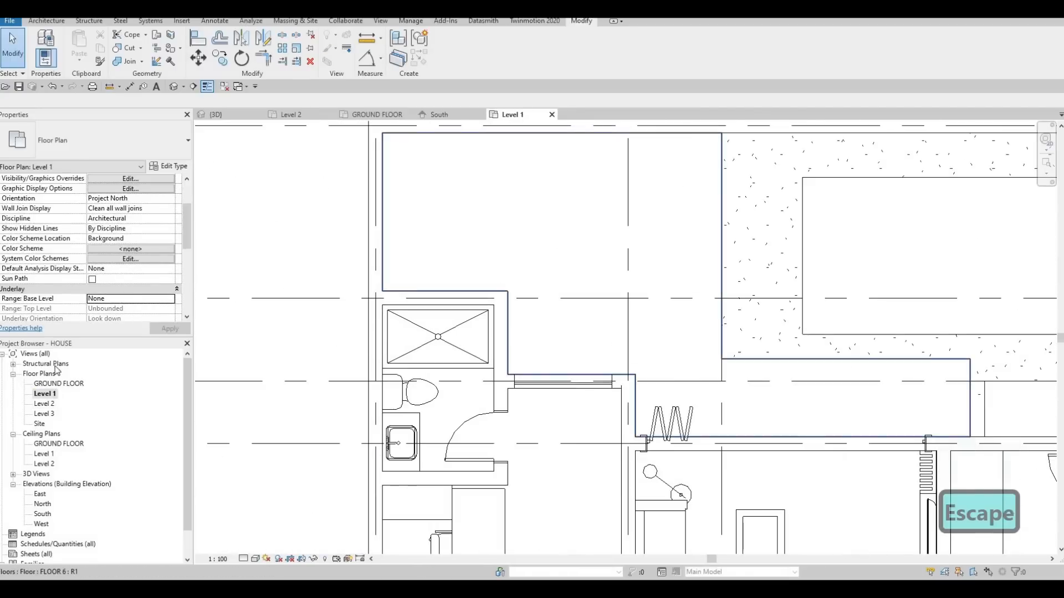
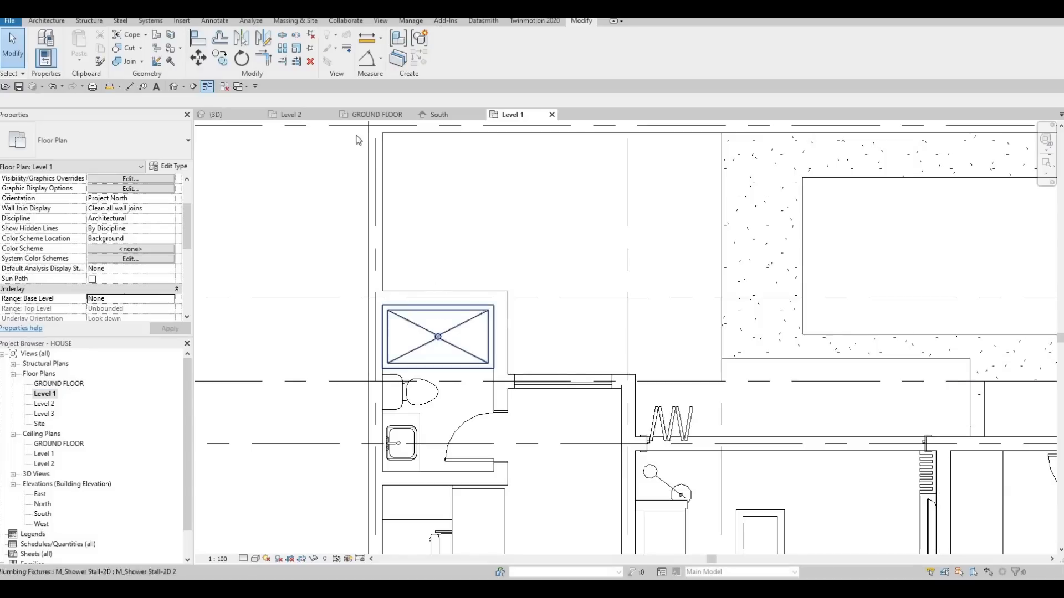
In the ground floor plan, create an in-place Generic Models component with the default name and begin an extrusion on the terrace floor's face.
click(393, 114)
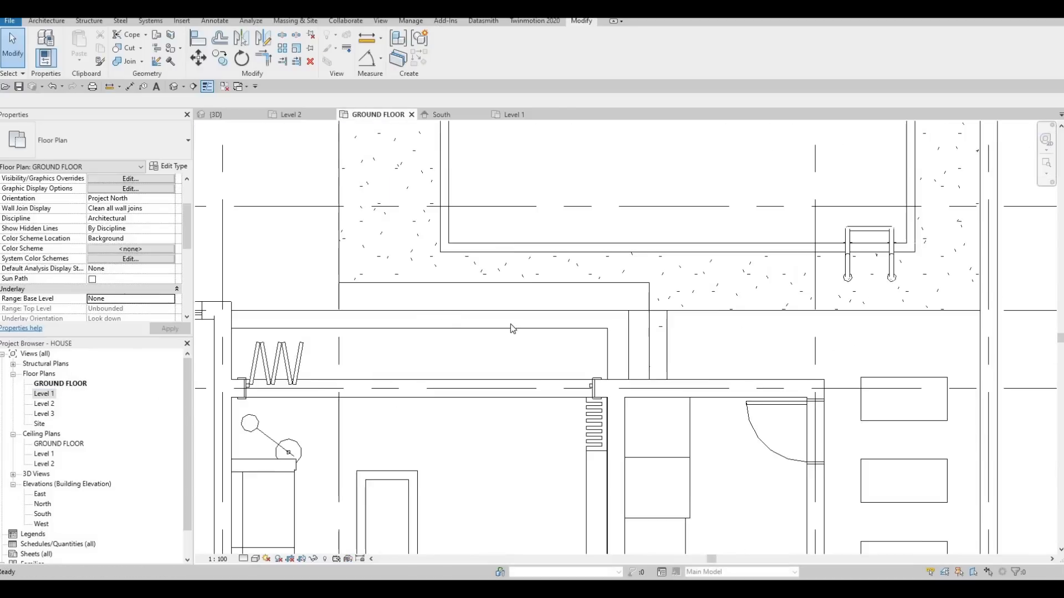
scroll(433, 298, down, 3)
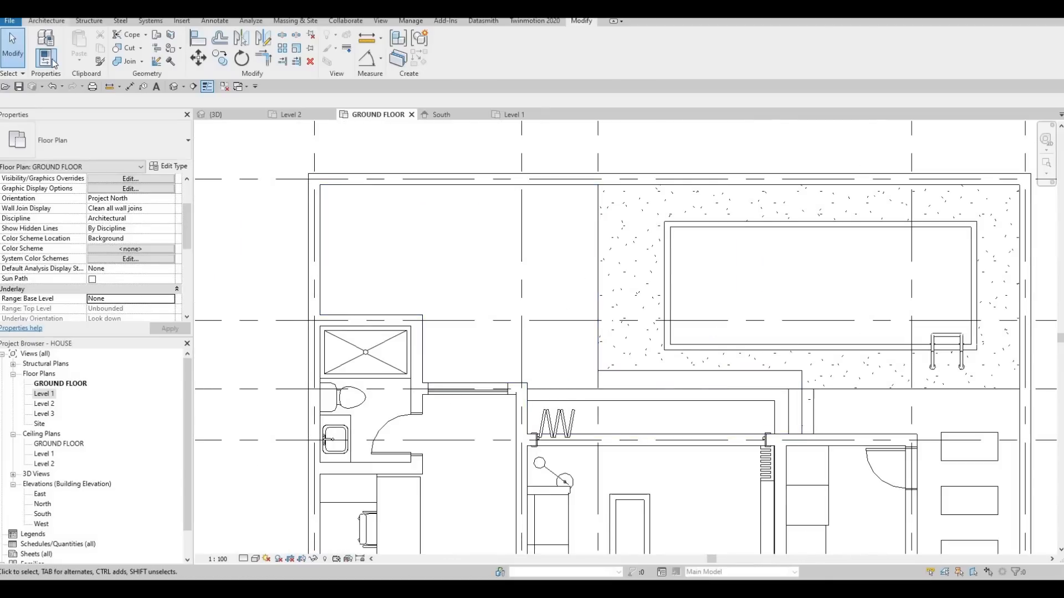
click(48, 22)
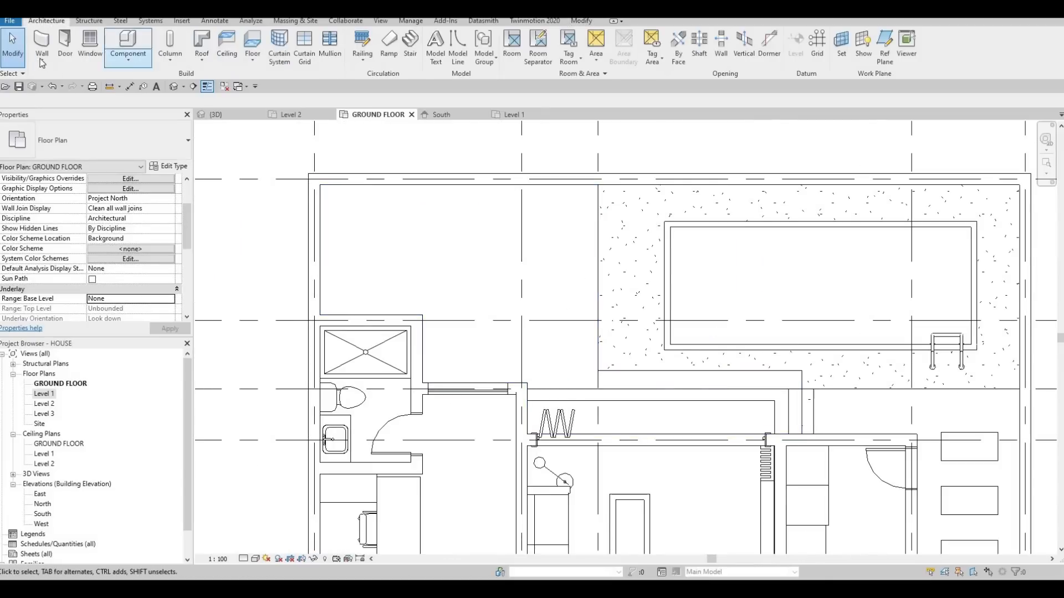
click(128, 58)
click(142, 102)
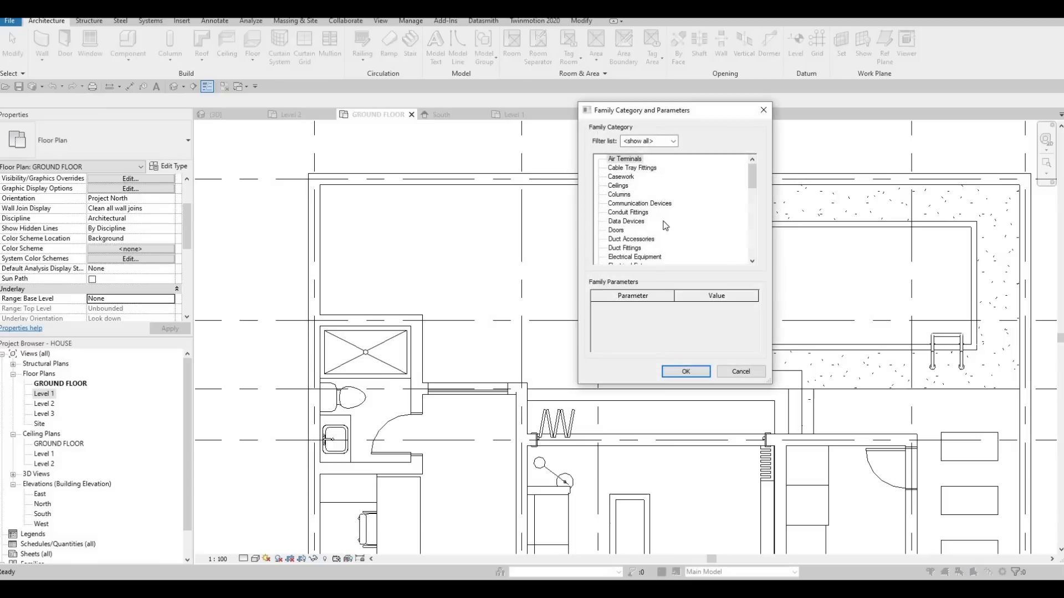
scroll(656, 227, down, 3)
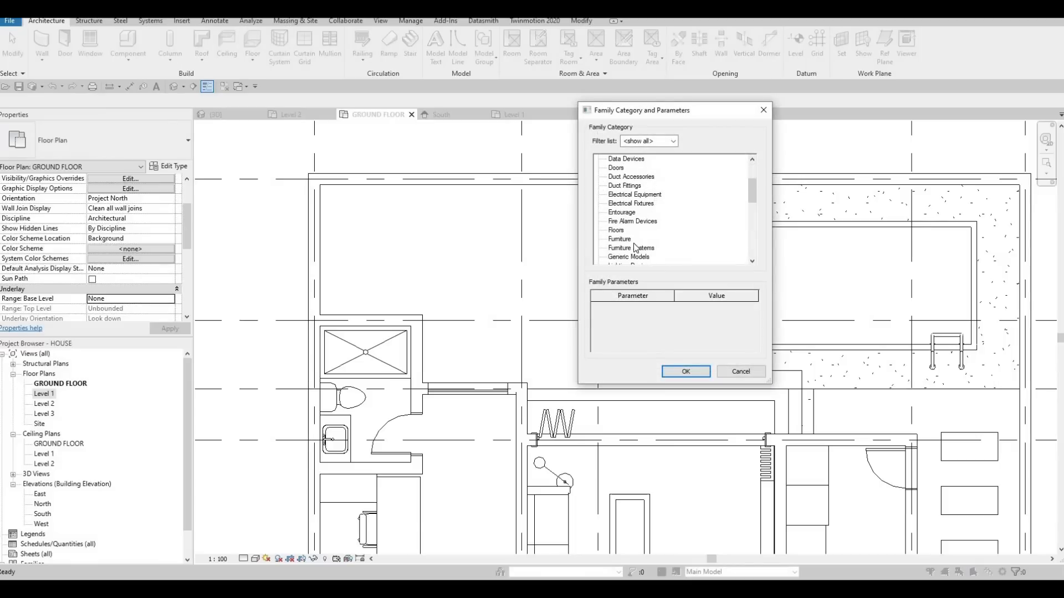
scroll(636, 253, down, 1)
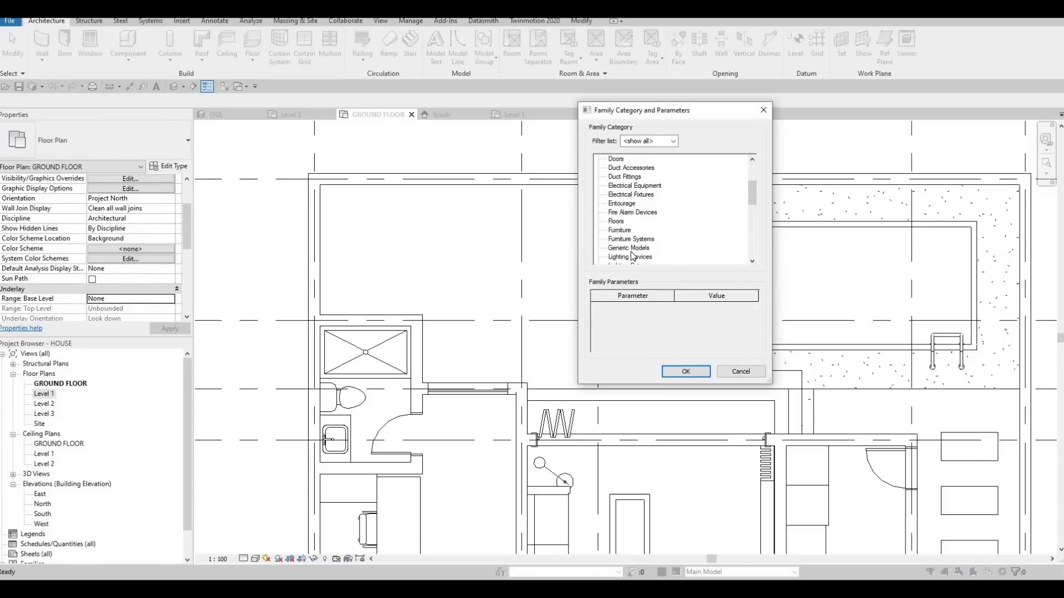
click(686, 371)
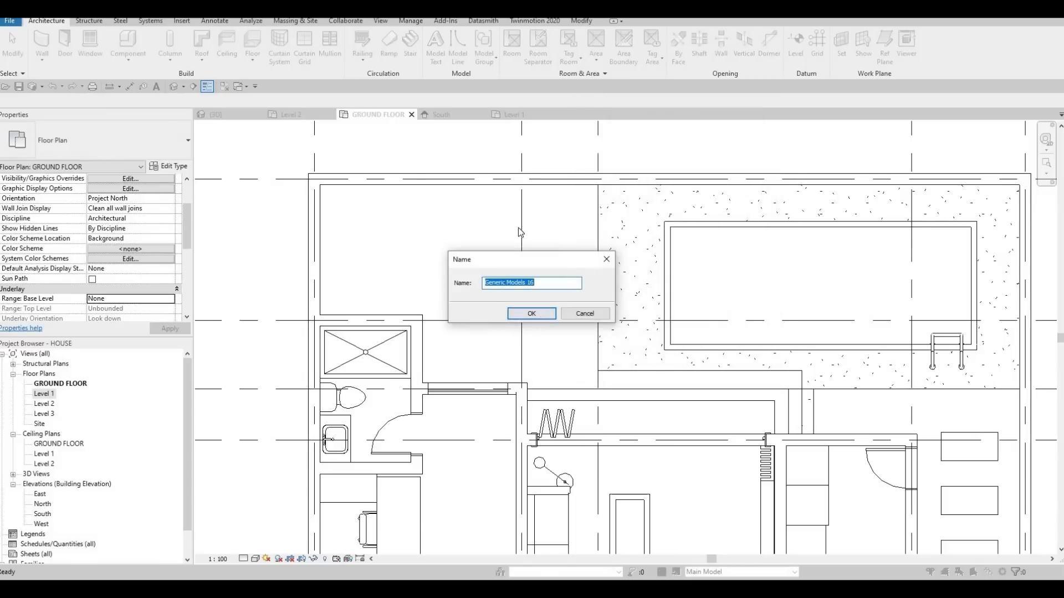
key(Return)
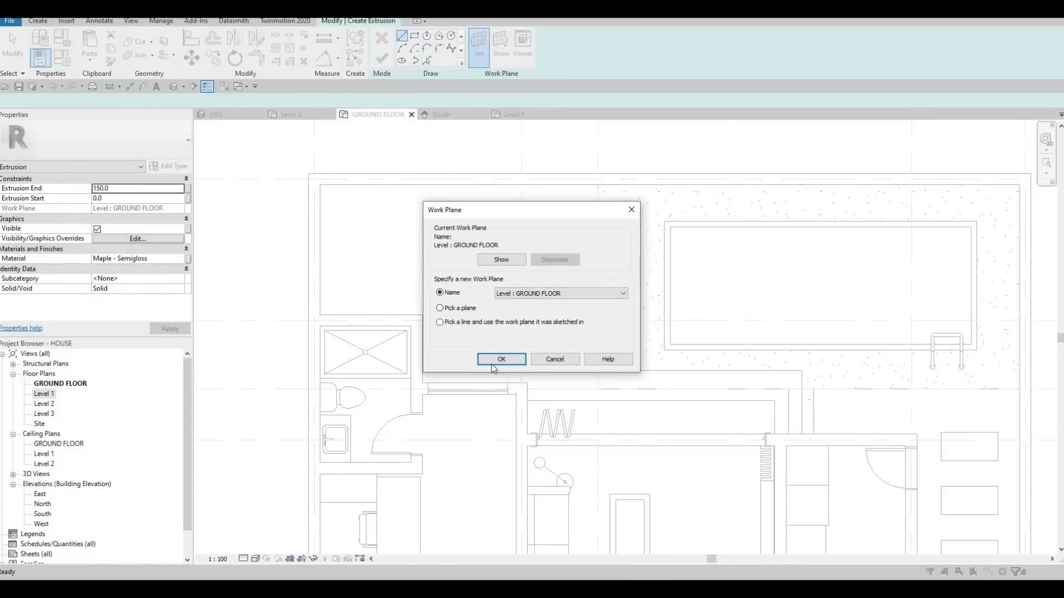
key(Return)
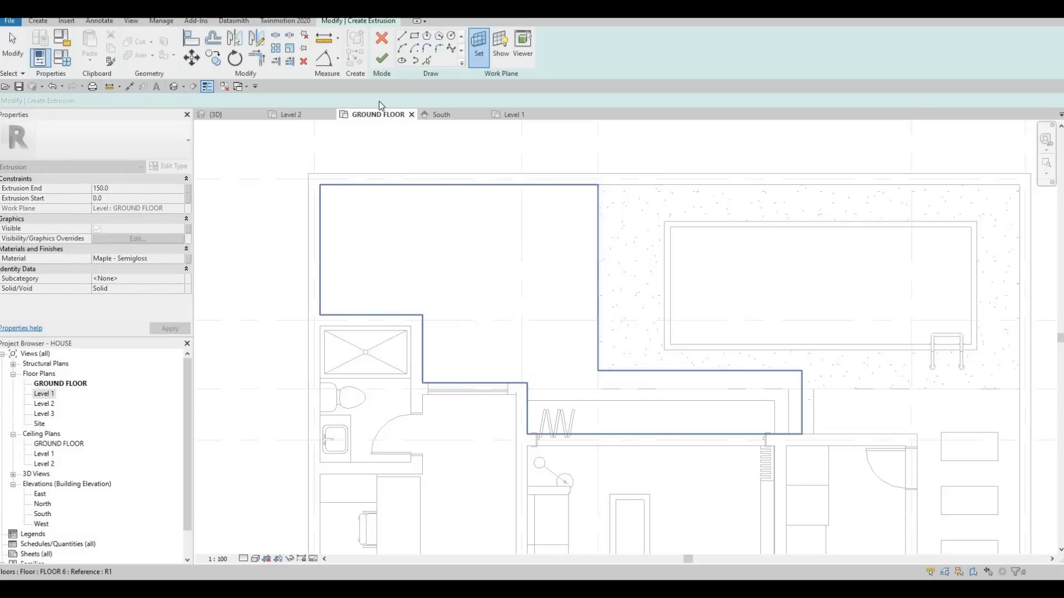
For the extrusion's material, add Aluminum 1100-H14 and Aluminum 1100-O from the AEC Materials Metal library to the project.
double_click(181, 260)
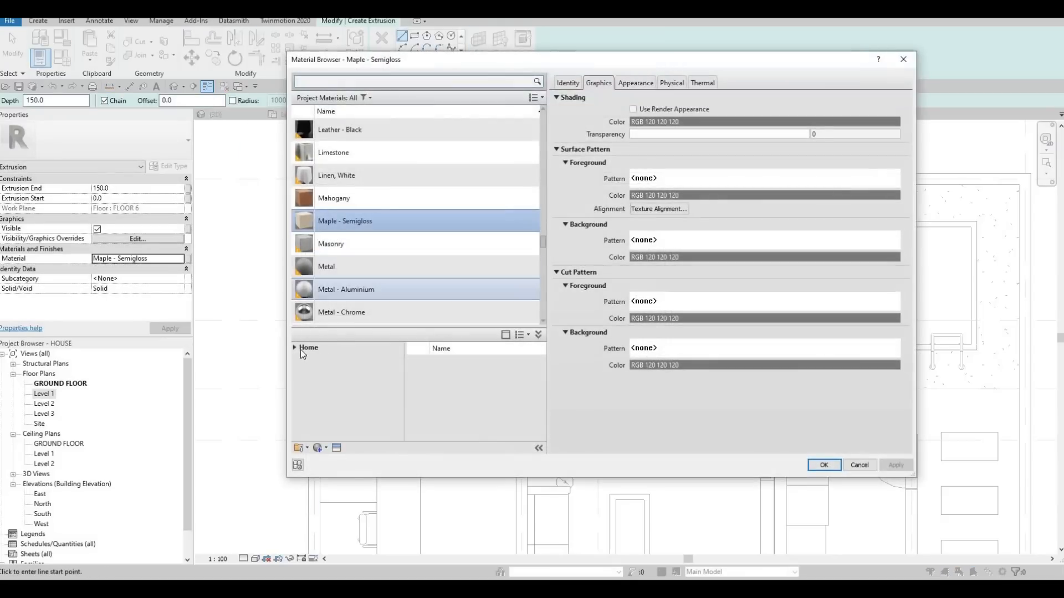
click(298, 370)
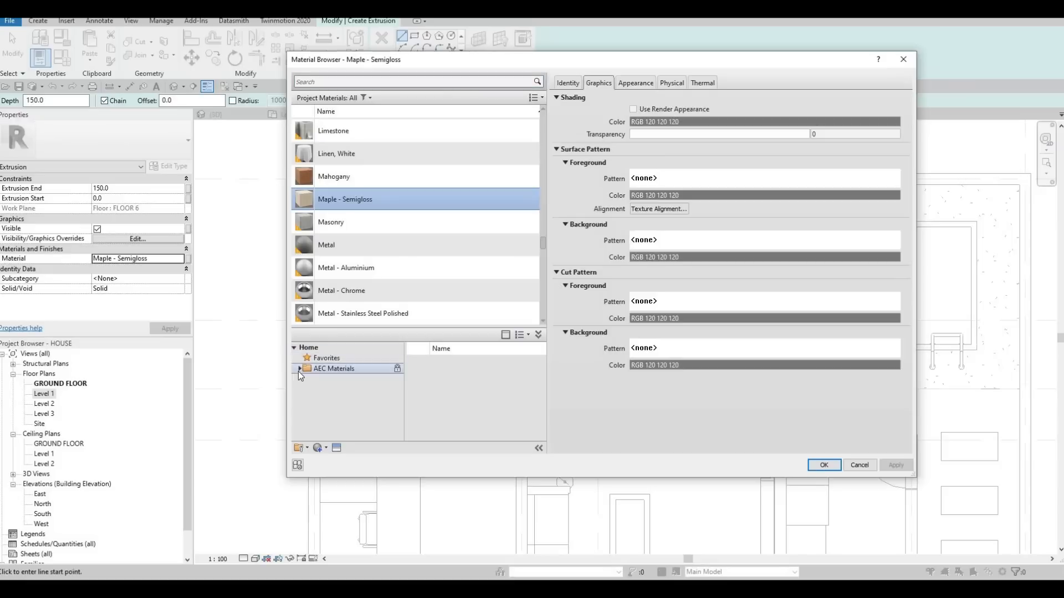
double_click(303, 370)
click(333, 400)
scroll(338, 415, down, 2)
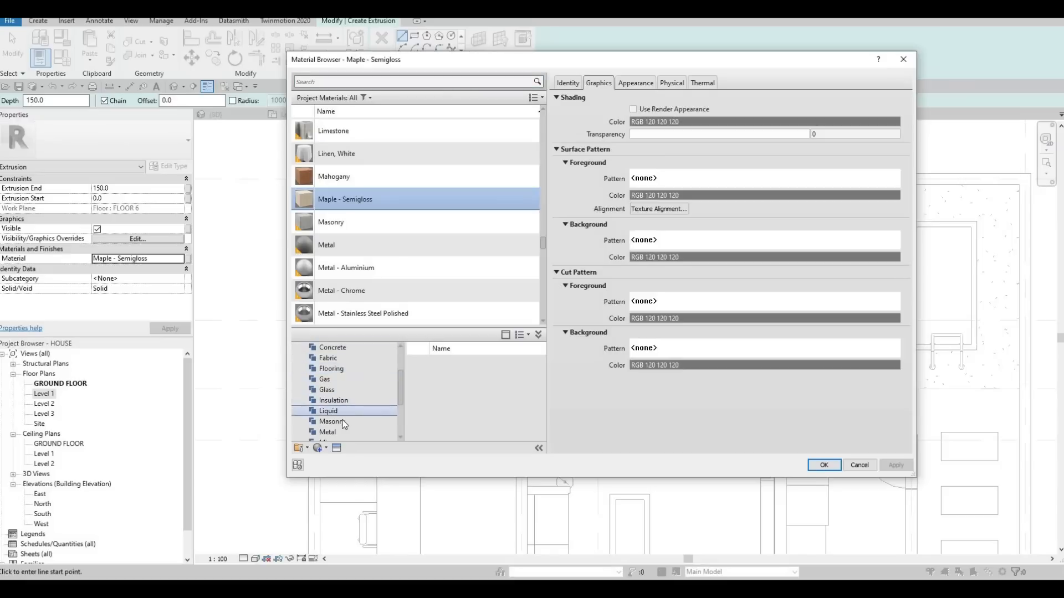
scroll(341, 421, down, 2)
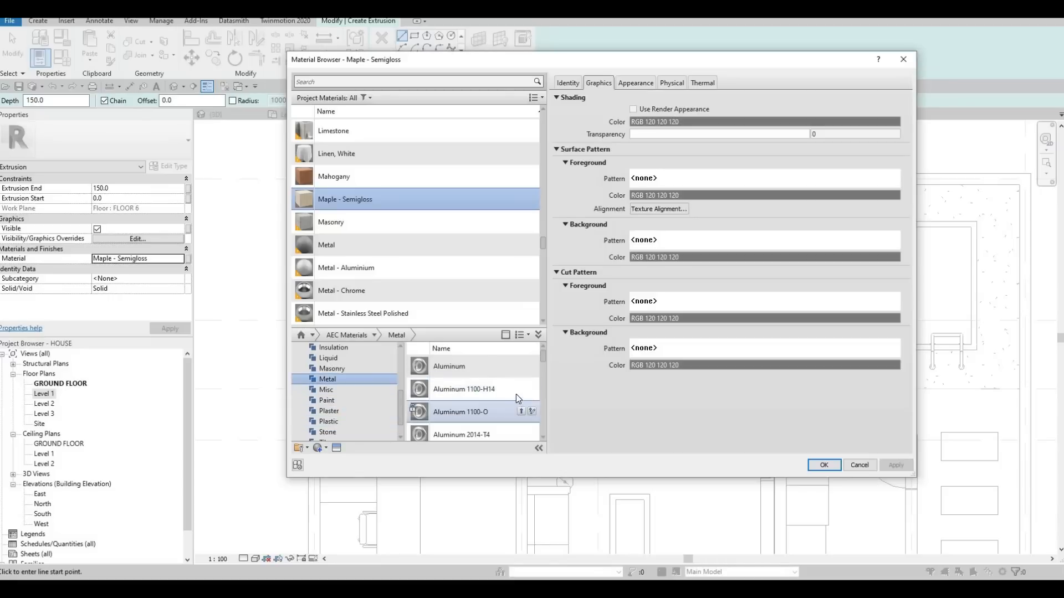
click(521, 388)
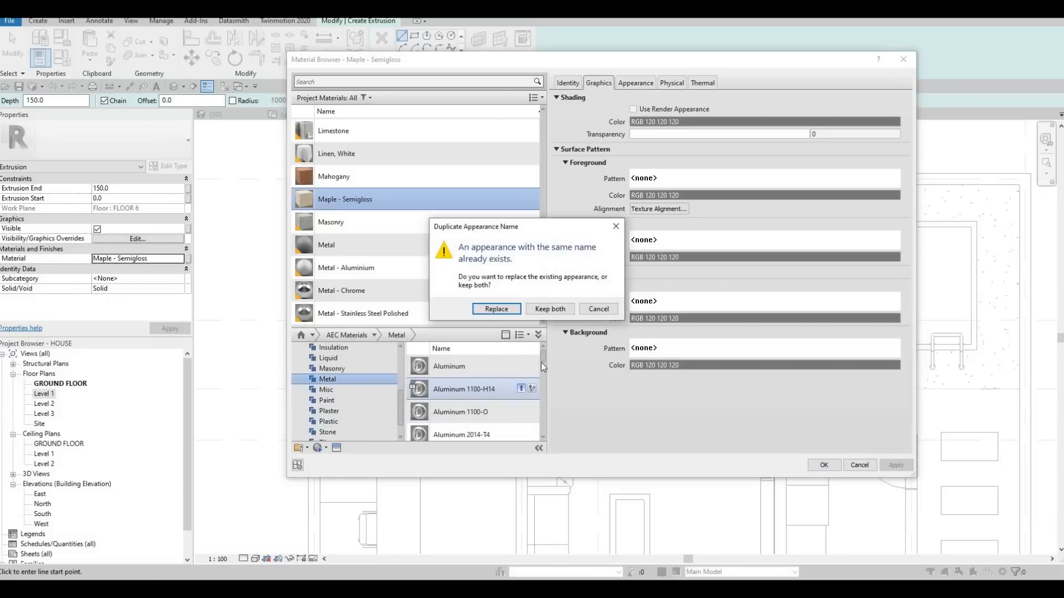
key(Escape)
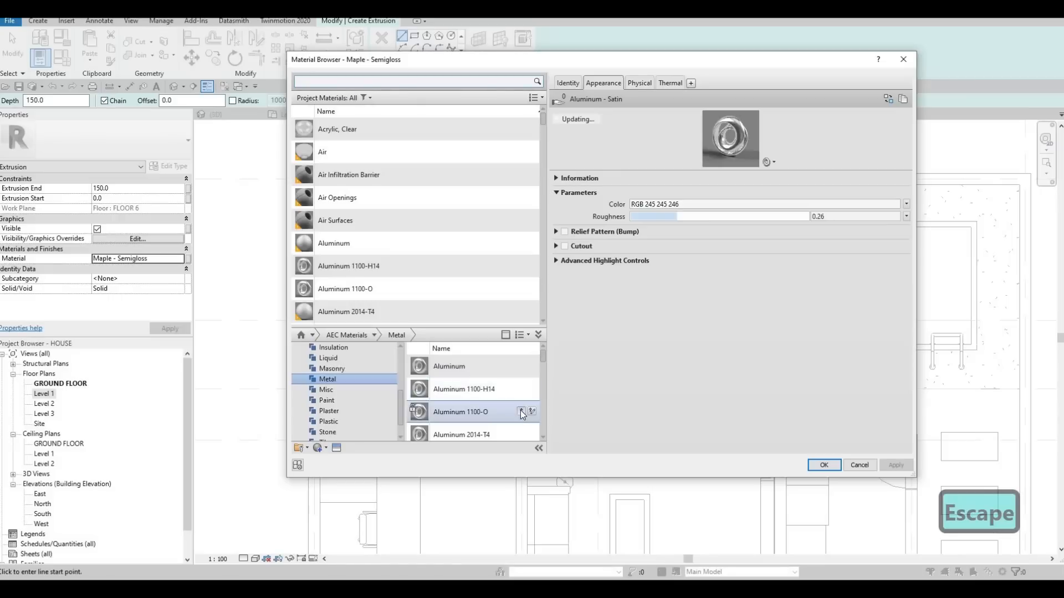
click(520, 411)
key(Escape)
Add Aluminum 7075 from the metal library and assign it as the extrusion's material.
scroll(514, 395, down, 4)
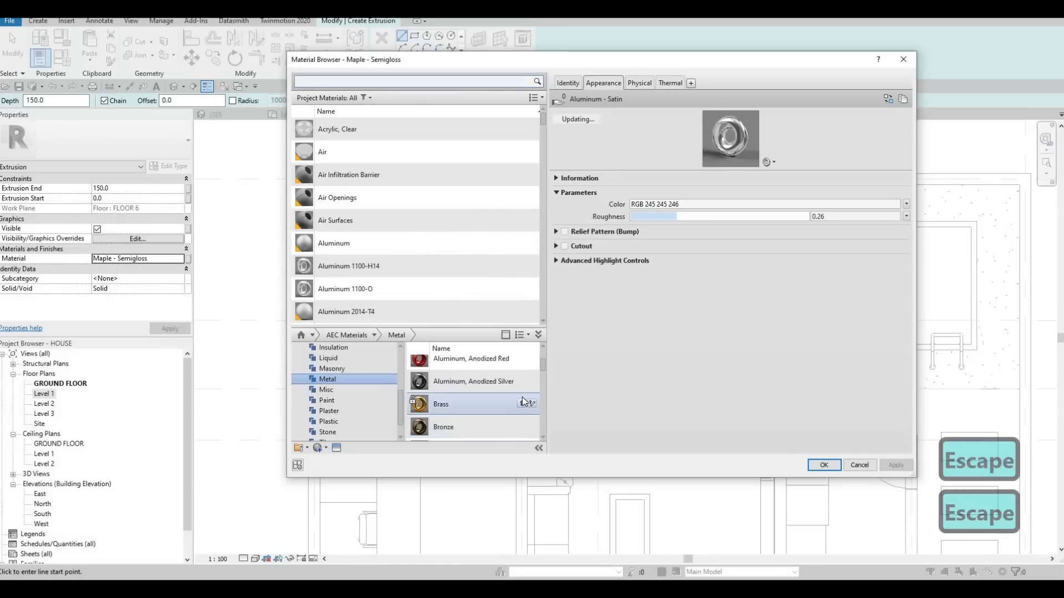
scroll(523, 378, up, 1)
click(521, 376)
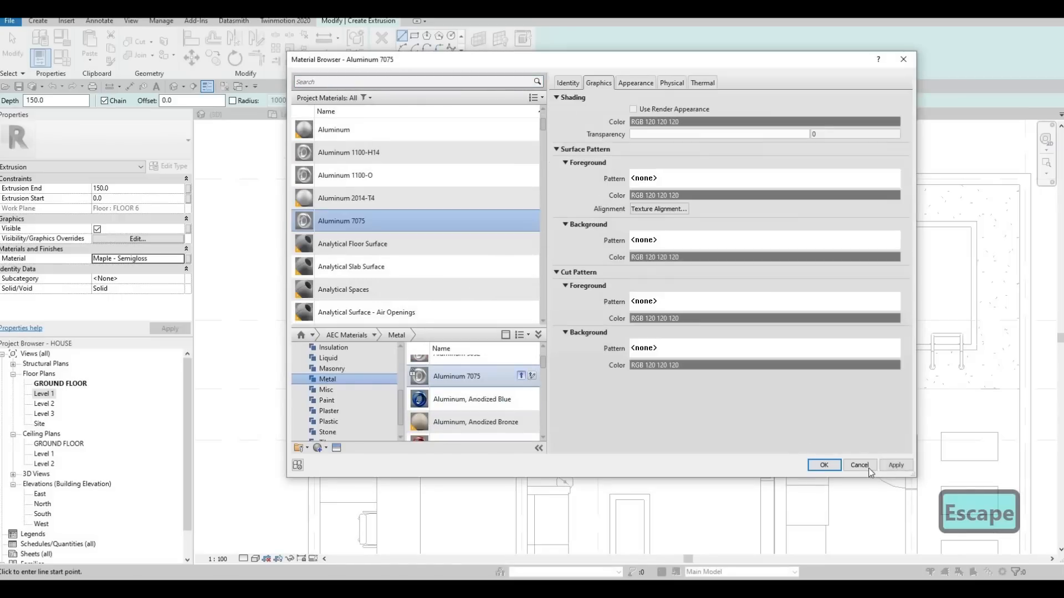
click(824, 464)
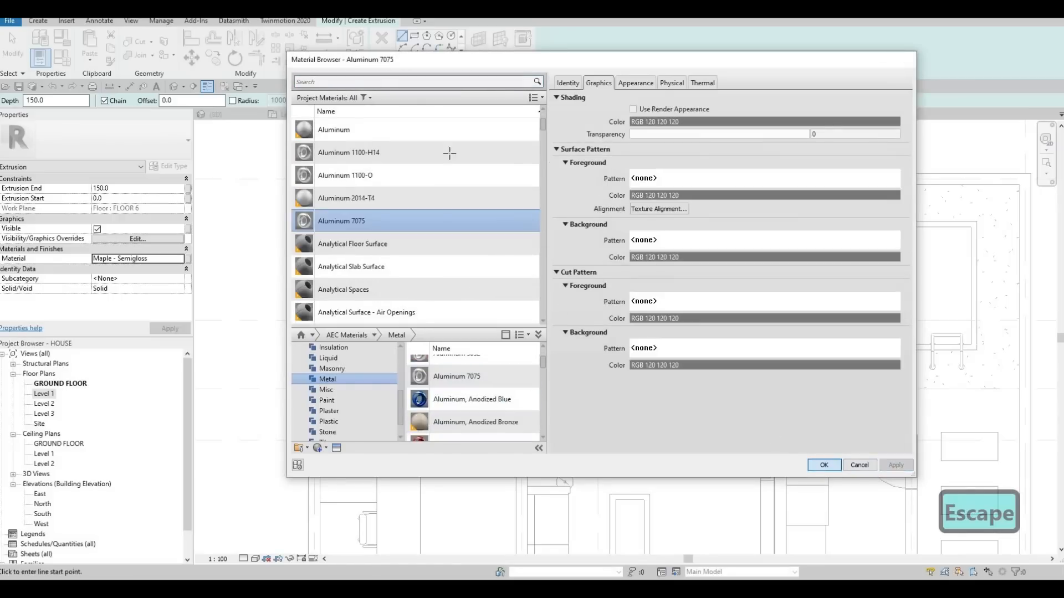
Sketch a rectangle about 140 by 140 mm just inside the boundary wall corner behind the bathroom.
scroll(335, 192, up, 3)
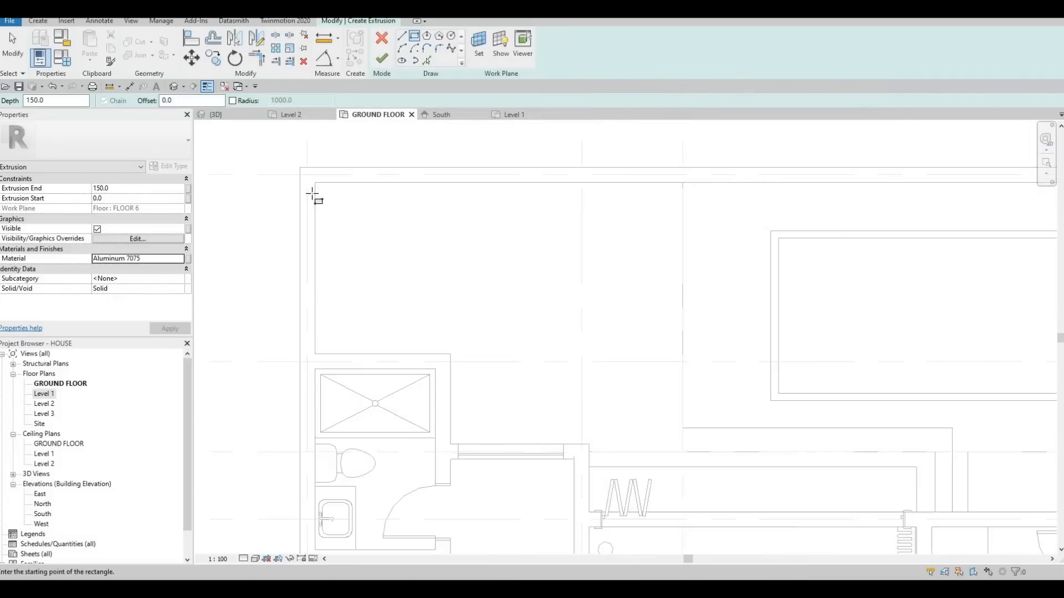
click(315, 191)
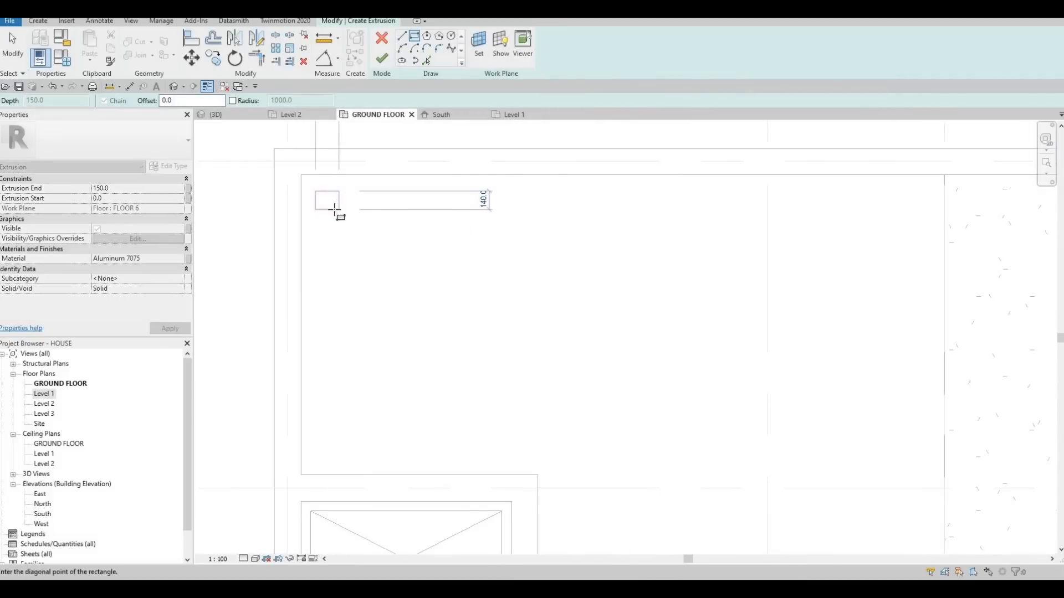
click(334, 210)
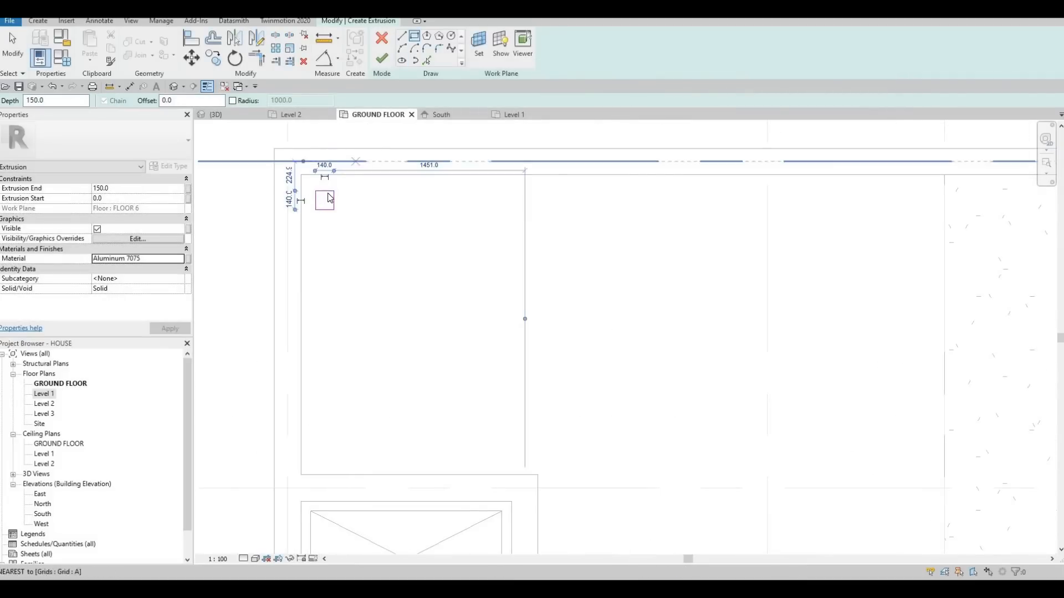
key(Escape)
scroll(330, 200, up, 1)
key(Escape)
Set both the height and the width of the sketched rectangle to 100 mm.
click(316, 202)
click(287, 201)
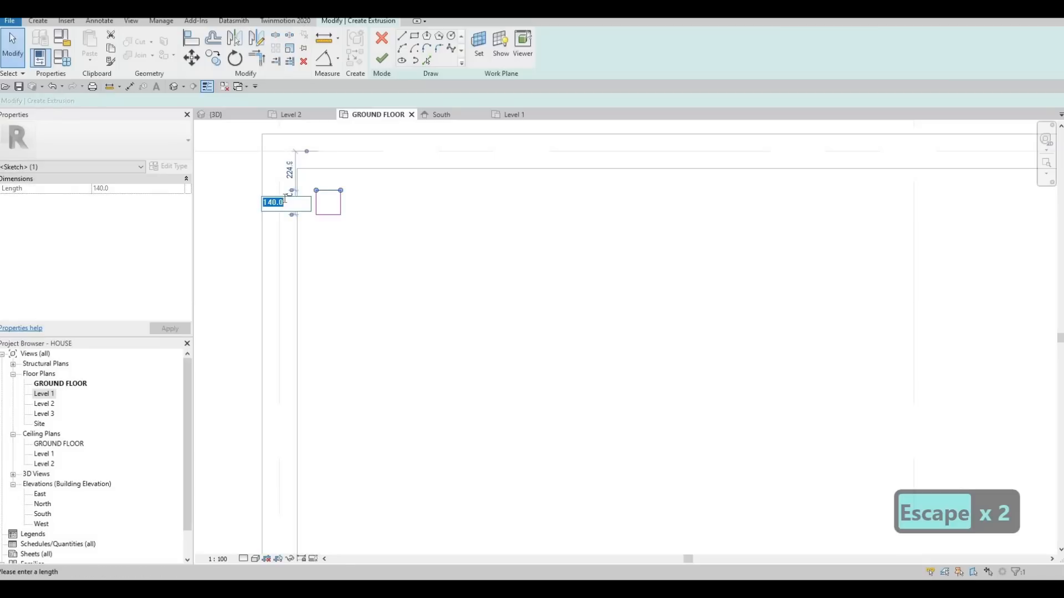
text(100)
key(Return)
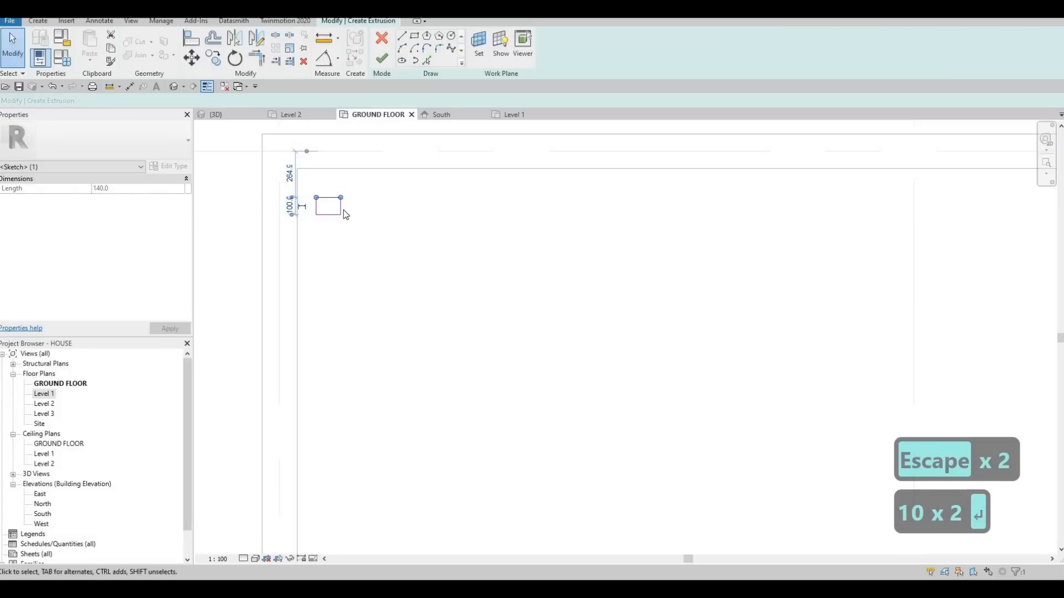
click(341, 208)
click(330, 172)
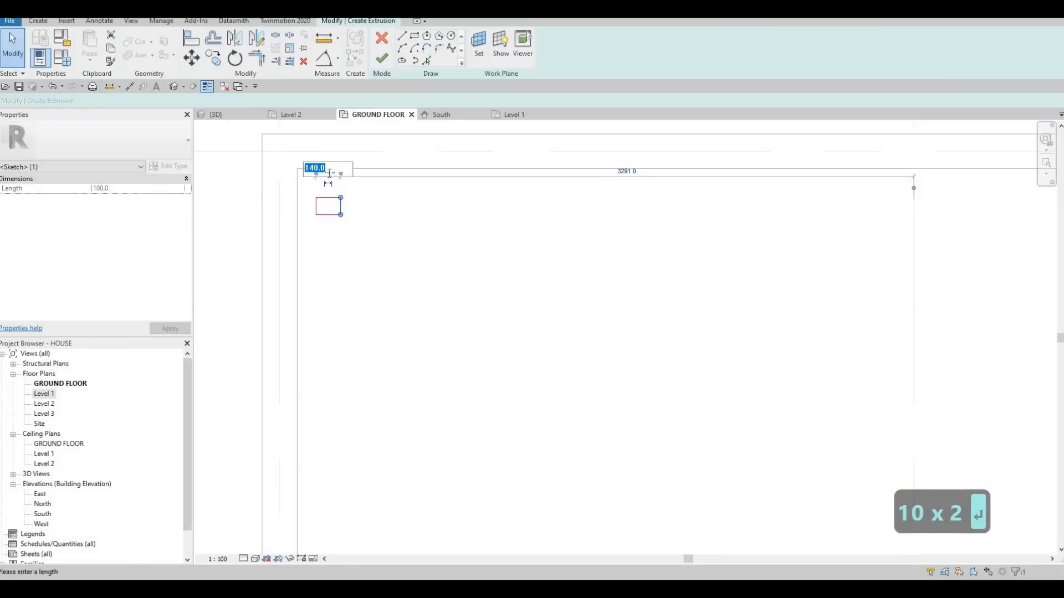
text(100)
key(Return)
key(Escape)
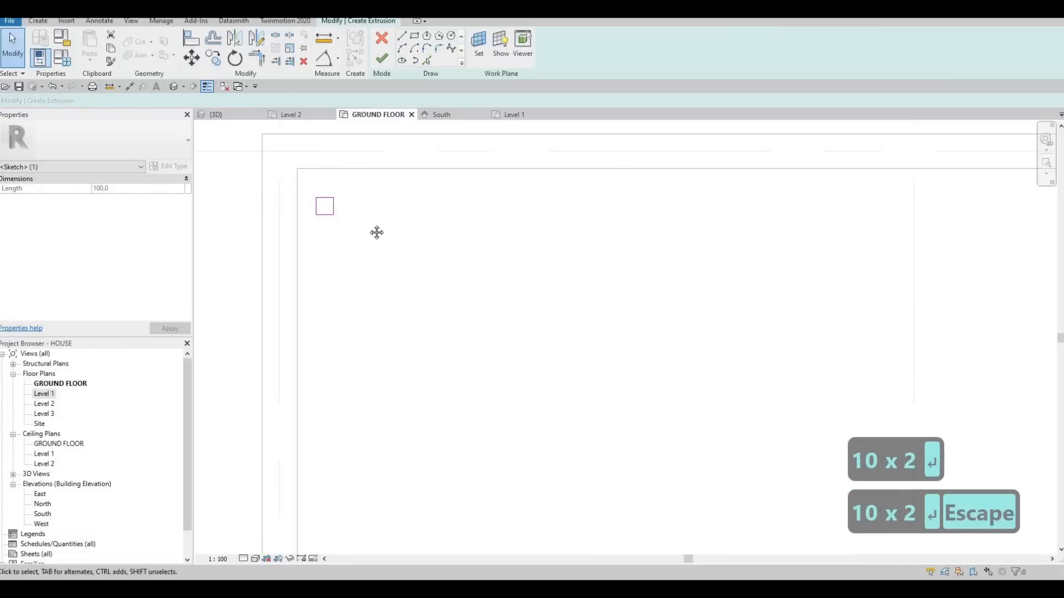
Nudge the whole square profile closer to the inner corner of the boundary walls and finish the sketch.
middle_drag(344, 209, 393, 228)
drag(347, 208, 404, 258)
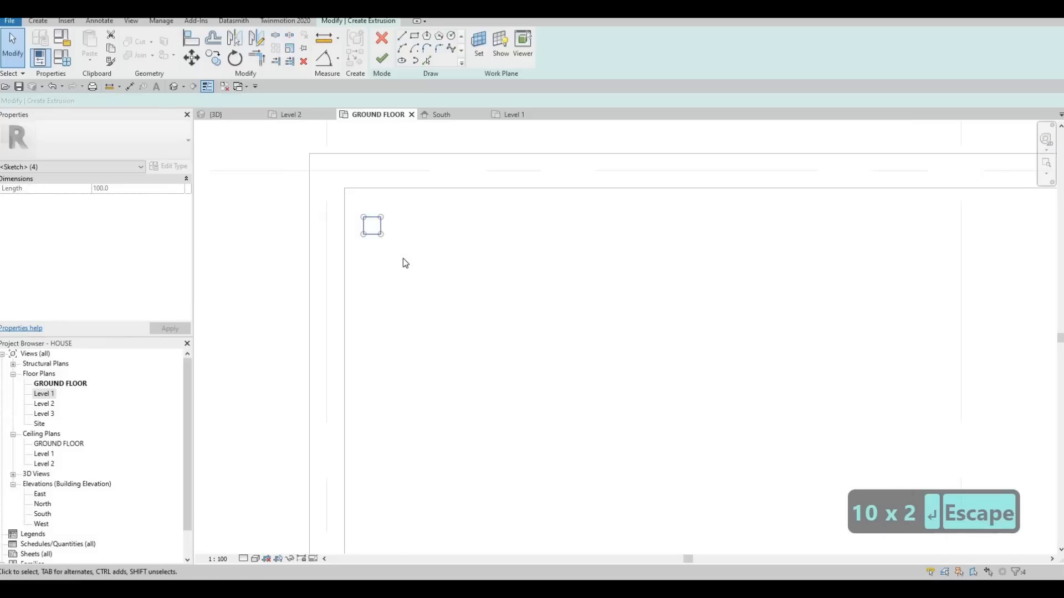
key(Up)
key(Up)
key(Up)
key(Up)
key(Up)
key(Up)
key(Left)
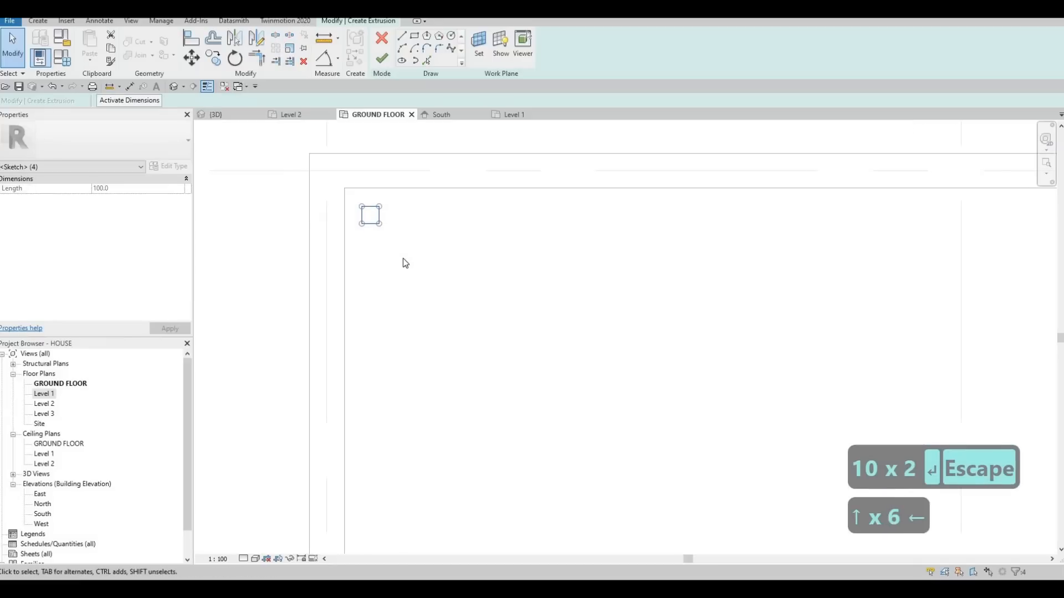
key(Up)
key(Left)
key(Left)
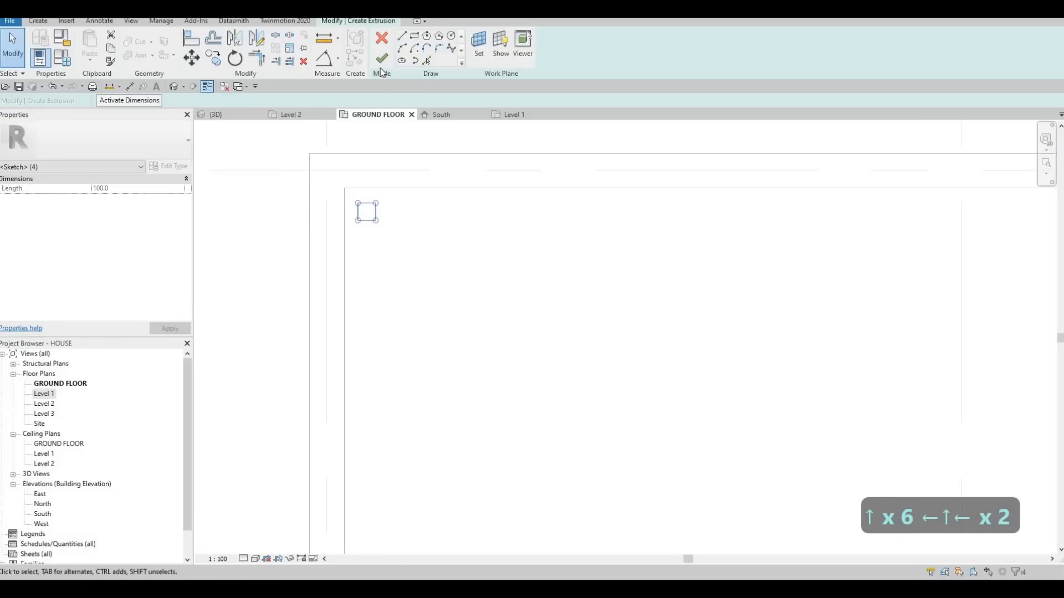
Set the post's extrusion end to 4000 mm.
click(140, 191)
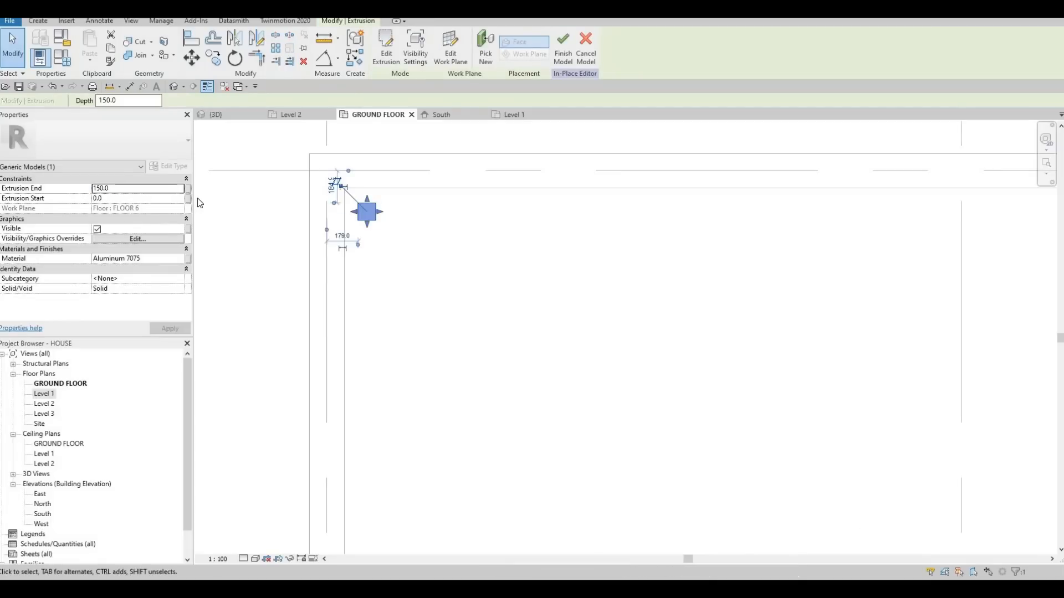
click(144, 189)
text(3)
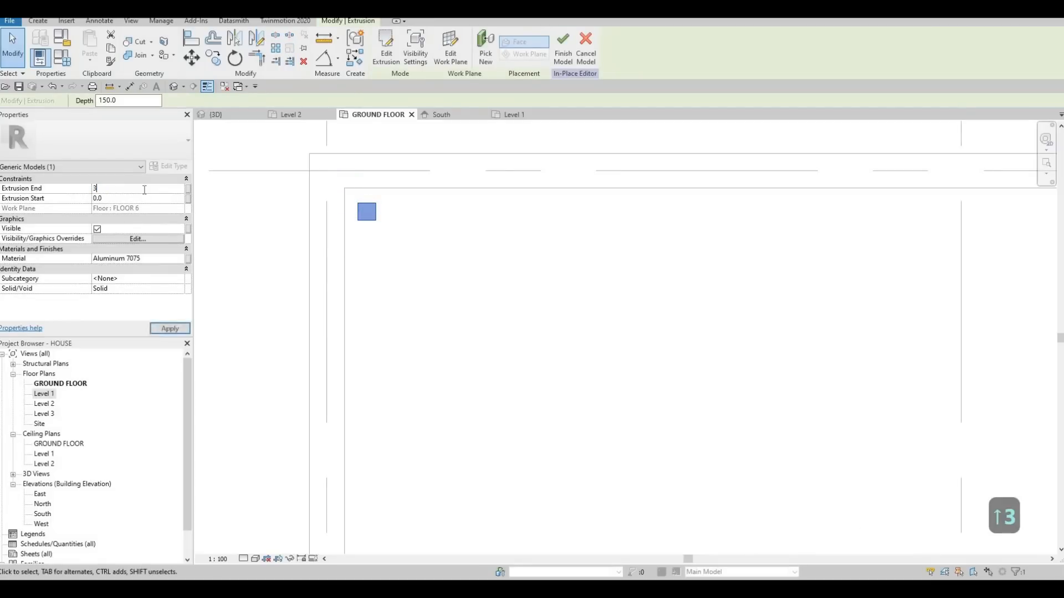
key(BackSpace)
text(4500)
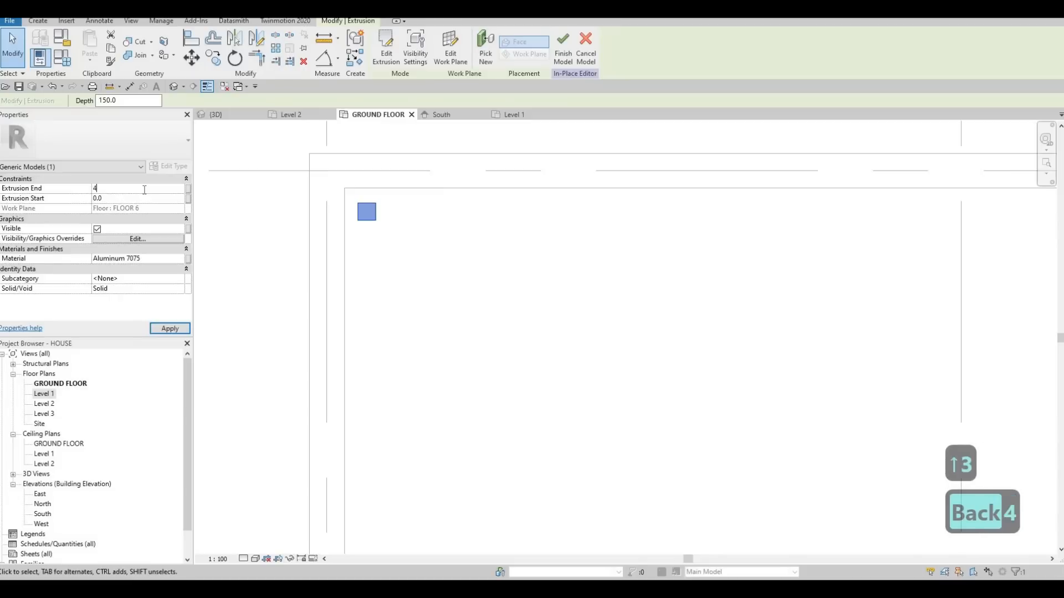
key(BackSpace)
key(BackSpace)
key(BackSpace)
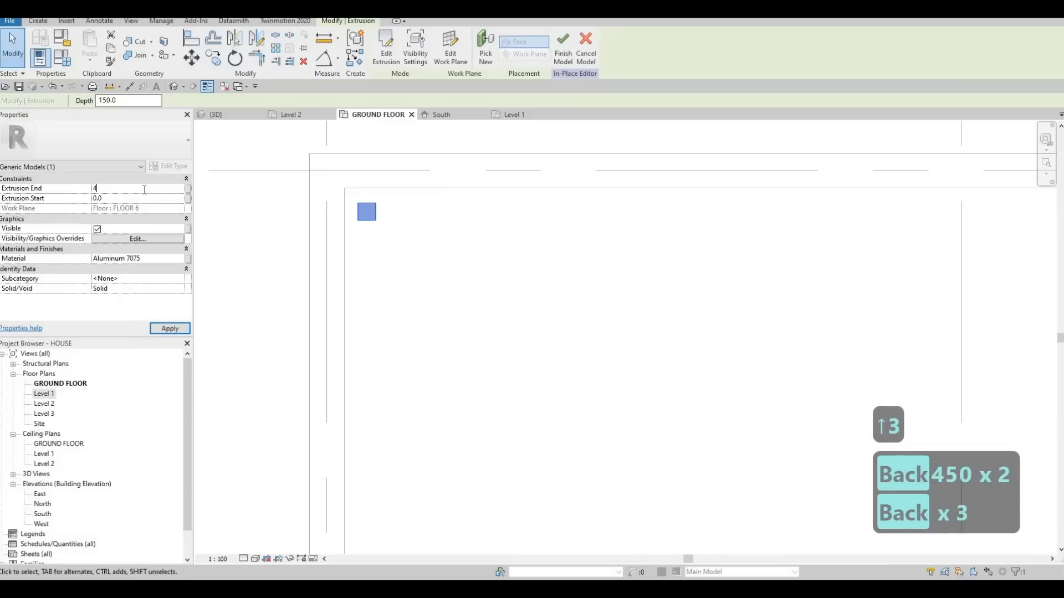
text(000)
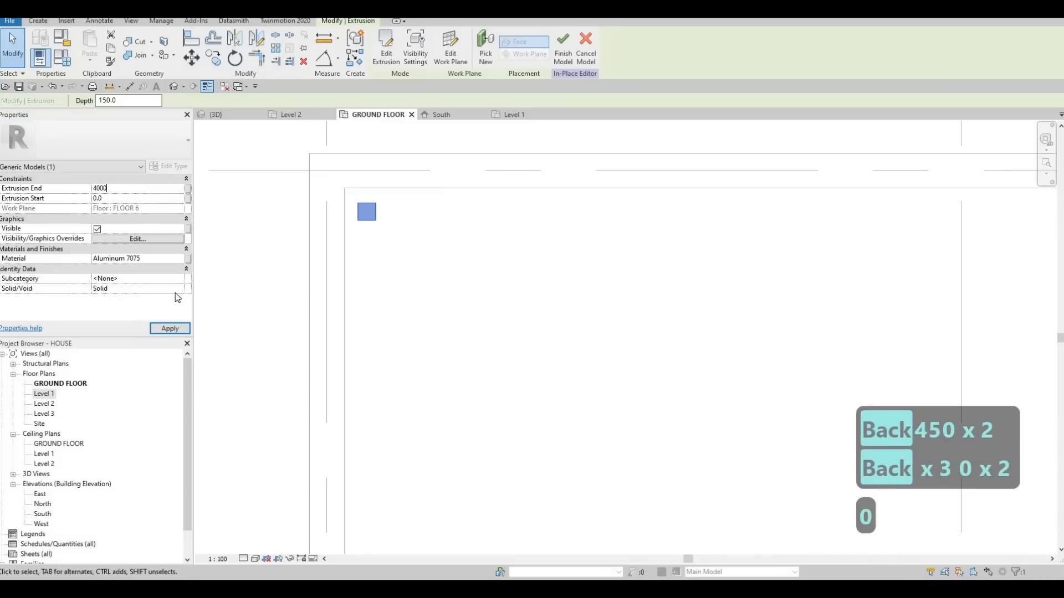
key(Return)
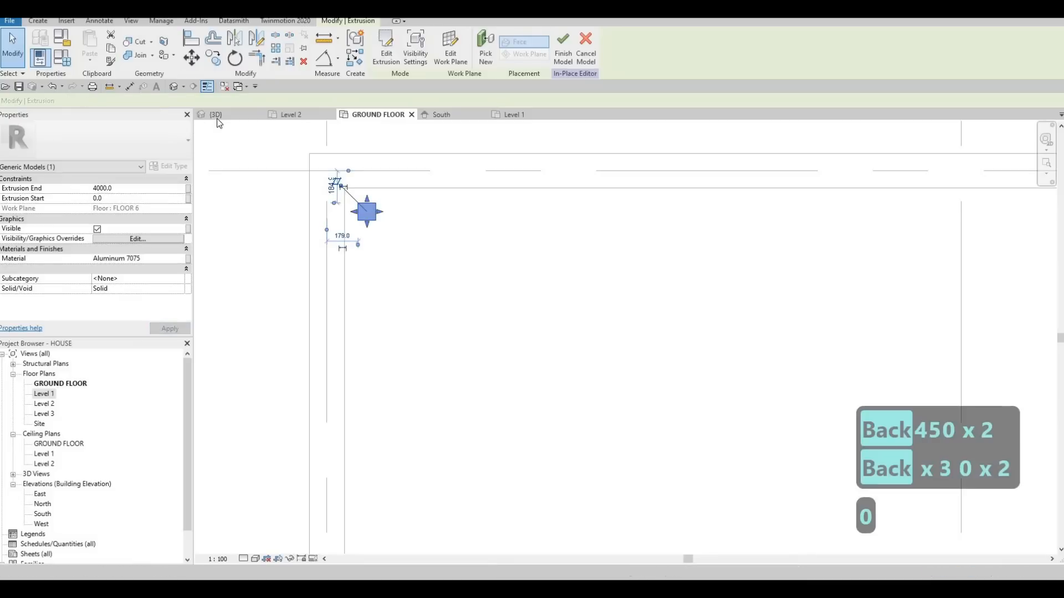
Examine the post's height against the boundary walls in the 3D view.
click(216, 114)
scroll(407, 292, down, 2)
mouse_move(464, 350)
shift+middle_down()
mouse_move(508, 313)
mouse_move(554, 308)
shift+middle_up()
scroll(515, 235, up, 1)
scroll(515, 238, up, 4)
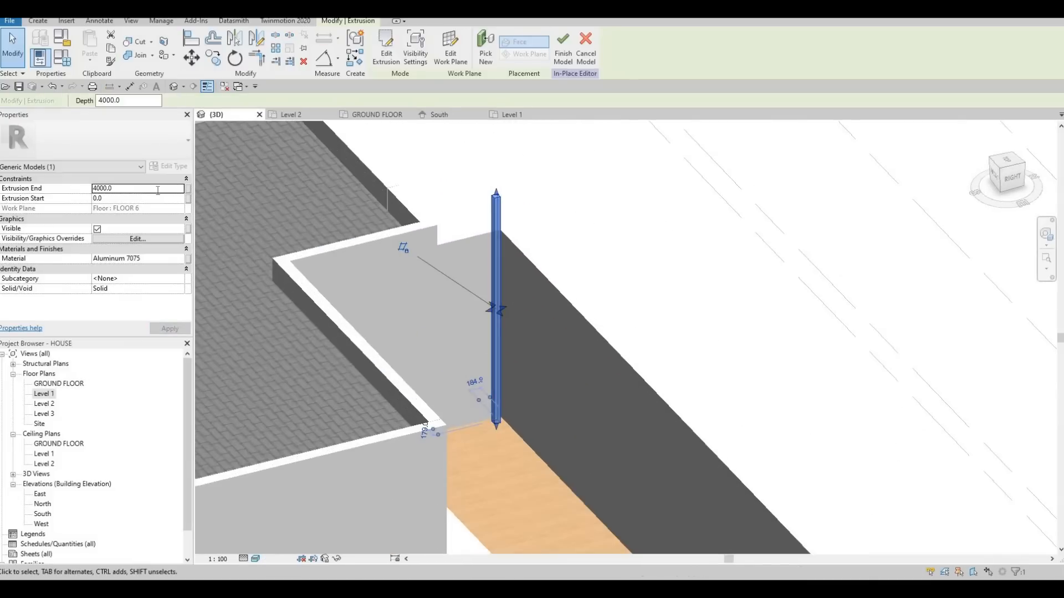
Set the post's extrusion end to 3500 mm and check its height against the boundary walls.
click(155, 189)
text(3500)
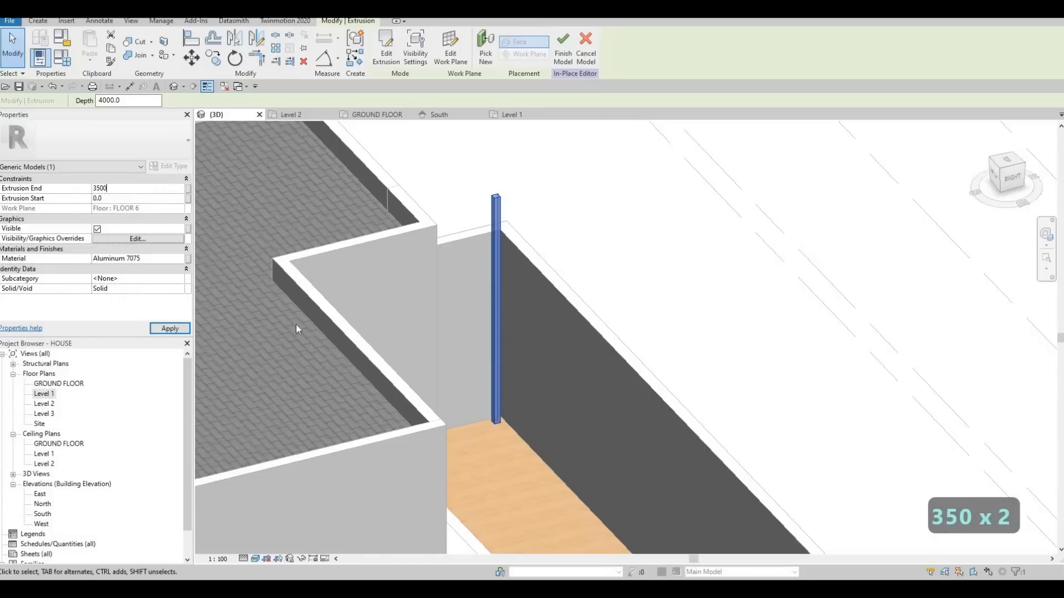
key(Return)
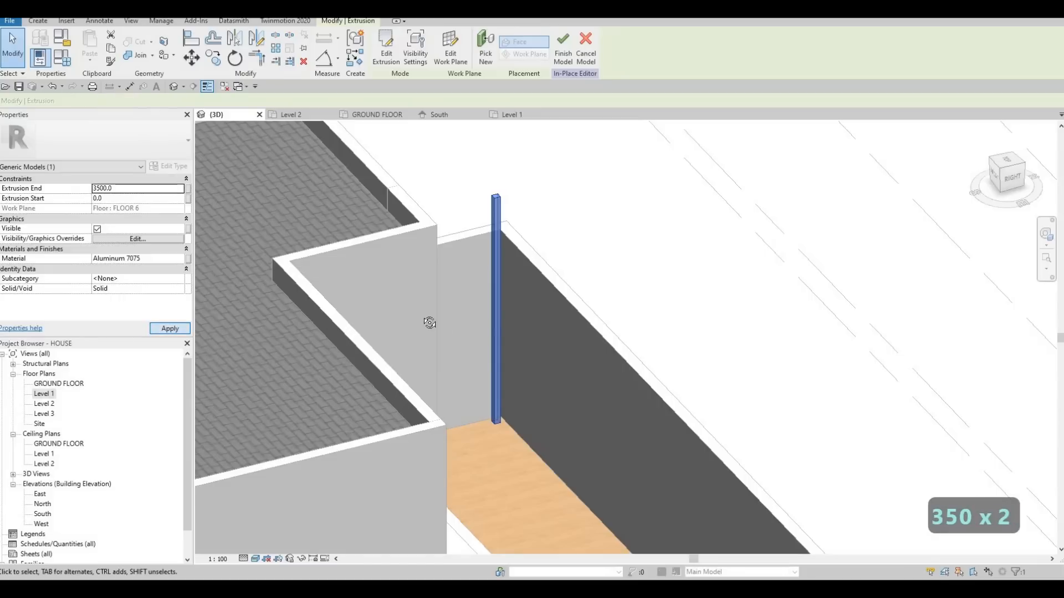
shift+middle_drag(341, 261, 410, 290)
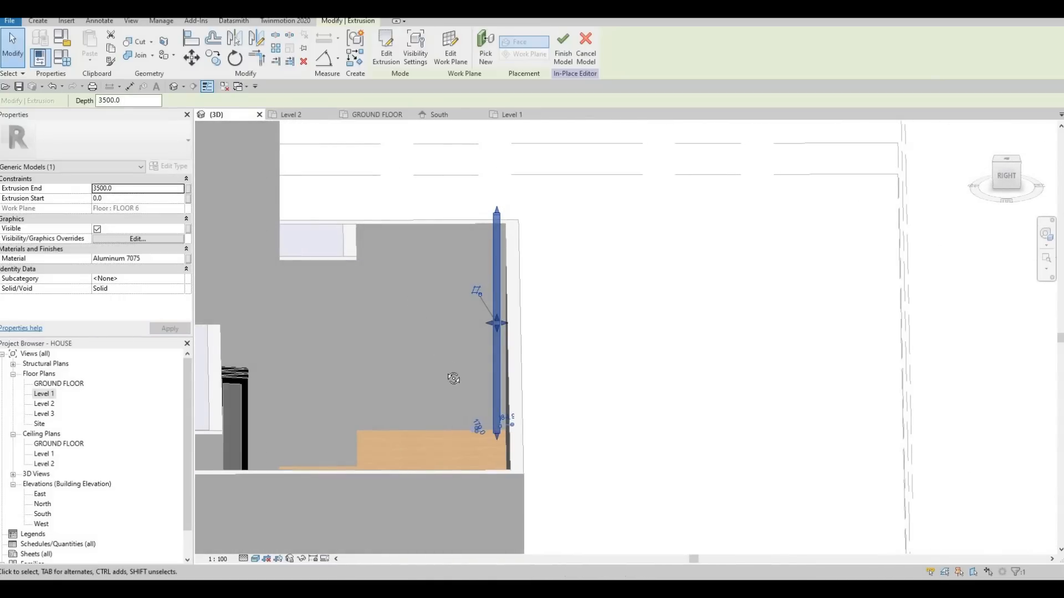
shift+middle_drag(467, 377, 437, 338)
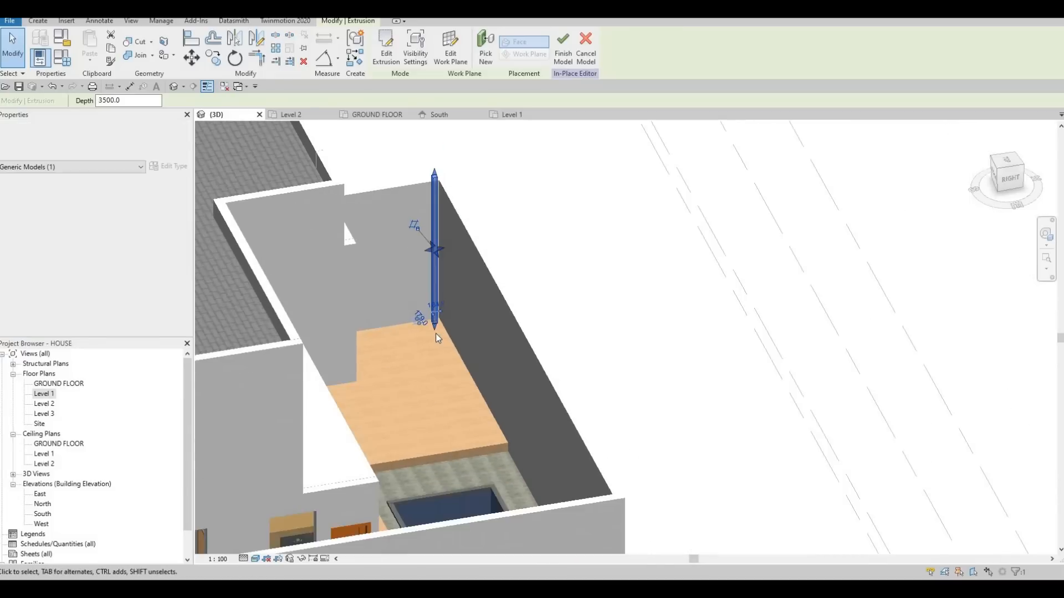
In the Level 1 plan, copy the corner post 4640 mm horizontally along the back wall to the pool-side edge of the terrace.
double_click(44, 394)
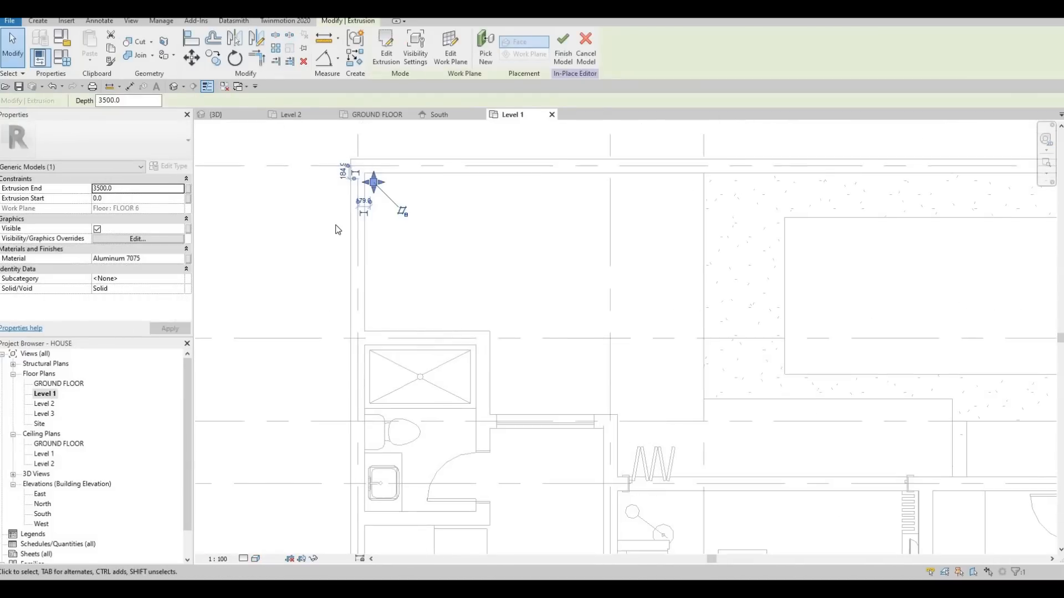
middle_drag(338, 229, 313, 294)
key(Escape)
key(Escape)
scroll(334, 223, up, 2)
click(358, 267)
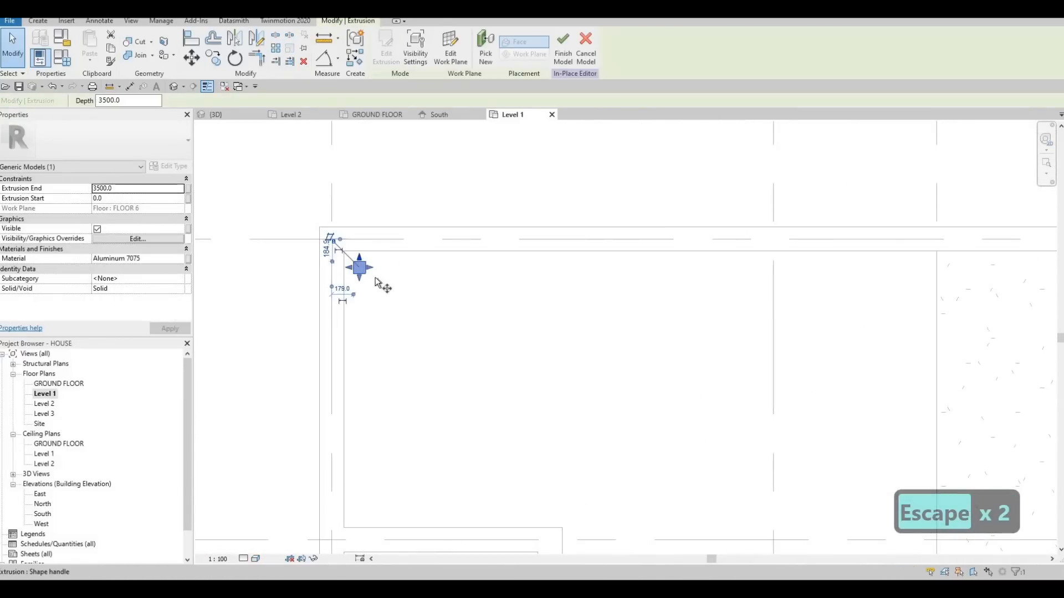
key(c)
key(o)
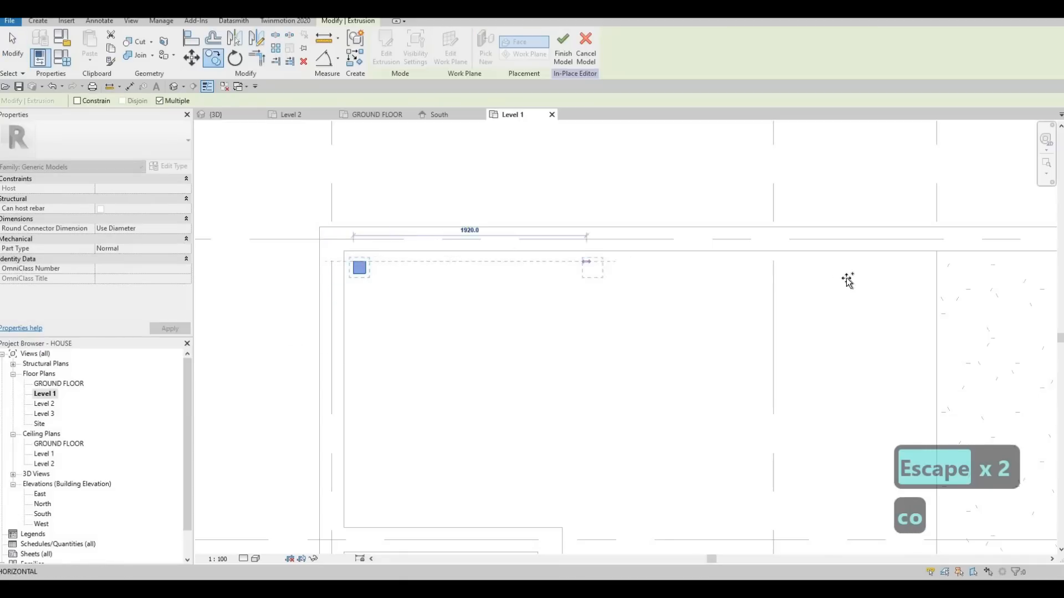
click(917, 261)
key(Escape)
key(Escape)
Copy the pool-side post straight across to the house side of the terrace, and place another copy 2820 mm horizontally from it, beside the sliding door.
scroll(615, 281, down, 3)
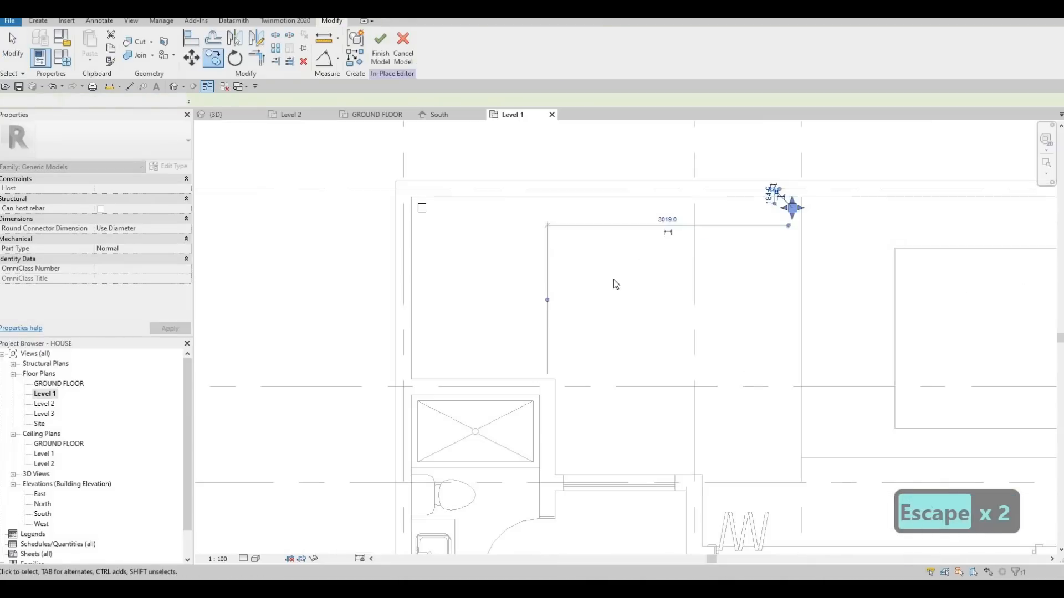
middle_drag(676, 312, 651, 275)
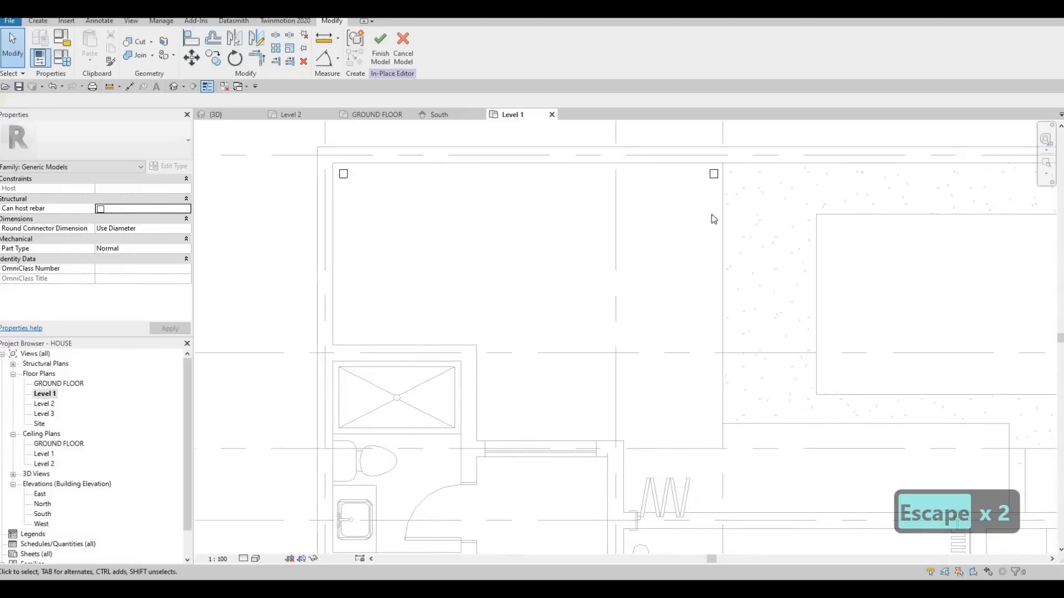
key(Escape)
click(714, 178)
key(c)
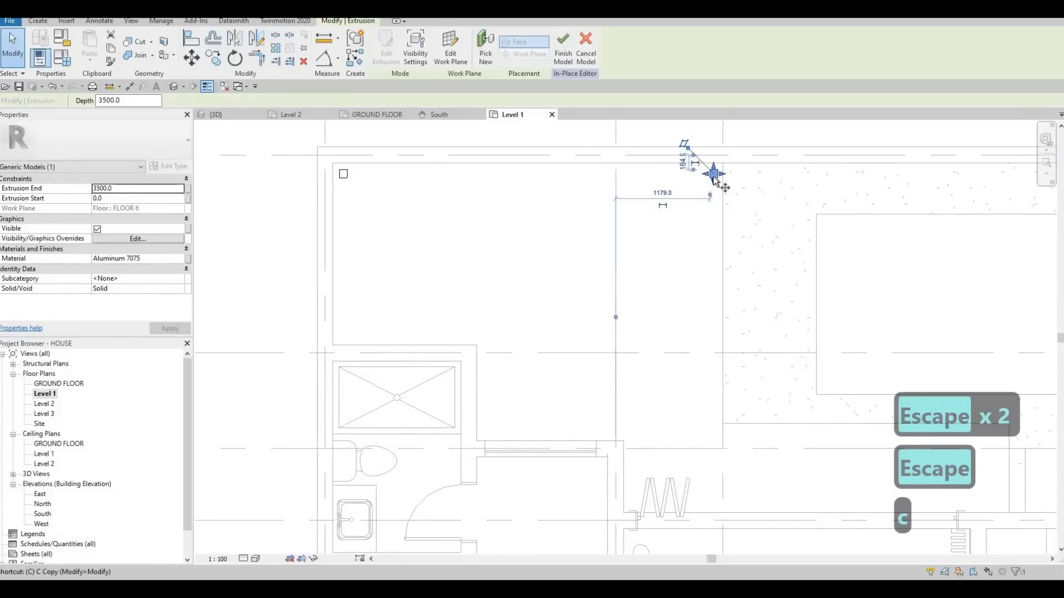
key(o)
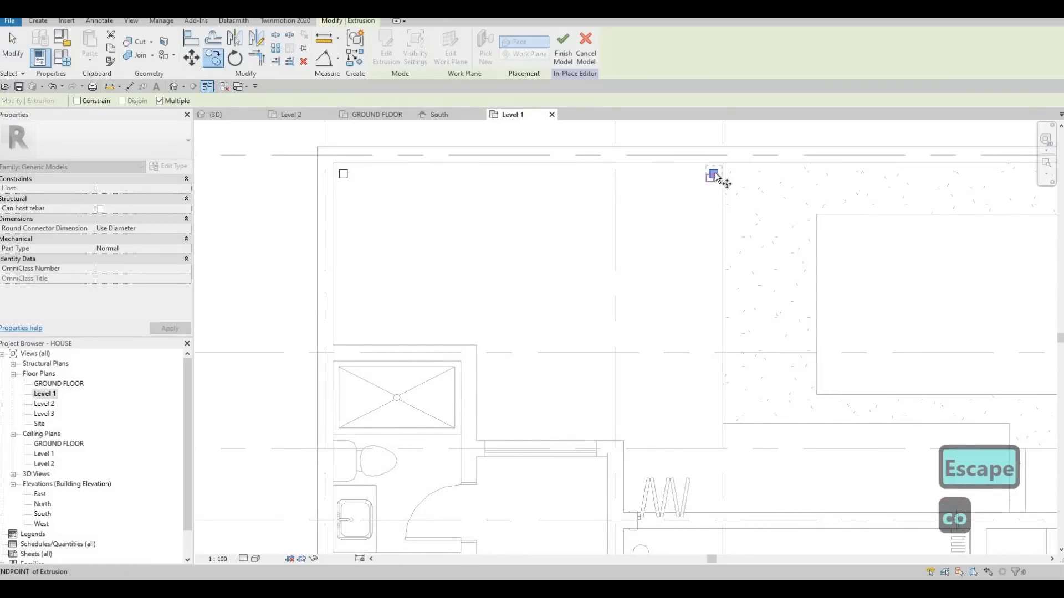
scroll(714, 175, up, 2)
click(713, 174)
middle_drag(707, 504, 704, 351)
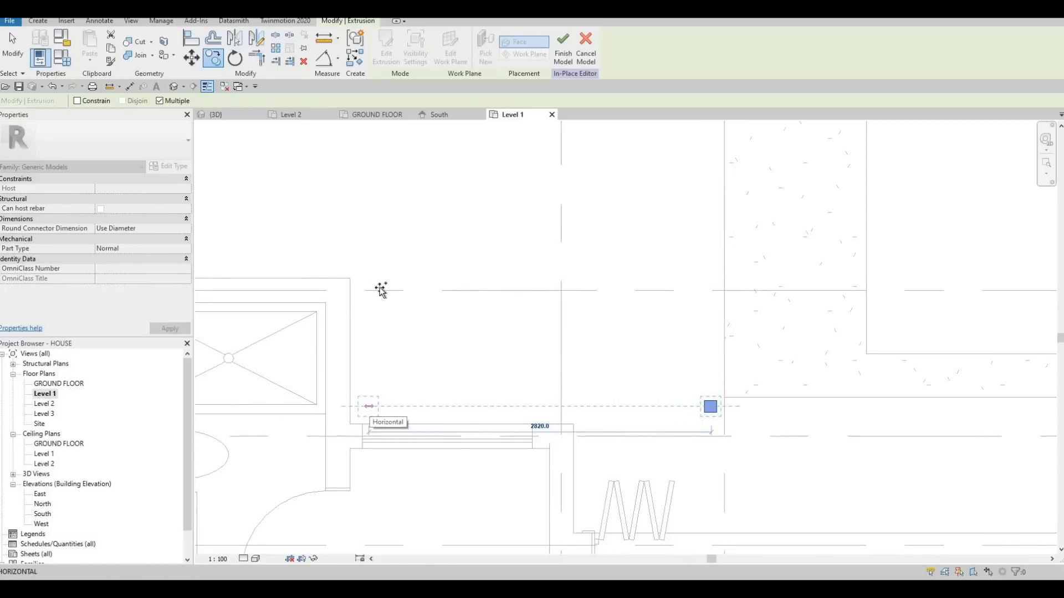
scroll(416, 188, down, 3)
key(Escape)
key(Escape)
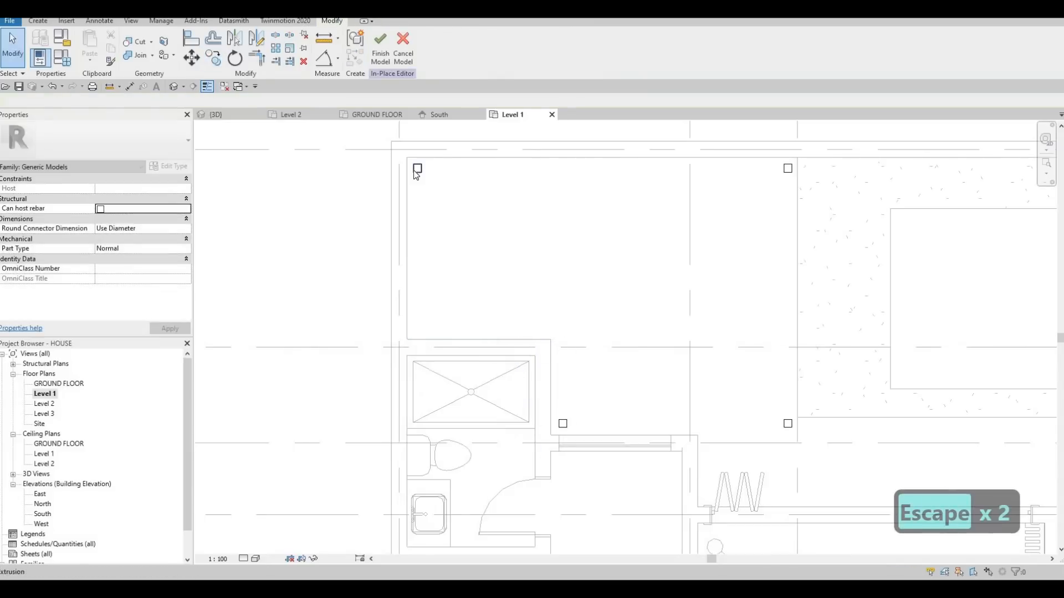
Copy the original corner post 2000 mm vertically along the side wall to the corner by the shower room.
click(416, 172)
key(c)
key(o)
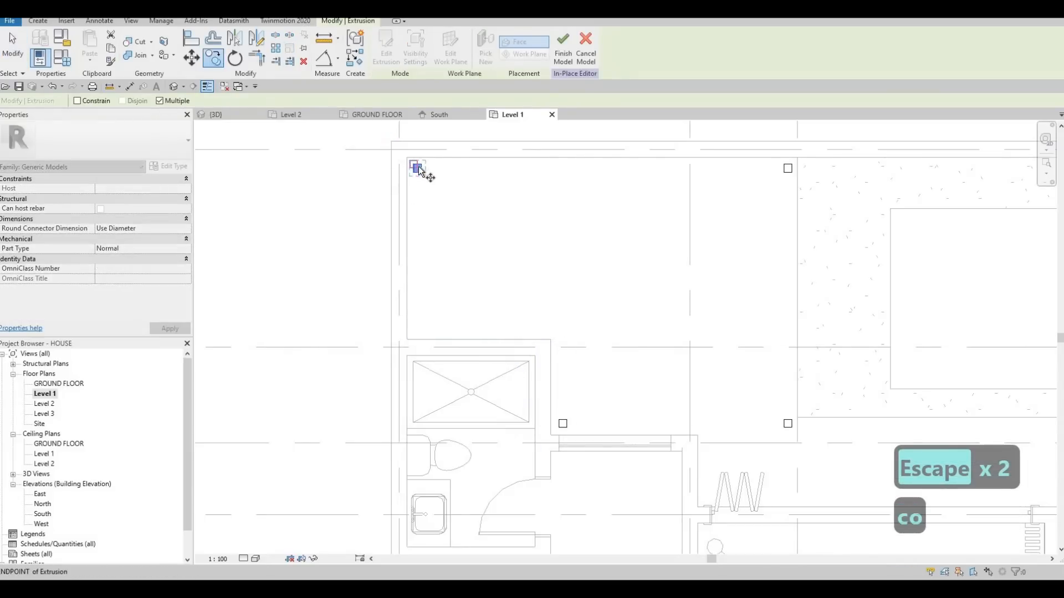
scroll(416, 172, up, 2)
scroll(418, 172, up, 1)
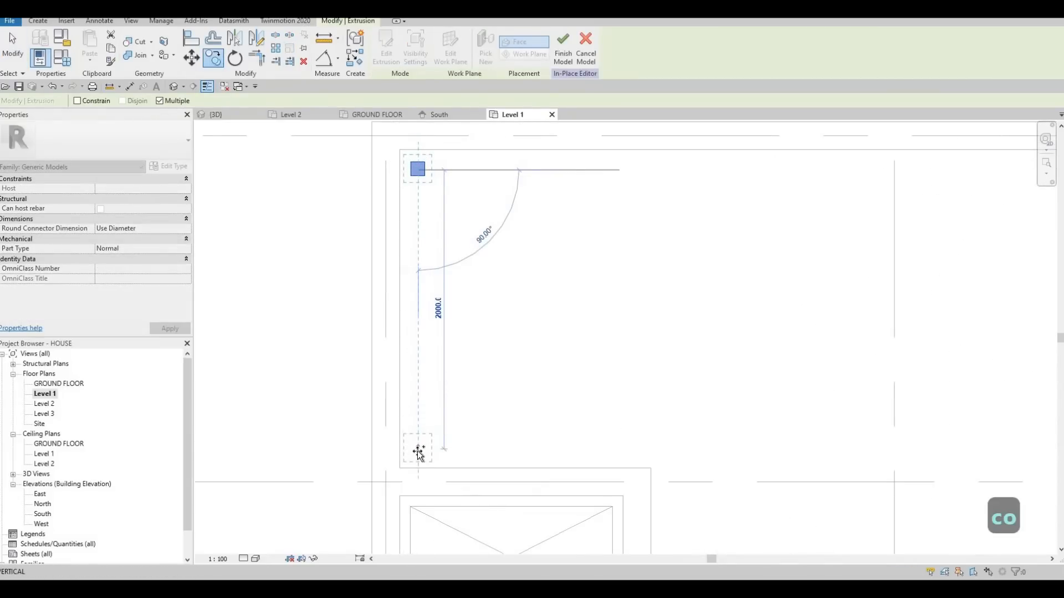
click(418, 451)
key(Escape)
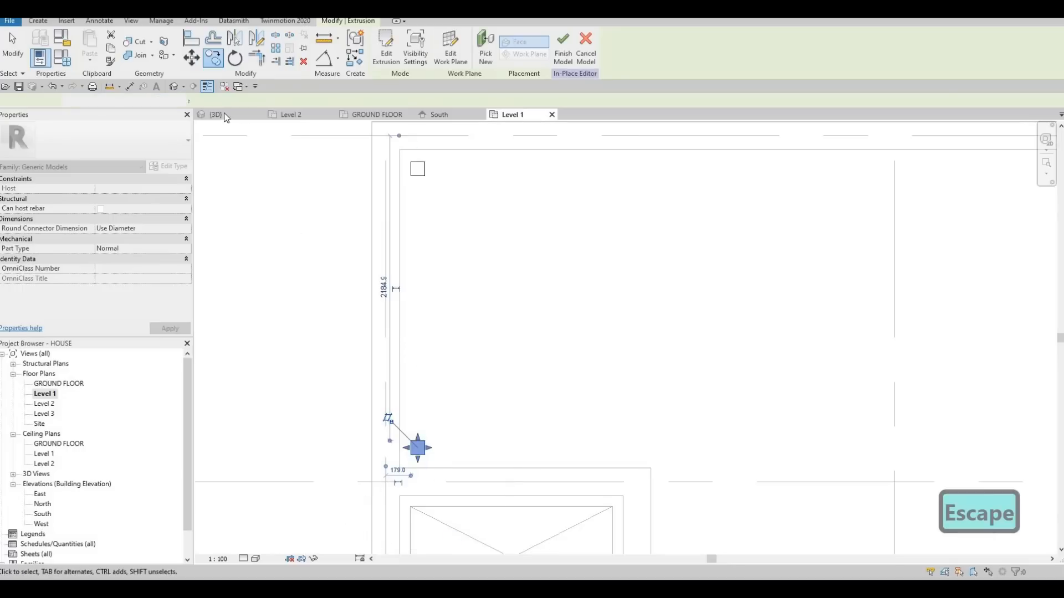
Examine the copied posts around the terrace from several angles in the 3D view.
click(215, 114)
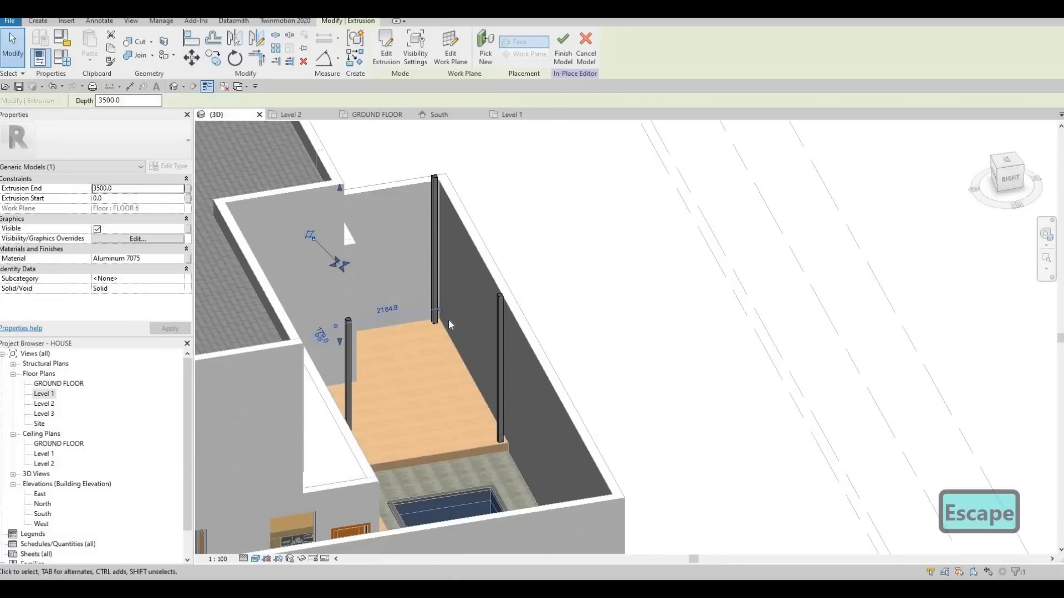
shift+middle_drag(358, 301, 360, 260)
middle_drag(334, 228, 344, 241)
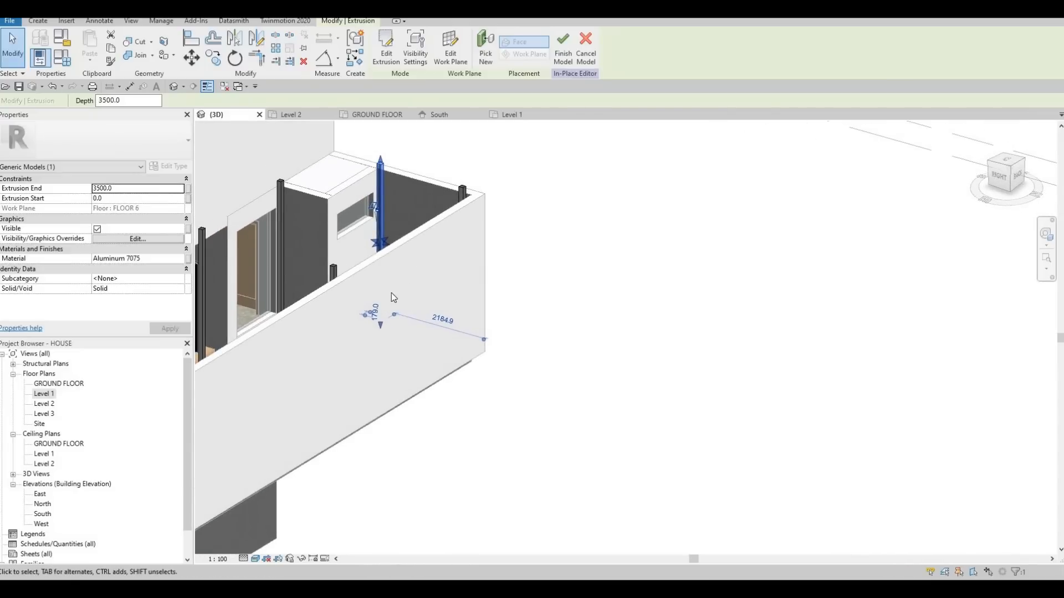
shift+middle_drag(391, 293, 468, 320)
key(Escape)
shift+middle_drag(536, 326, 583, 269)
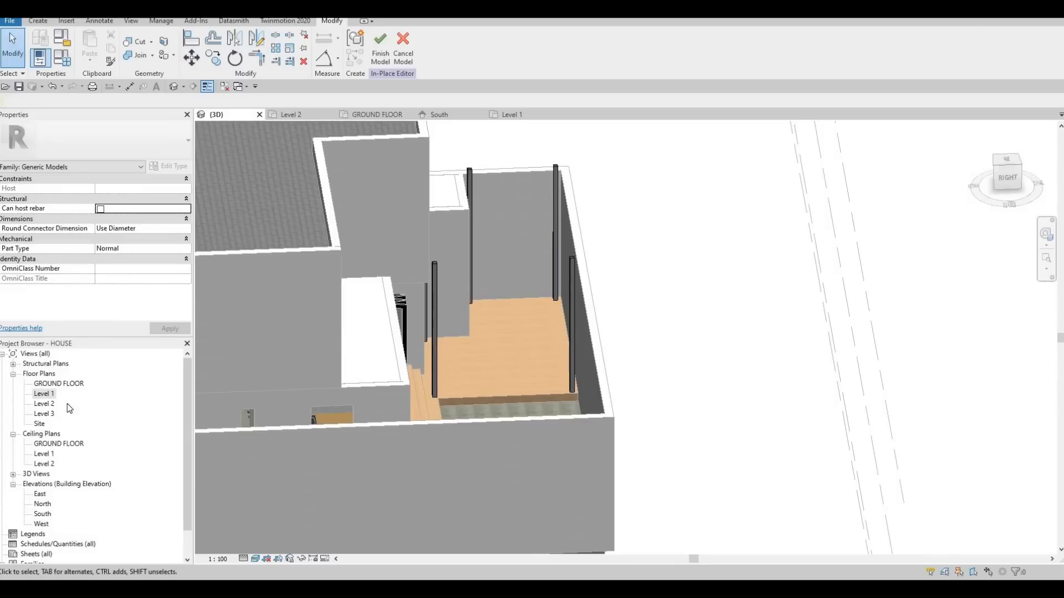
Start a new extrusion in the Level 1 plan and pick the terrace floor FLOOR 6 as its work plane.
double_click(44, 394)
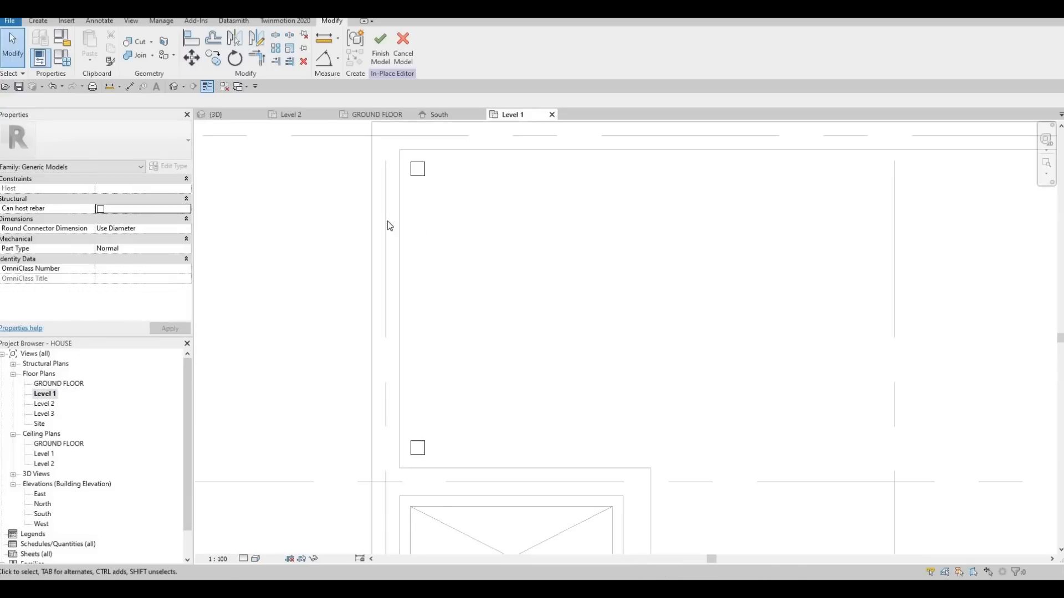
scroll(475, 277, down, 3)
key(Escape)
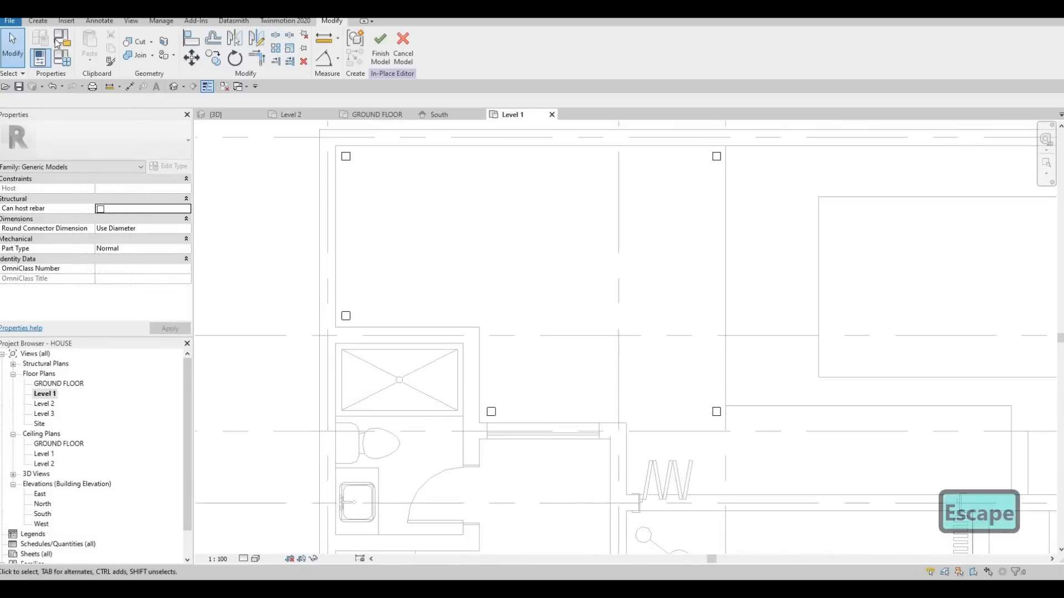
click(92, 55)
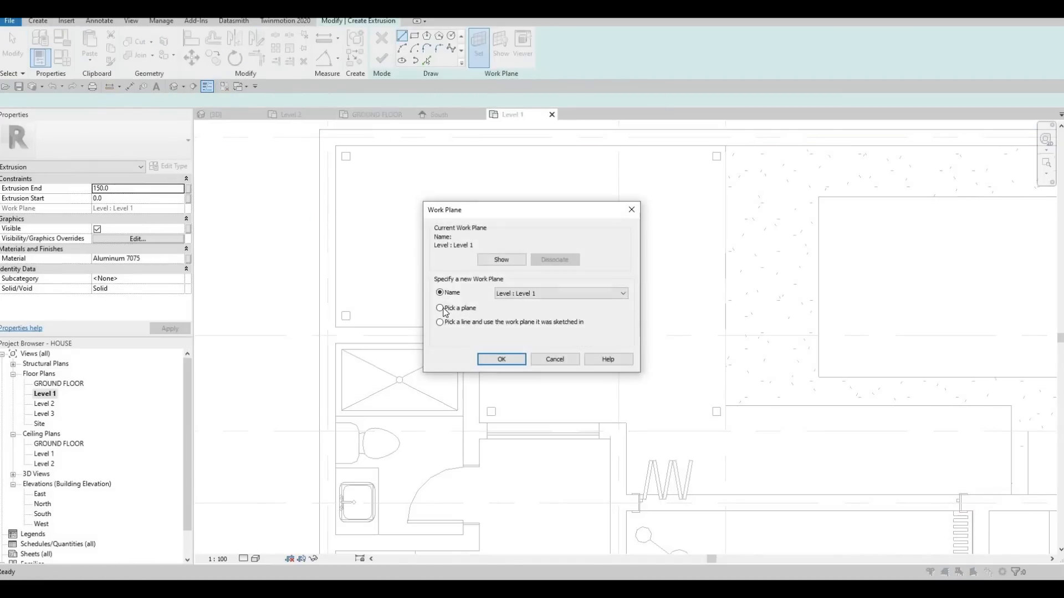
key(Return)
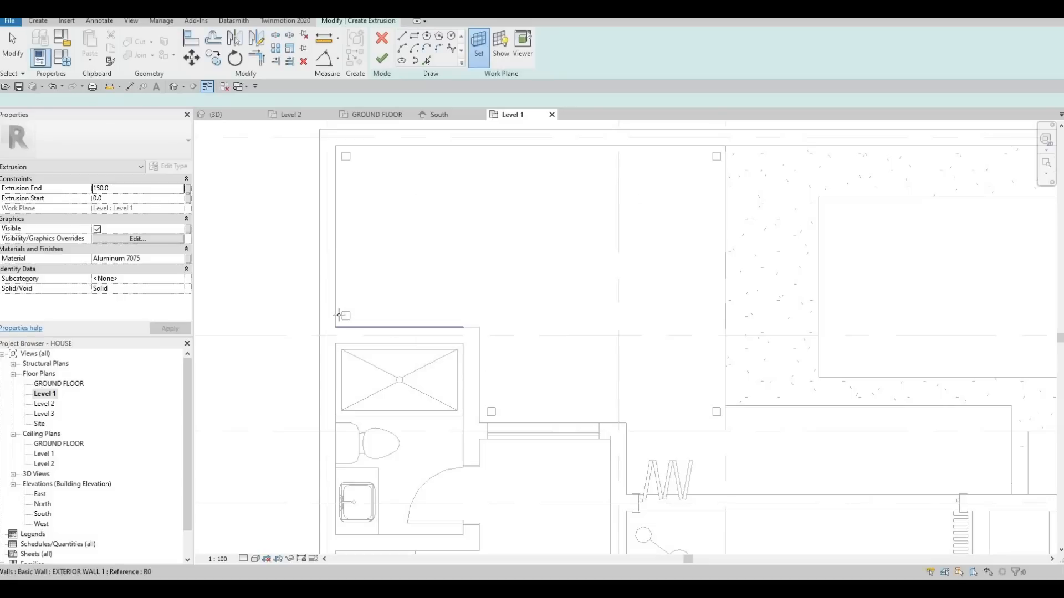
scroll(343, 314, up, 5)
key(Tab)
key(Tab)
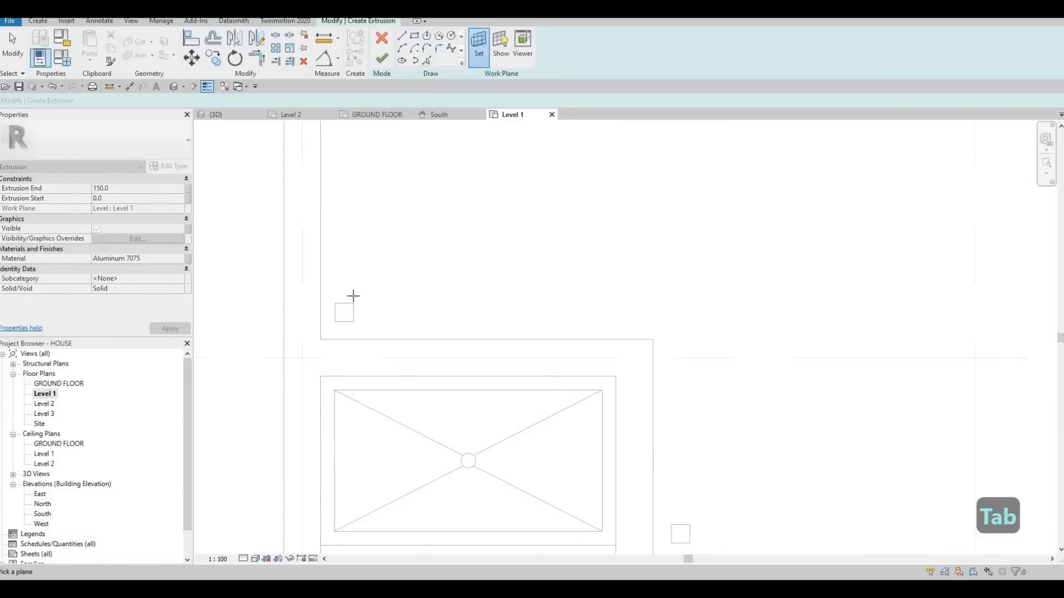
scroll(365, 206, down, 3)
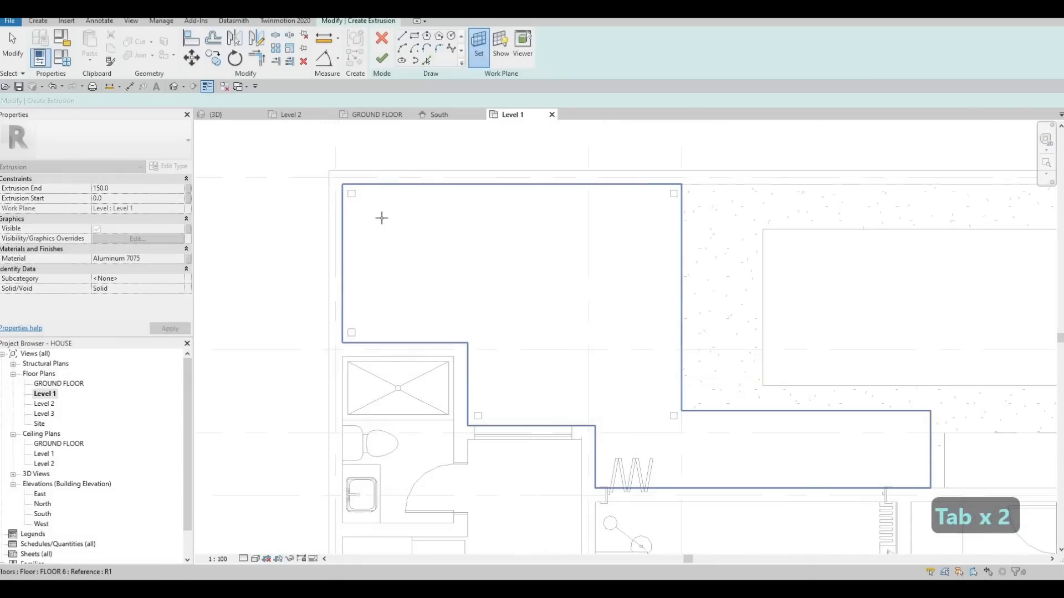
scroll(381, 217, up, 2)
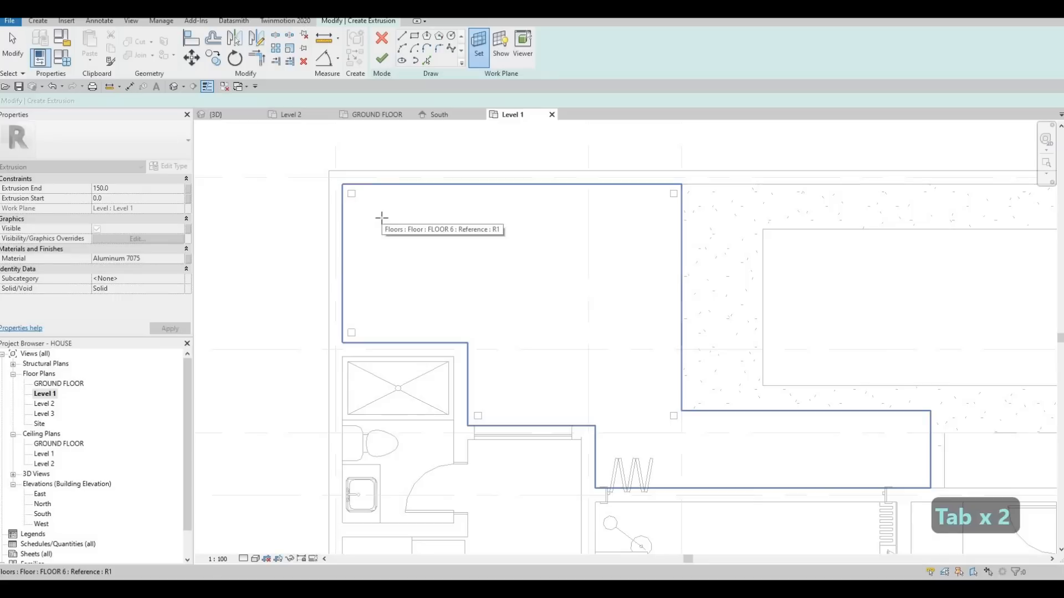
click(382, 217)
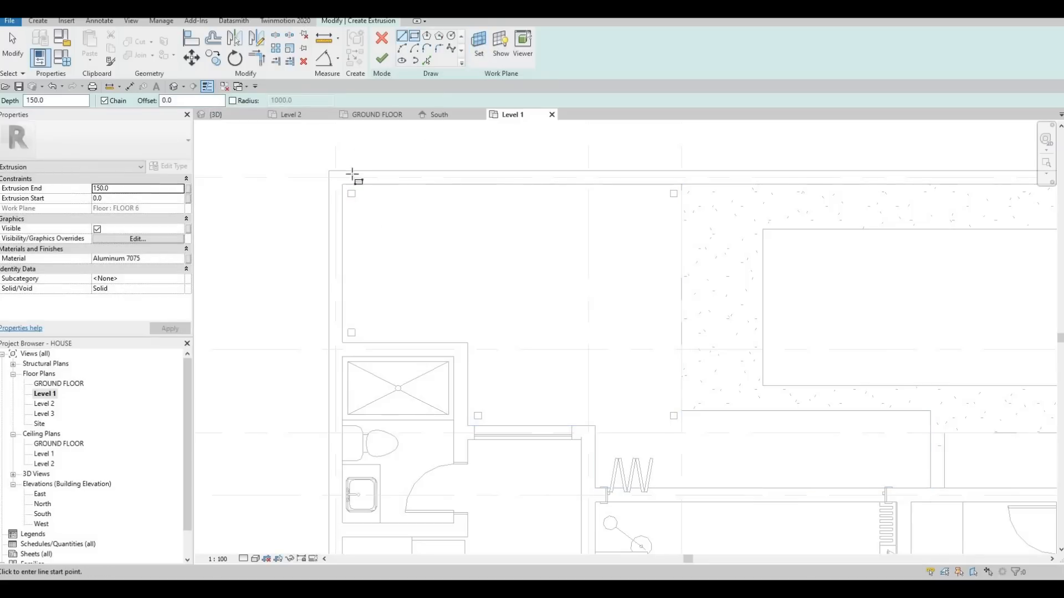
Sketch a rectangle about 4400 by 2100 mm from the corner post's outer corner, level with the outer face of the post by the shower room.
scroll(352, 194, up, 4)
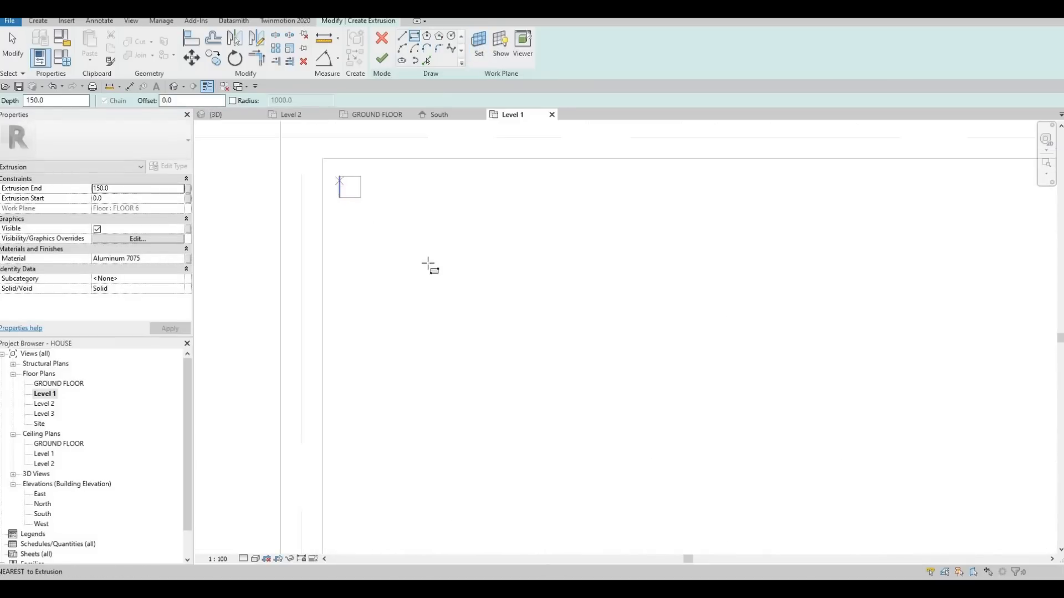
click(339, 176)
scroll(444, 278, down, 4)
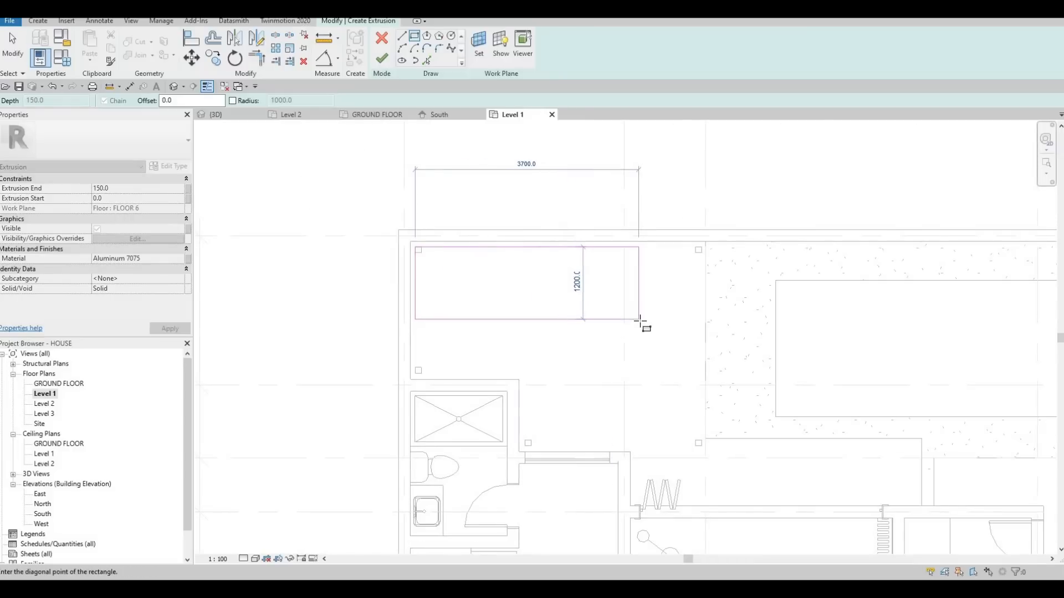
click(681, 374)
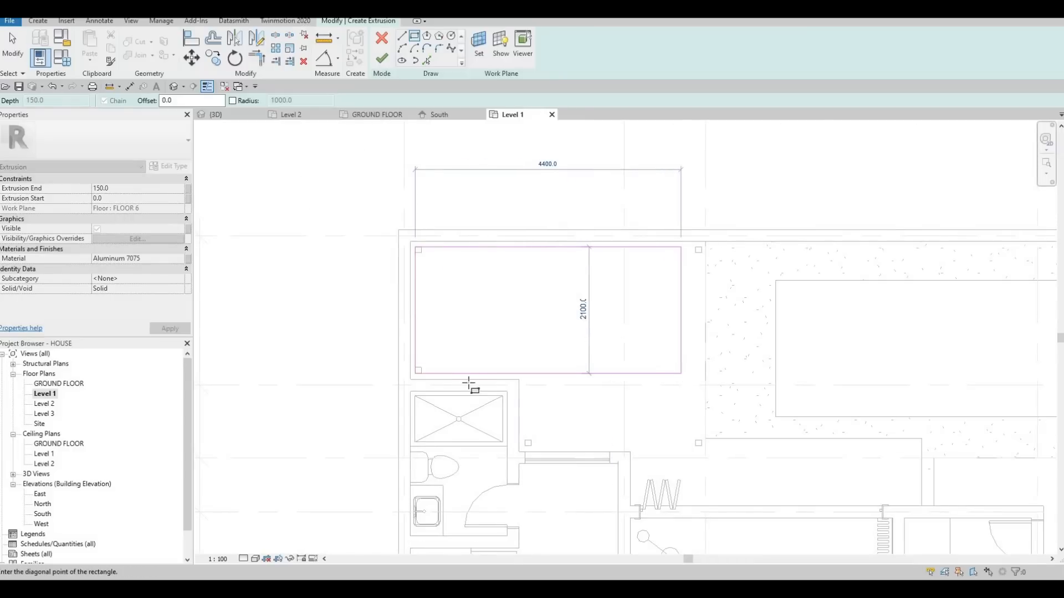
key(Escape)
scroll(397, 360, up, 9)
scroll(589, 306, down, 6)
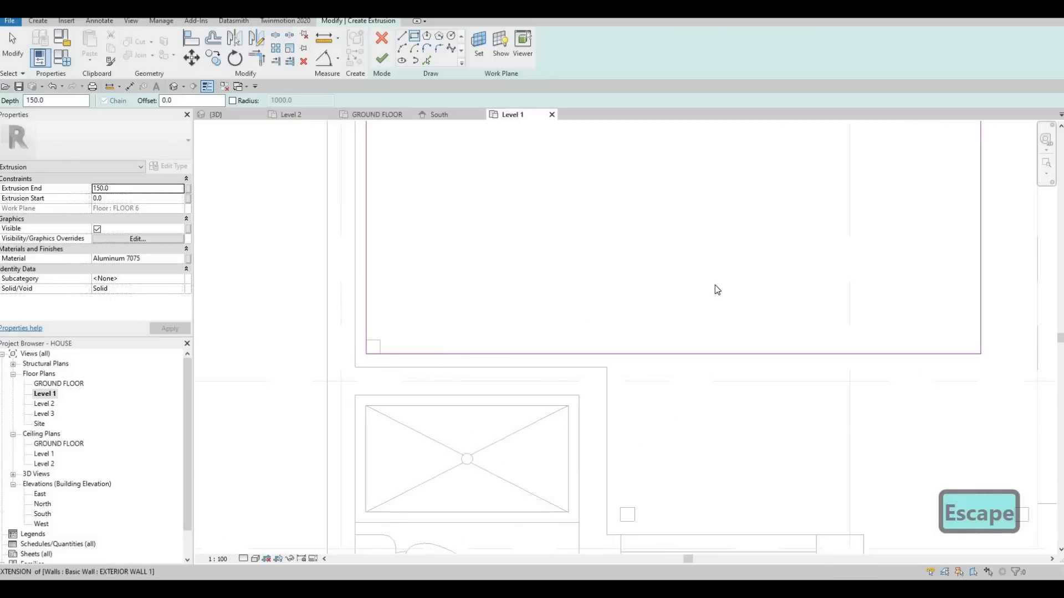
Extend the rectangle's pool-side edge to the far back-wall post and align it with the post's outer face.
mouse_move(717, 290)
middle_down()
mouse_move(786, 231)
mouse_move(730, 278)
middle_up()
scroll(768, 254, up, 3)
key(Escape)
drag(785, 222, 831, 217)
scroll(802, 221, up, 3)
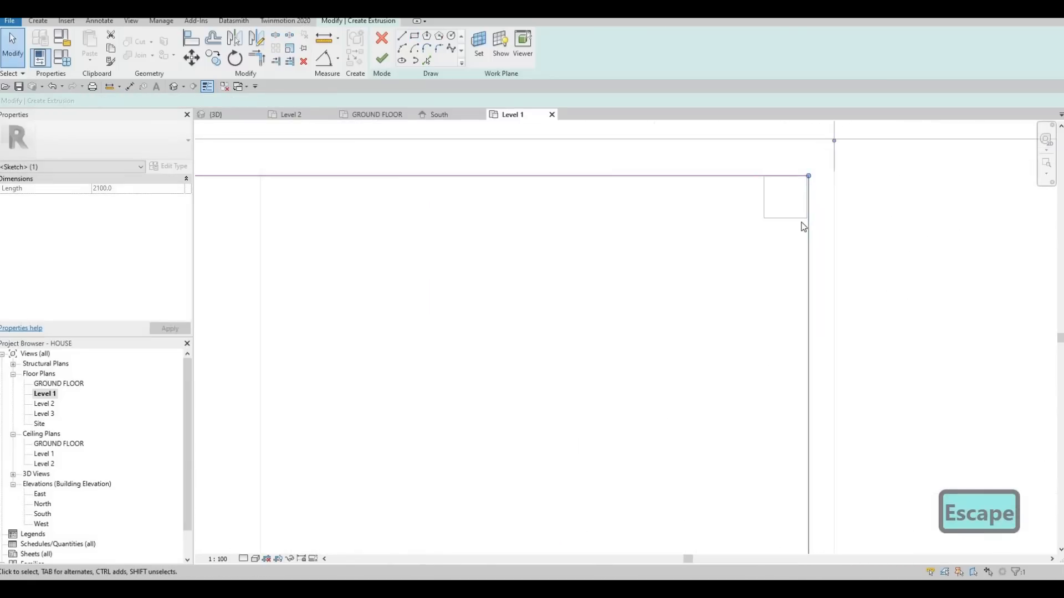
scroll(801, 222, up, 3)
key(a)
key(l)
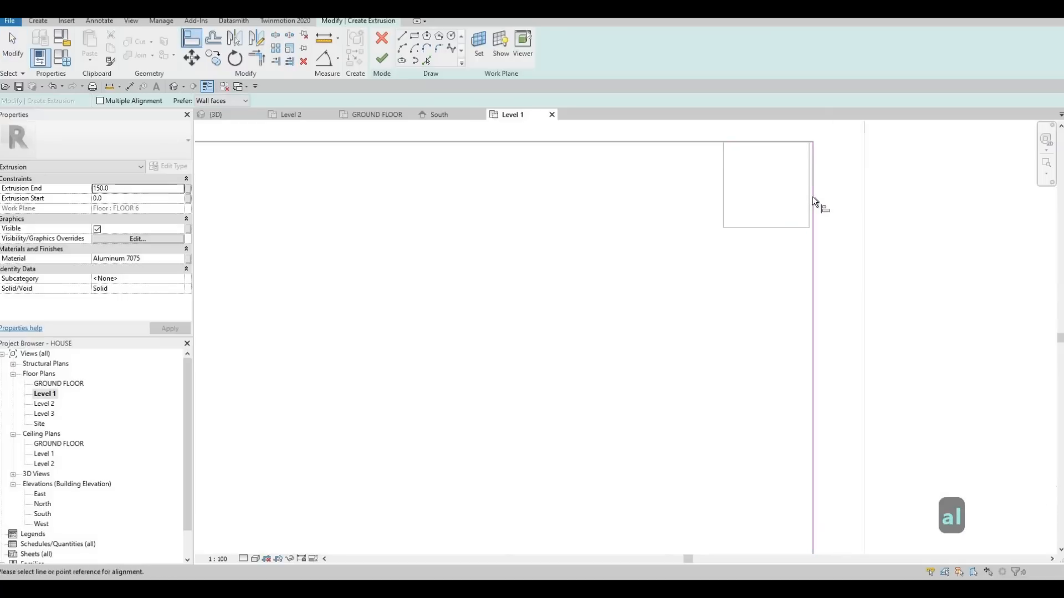
key(Escape)
scroll(760, 221, down, 9)
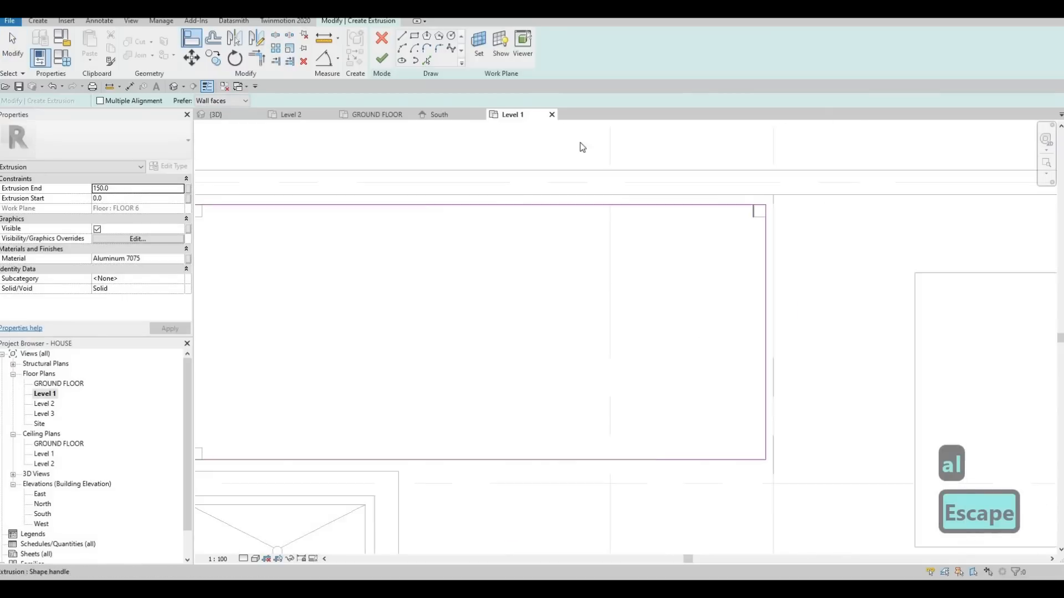
middle_drag(656, 325, 655, 248)
key(Escape)
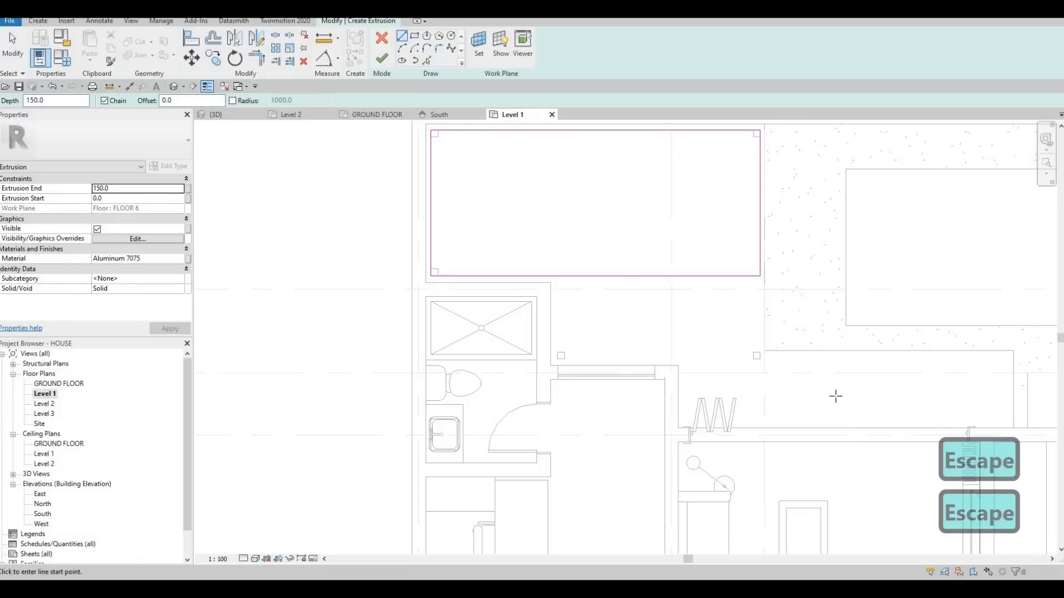
Draw a line along the outer face of the two posts at the back wall, and a short perpendicular line along the step-side post's outer face.
scroll(836, 396, up, 4)
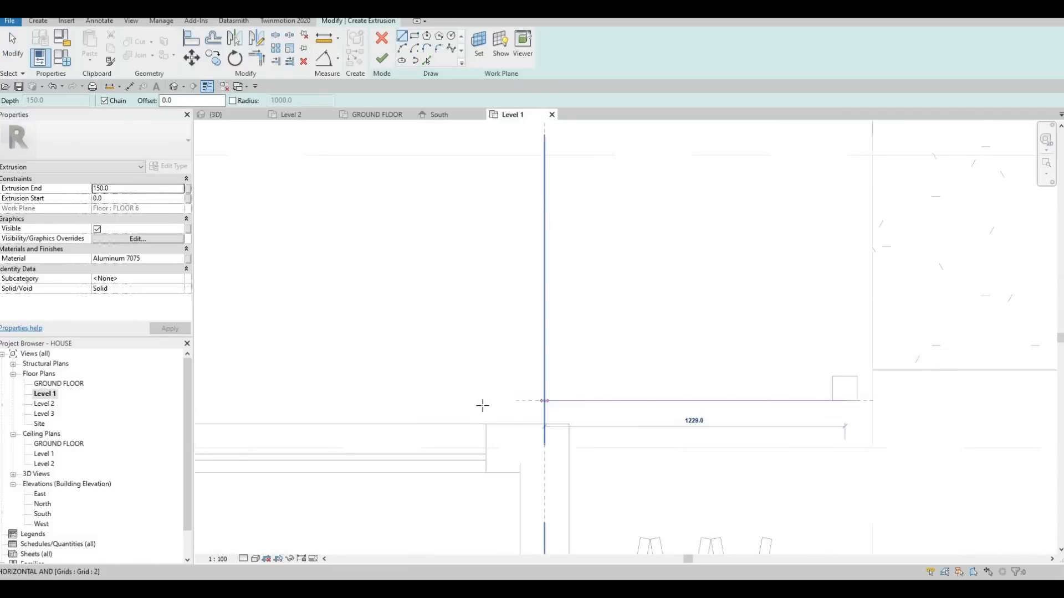
click(485, 402)
key(Escape)
middle_drag(394, 378, 675, 362)
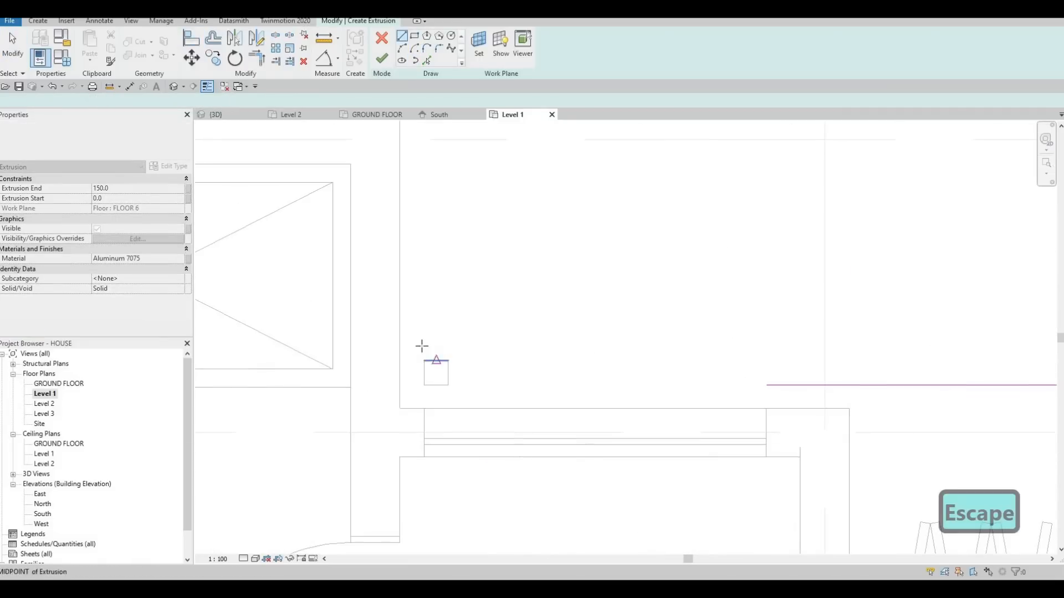
click(424, 373)
click(424, 298)
key(Escape)
key(Escape)
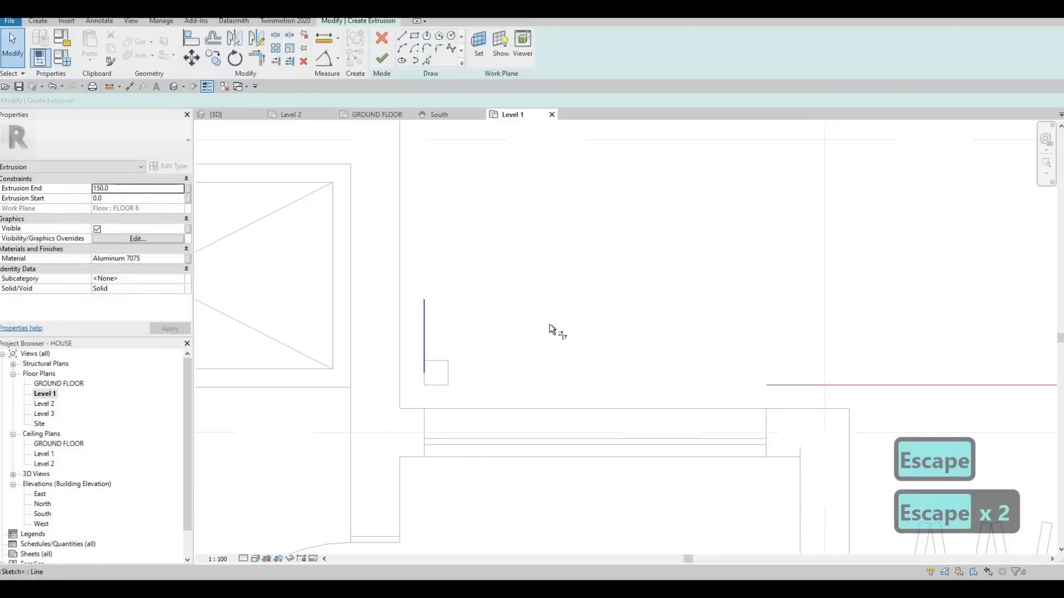
Trim the line along the back wall and the short perpendicular line into a corner at the step-side post.
key(t)
key(r)
scroll(707, 354, down, 2)
click(707, 352)
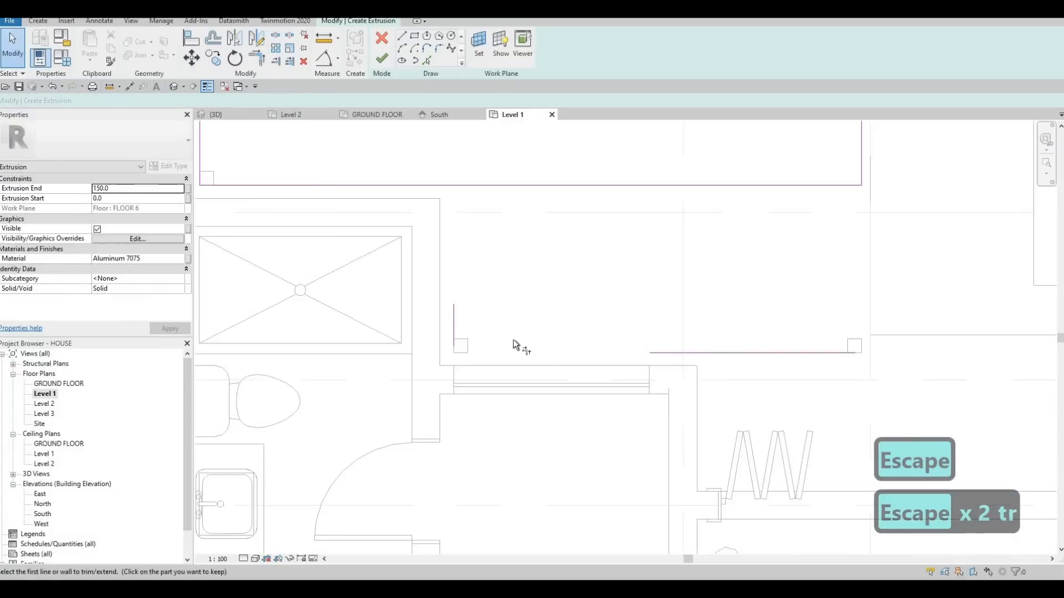
click(455, 320)
click(454, 321)
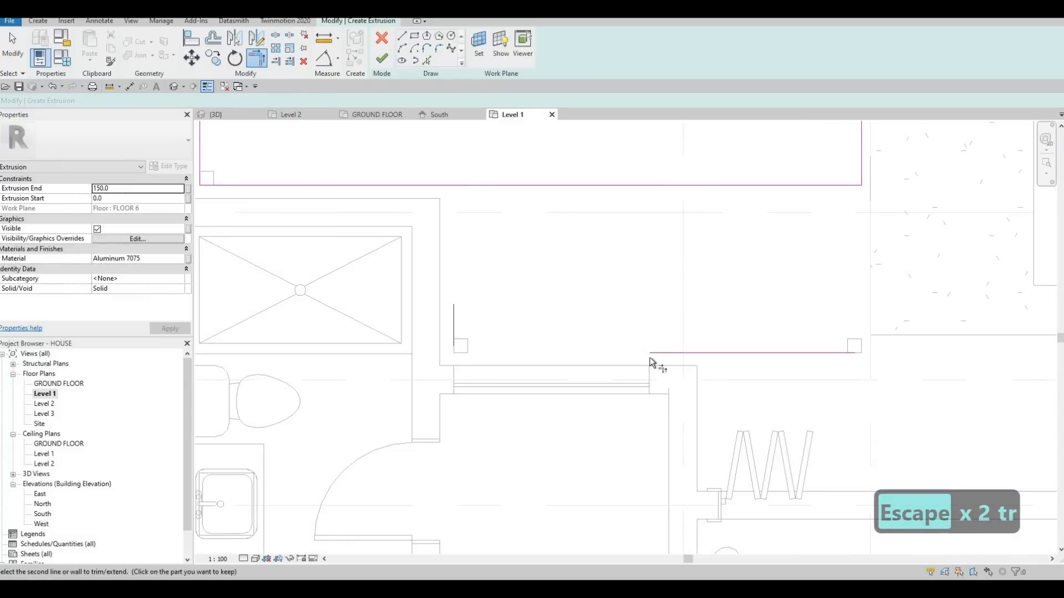
Trim the short line to the shower-side edge and the back-wall line to the pool-side edge, closing the L-shaped outline.
click(454, 318)
click(427, 184)
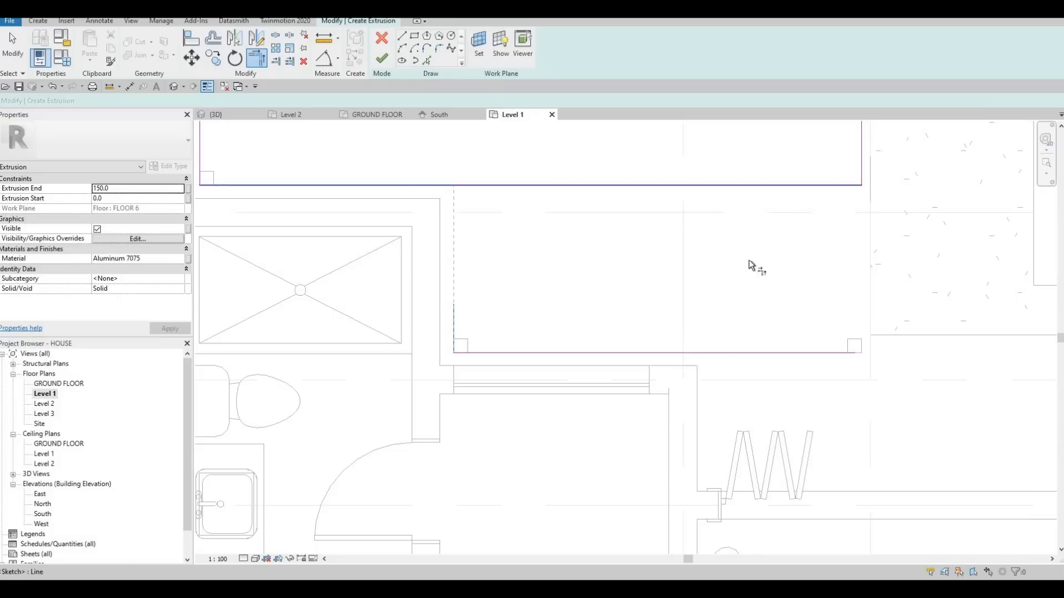
click(803, 353)
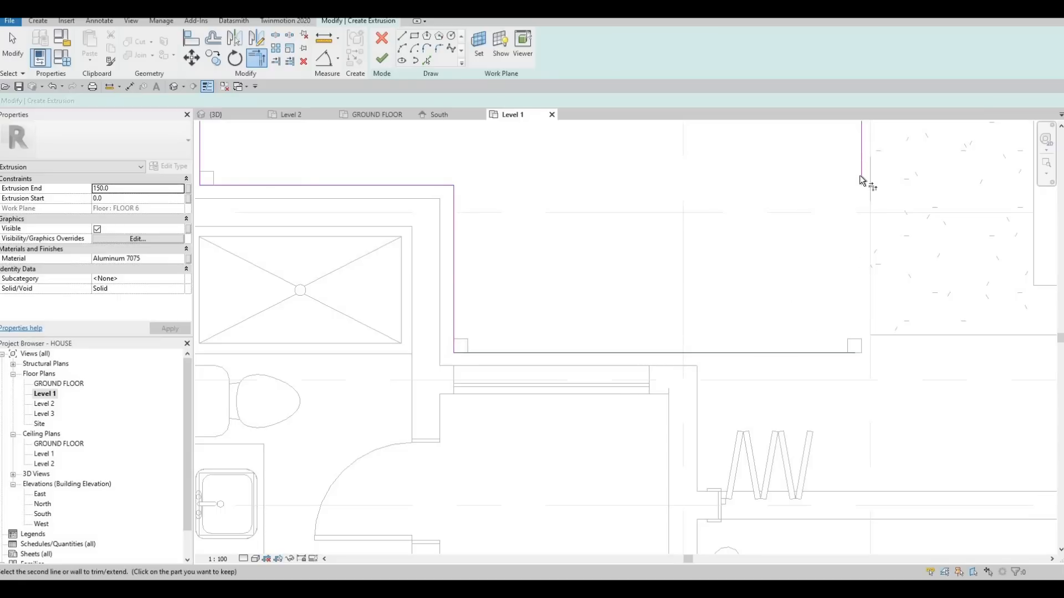
click(861, 176)
scroll(645, 308, down, 2)
key(Escape)
key(Escape)
middle_drag(645, 308, 613, 374)
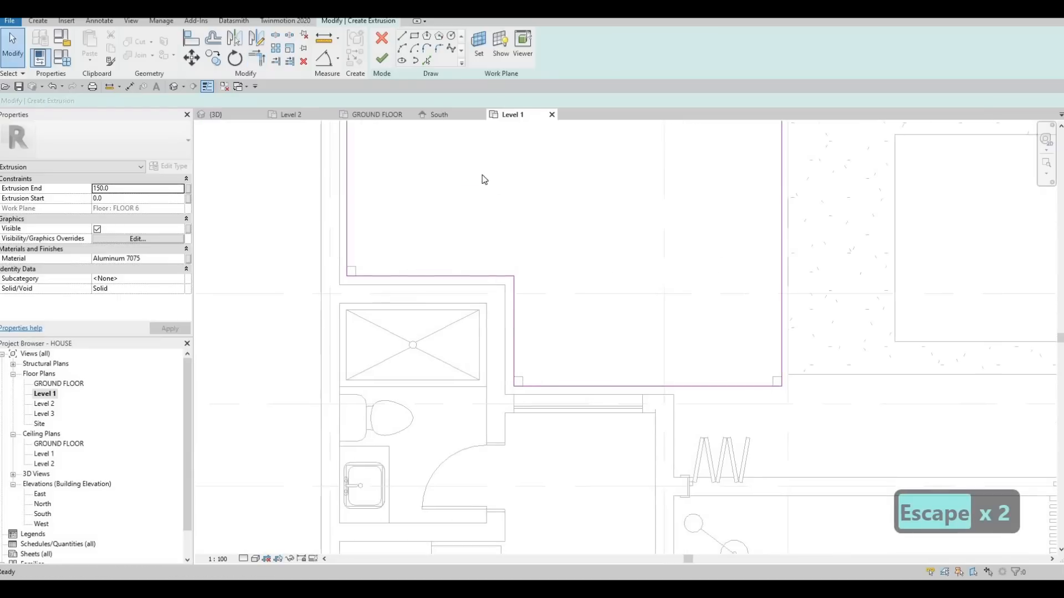
Add inner lines around the L-shaped outline by picking its edges with a 100 mm offset.
scroll(382, 134, up, 5)
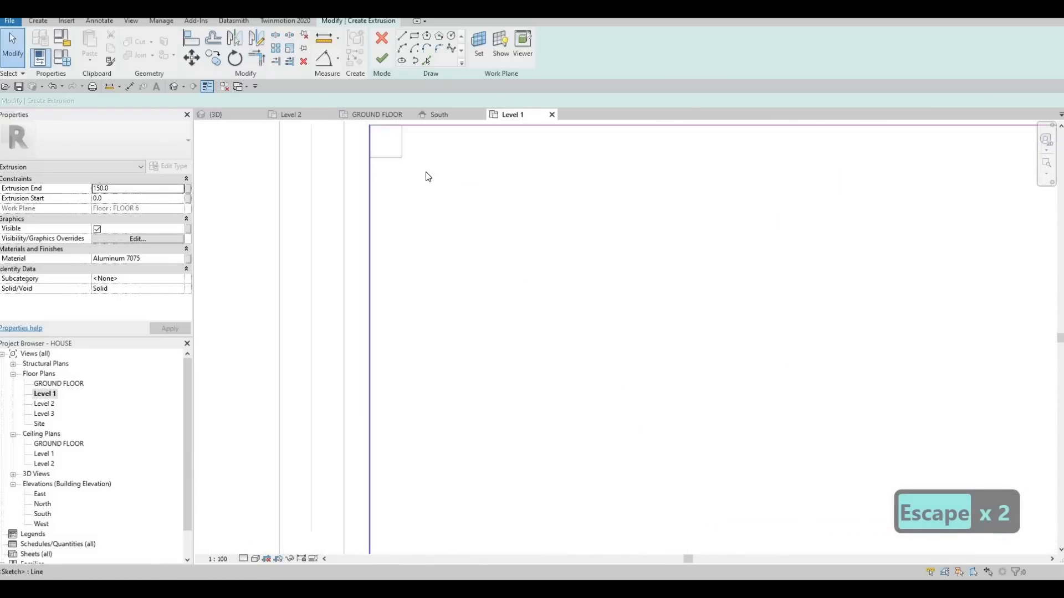
scroll(428, 176, down, 4)
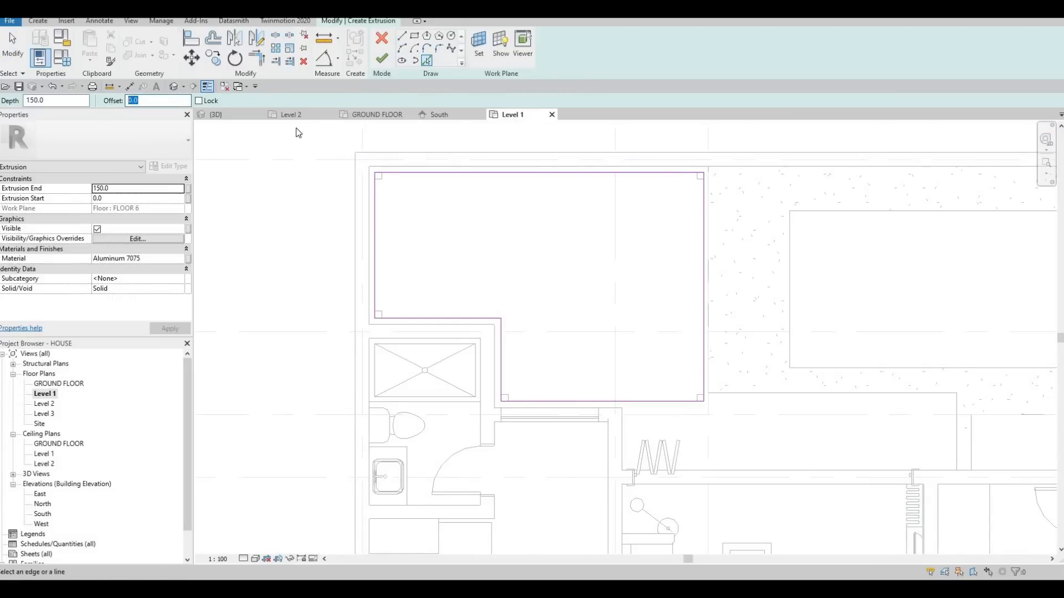
text(100)
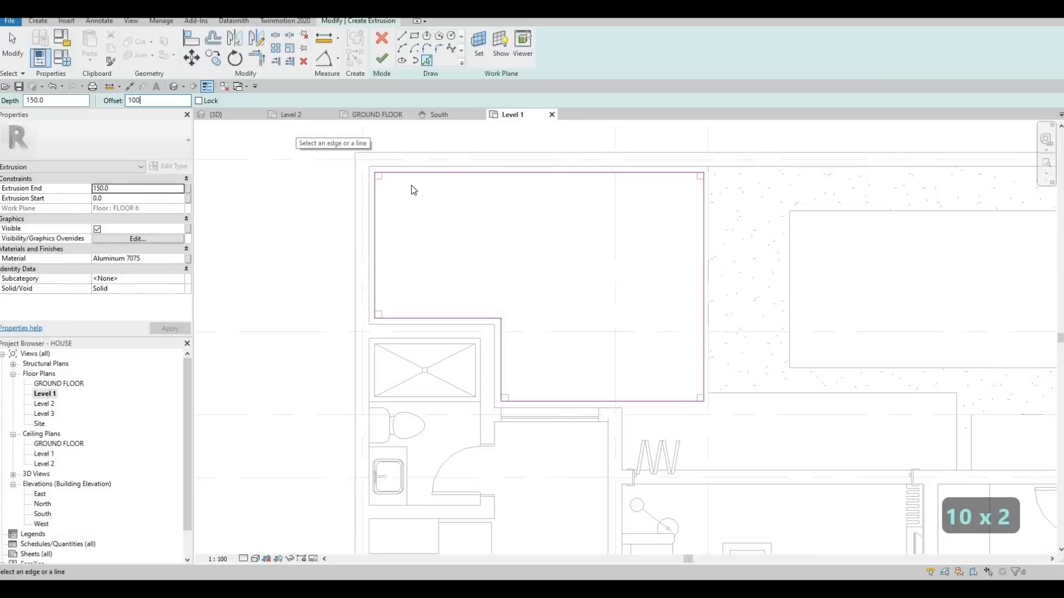
click(378, 246)
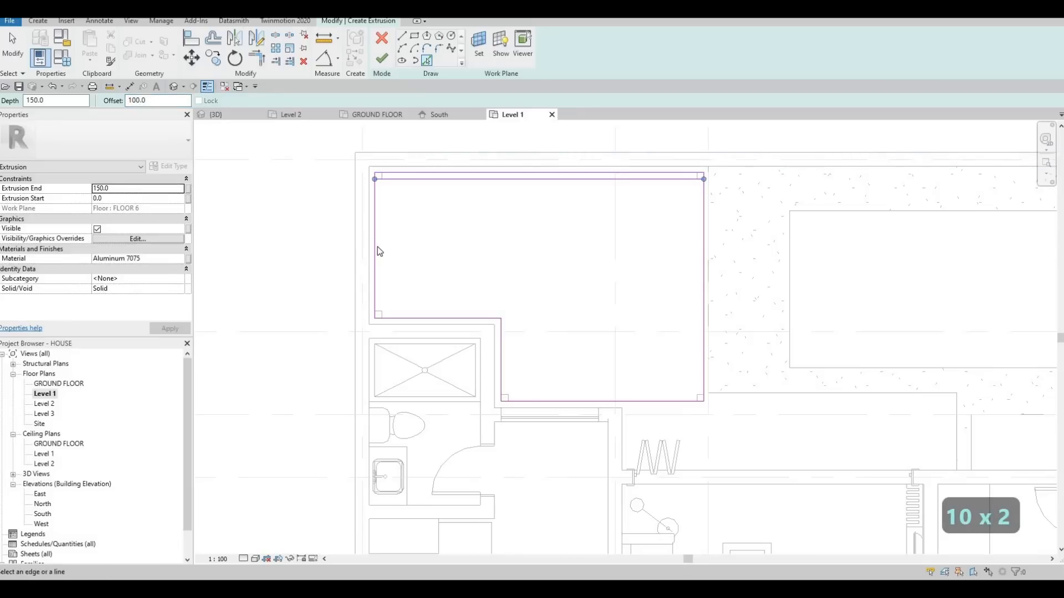
click(377, 247)
click(490, 319)
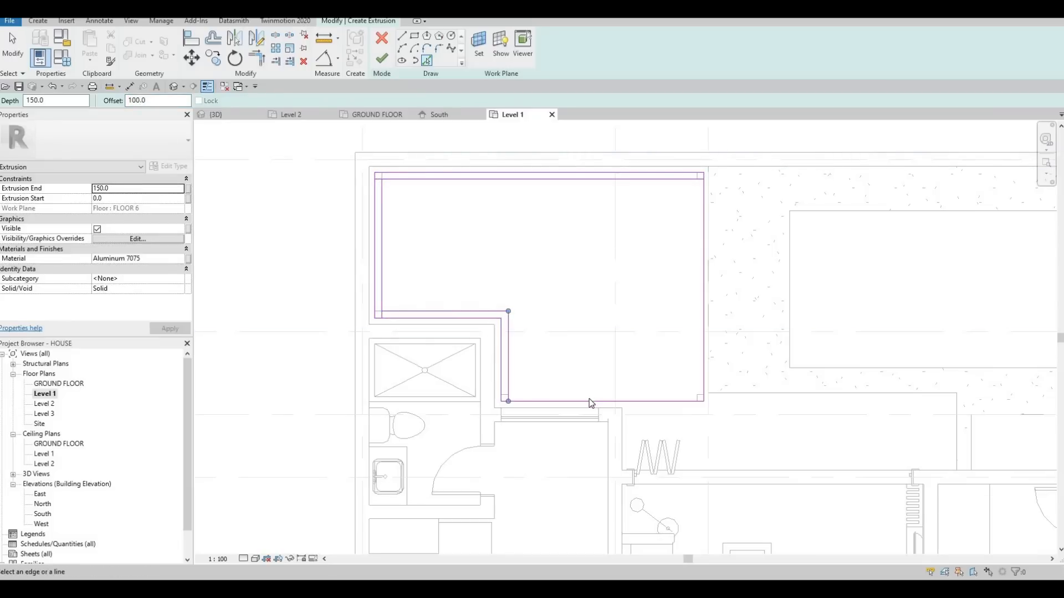
click(703, 330)
key(Escape)
key(Escape)
Trim the corners of the offset lines to form a closed inner L-shaped loop.
key(t)
key(r)
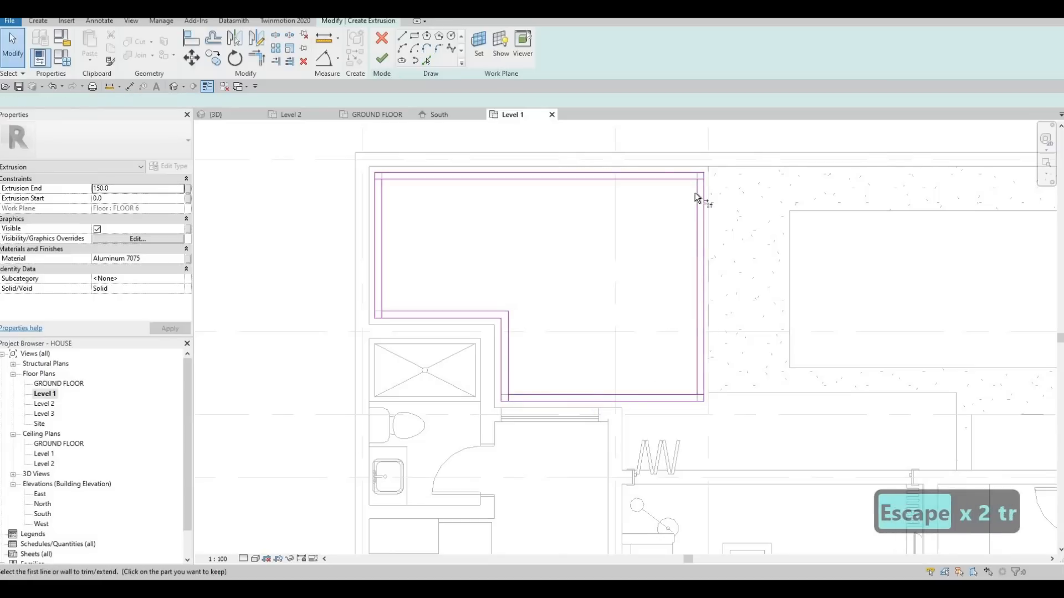
click(695, 185)
click(686, 180)
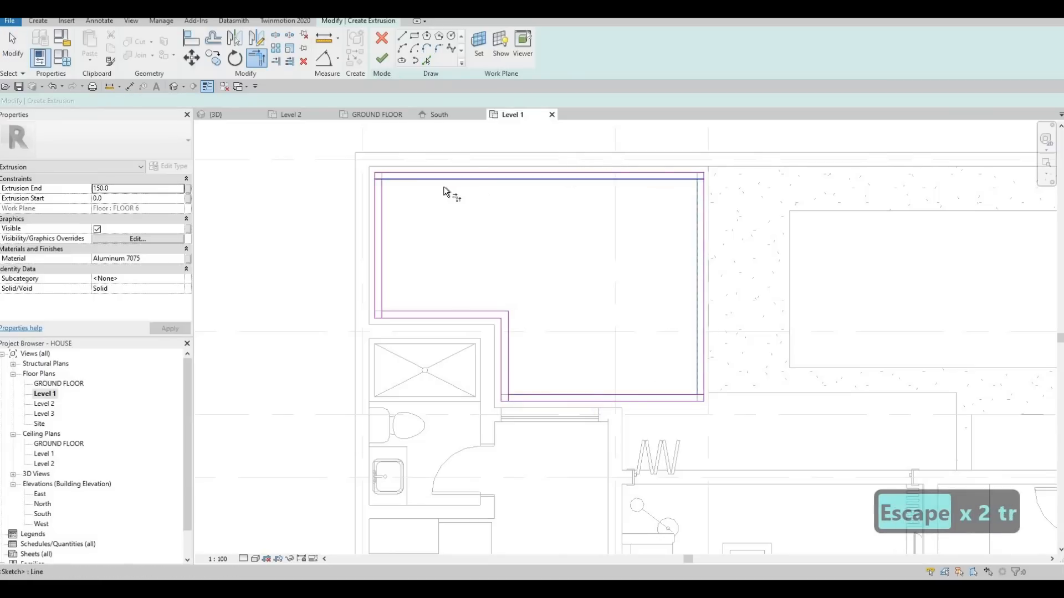
click(394, 180)
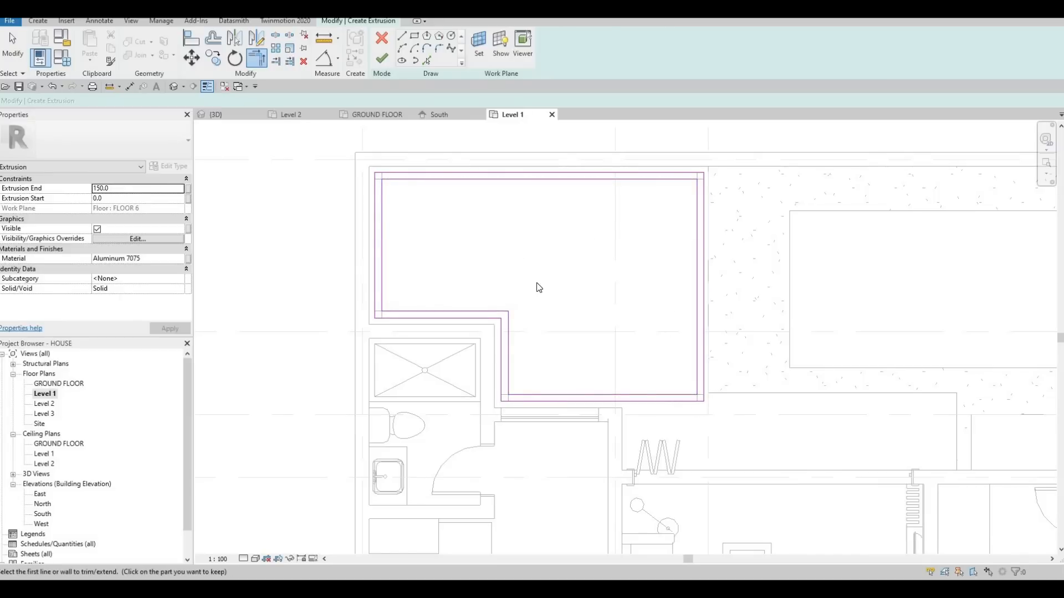
key(Escape)
middle_drag(568, 302, 536, 304)
key(Escape)
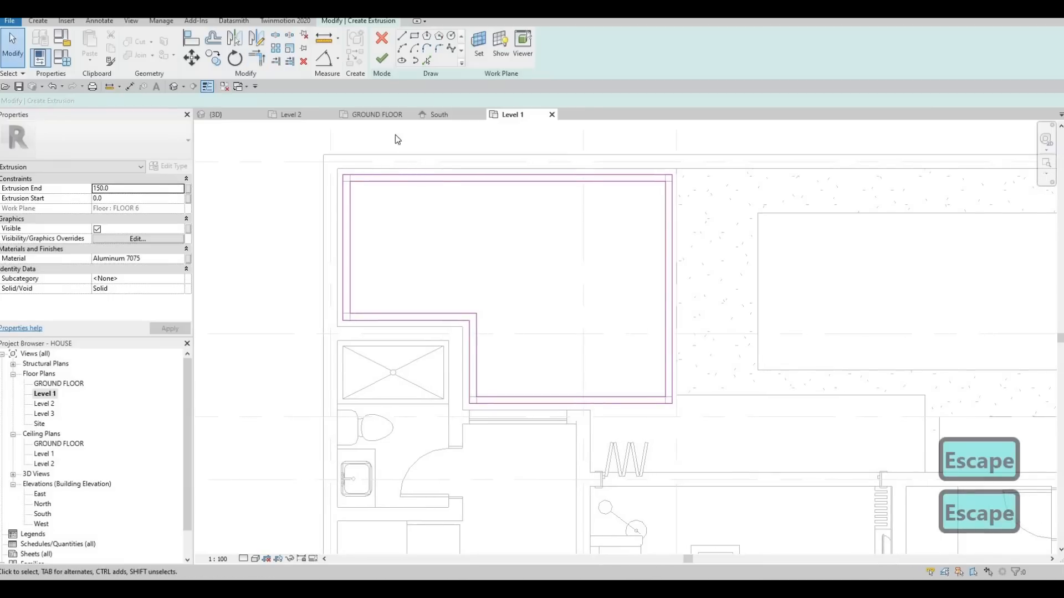
Draw a 1900 mm line across the narrow part of the inner loop, 600 mm from its short outer side.
key(l)
key(i)
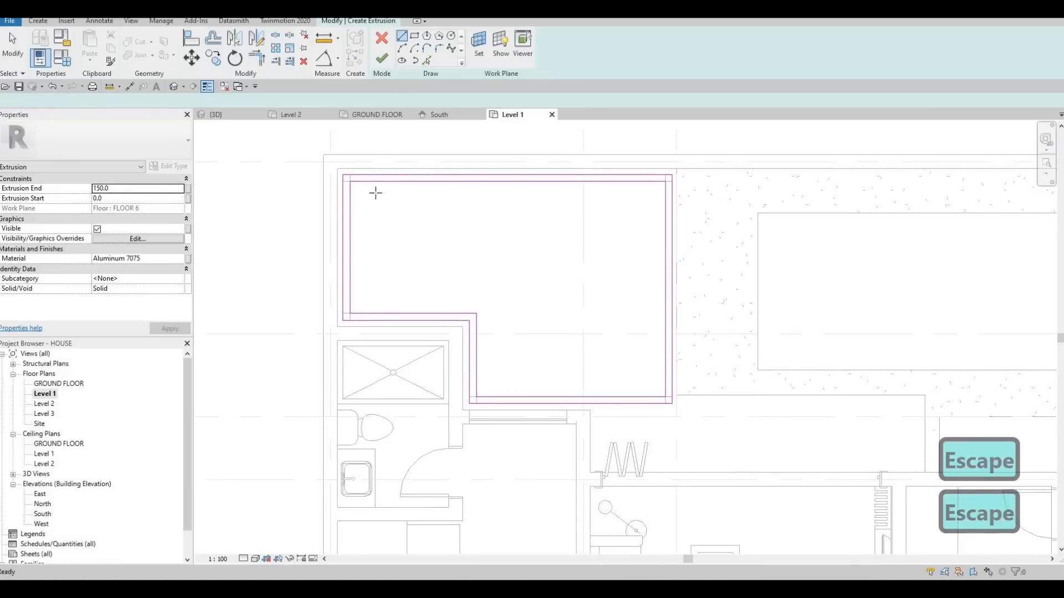
click(391, 182)
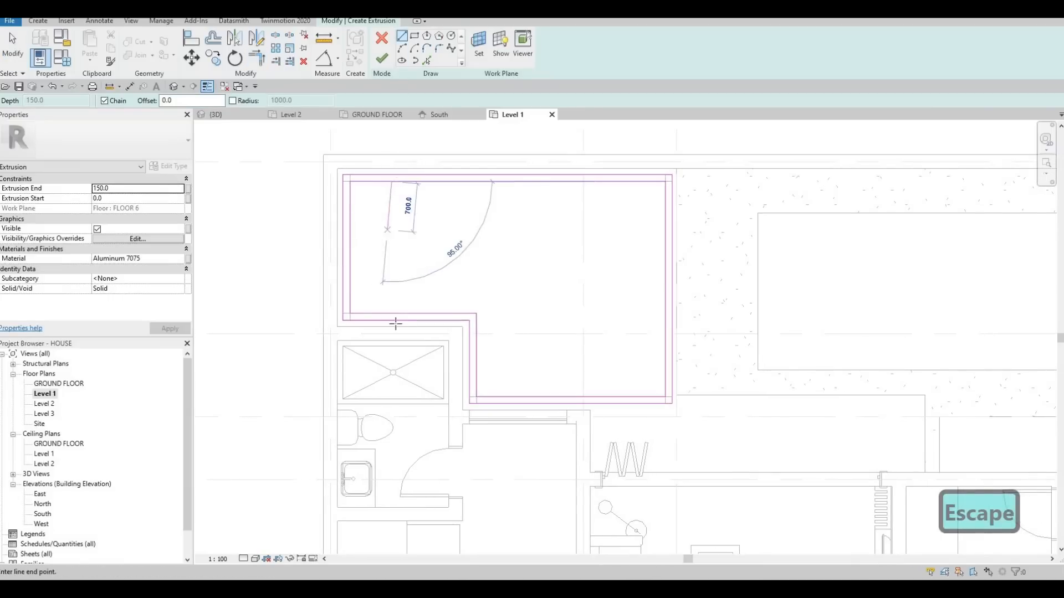
click(379, 256)
key(Escape)
key(Escape)
key(Escape)
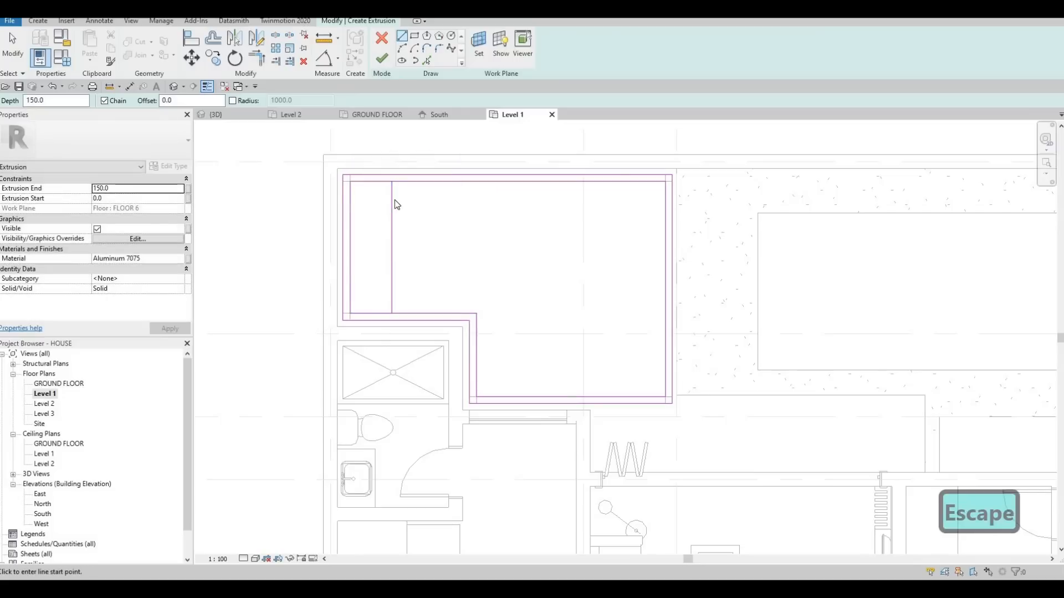
Copy the cross line 50 mm towards the pool to form a slat.
scroll(395, 191, up, 2)
click(396, 194)
key(c)
key(o)
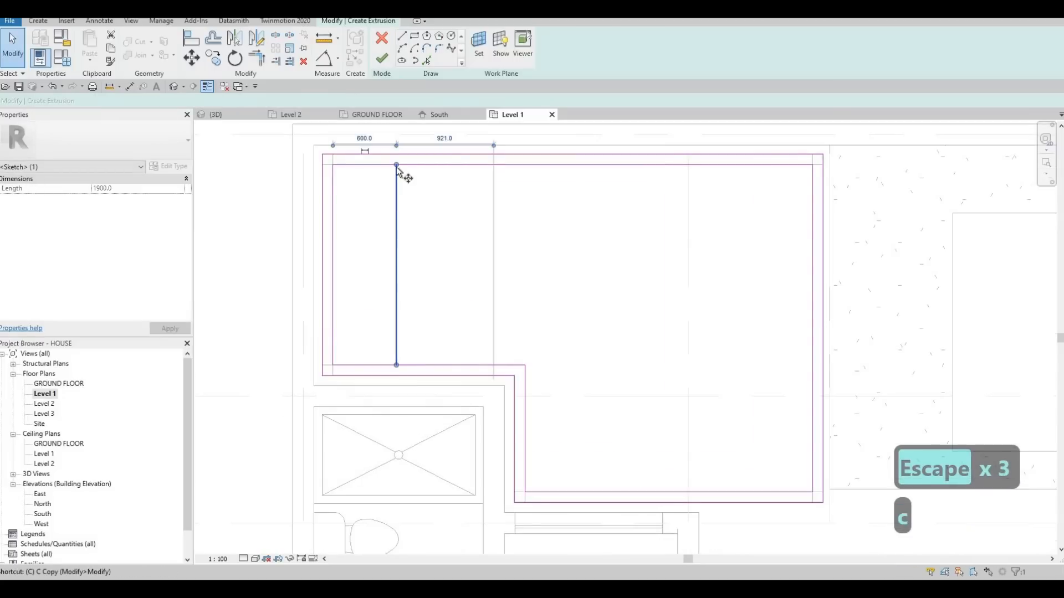
click(403, 166)
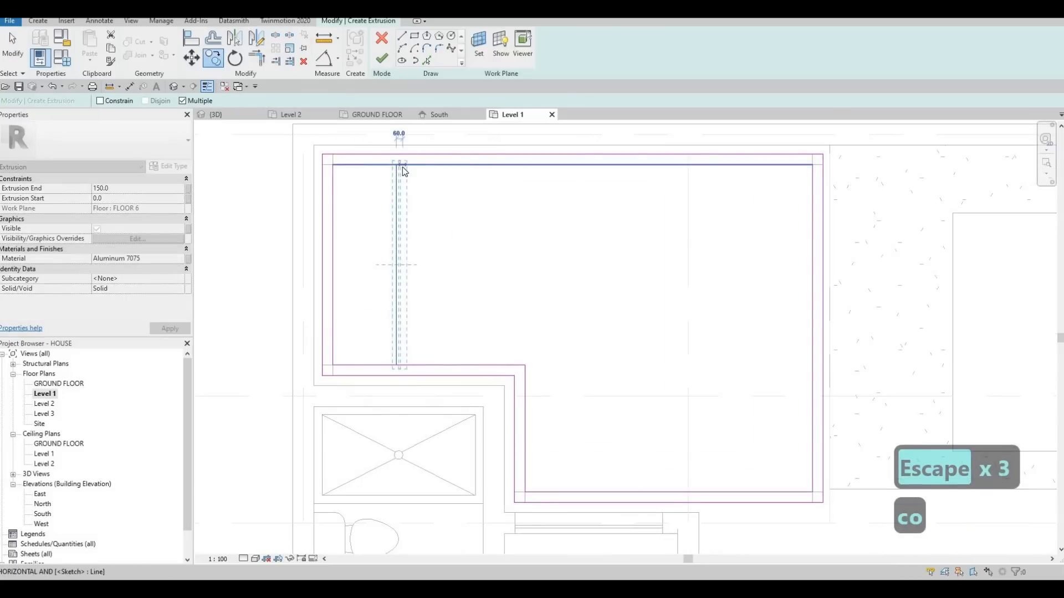
text(50)
key(Return)
key(Escape)
key(Escape)
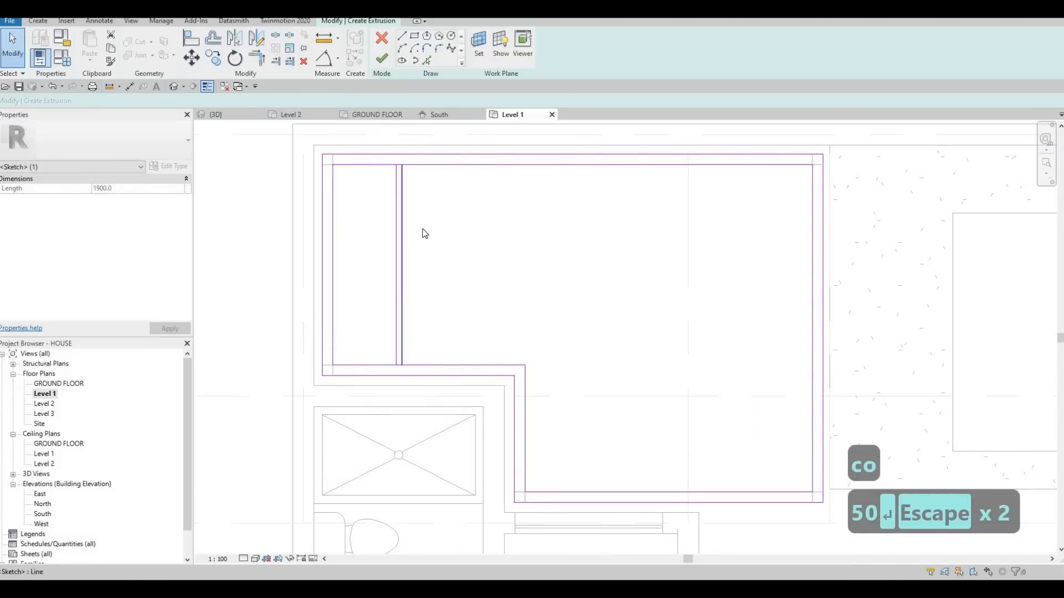
scroll(421, 227, down, 2)
key(Escape)
scroll(413, 210, up, 1)
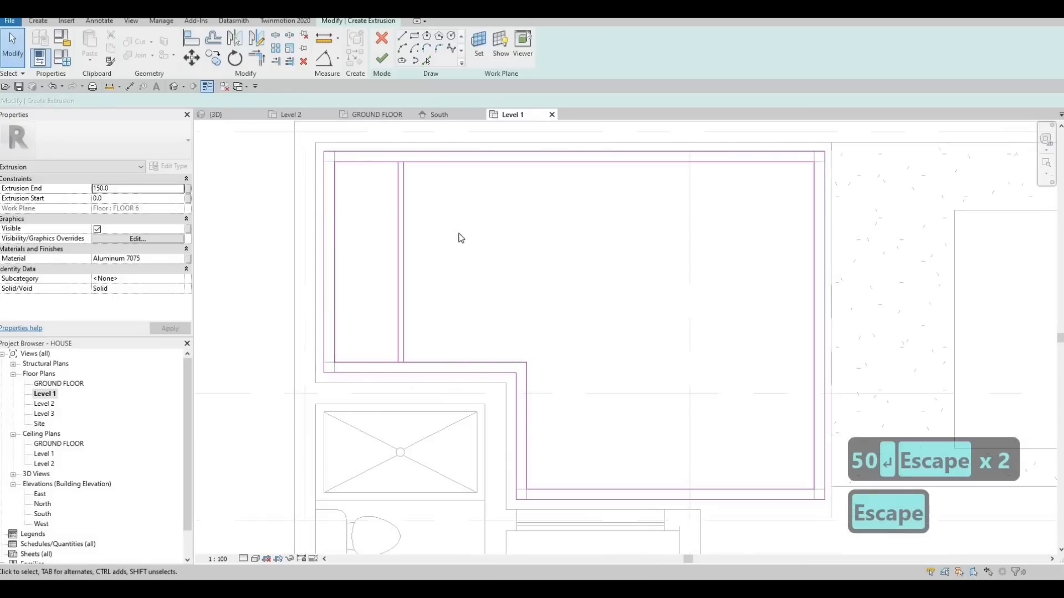
key(Escape)
click(373, 205)
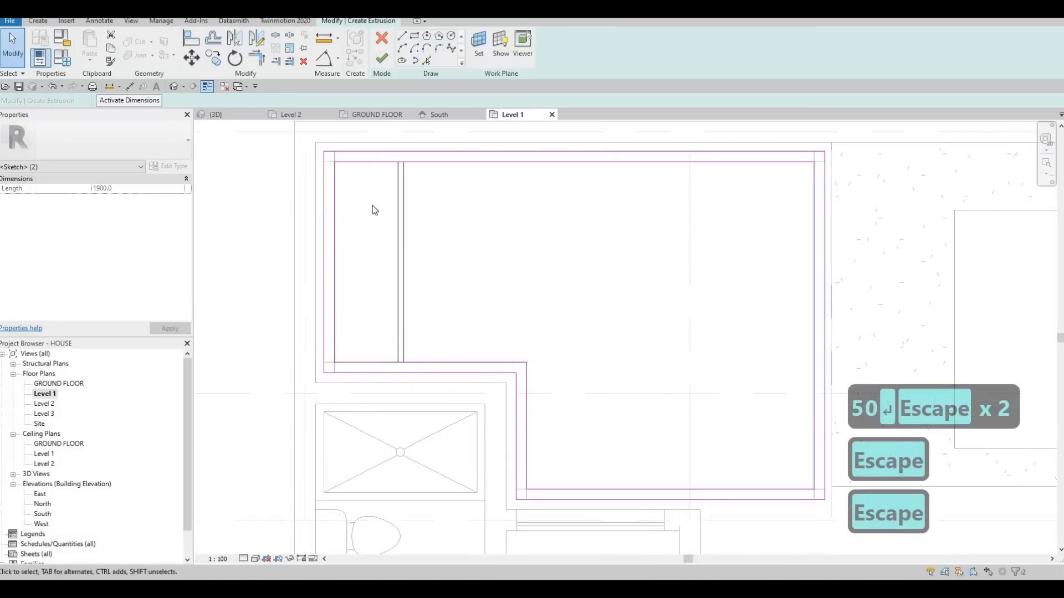
key(c)
key(o)
scroll(370, 176, up, 1)
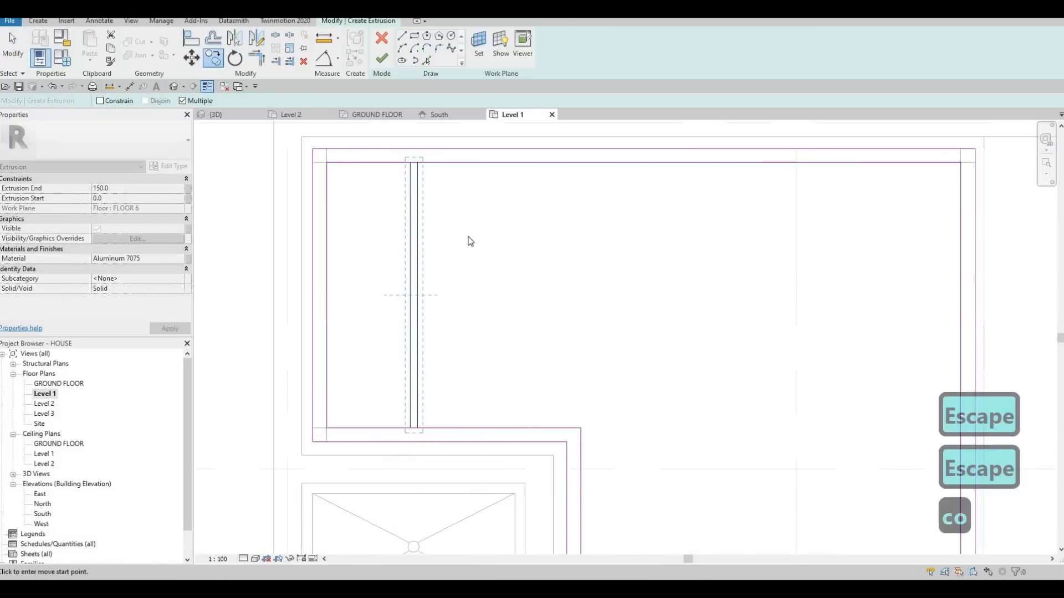
key(Escape)
Move the pair of slat lines closer to the inner loop's short outer side.
drag(380, 205, 378, 204)
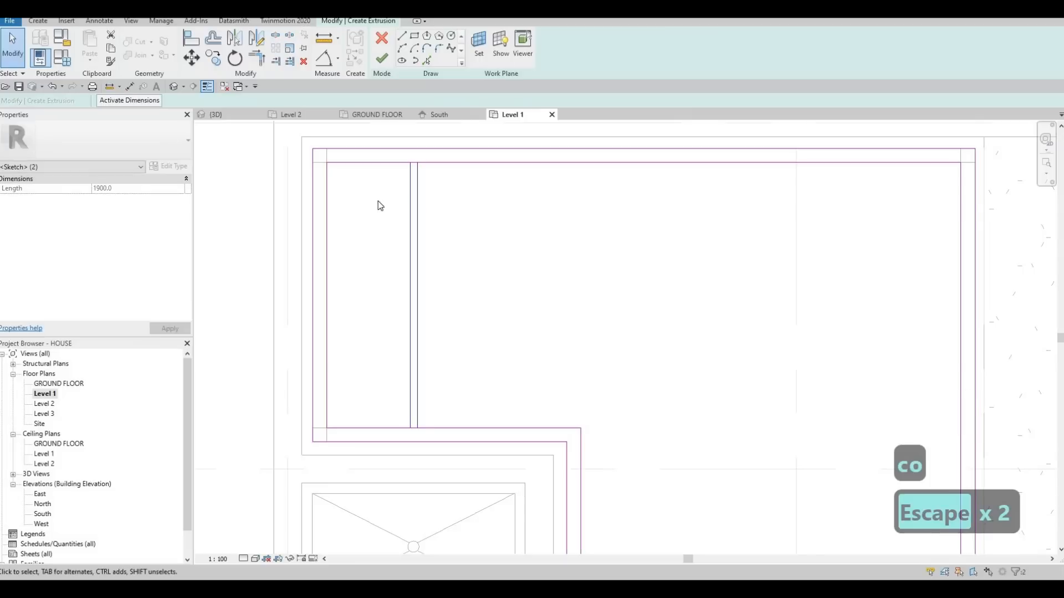
key(m)
key(v)
click(414, 160)
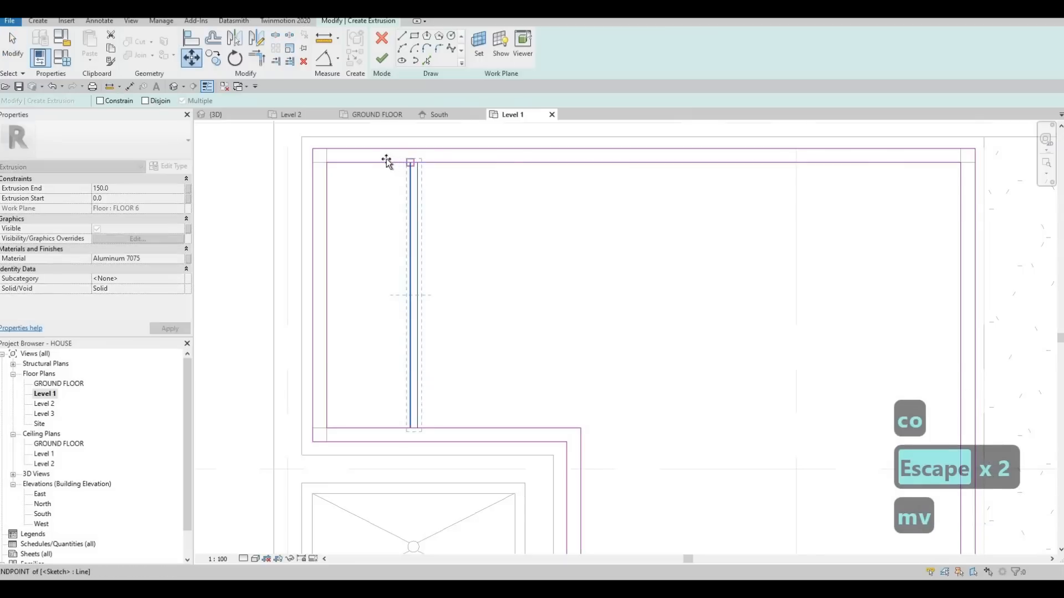
key(Escape)
key(Escape)
Copy the slat pair three times towards the pool, spaced about 470 mm apart, up to the step in the outline.
drag(454, 290, 365, 245)
key(c)
key(o)
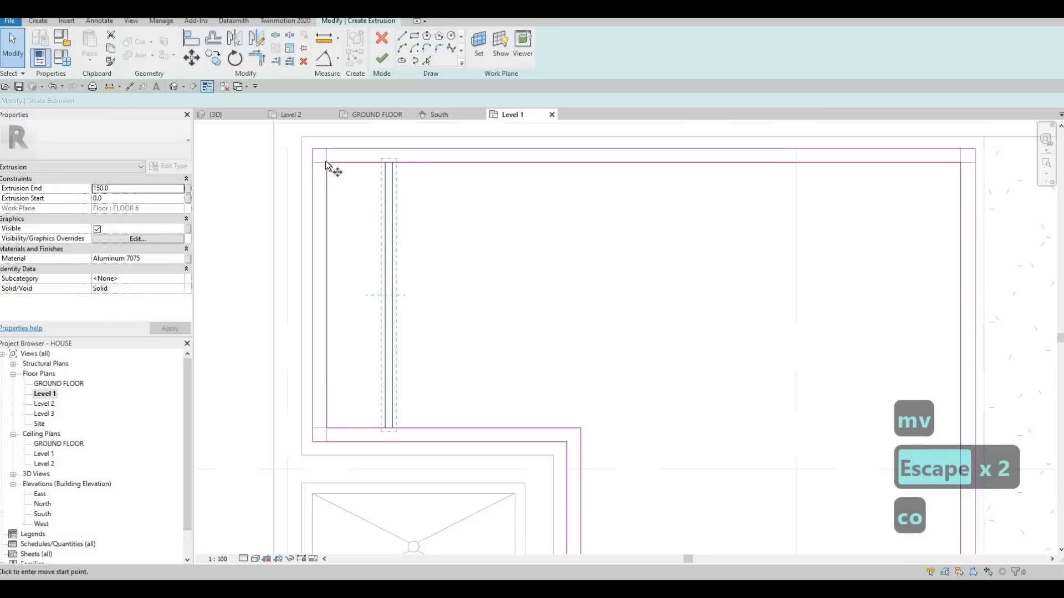
click(393, 161)
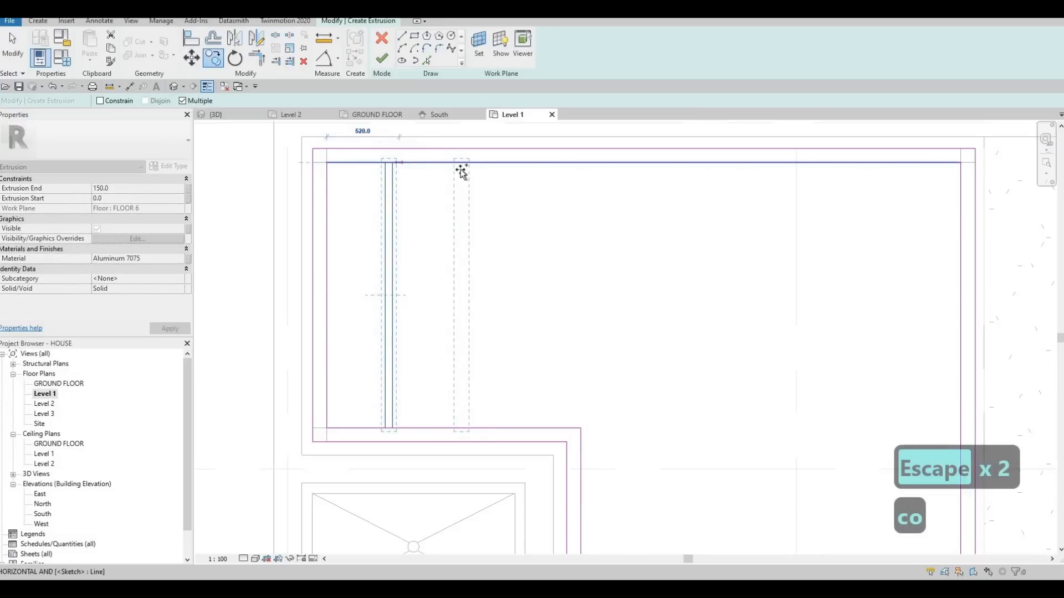
click(462, 162)
click(523, 163)
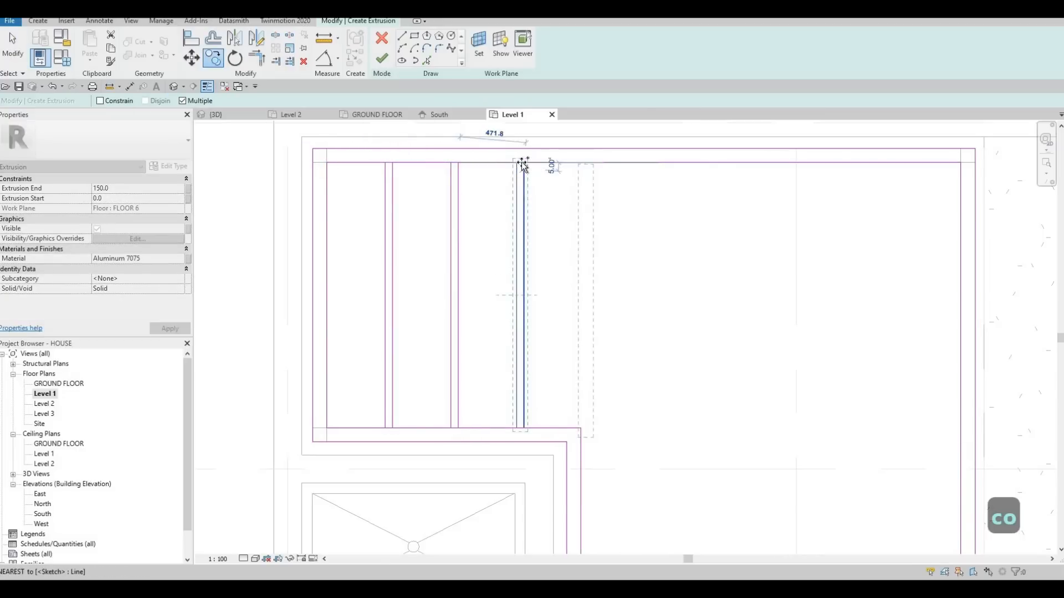
click(589, 235)
key(Escape)
key(Escape)
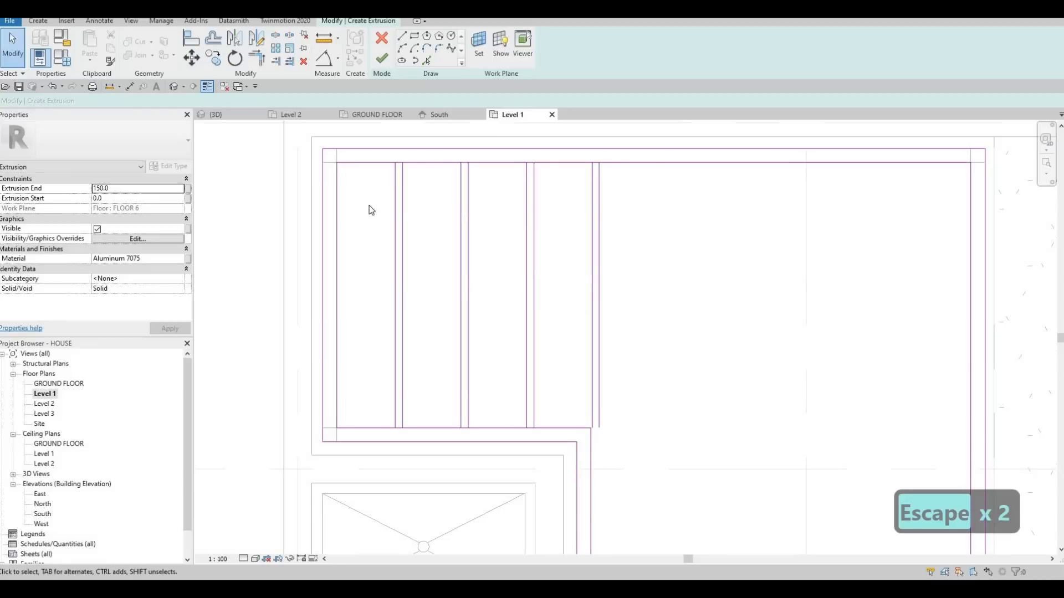
Move all four slat pairs together so the last line aligns with the inner loop's edge at the step.
key(Escape)
mouse_move(639, 299)
mouse_down()
mouse_move(366, 224)
mouse_move(382, 229)
mouse_up()
key(m)
key(v)
scroll(603, 441, up, 3)
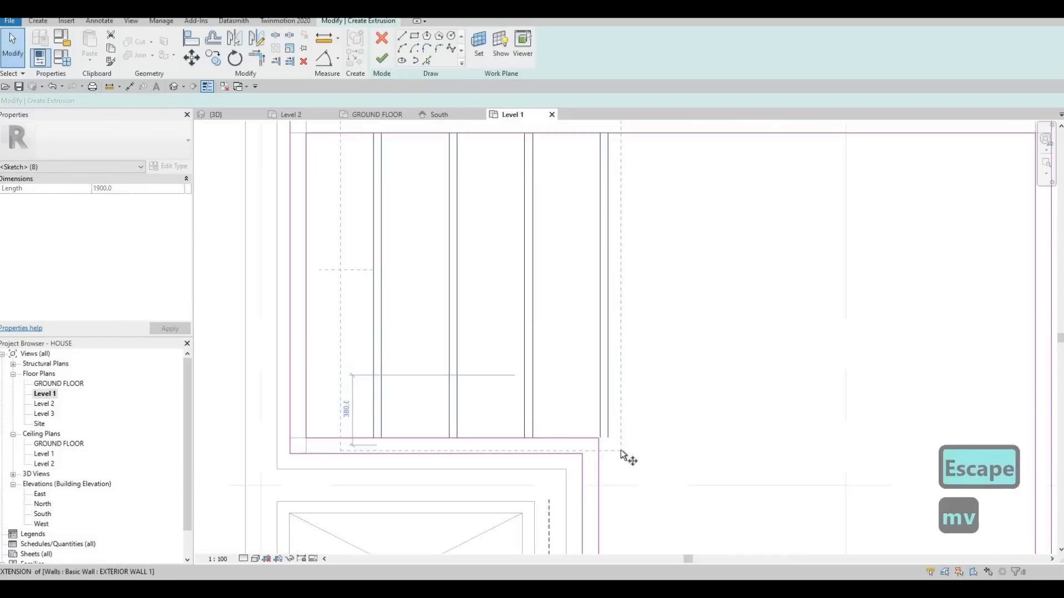
click(623, 451)
click(610, 451)
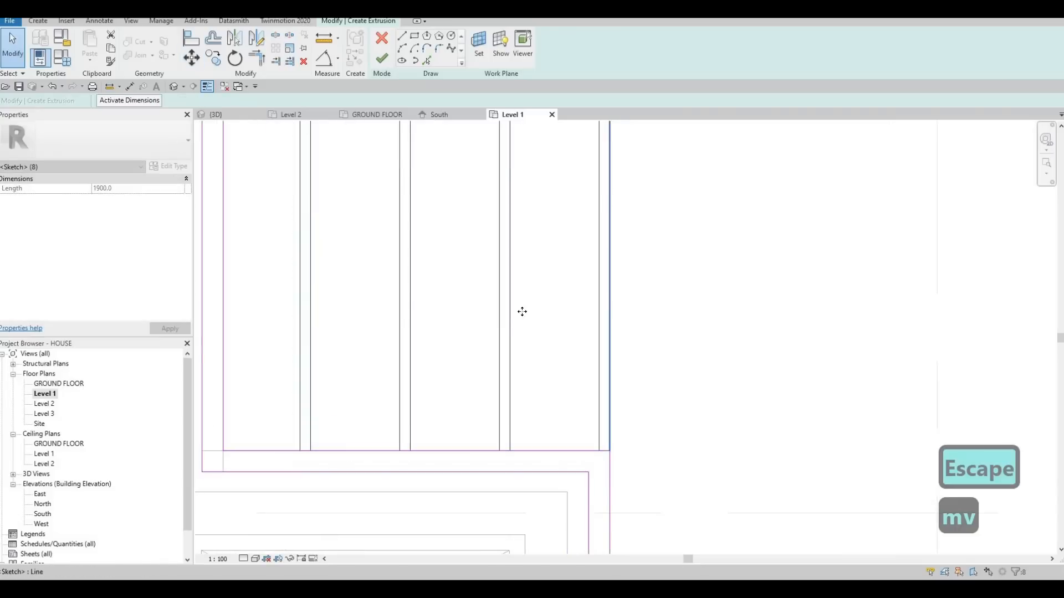
scroll(520, 315, down, 3)
middle_drag(618, 277, 594, 288)
key(Escape)
key(Escape)
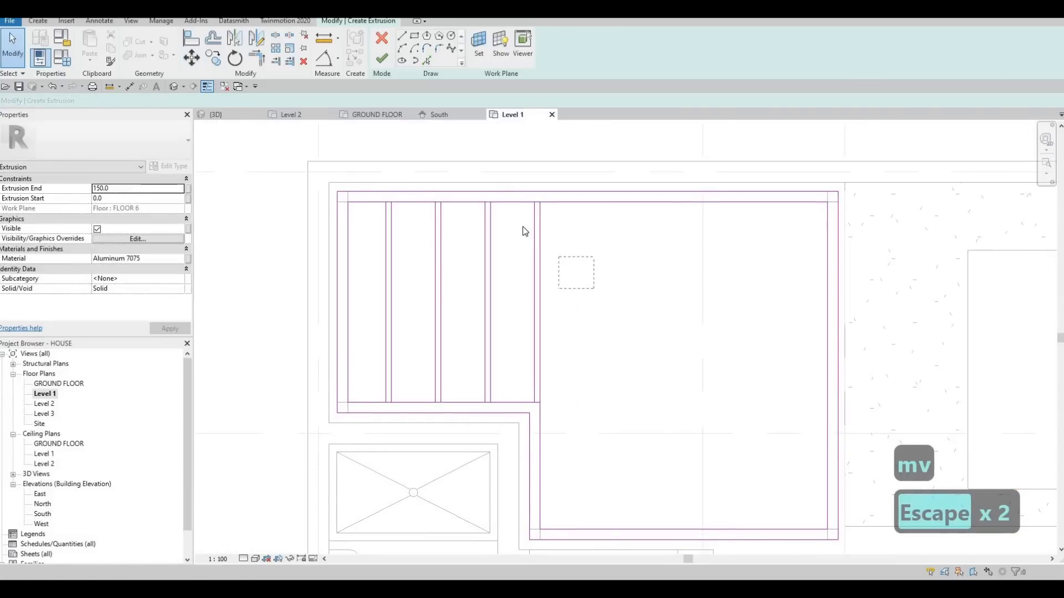
Copy the slat pair at the step once more towards the pool, keeping the same spacing as the existing slats.
drag(523, 227, 523, 226)
key(c)
key(o)
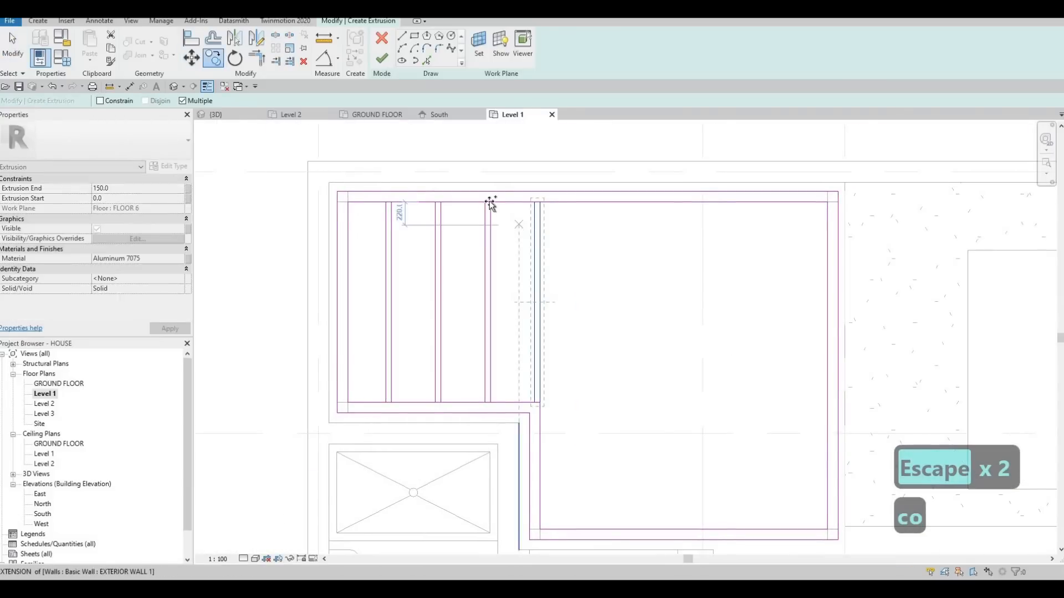
click(490, 201)
click(541, 204)
key(Escape)
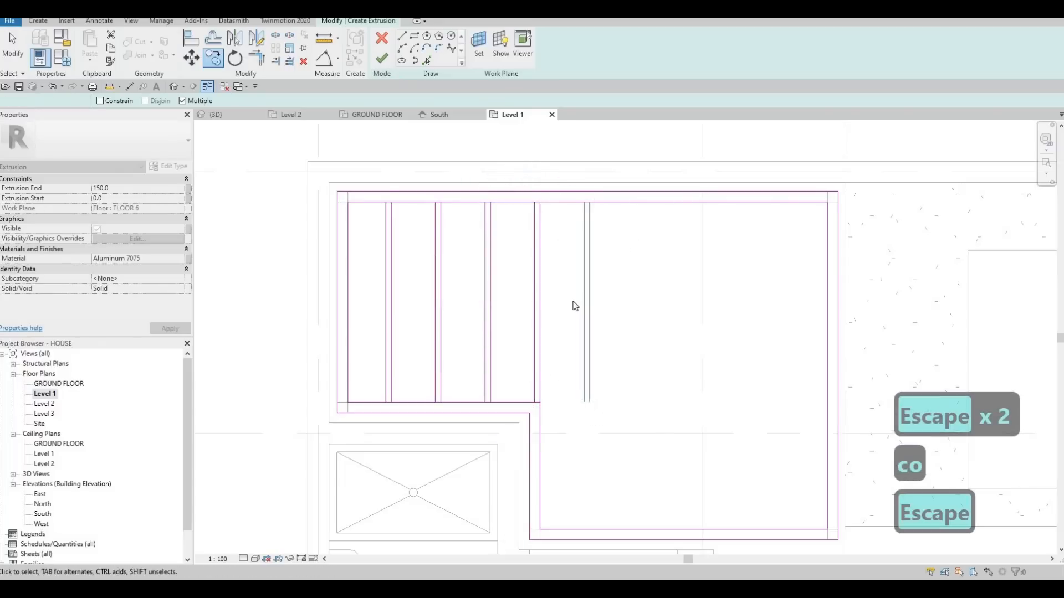
Extend both lines of the new slat past the step to the inner loop's far edge in the wider part of the frame.
middle_drag(587, 405, 553, 278)
key(Escape)
key(Escape)
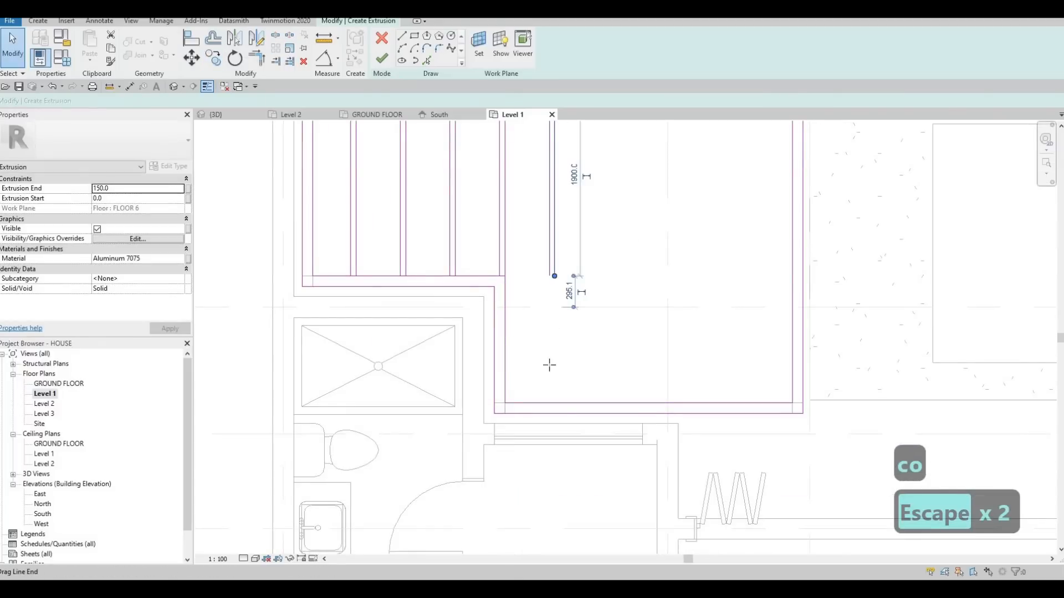
drag(549, 364, 549, 403)
key(Escape)
key(Escape)
key(Escape)
scroll(538, 323, down, 2)
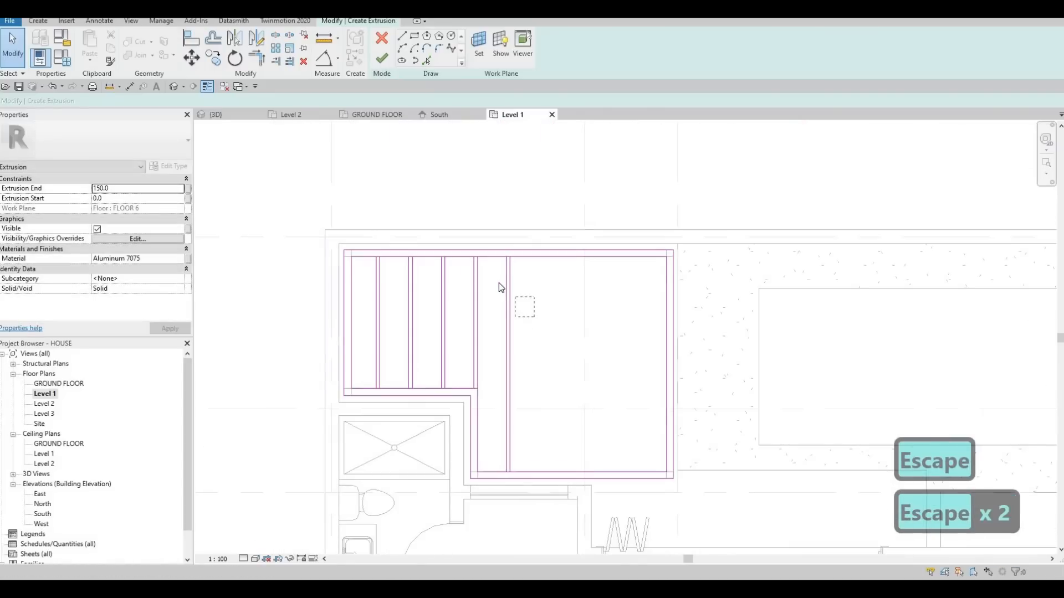
Copy the long slat pair four times towards the pool, spaced 470 mm apart, to fill the wider part of the frame.
click(501, 284)
key(c)
key(o)
scroll(479, 255, up, 2)
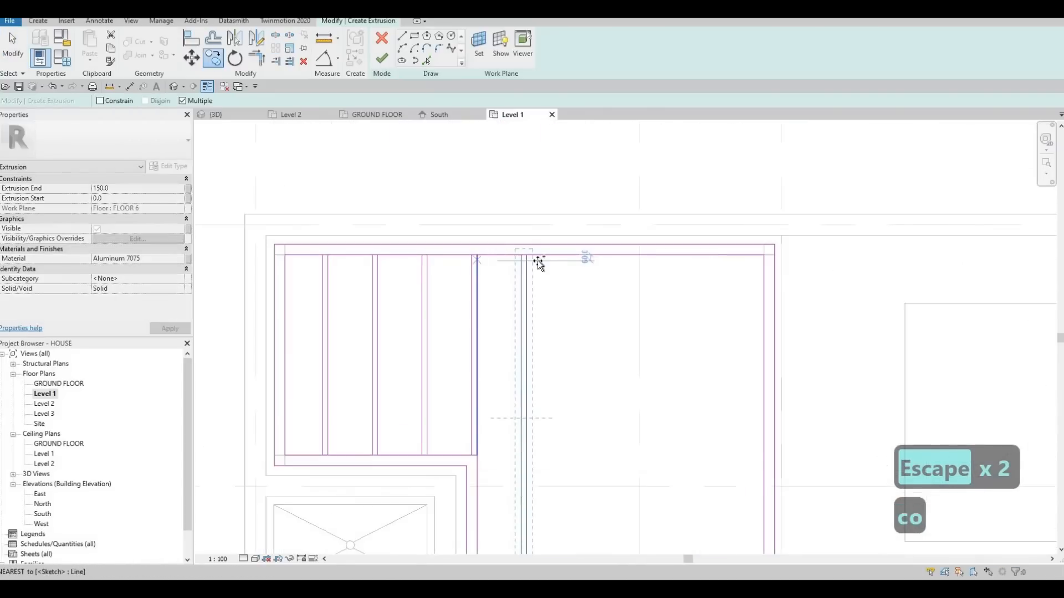
click(533, 258)
click(577, 257)
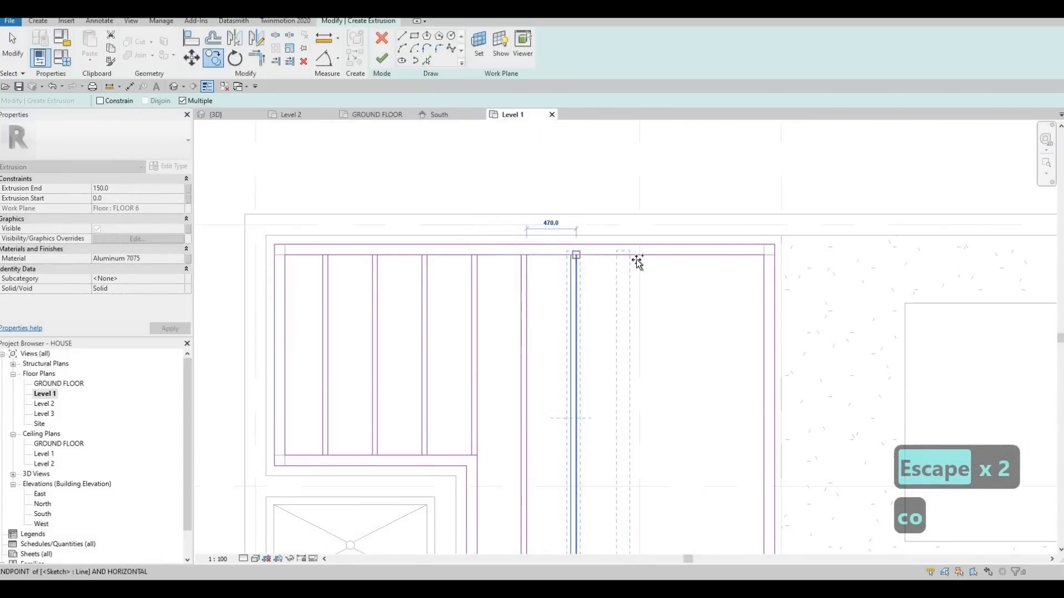
click(634, 257)
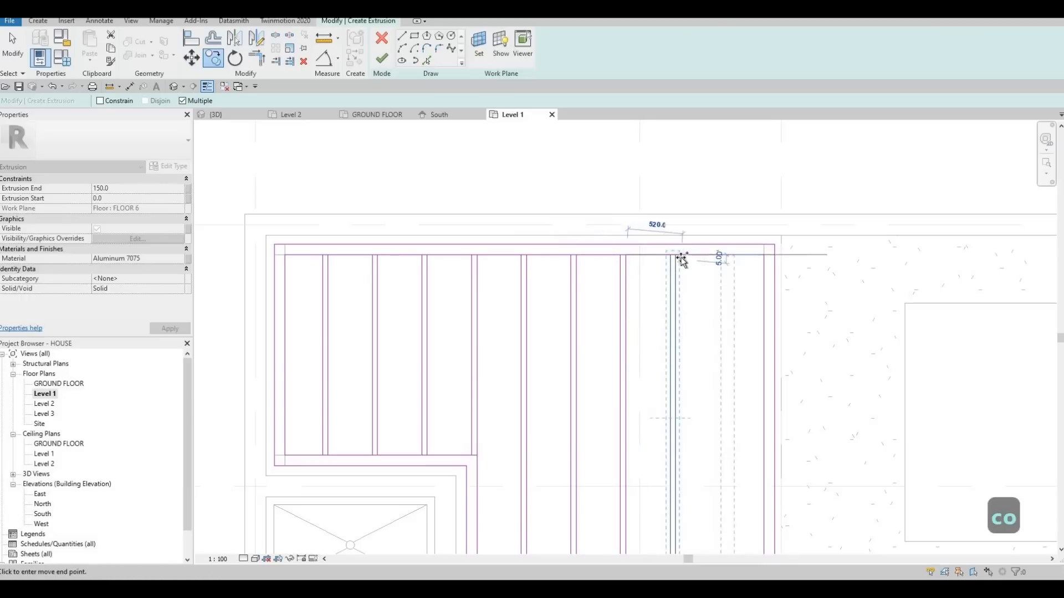
click(655, 282)
key(Escape)
key(Escape)
scroll(626, 277, down, 2)
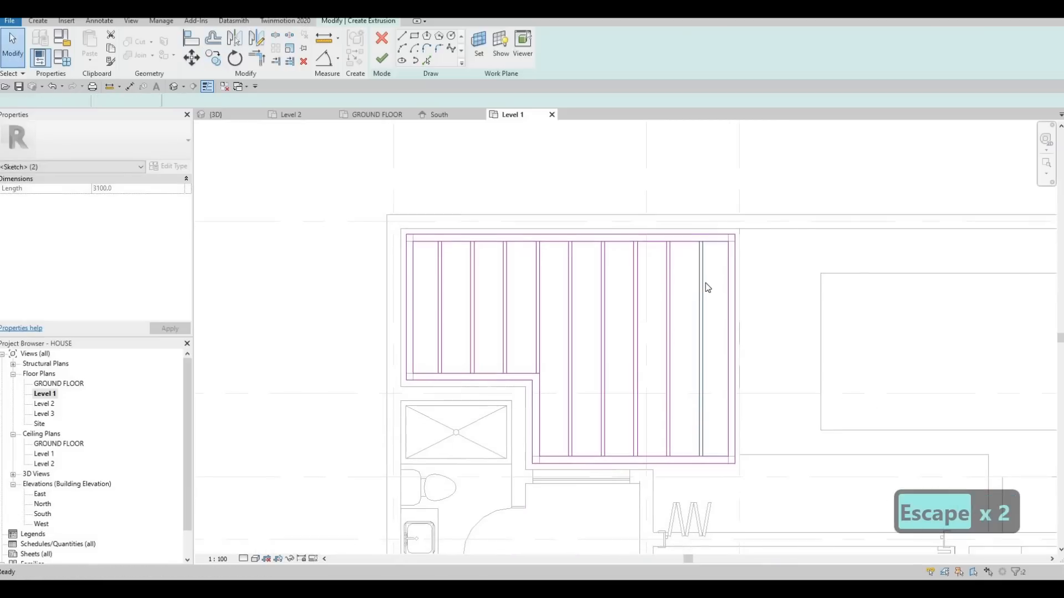
Copy the slat pair nearest the pool to a free spot just outside the frame on the pool side.
click(706, 289)
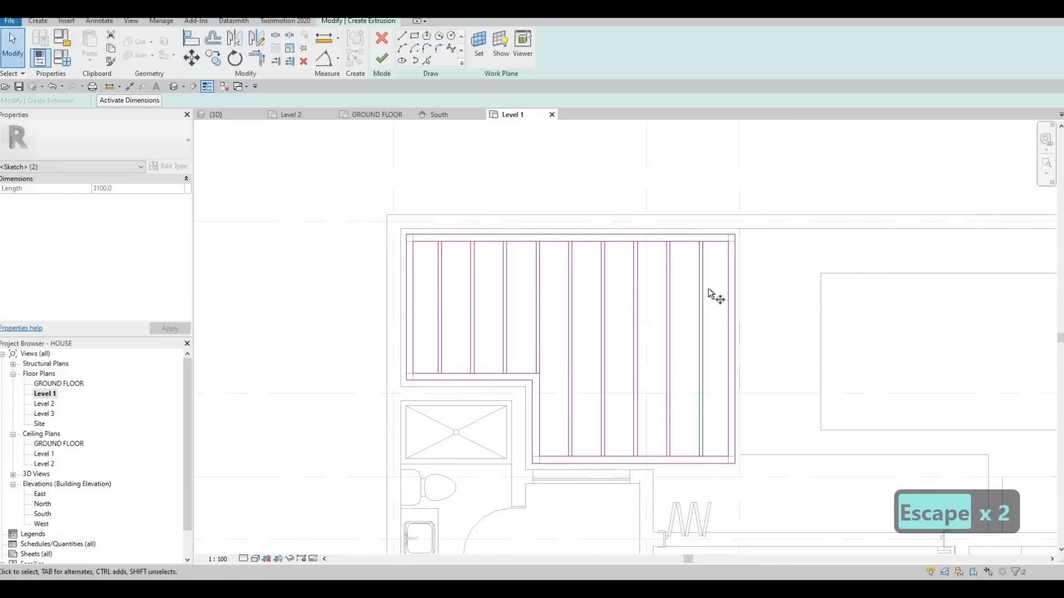
key(c)
key(o)
click(791, 290)
click(795, 328)
key(Escape)
key(Escape)
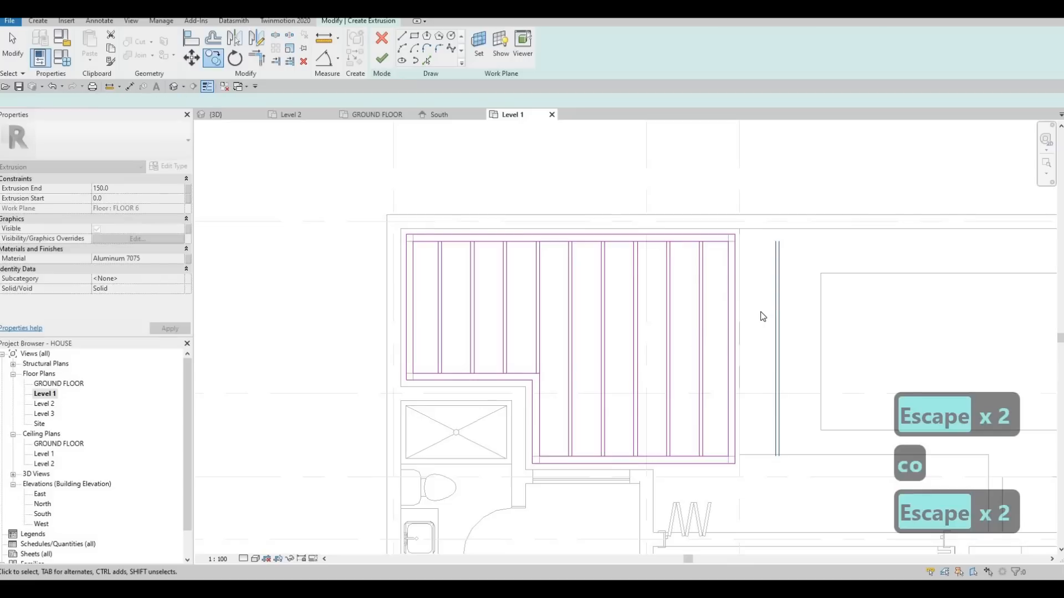
Rotate the copied slat pair outside the frame by 90 degrees.
key(r)
key(o)
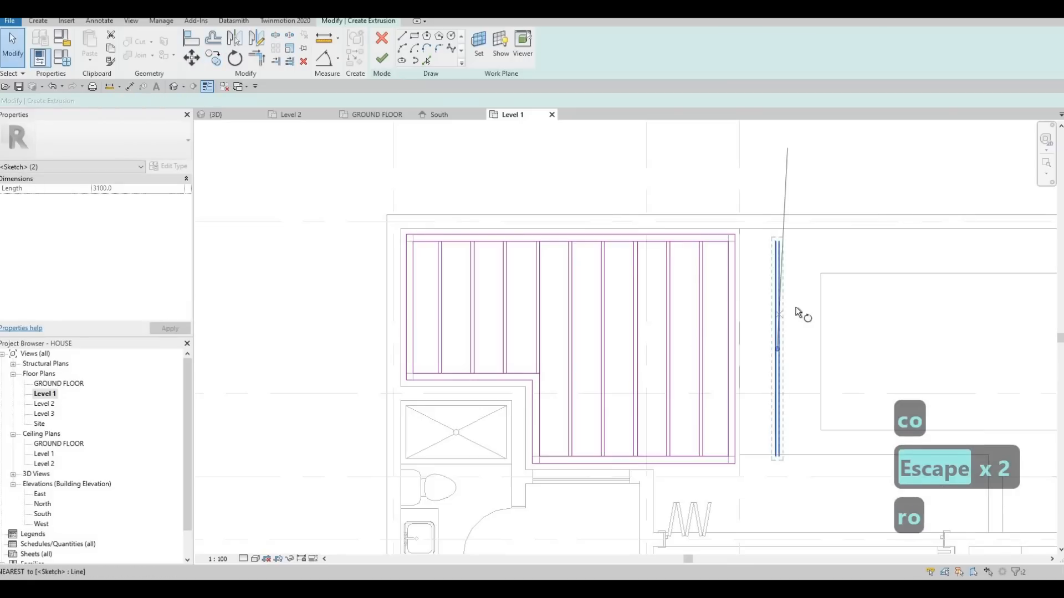
click(878, 349)
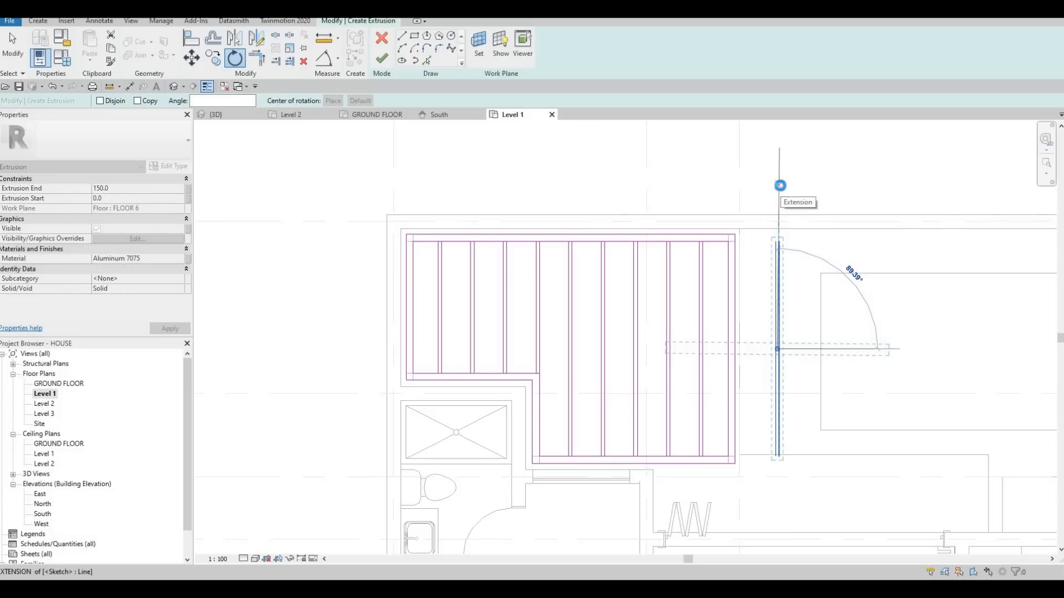
text(90)
key(Return)
key(Escape)
key(Escape)
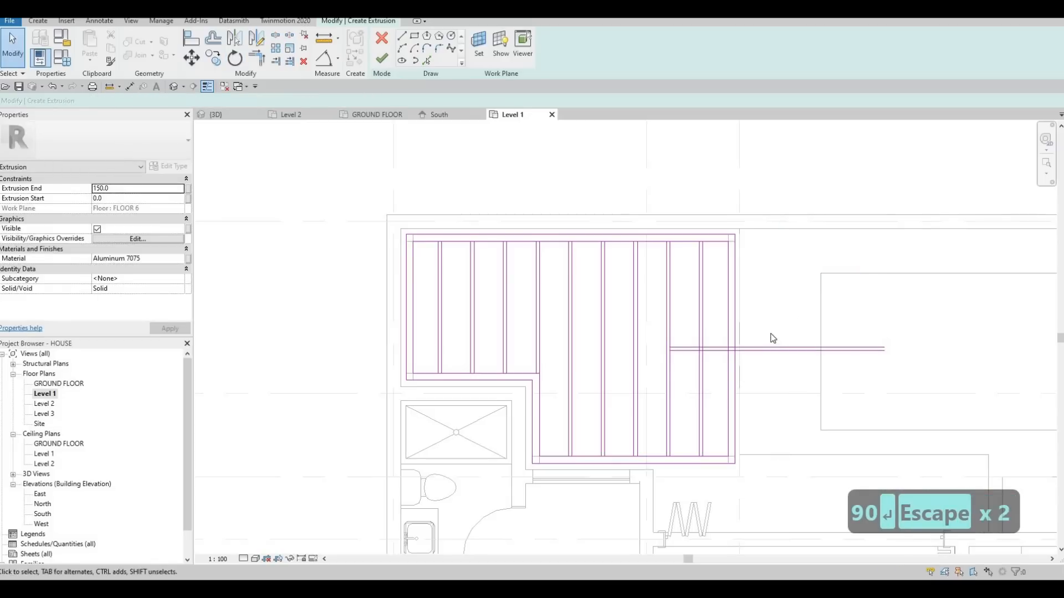
Move the rotated slat pair into the frame so its pool-side ends meet the inner loop's edge.
key(m)
key(v)
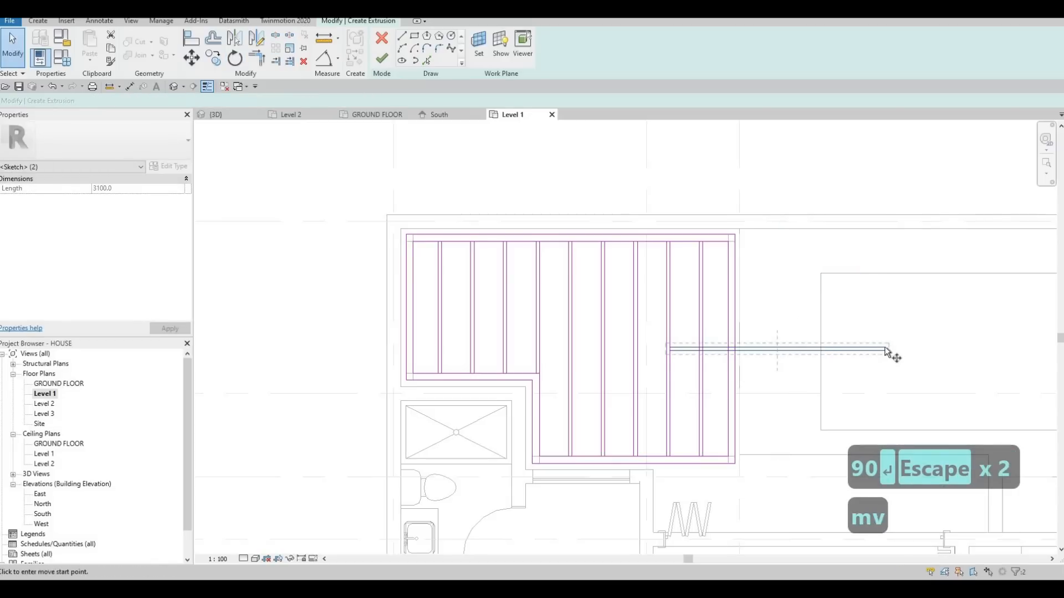
click(885, 348)
scroll(728, 279, up, 2)
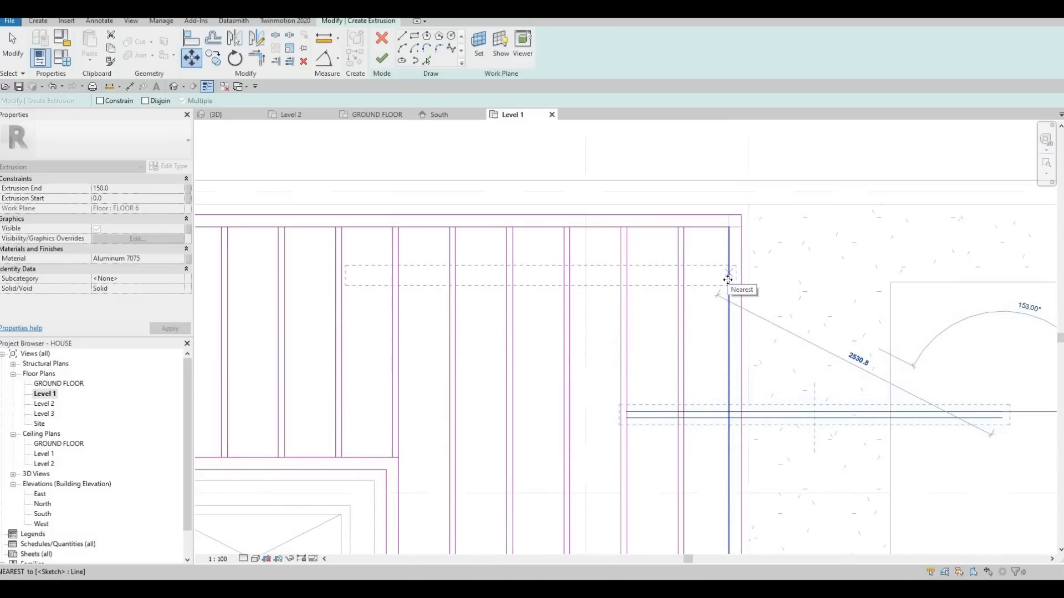
click(564, 298)
scroll(587, 277, down, 4)
key(Escape)
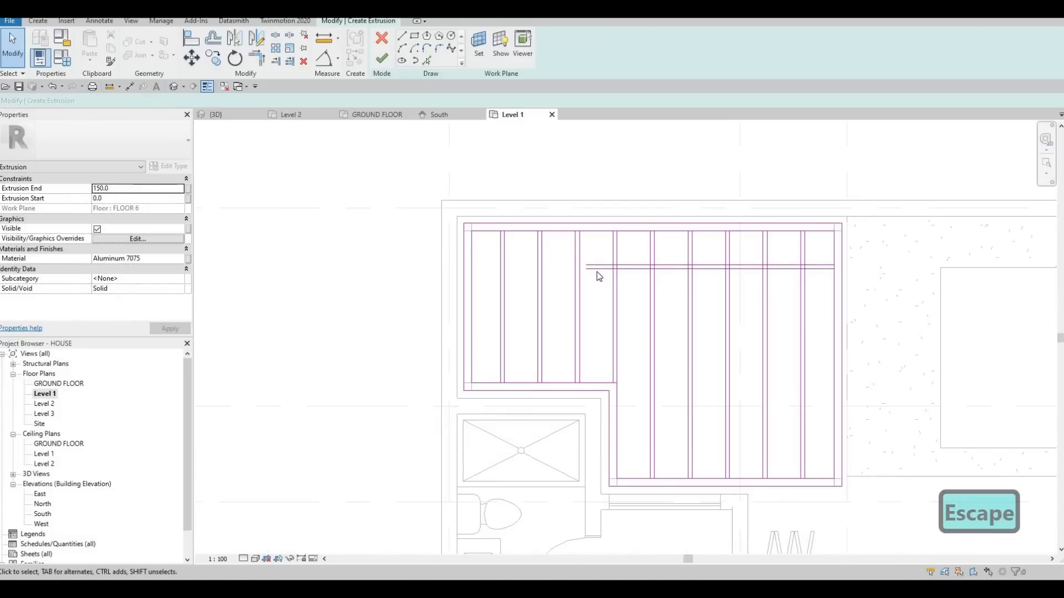
Extend both lines of the perpendicular slat to the inner loop's edge opposite the pool side.
click(586, 271)
scroll(587, 271, up, 2)
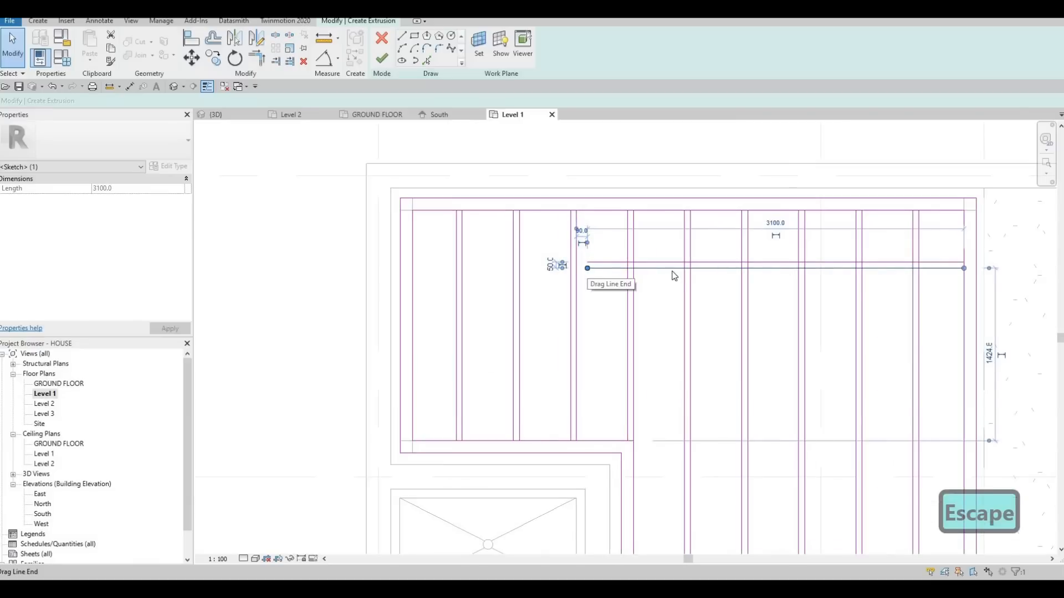
scroll(674, 276, down, 4)
key(Escape)
key(Escape)
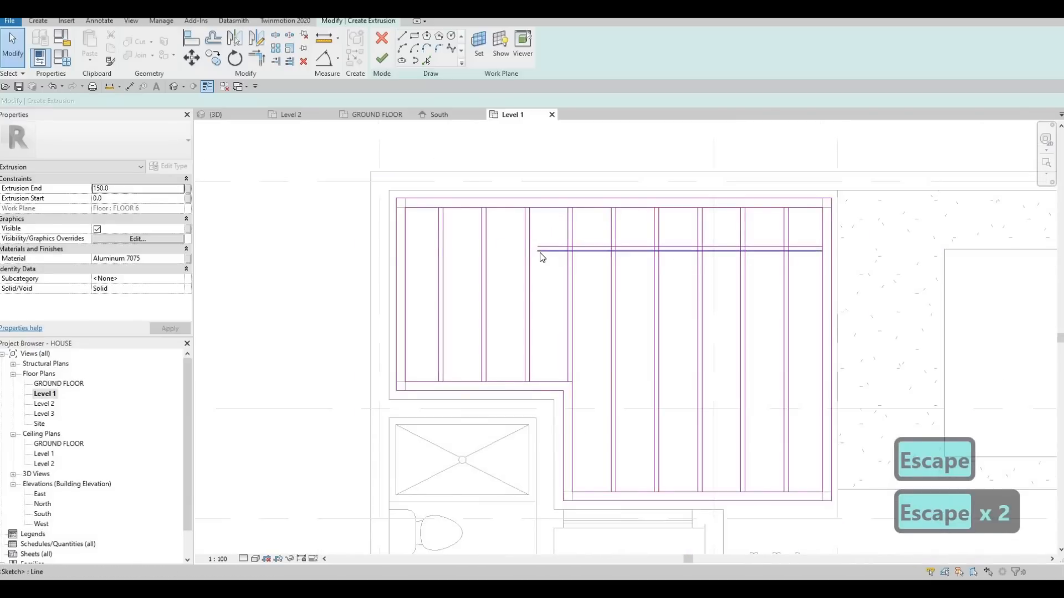
click(539, 252)
drag(537, 251, 397, 251)
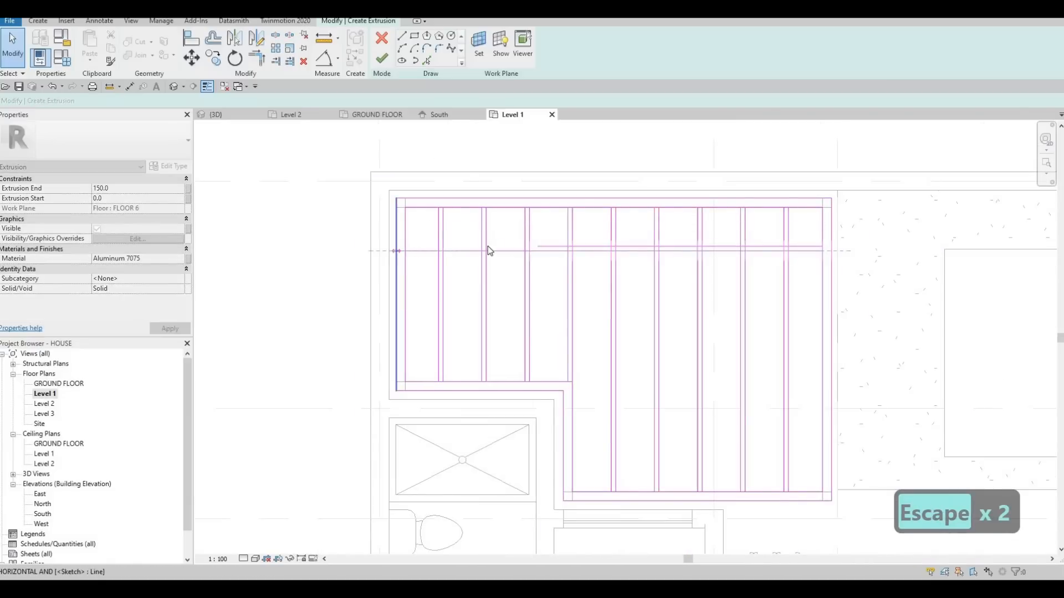
key(Escape)
click(539, 247)
drag(537, 246, 406, 242)
key(Escape)
key(Escape)
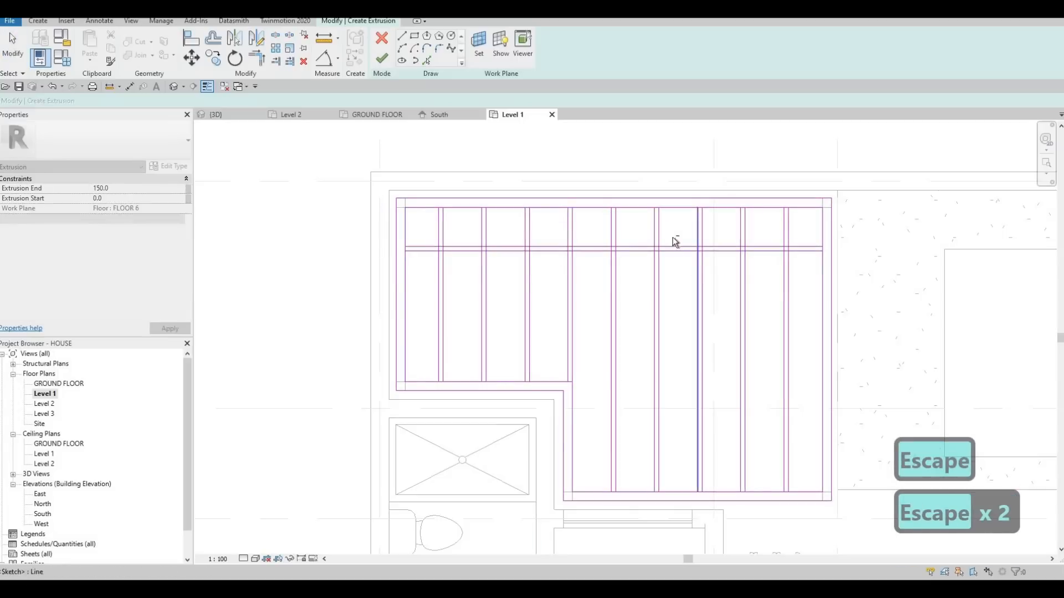
Copy the full-length perpendicular slat pair three times towards the house, placing the last copy on the inner loop's edge at the step.
click(672, 238)
key(c)
key(o)
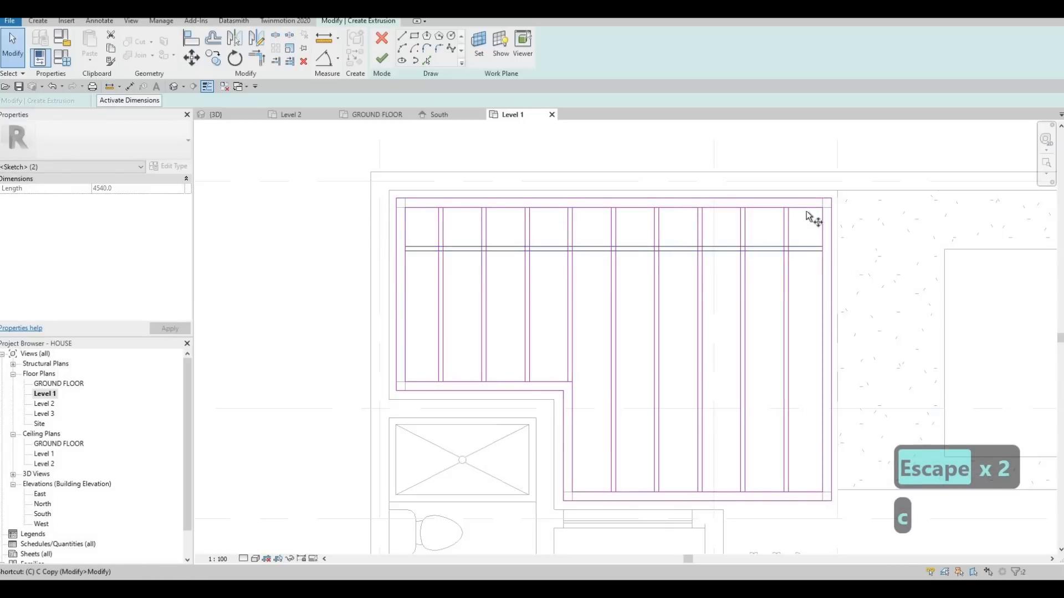
click(823, 251)
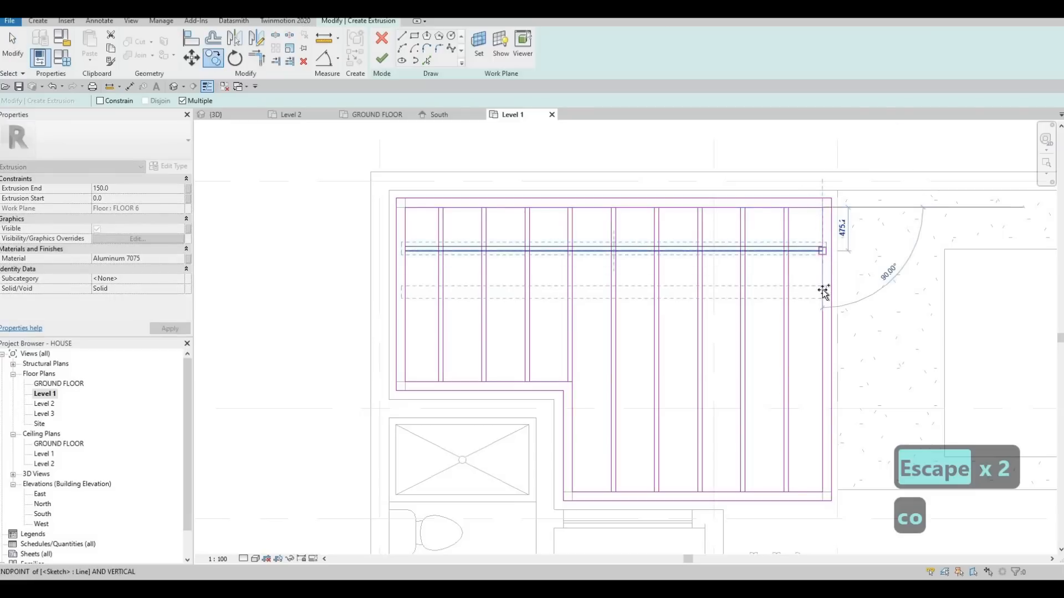
click(824, 299)
click(825, 324)
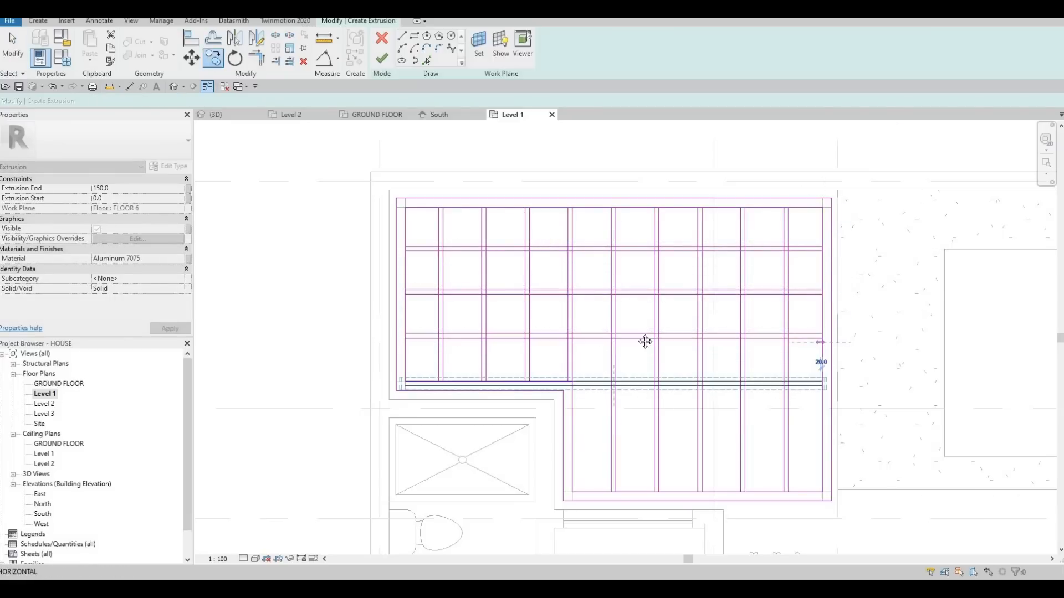
key(Escape)
key(Escape)
scroll(617, 316, up, 5)
key(Escape)
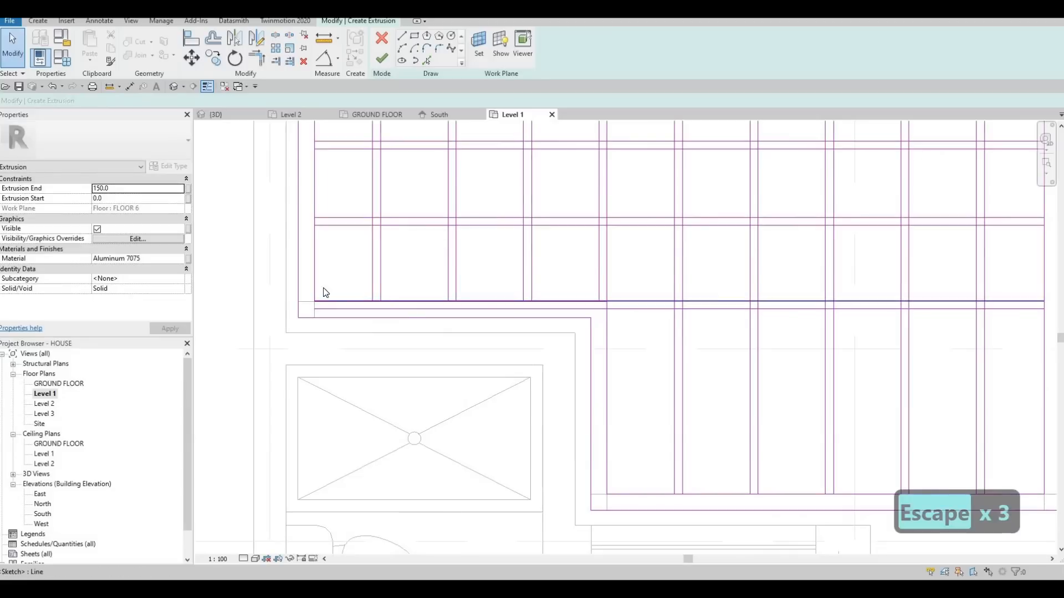
Shorten both lines of the last perpendicular slat to about 2620 mm so they start just past the step.
click(313, 299)
drag(601, 301, 622, 301)
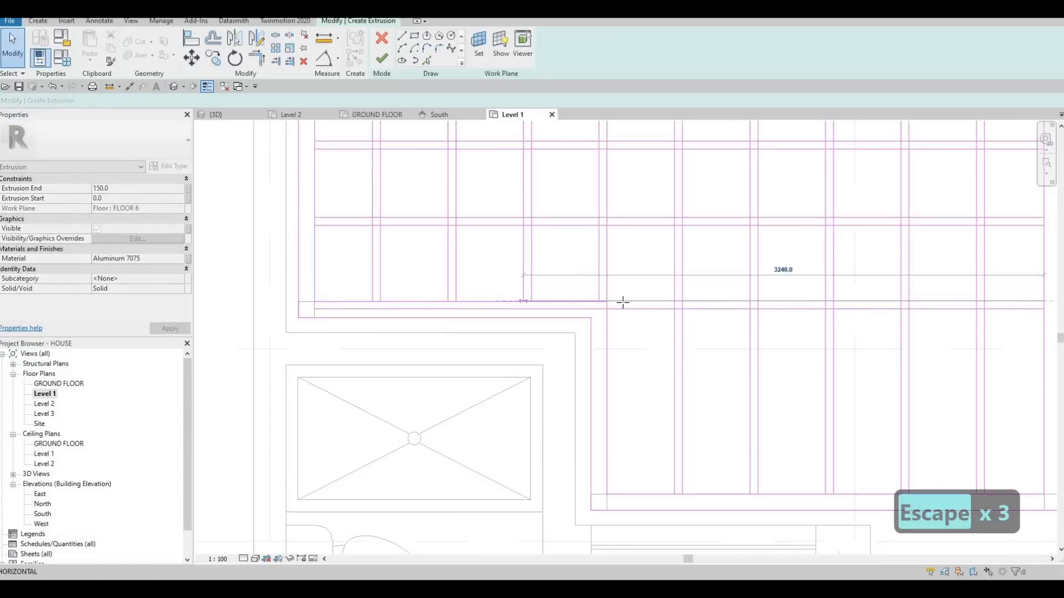
key(Escape)
click(319, 308)
drag(317, 309, 623, 310)
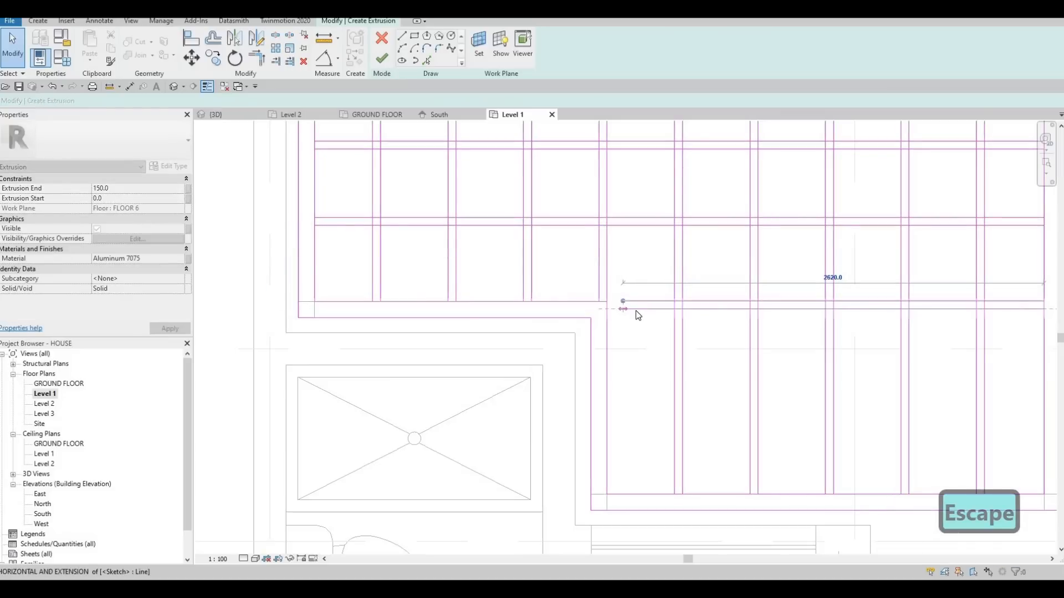
key(Escape)
key(Escape)
Move the shortened slat pair's step-side ends onto the inner loop's corner at the step.
middle_drag(632, 322, 587, 306)
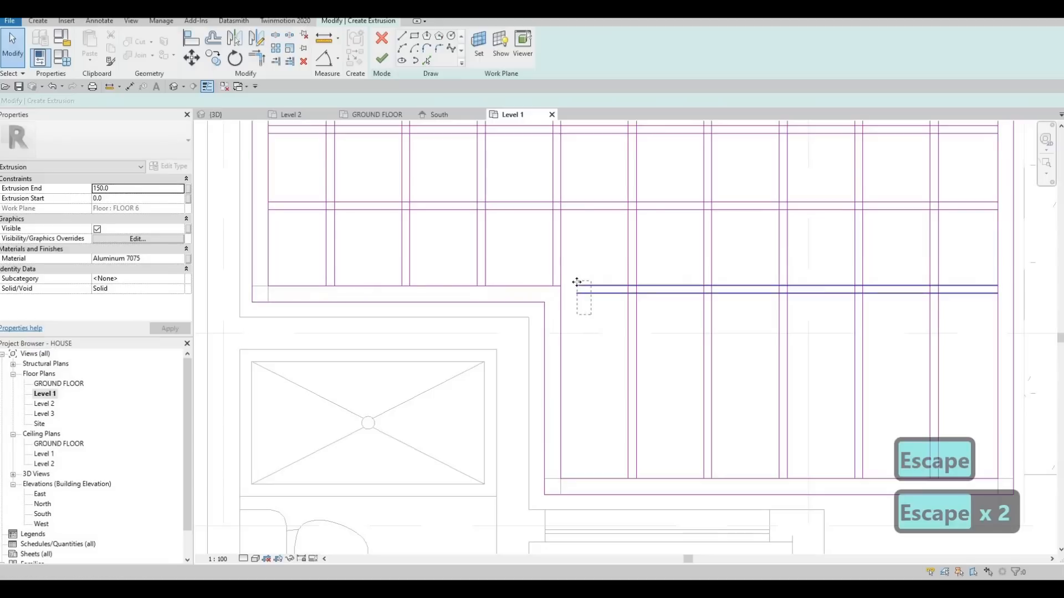
click(580, 287)
key(m)
key(v)
scroll(581, 286, up, 2)
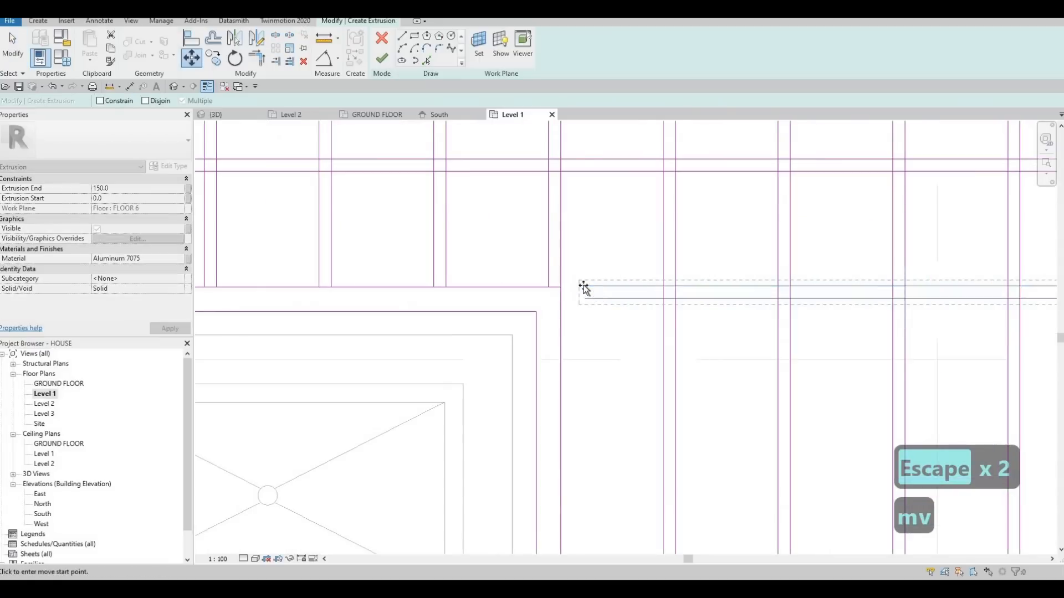
click(560, 288)
key(Escape)
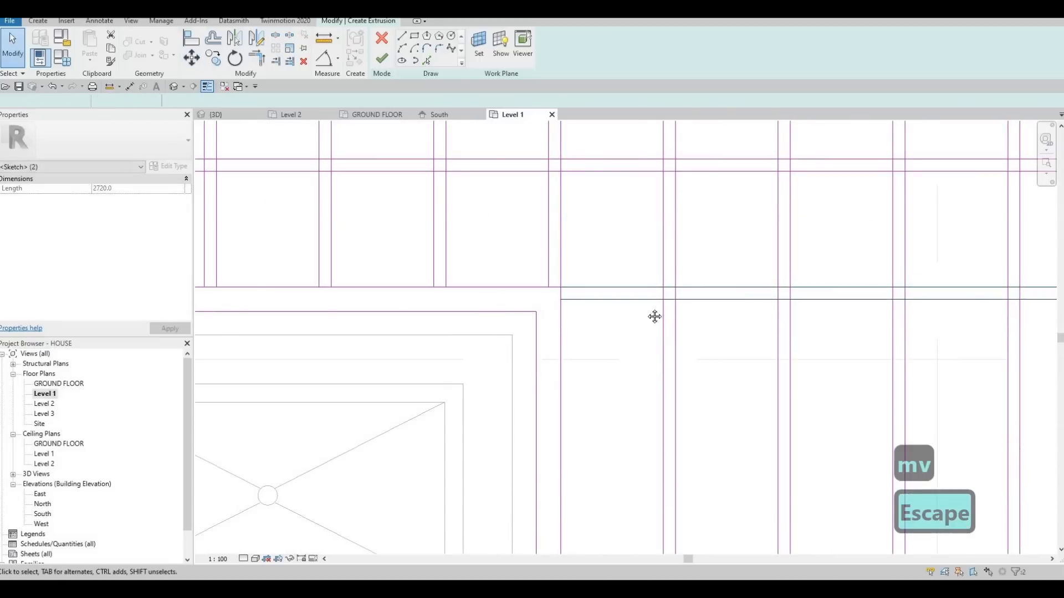
scroll(878, 300, down, 3)
key(Escape)
Copy the shortened slat pair once towards the house, about midway between it and the inner loop's far edge.
scroll(855, 297, up, 1)
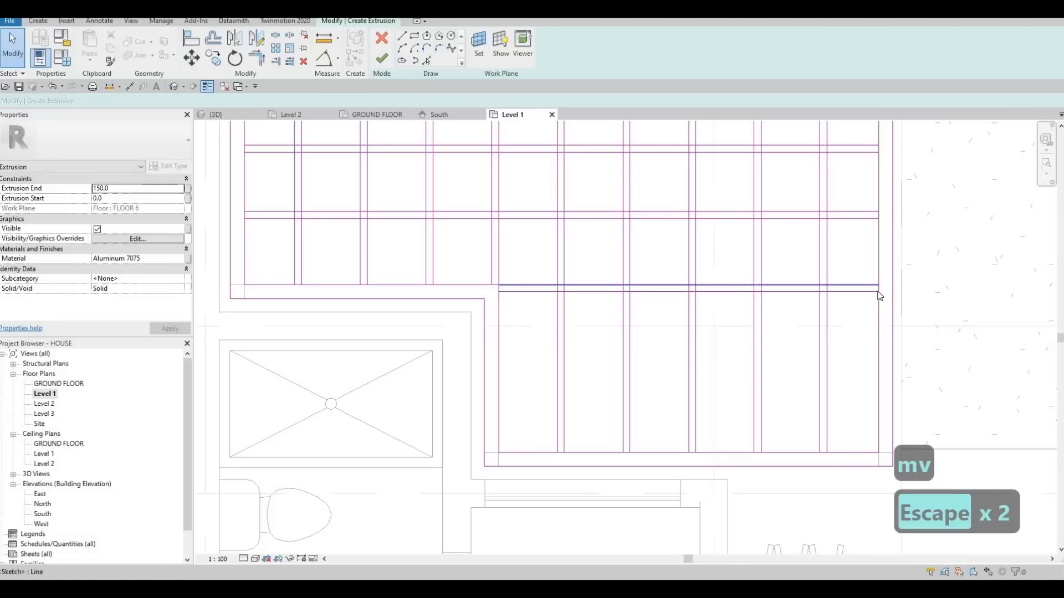
scroll(878, 297, up, 2)
scroll(617, 292, up, 1)
scroll(664, 302, down, 3)
key(Escape)
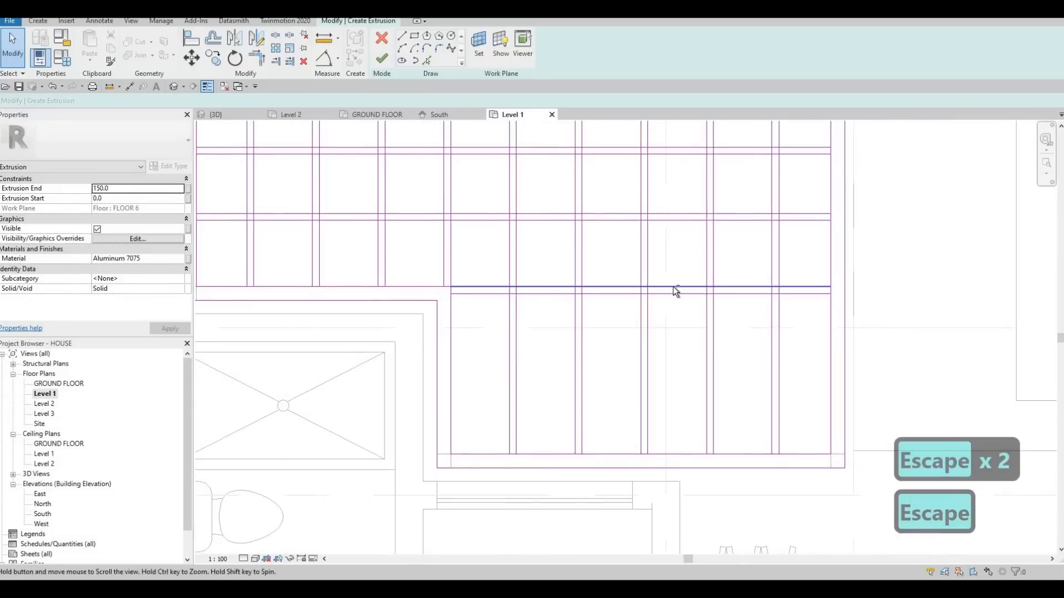
click(667, 287)
key(c)
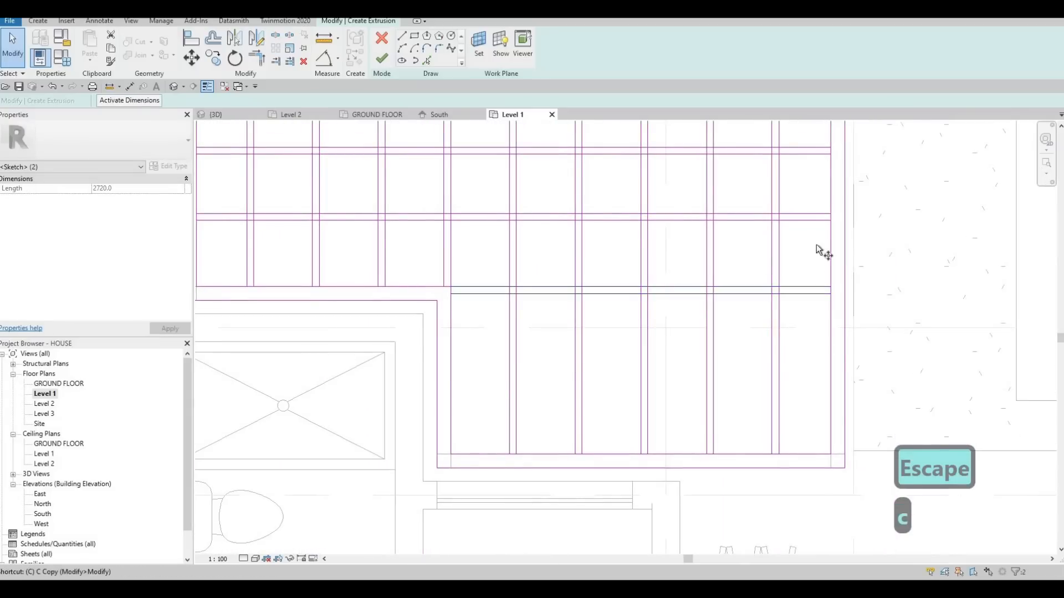
key(o)
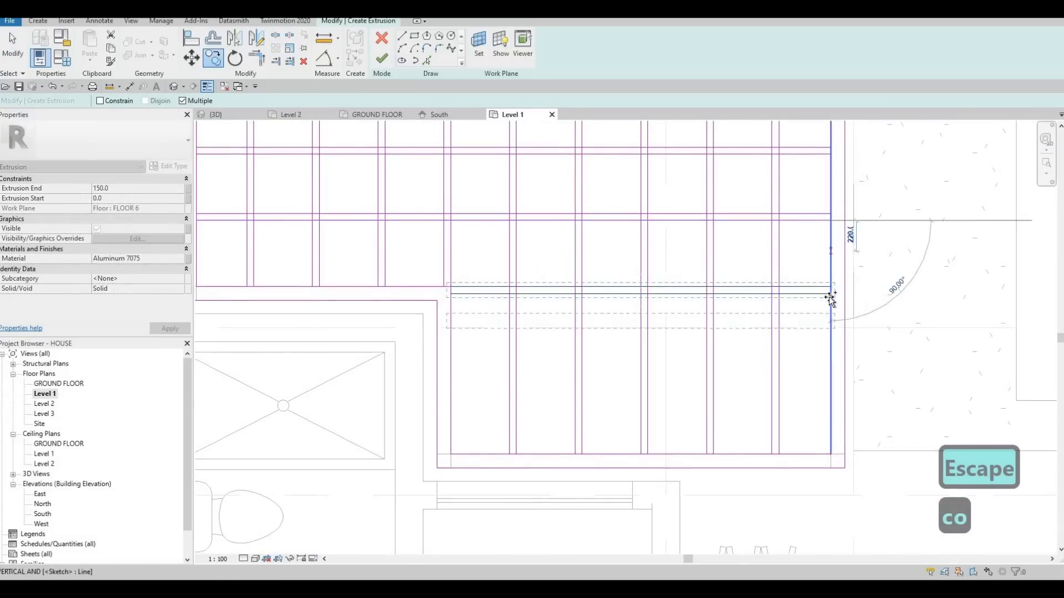
click(830, 295)
key(Escape)
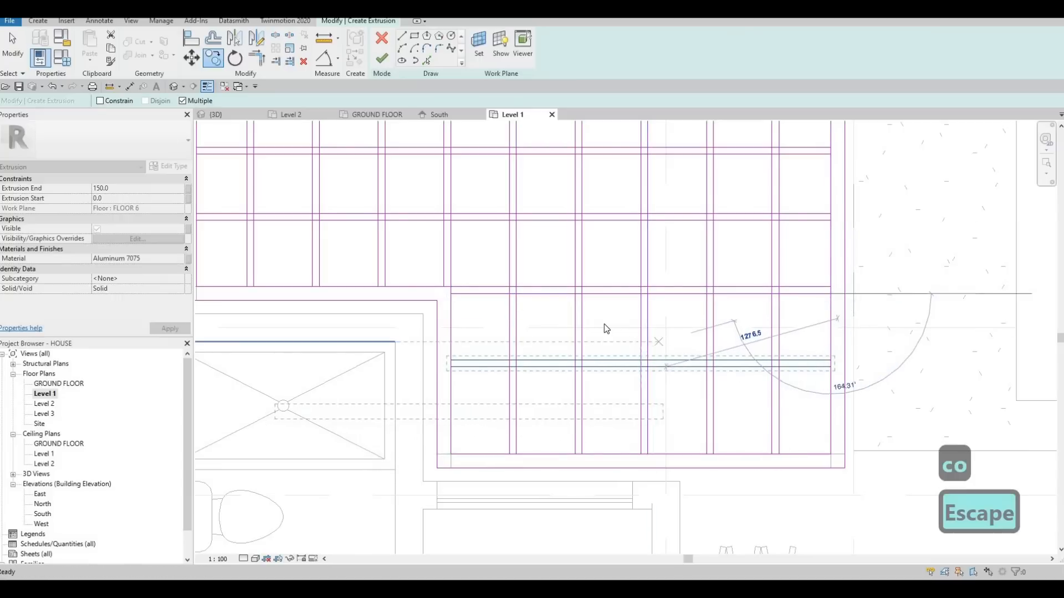
scroll(604, 323, down, 4)
key(Escape)
Split the inner loop's long upper edge where it meets the first three vertical slats from the left.
key(Escape)
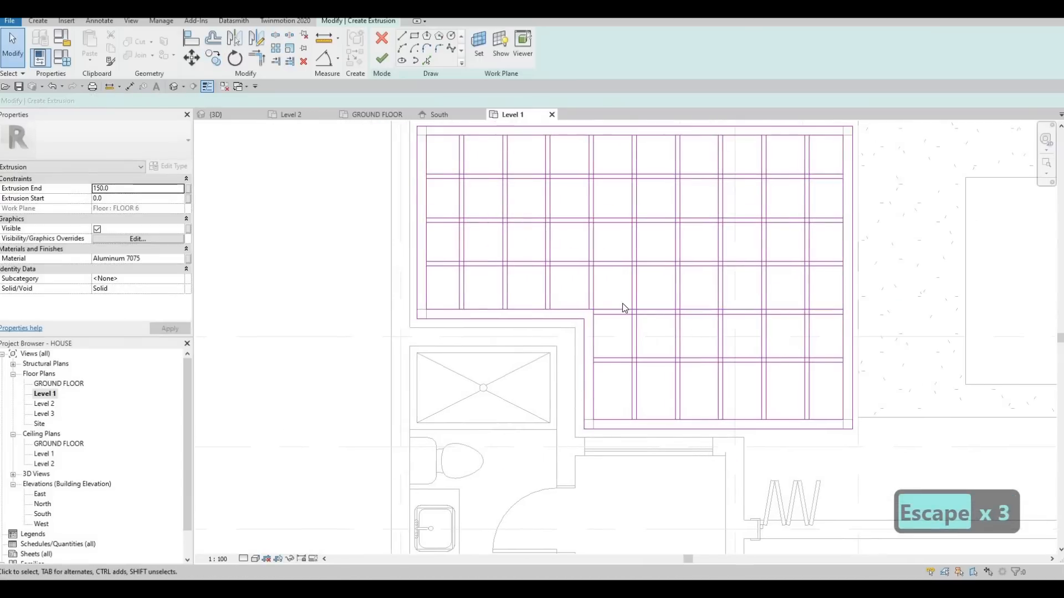
middle_drag(524, 263, 597, 309)
key(Escape)
key(Escape)
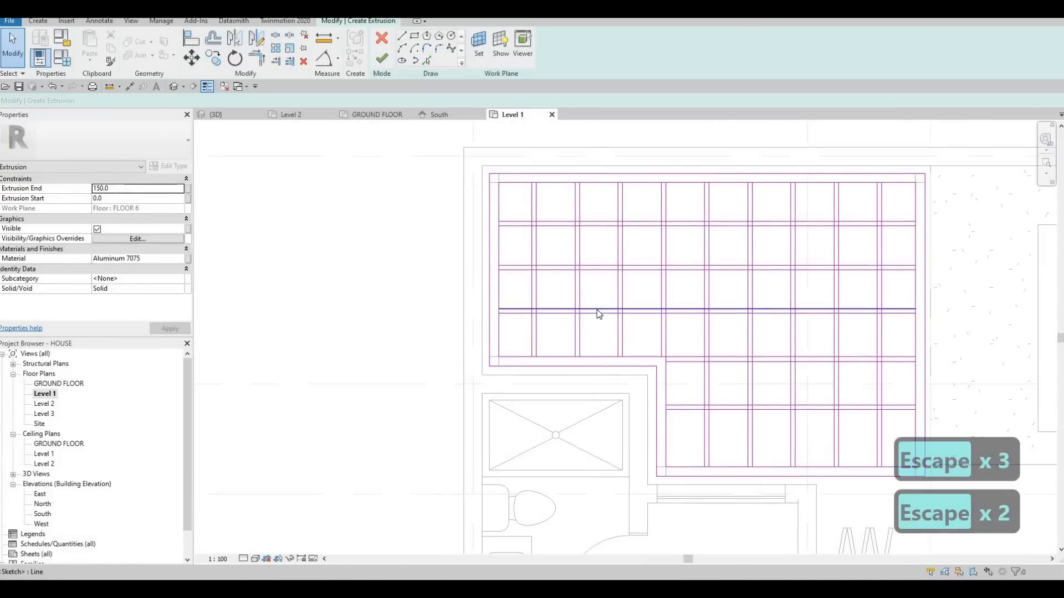
key(s)
key(l)
scroll(571, 164, up, 5)
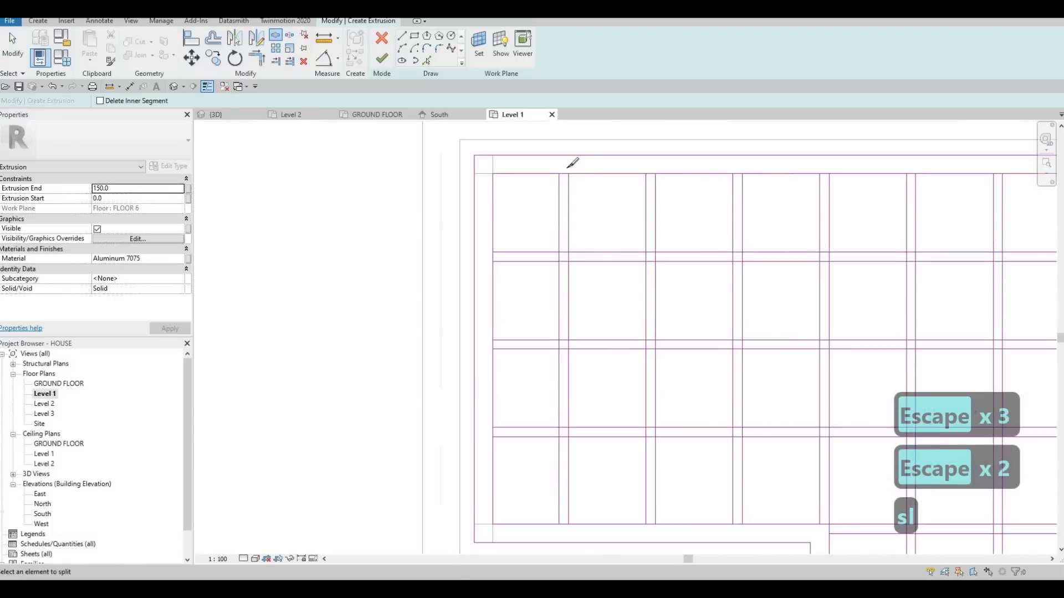
click(680, 167)
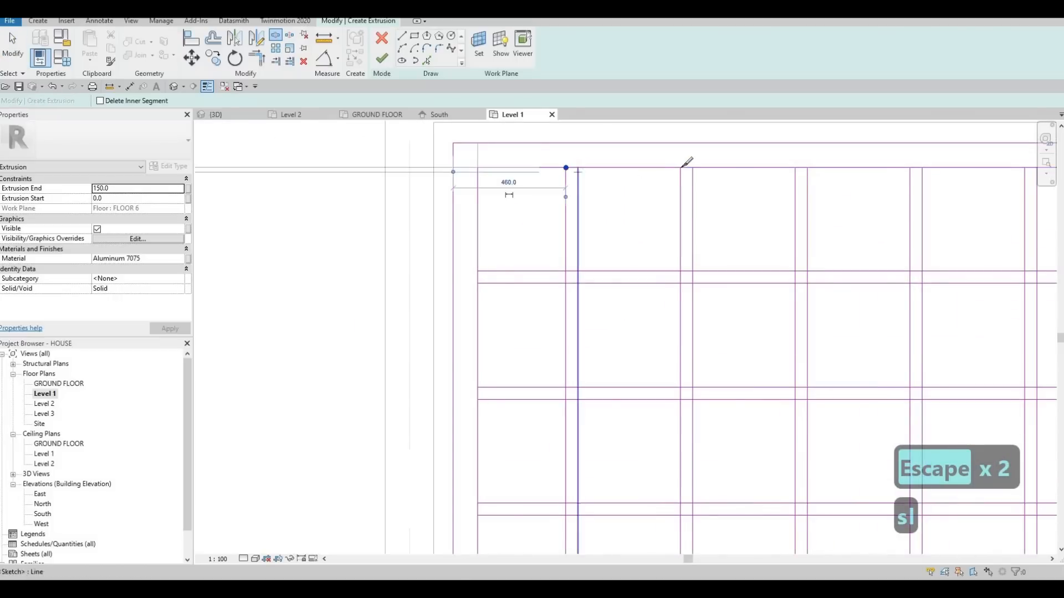
click(795, 167)
scroll(909, 170, down, 1)
middle_drag(909, 170, 760, 182)
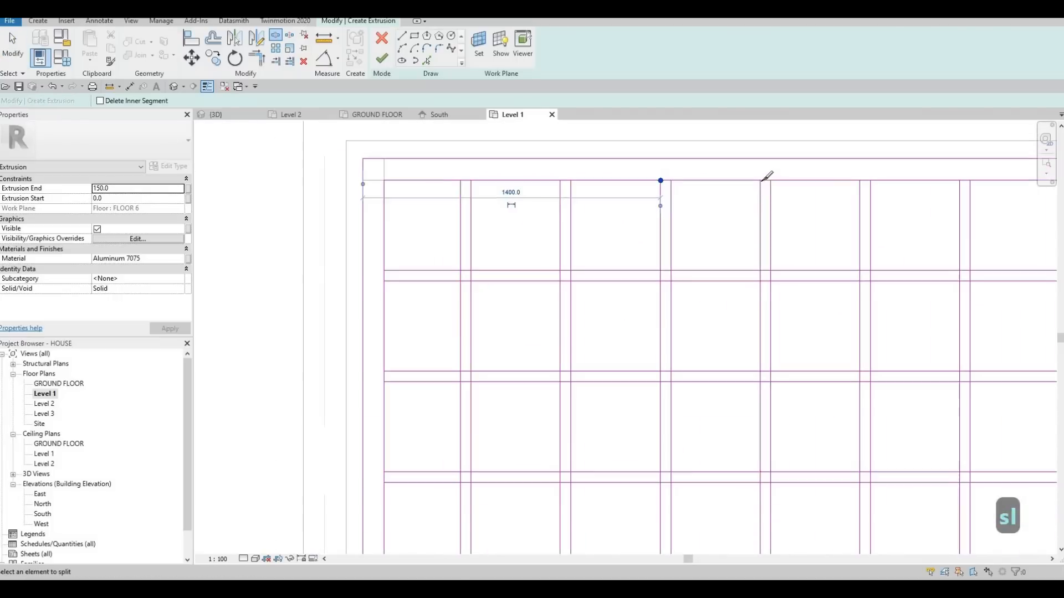
Split the inner loop's upper edge at the remaining six vertical slats, from the fourth to the ninth.
click(761, 180)
scroll(869, 180, down, 1)
middle_drag(870, 180, 760, 181)
click(753, 181)
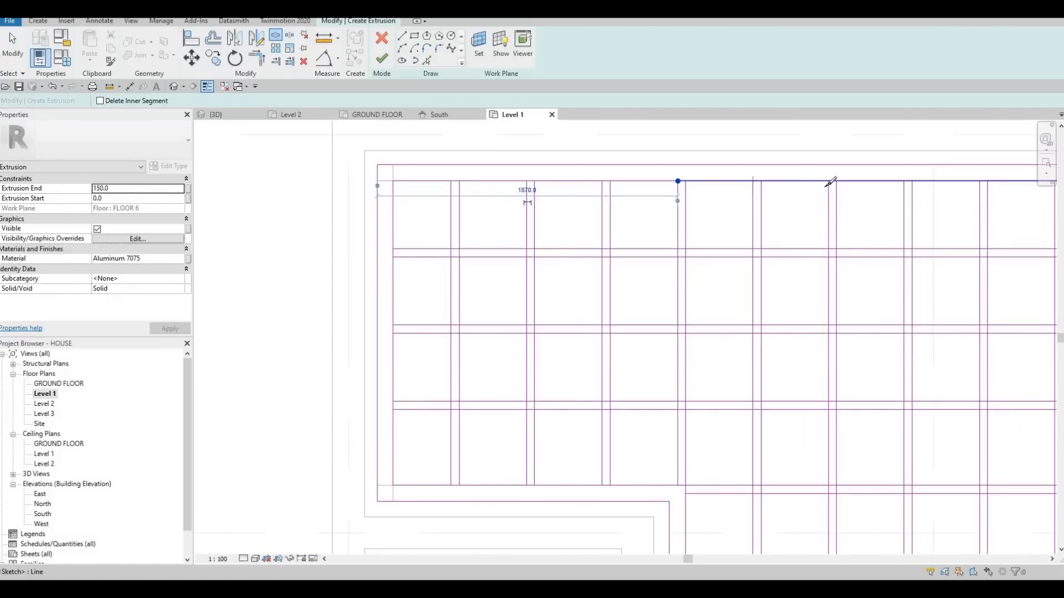
click(904, 181)
scroll(863, 183, down, 1)
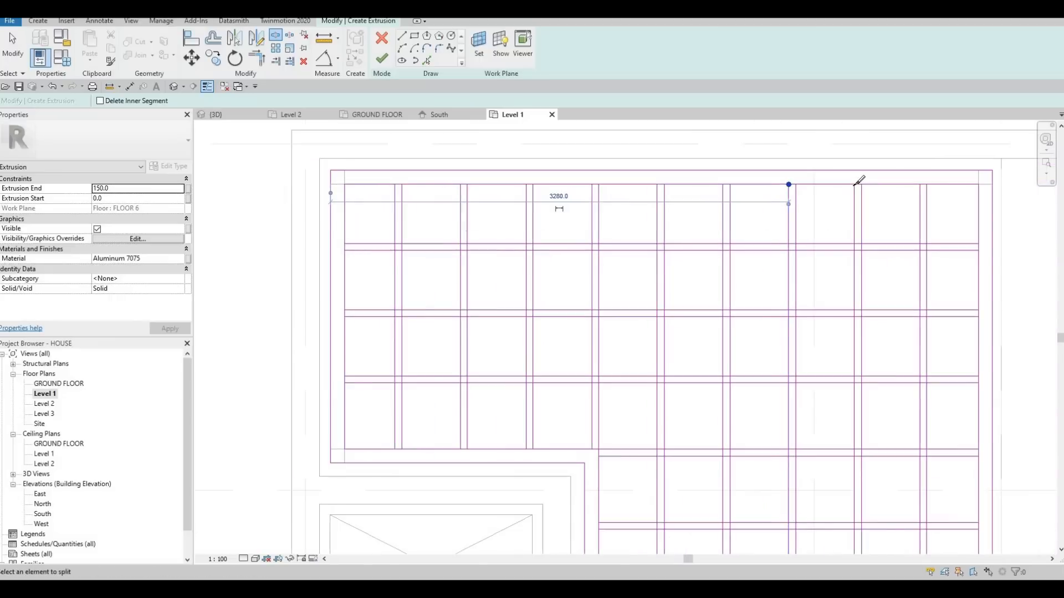
click(980, 181)
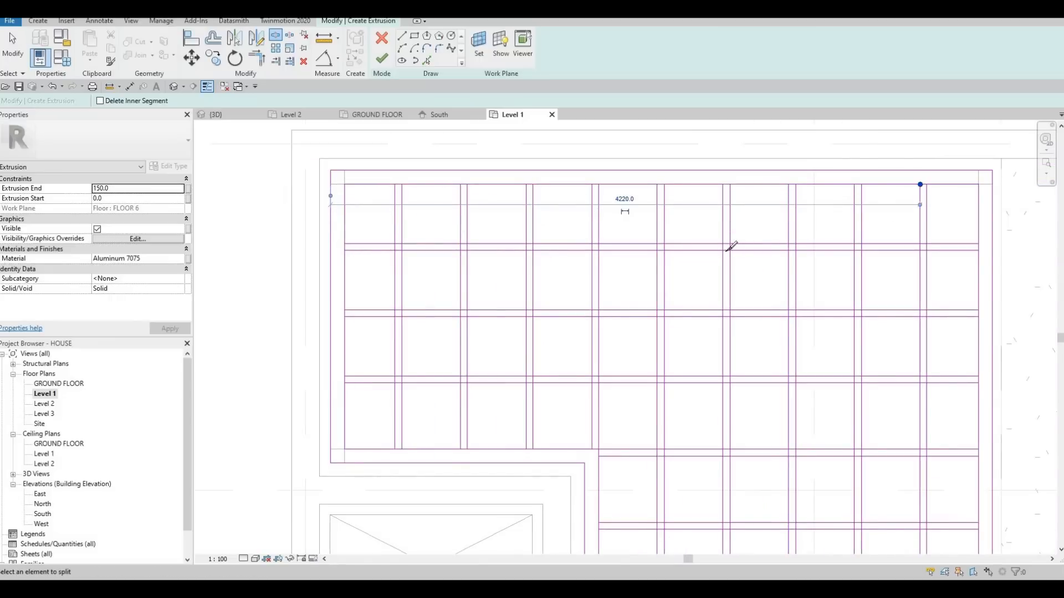
Split both lines of the uppermost horizontal slat where they cross the first two vertical slats.
click(404, 243)
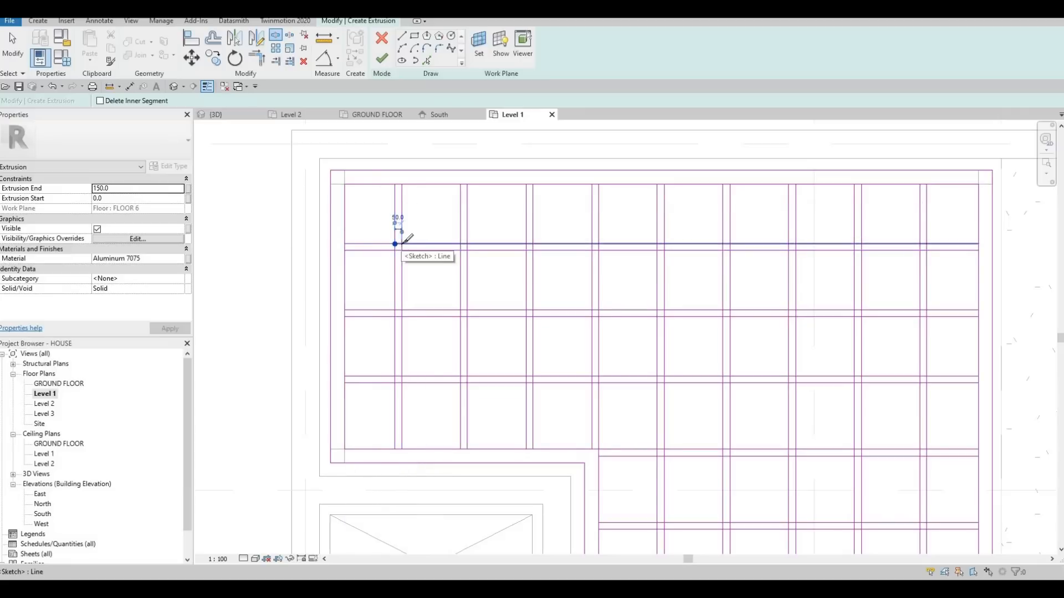
click(465, 243)
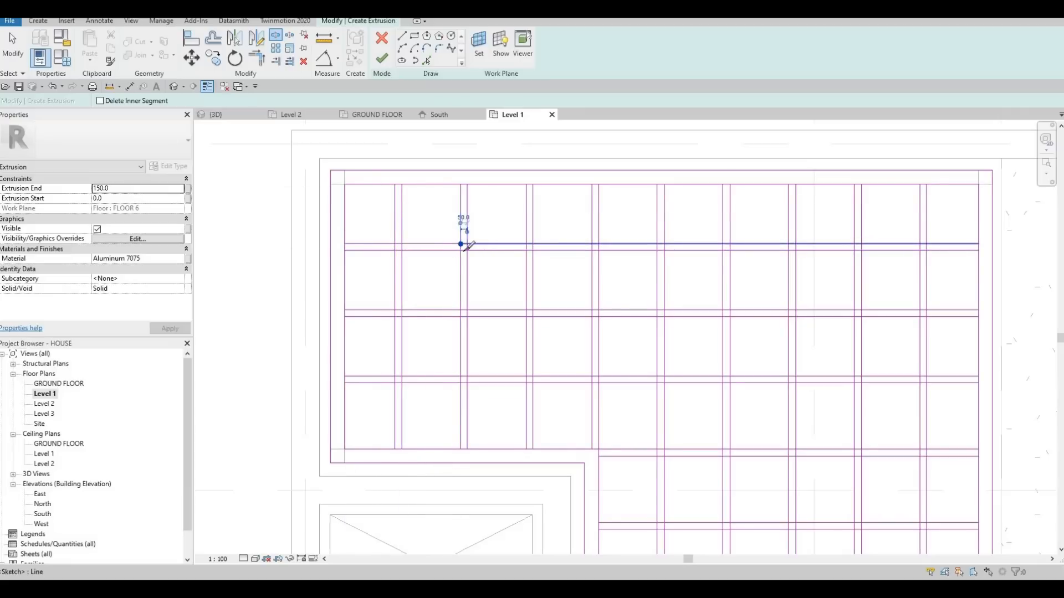
click(467, 244)
scroll(403, 244, up, 2)
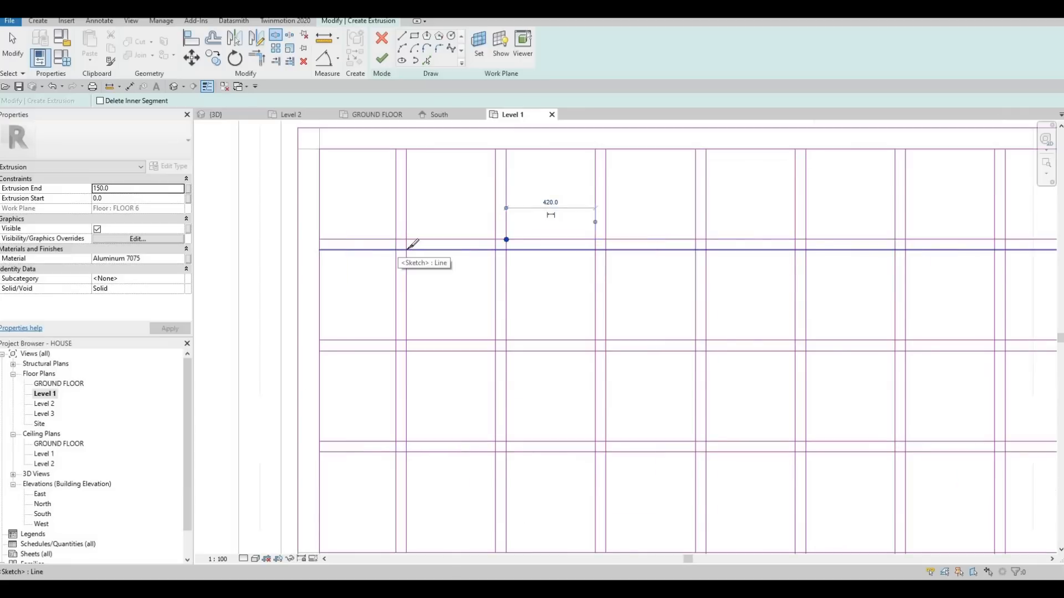
click(409, 247)
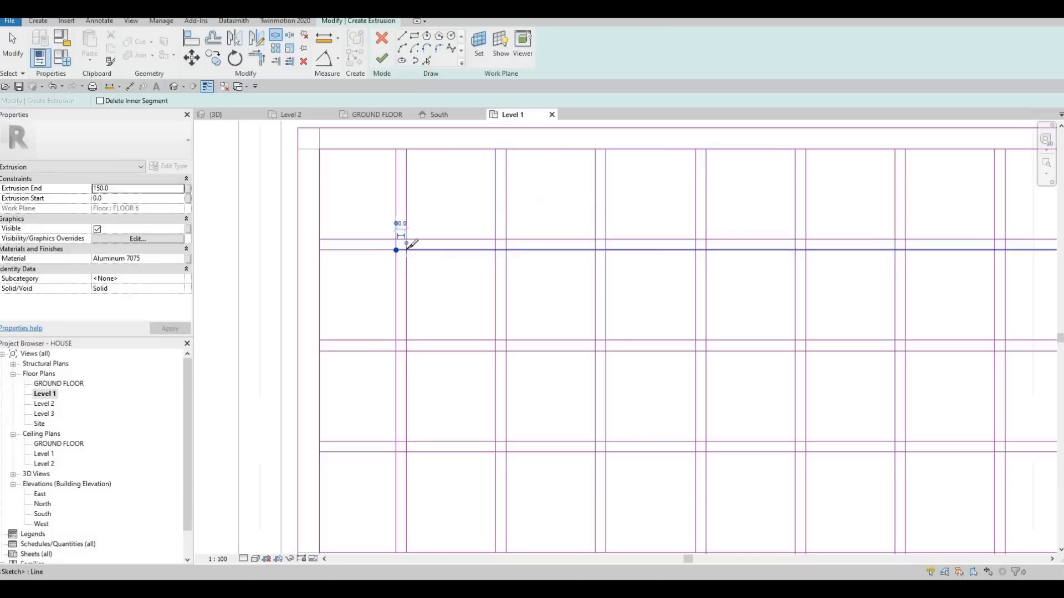
click(495, 250)
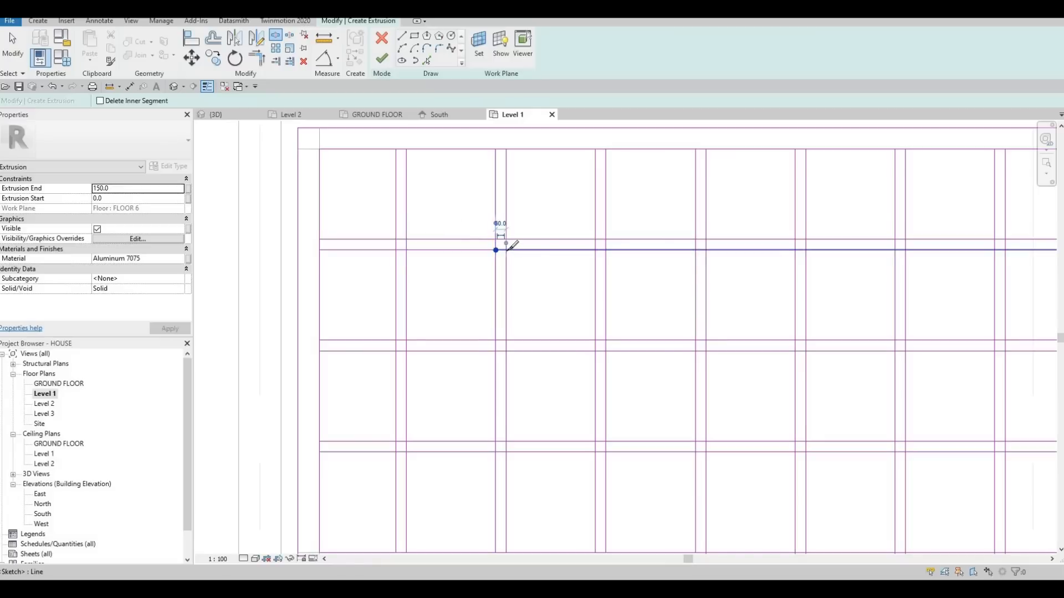
Split both lines of the uppermost horizontal slat at its crossings with the third, fourth and fifth vertical slats.
click(606, 250)
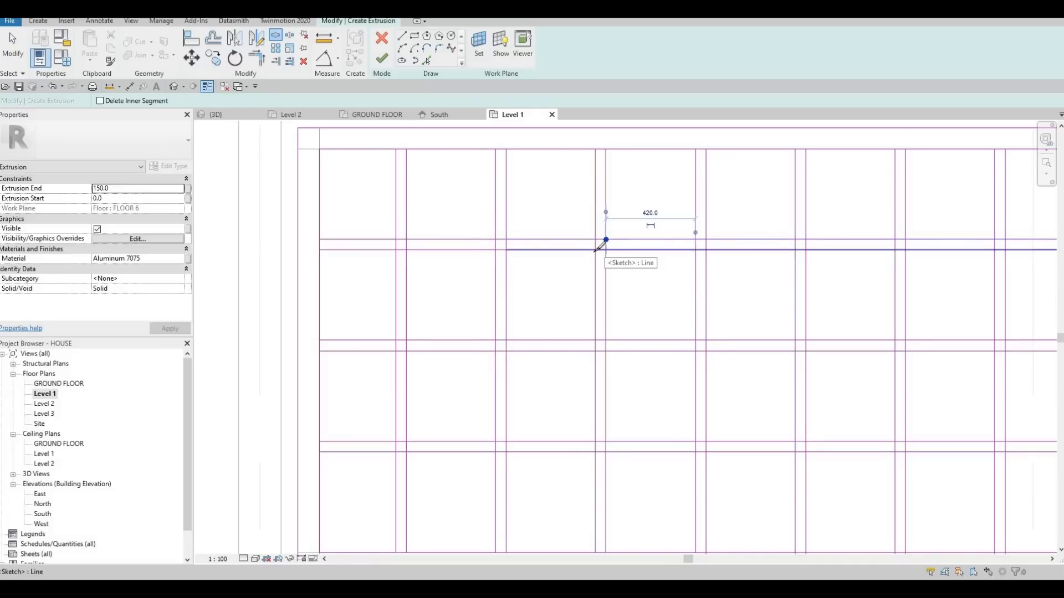
click(595, 250)
middle_drag(697, 241, 619, 233)
click(619, 233)
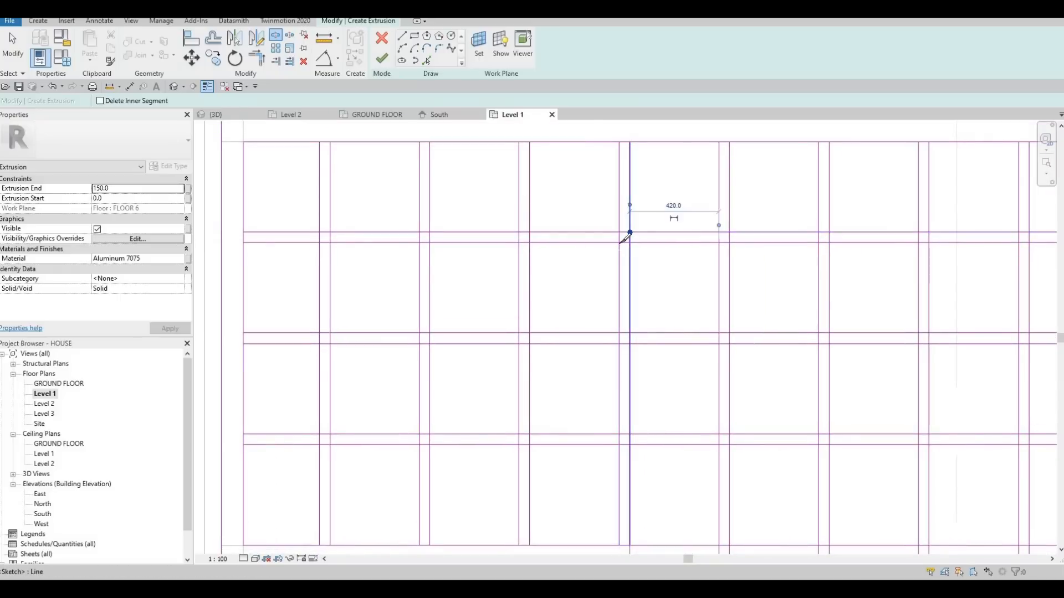
click(629, 243)
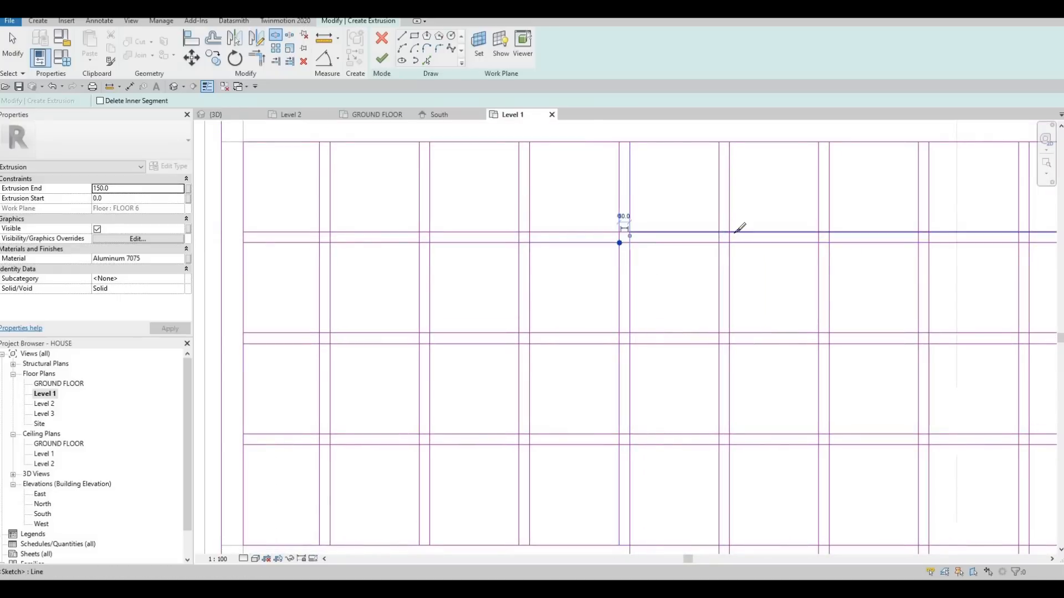
click(735, 232)
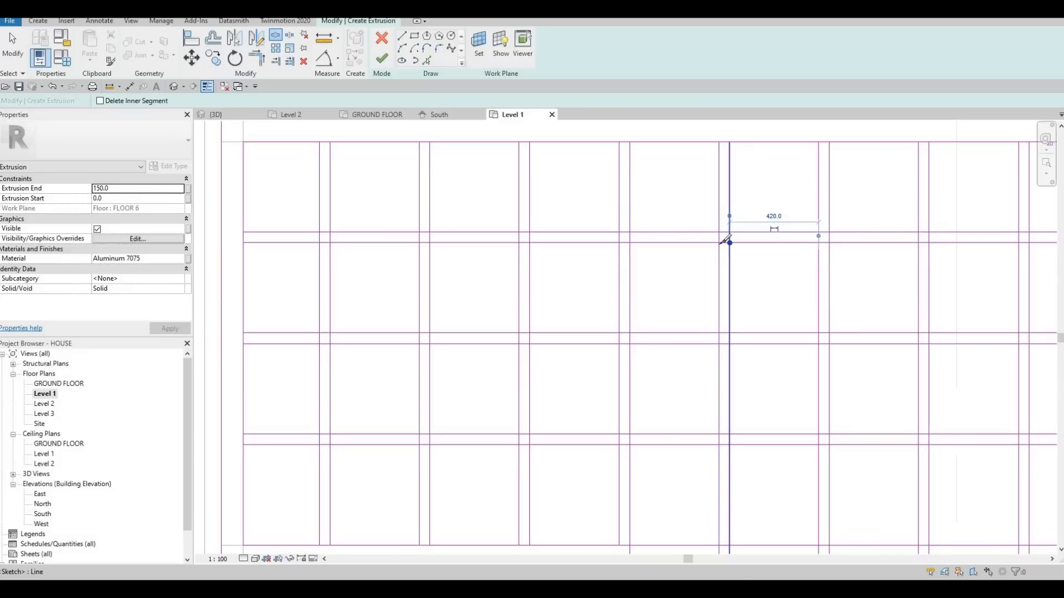
scroll(633, 258, down, 1)
key(Escape)
key(Escape)
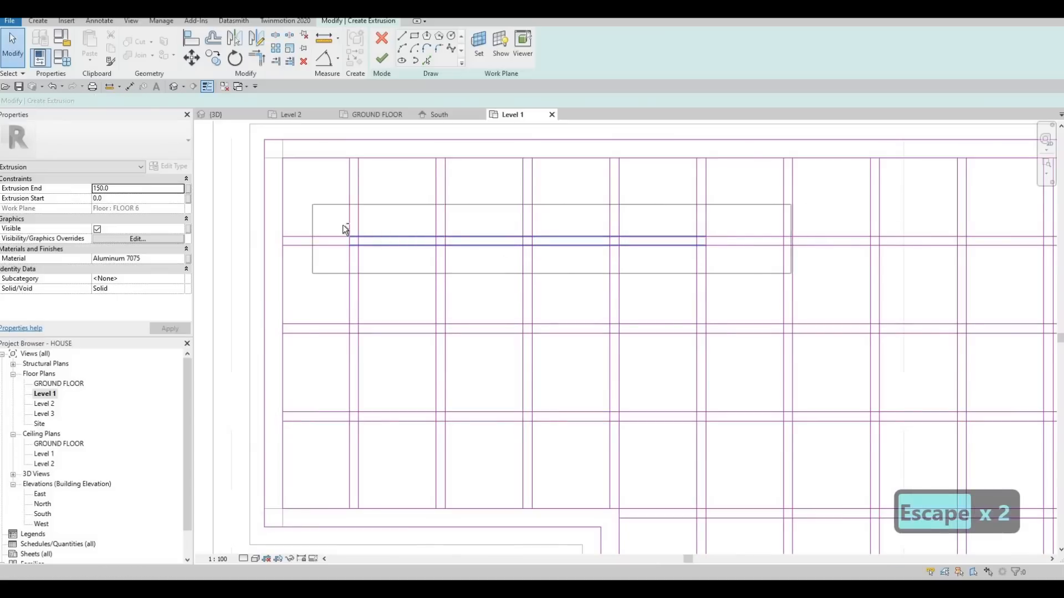
key(Escape)
Delete the short segments of the uppermost horizontal slat inside the first five vertical slats.
drag(321, 219, 380, 273)
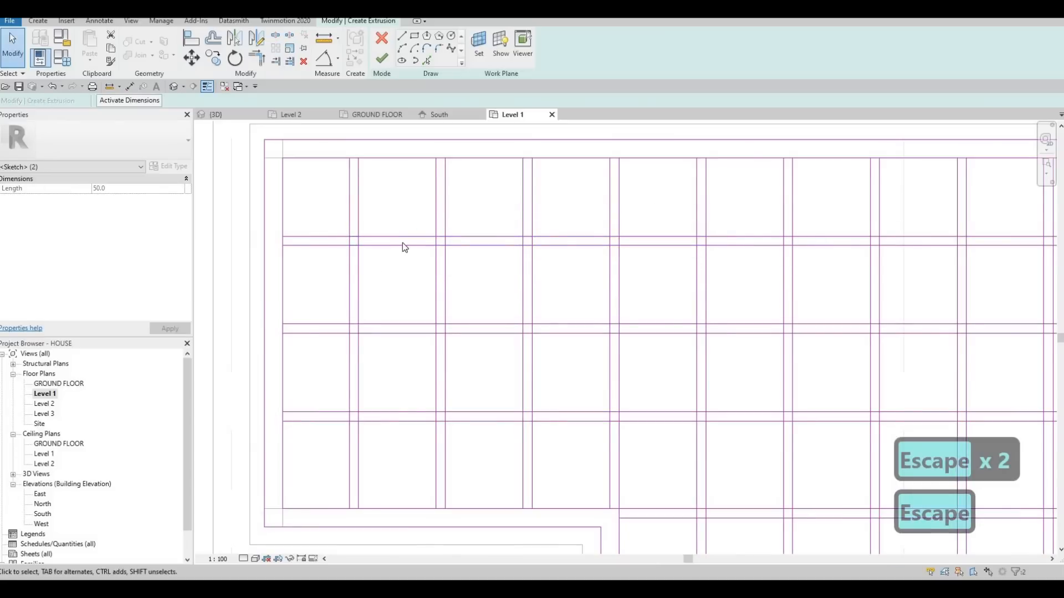
key(Delete)
drag(505, 254, 529, 248)
key(Delete)
key(Delete)
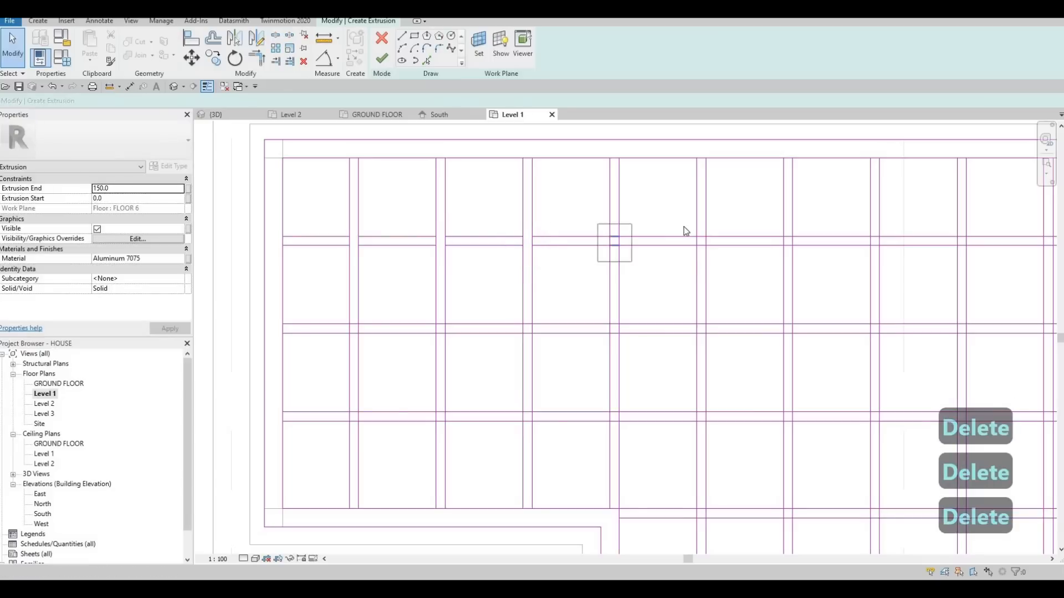
key(Delete)
drag(724, 263, 682, 226)
key(Delete)
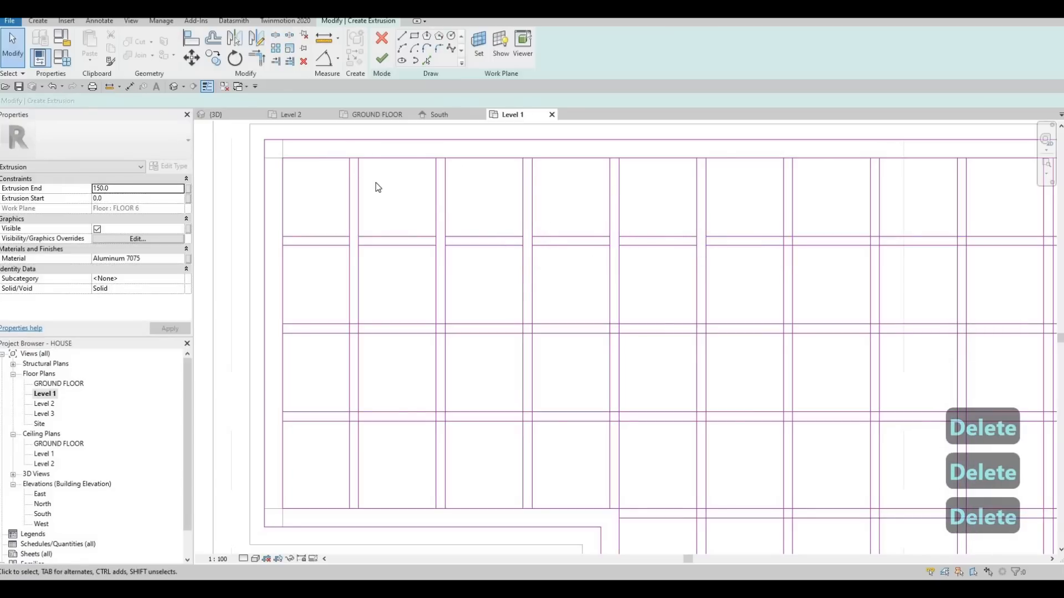
Trim the inner loop's upper edge to the sides of the first five vertical slats, opening the slat ends.
drag(328, 146, 370, 187)
key(Escape)
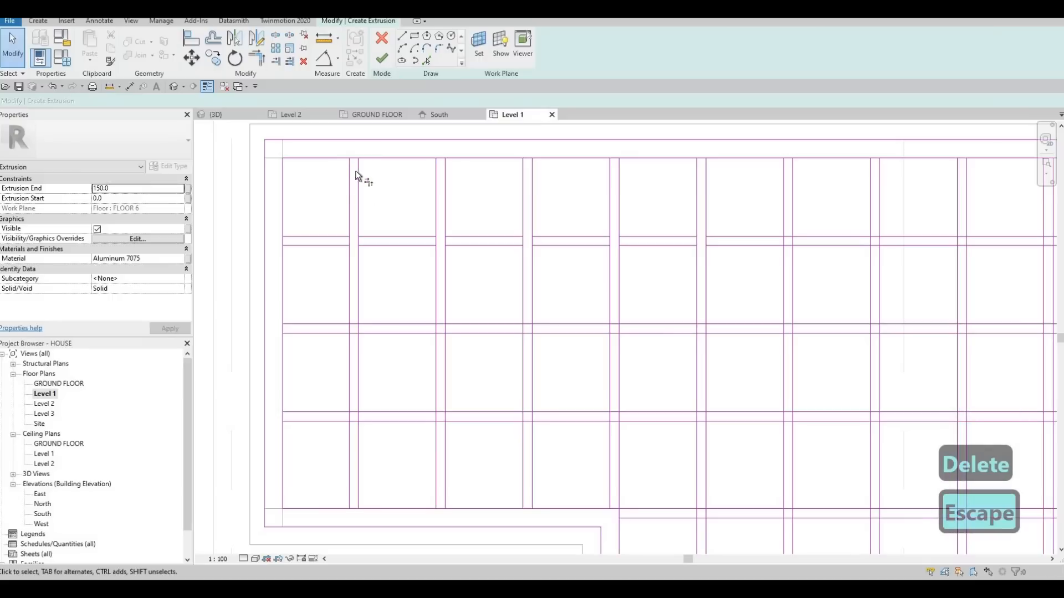
key(t)
key(r)
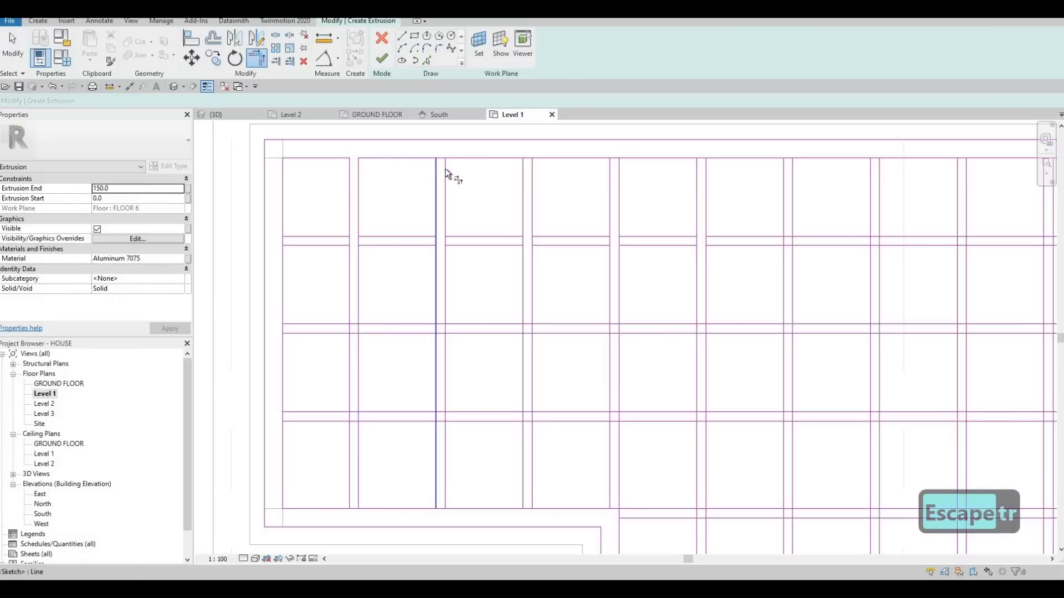
click(531, 171)
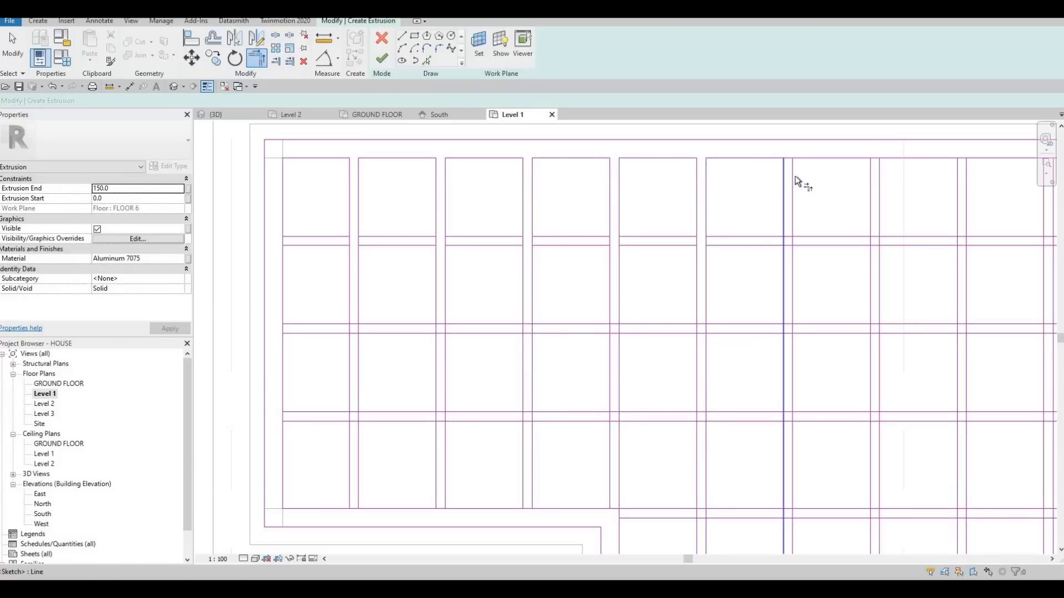
Trim the inner loop's upper edge to the sides of the sixth to ninth vertical slats.
mouse_move(806, 162)
middle_down()
mouse_move(715, 192)
mouse_move(727, 181)
middle_up()
click(728, 180)
click(802, 192)
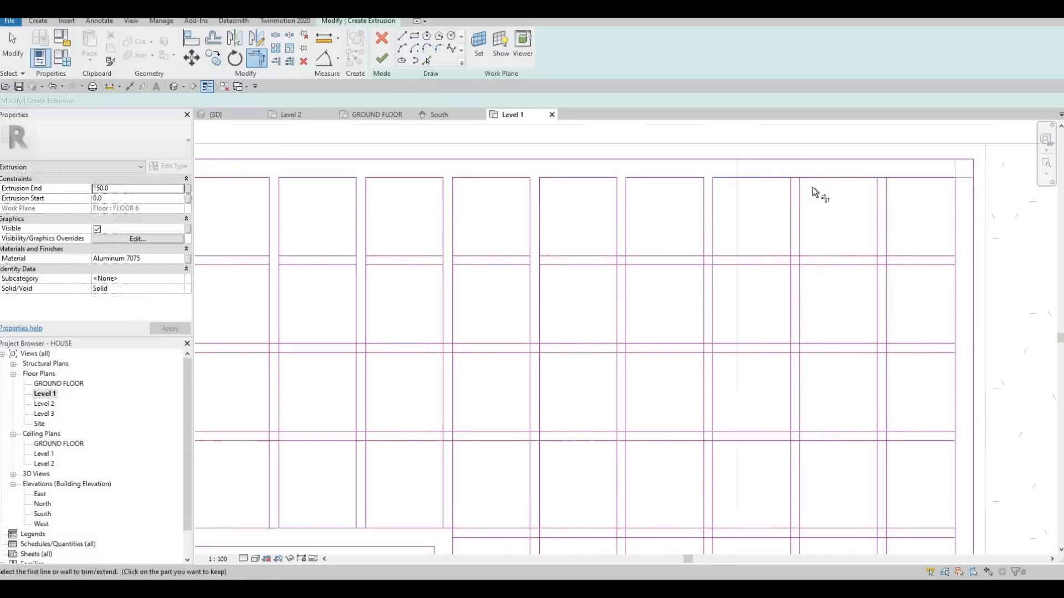
click(822, 181)
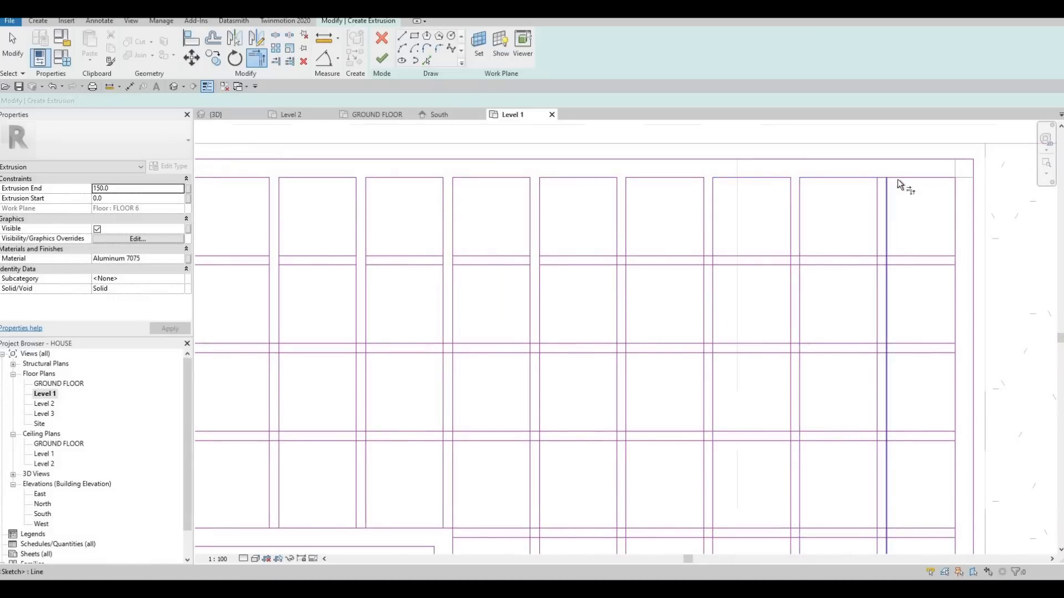
scroll(560, 242, down, 2)
key(Escape)
key(Escape)
key(Escape)
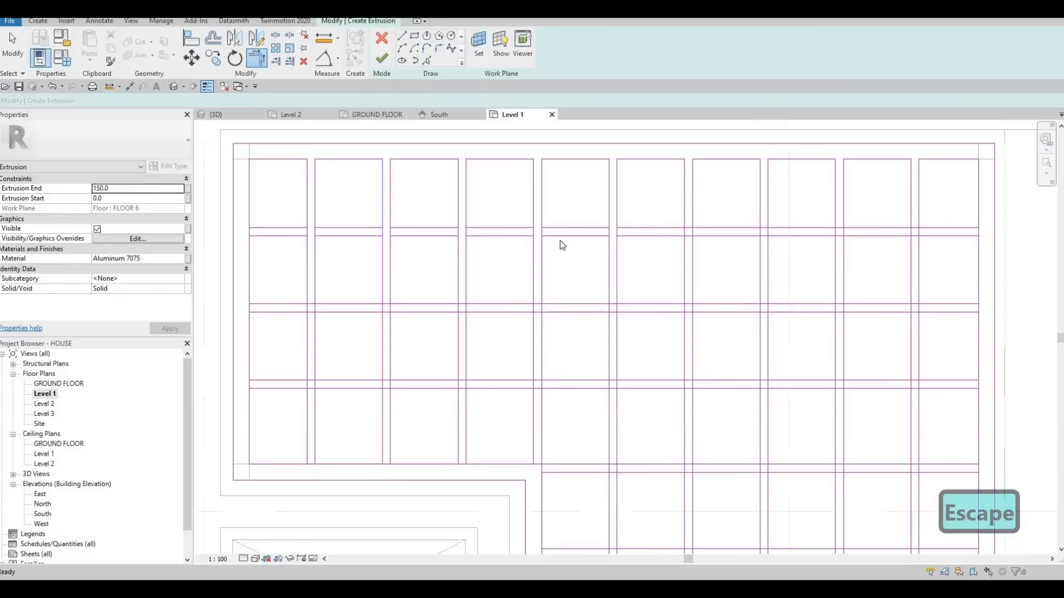
Split both lines of the uppermost horizontal slat at its crossings with the sixth and seventh vertical slats.
middle_drag(616, 245, 630, 246)
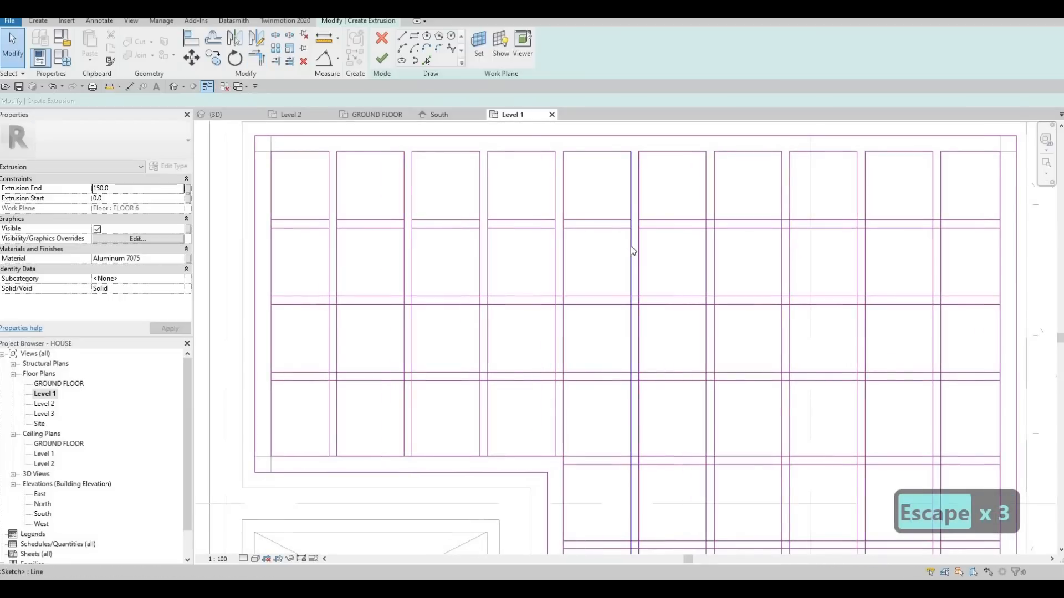
key(s)
key(l)
scroll(706, 220, up, 1)
scroll(706, 220, up, 2)
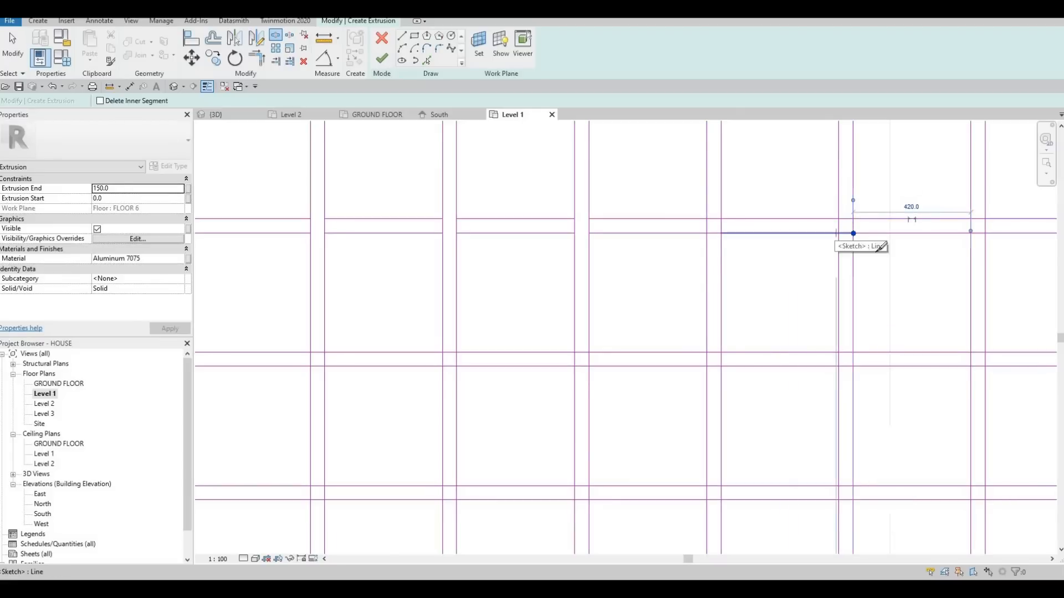
click(838, 223)
middle_drag(938, 217, 817, 197)
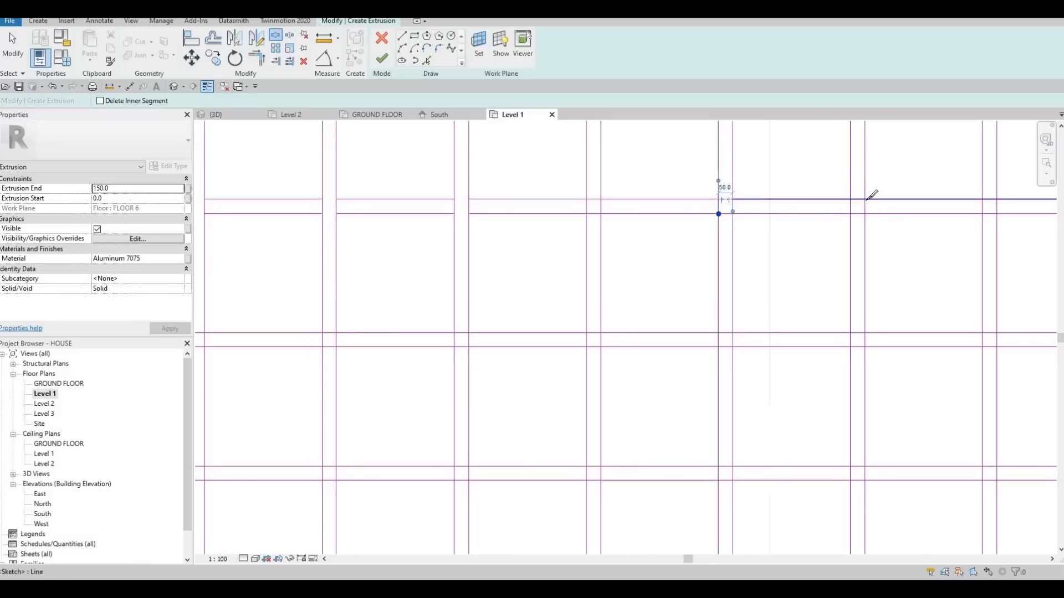
Split both lines of the uppermost horizontal slat where they cross the eighth and ninth vertical slats.
click(863, 213)
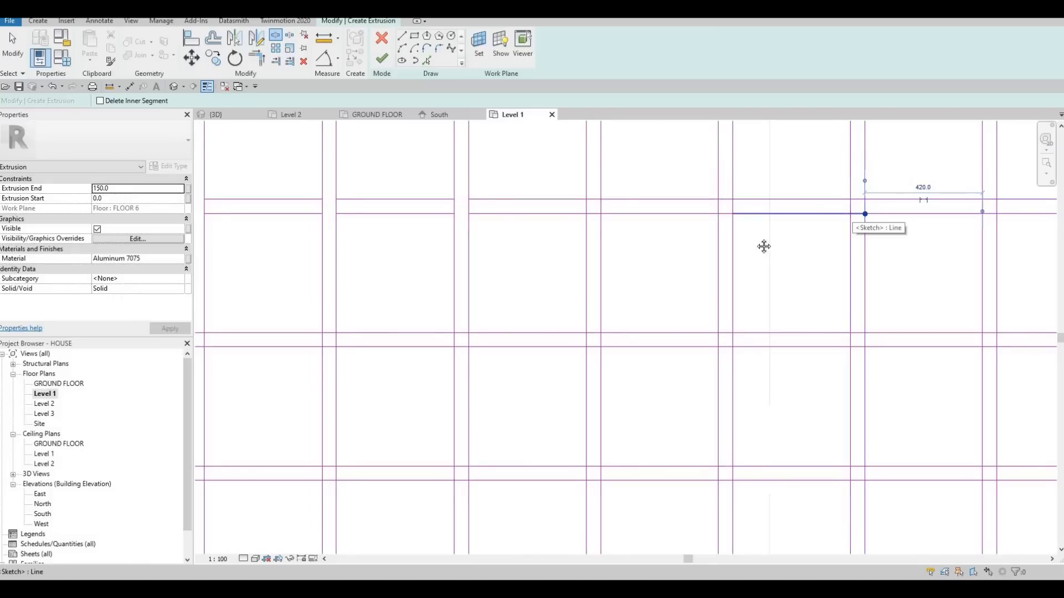
click(851, 214)
middle_drag(896, 242, 764, 247)
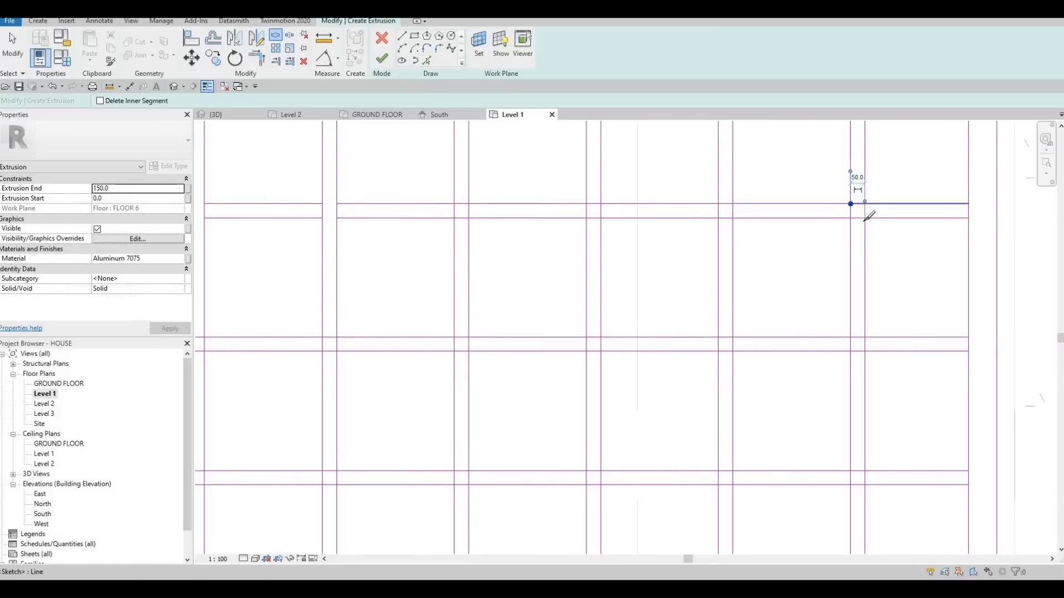
click(864, 205)
click(864, 219)
click(851, 219)
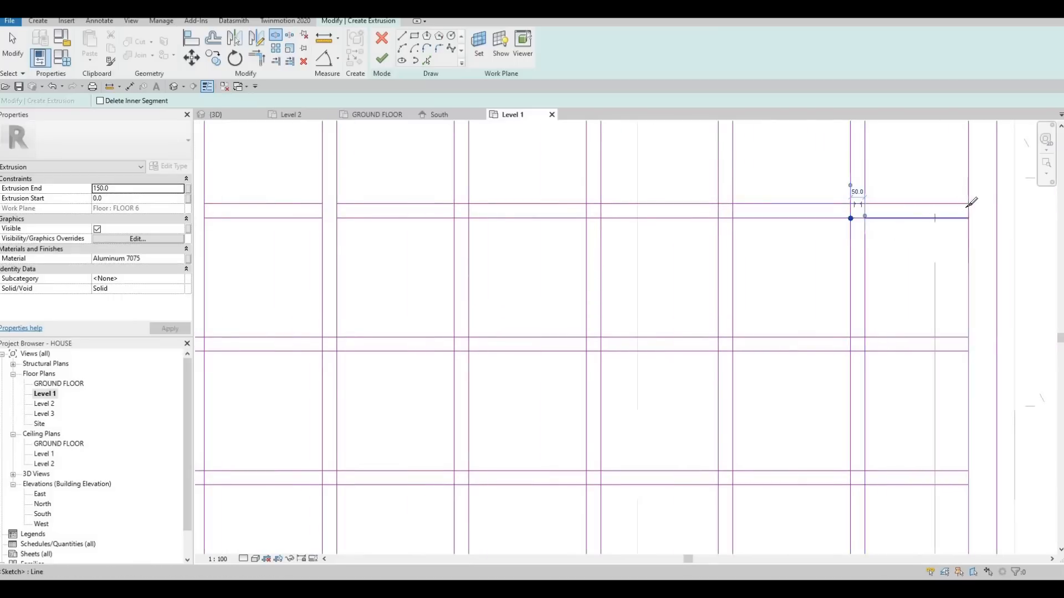
Split the inner loop's right-hand edge at the ends of the two uppermost horizontal slats.
click(969, 205)
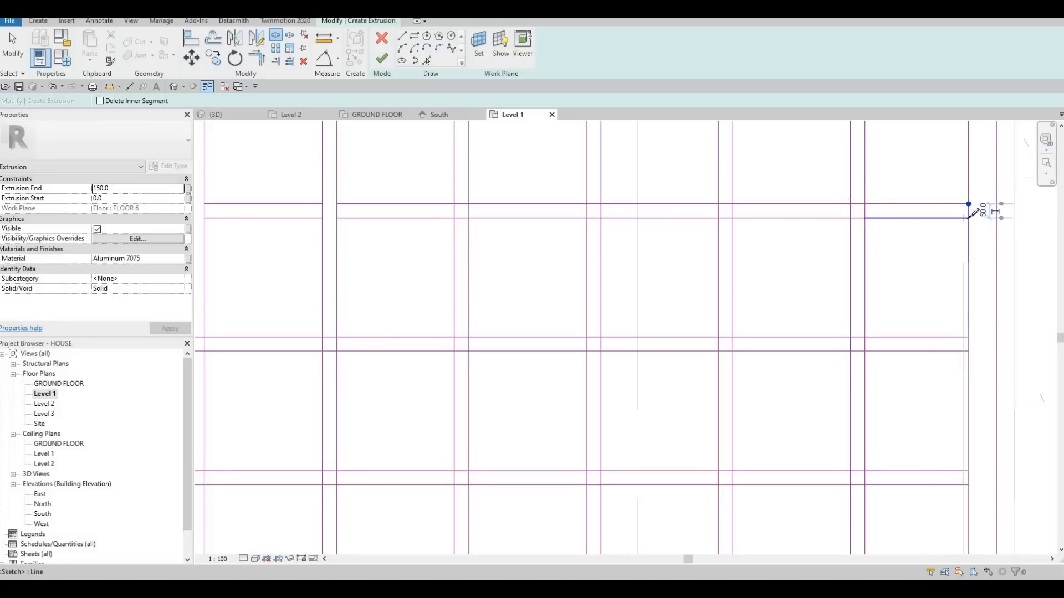
click(968, 219)
middle_drag(971, 339, 942, 302)
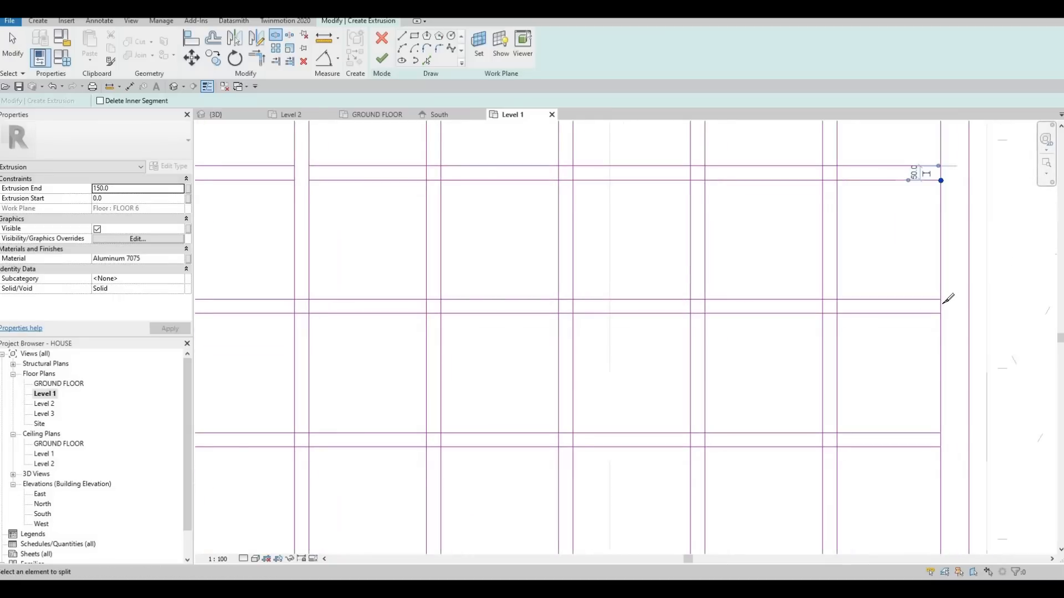
click(940, 299)
click(940, 314)
scroll(911, 288, down, 1)
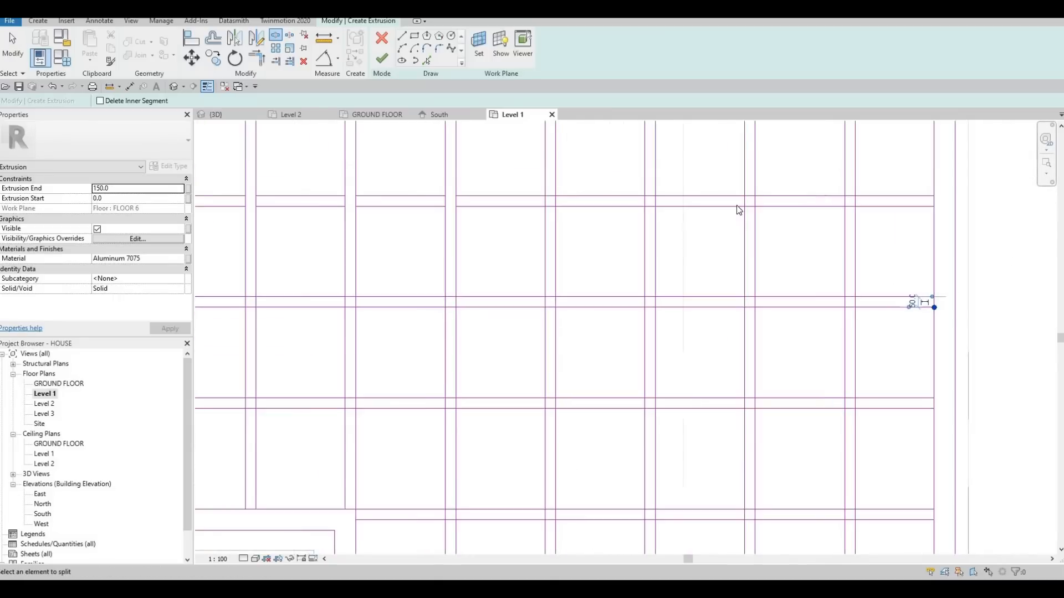
Delete the short pieces of the uppermost horizontal slat's lines inside the sixth to ninth vertical slats.
key(Escape)
key(Escape)
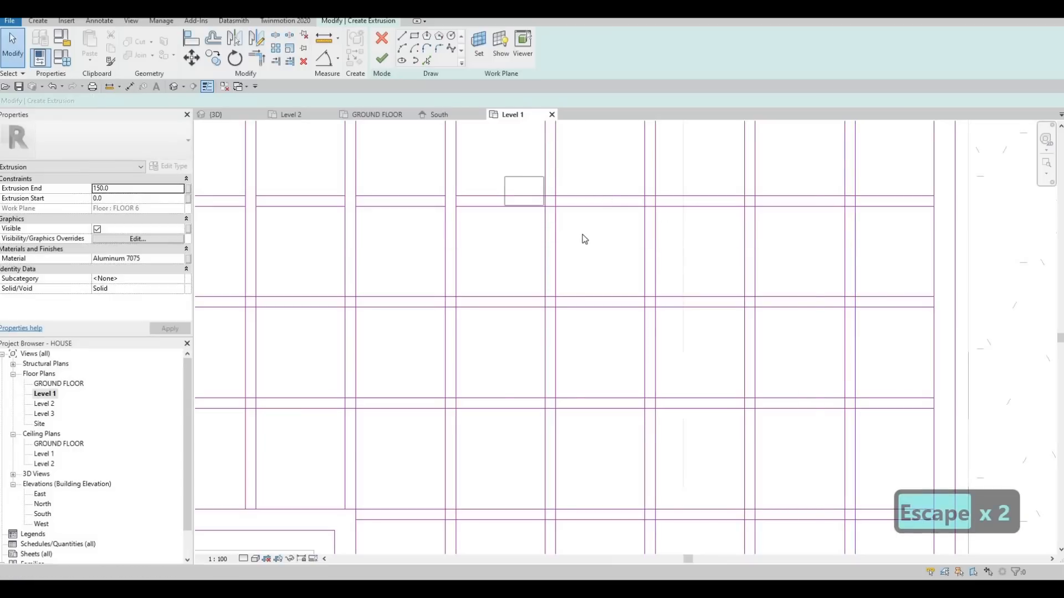
drag(504, 177, 582, 234)
key(Delete)
drag(618, 175, 677, 223)
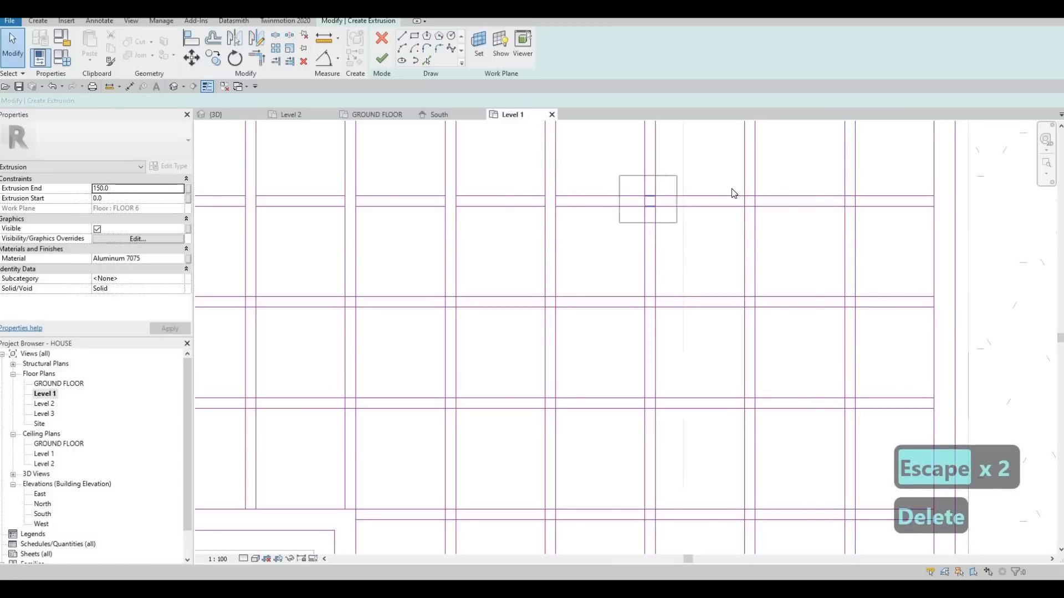
key(Delete)
drag(726, 178, 771, 222)
key(Delete)
drag(826, 177, 877, 221)
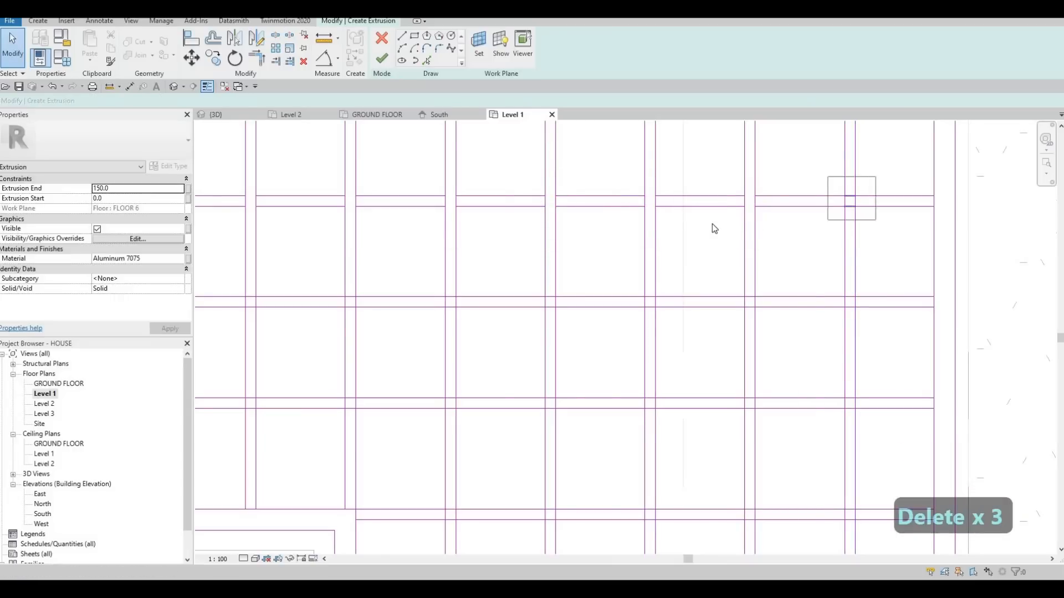
key(Delete)
scroll(720, 221, down, 4)
key(Escape)
key(Escape)
key(Escape)
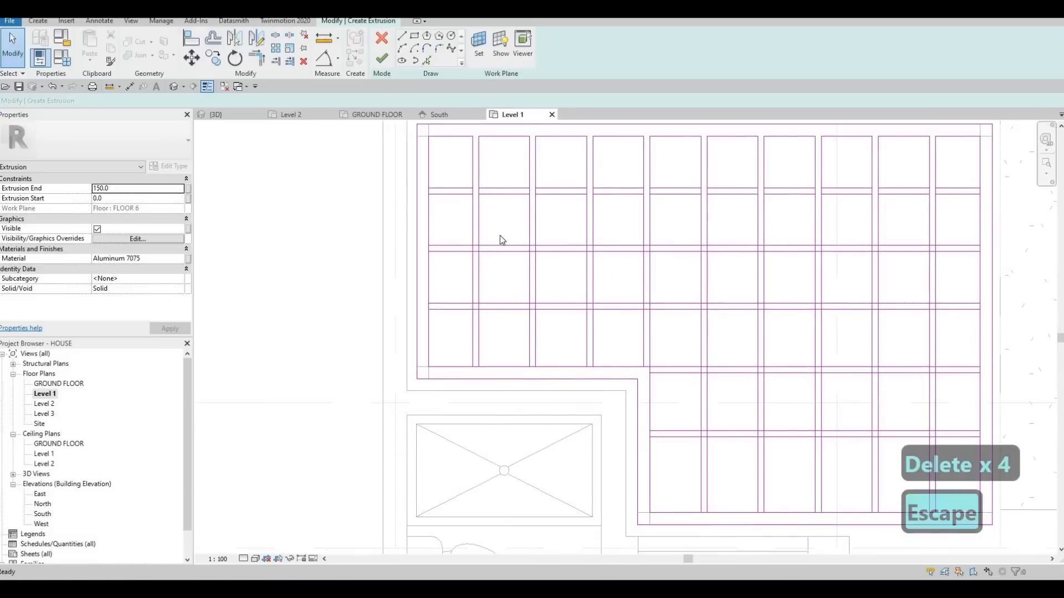
key(Escape)
Split the inner loop's left-hand edge at the ends of the three uppermost horizontal slats.
click(473, 229)
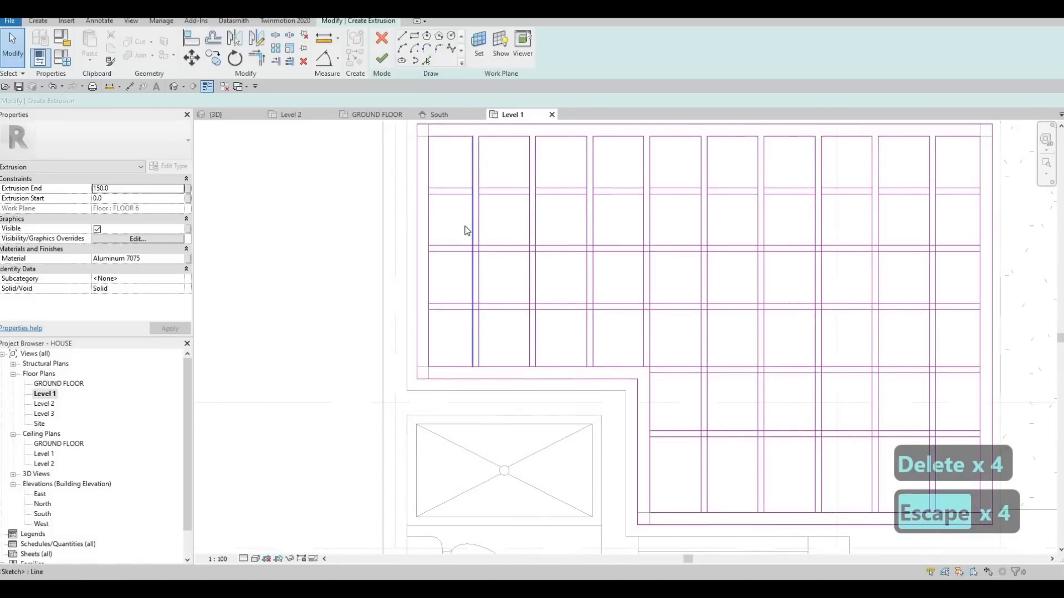
key(s)
key(l)
scroll(447, 178, up, 3)
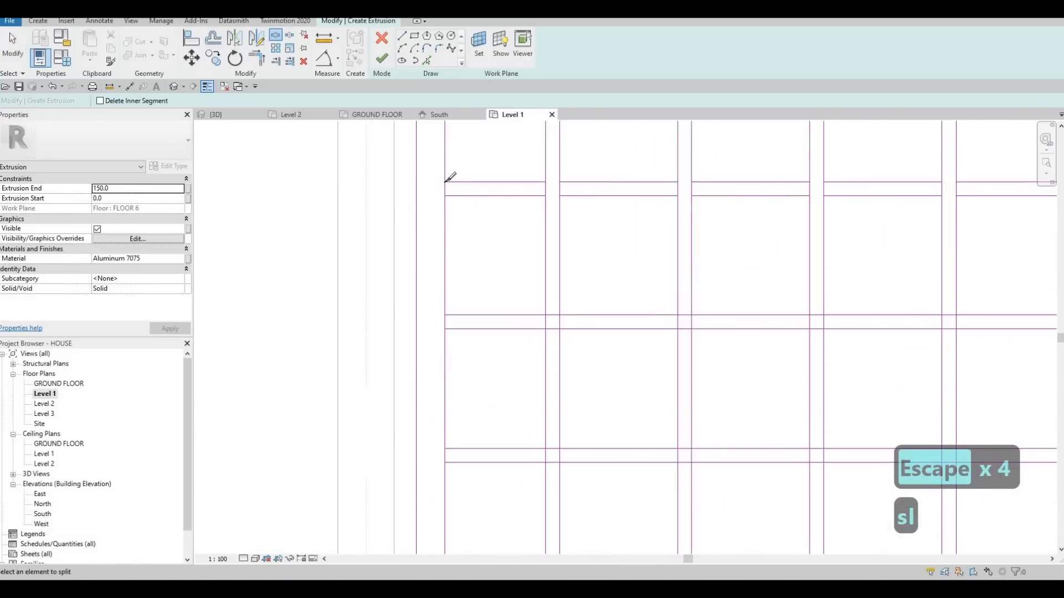
click(447, 330)
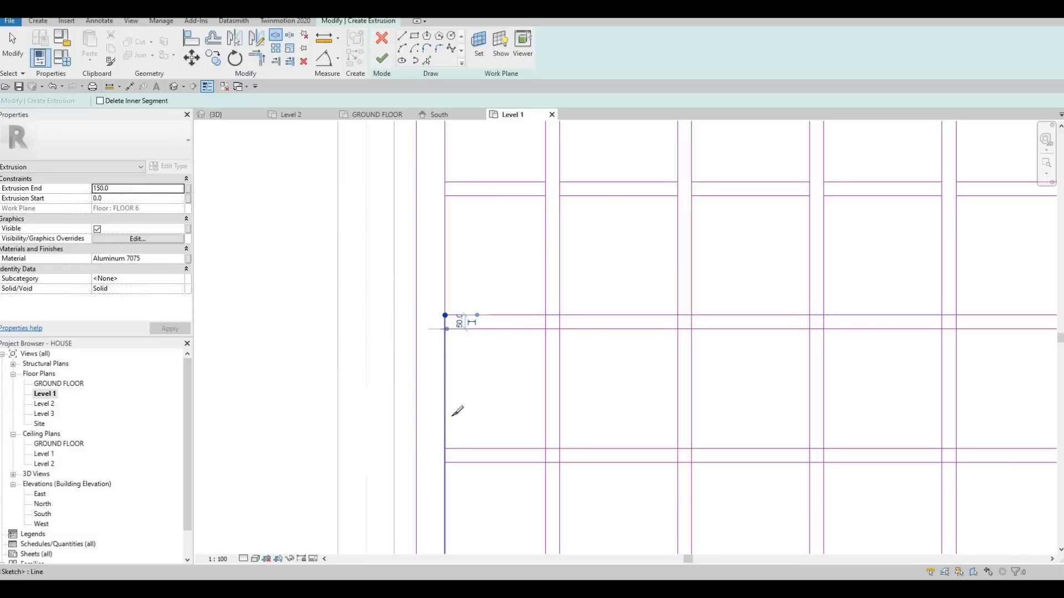
click(447, 449)
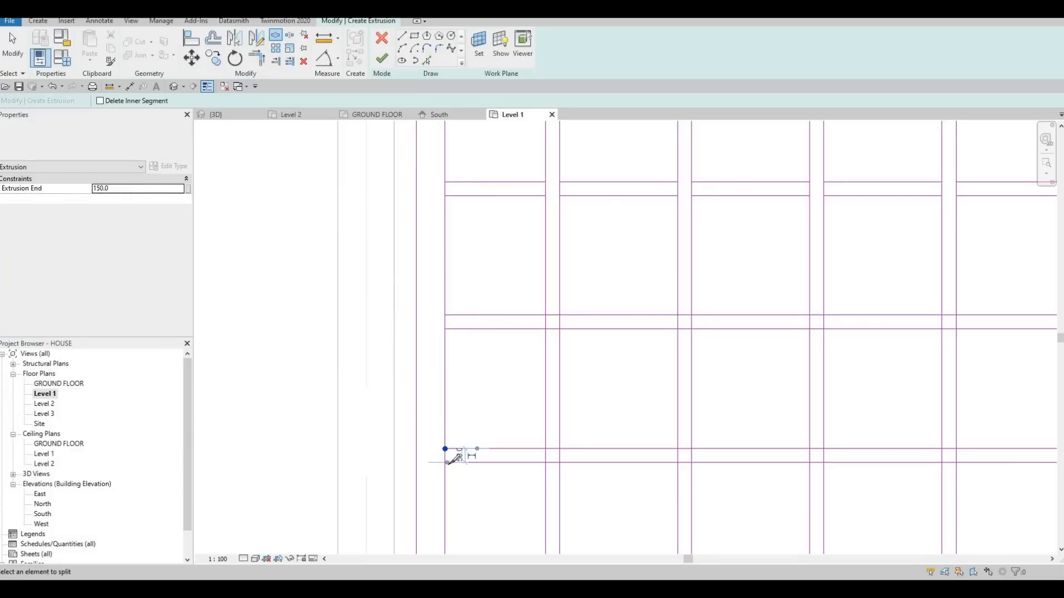
click(444, 463)
middle_drag(455, 443, 464, 338)
scroll(465, 338, down, 2)
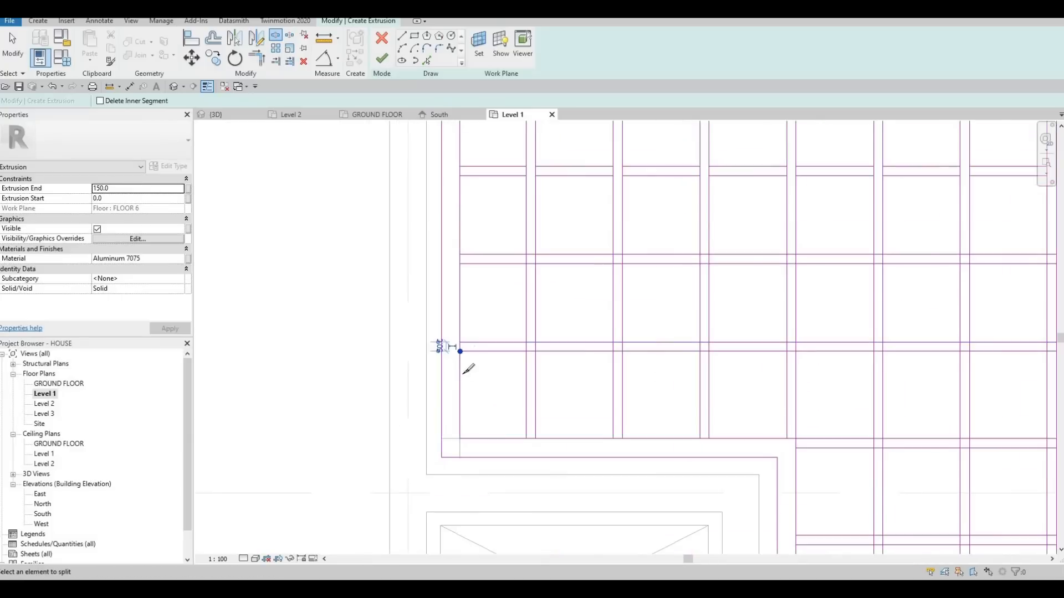
key(Escape)
Delete the short pieces of the inner loop's left-hand edge at the ends of the three uppermost horizontal slats.
middle_drag(448, 189, 470, 239)
scroll(471, 243, down, 1)
key(Escape)
key(Escape)
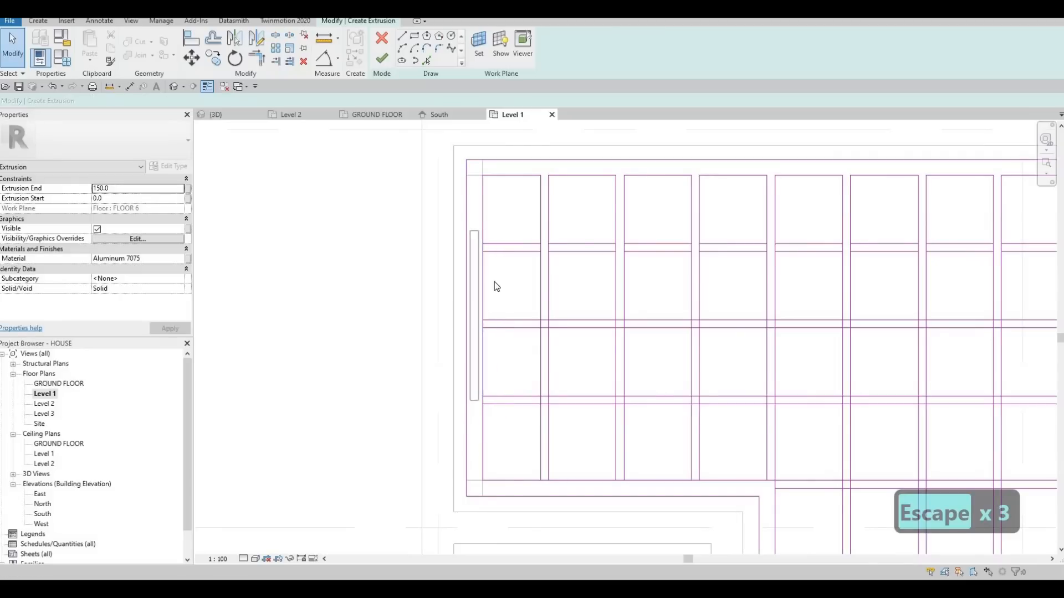
click(475, 274)
key(Delete)
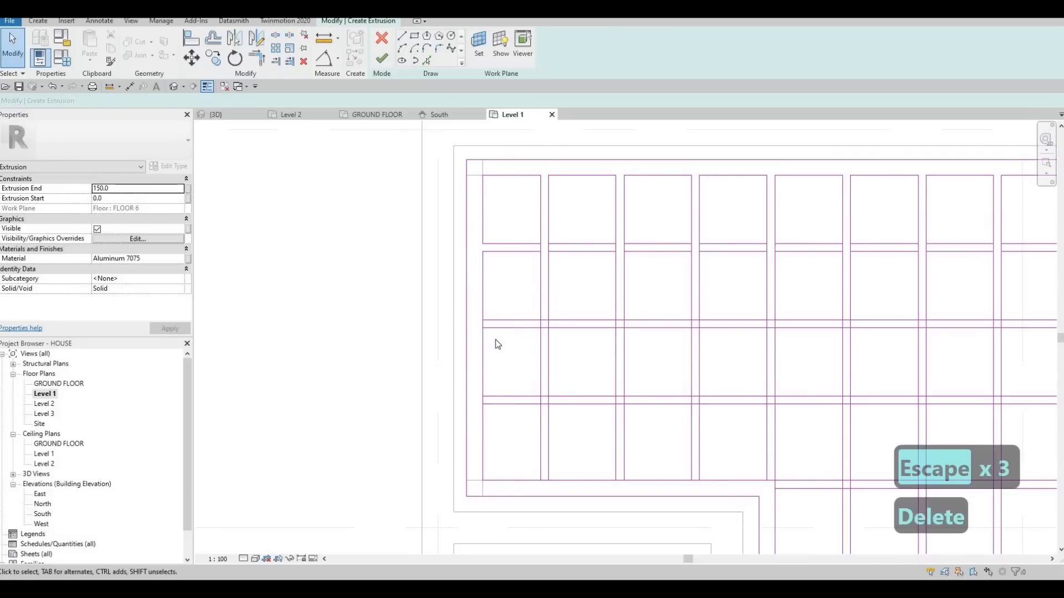
drag(472, 303, 495, 340)
key(Delete)
drag(474, 380, 492, 420)
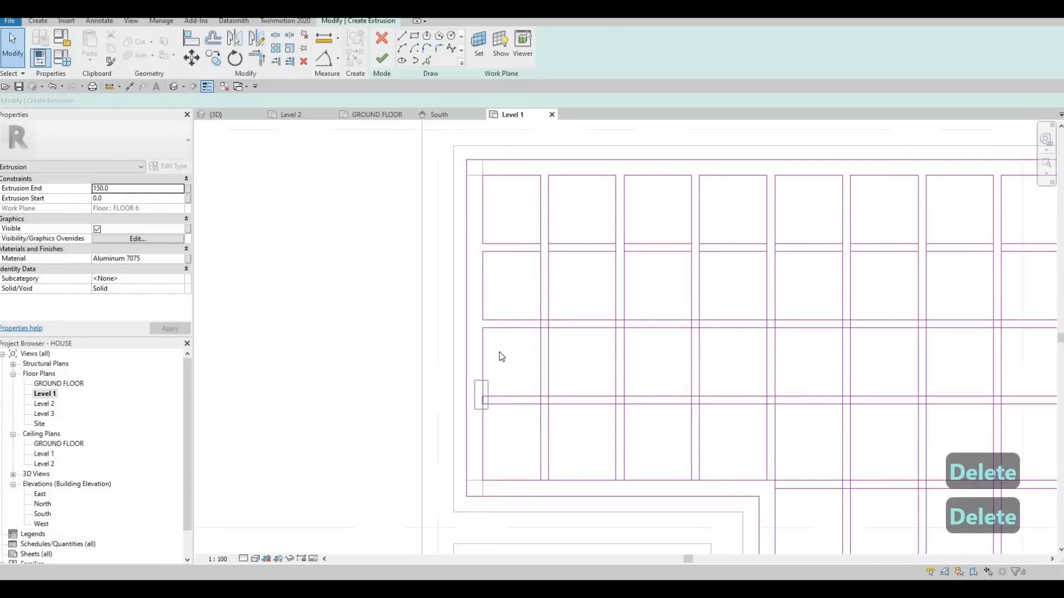
key(Delete)
Delete the short pieces of the inner loop's right-hand edge at the ends of the two uppermost horizontal slats.
scroll(483, 332, down, 2)
scroll(686, 322, up, 1)
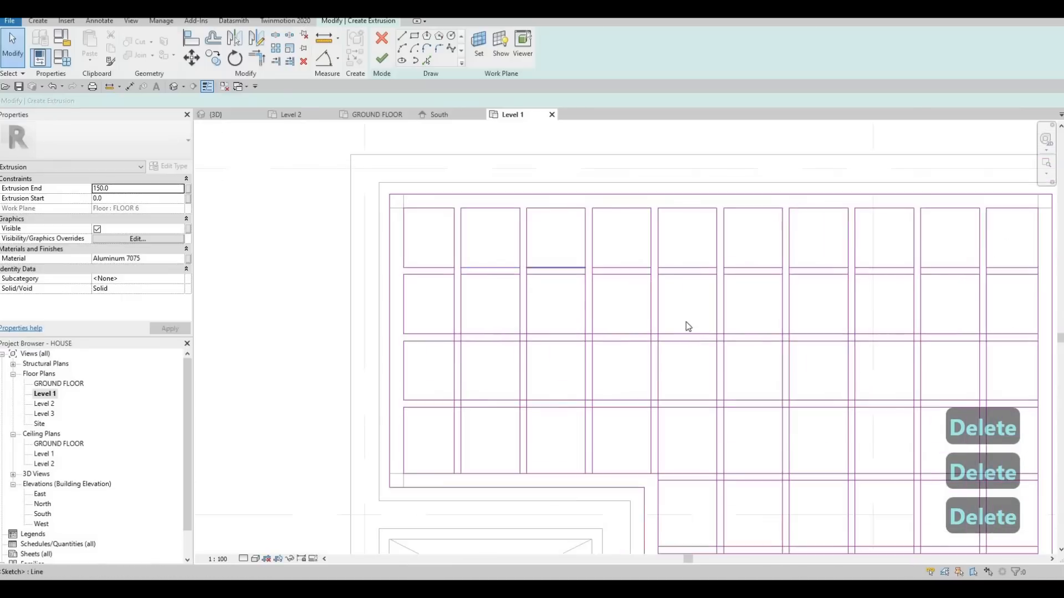
scroll(721, 288, down, 2)
scroll(806, 238, up, 4)
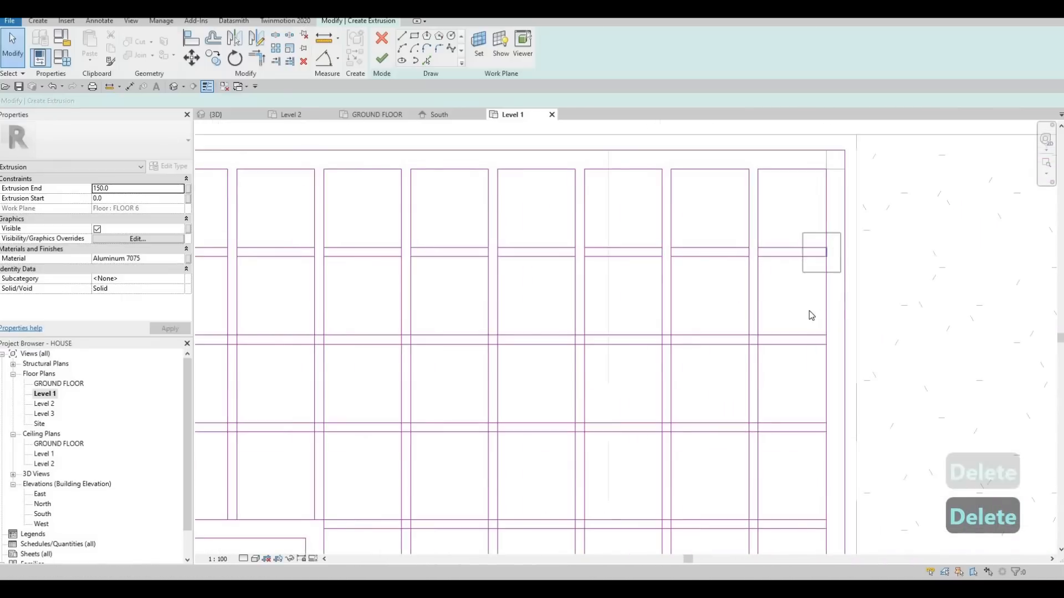
key(Delete)
drag(808, 310, 829, 347)
middle_drag(833, 454, 788, 370)
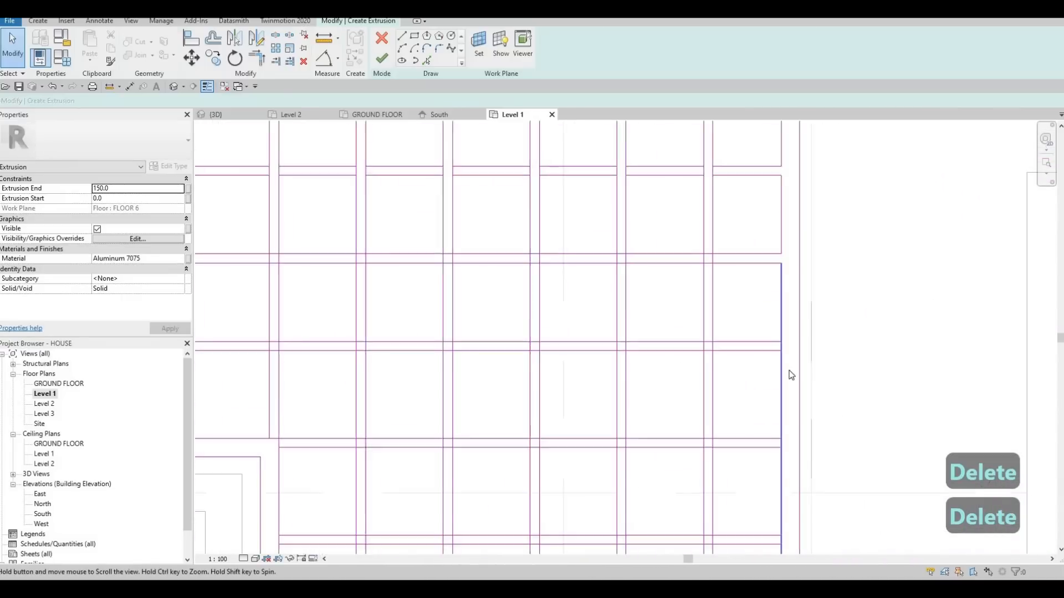
drag(755, 326, 783, 363)
key(Delete)
key(Escape)
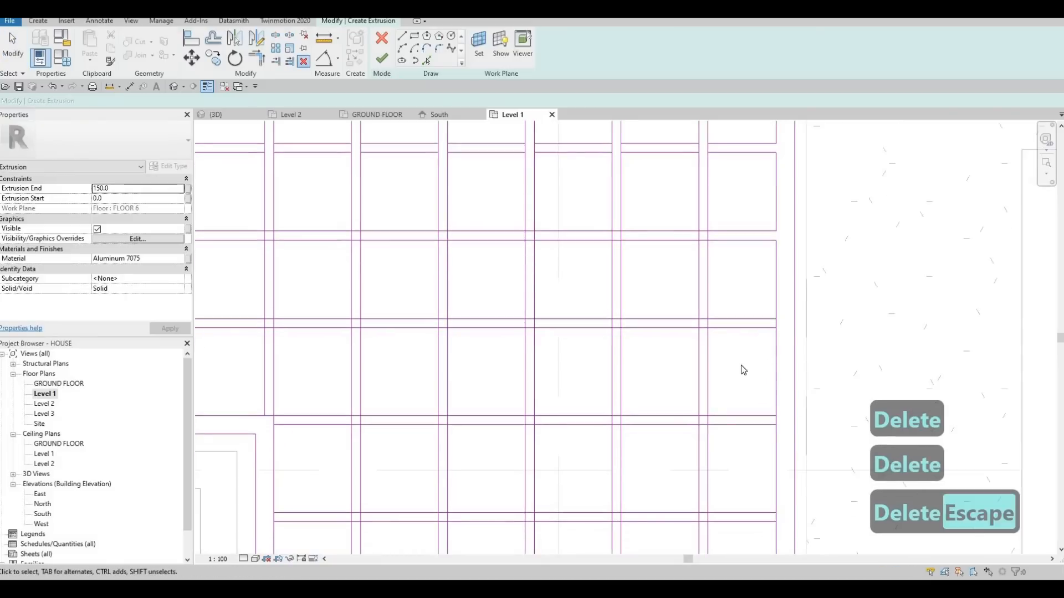
key(Escape)
Split the inner loop's right-hand edge at the ends of the third, fourth and fifth horizontal slats.
key(s)
key(l)
scroll(788, 313, up, 2)
click(778, 315)
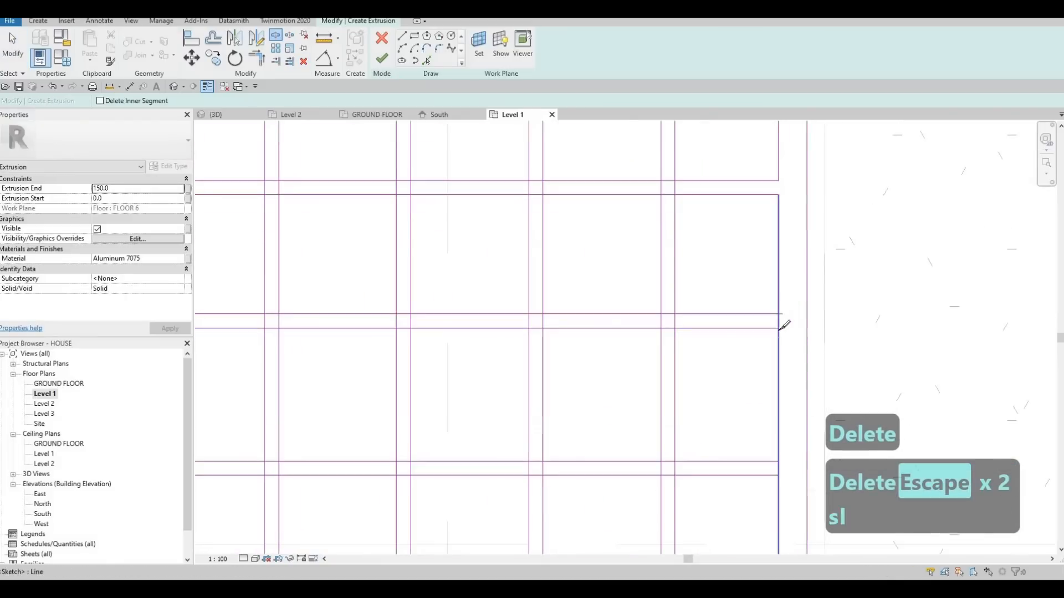
click(778, 329)
middle_drag(754, 374, 724, 299)
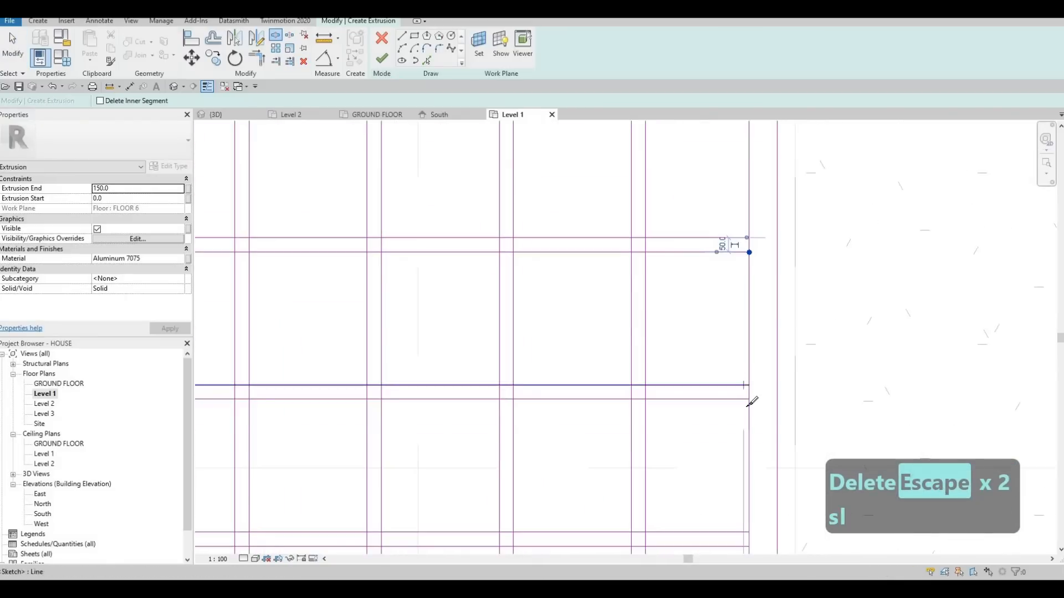
click(750, 386)
middle_drag(761, 420, 767, 322)
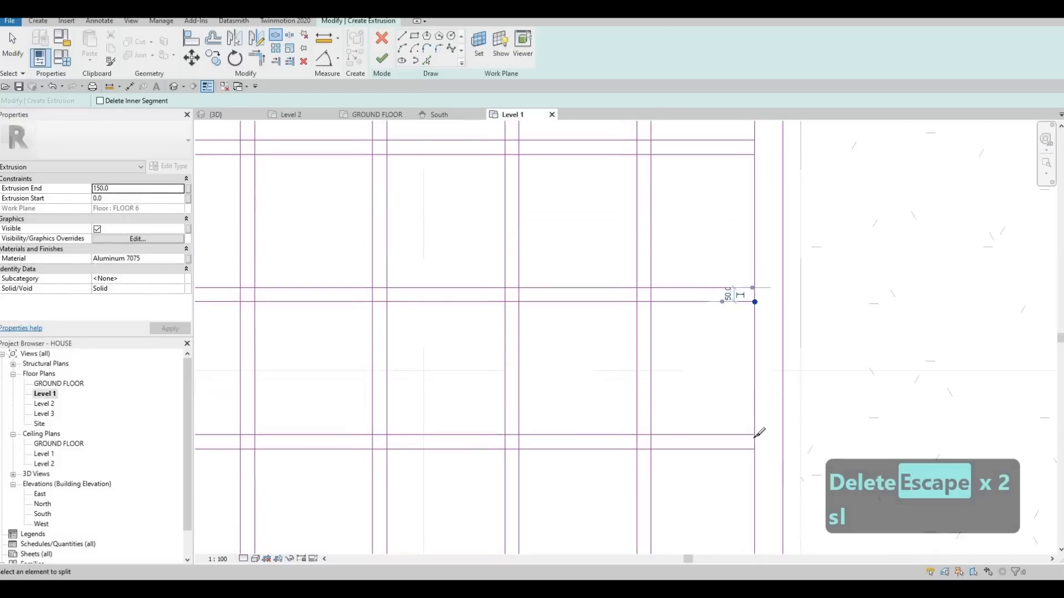
click(755, 436)
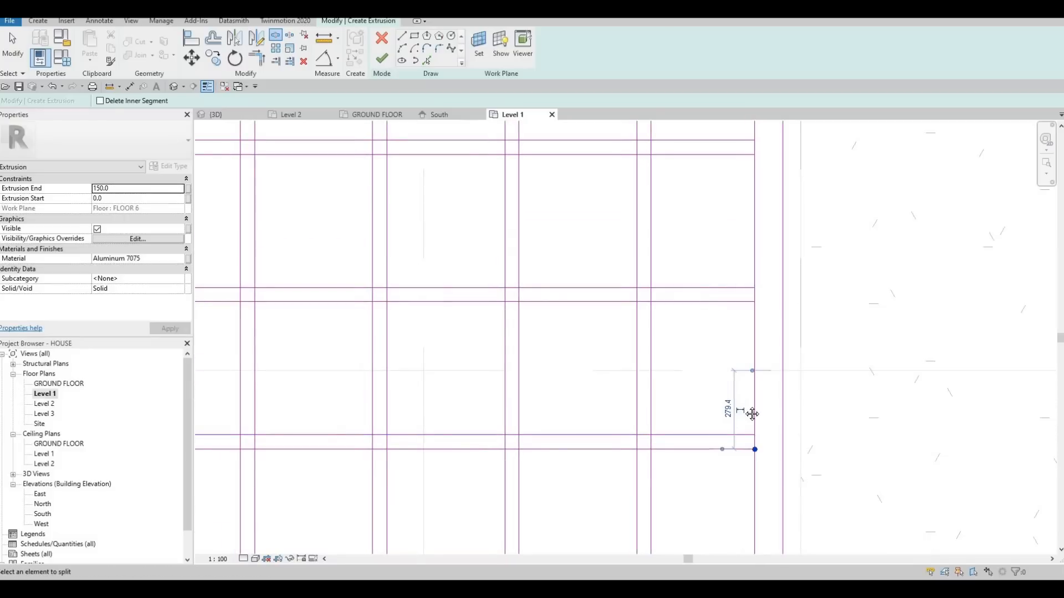
scroll(752, 413, down, 3)
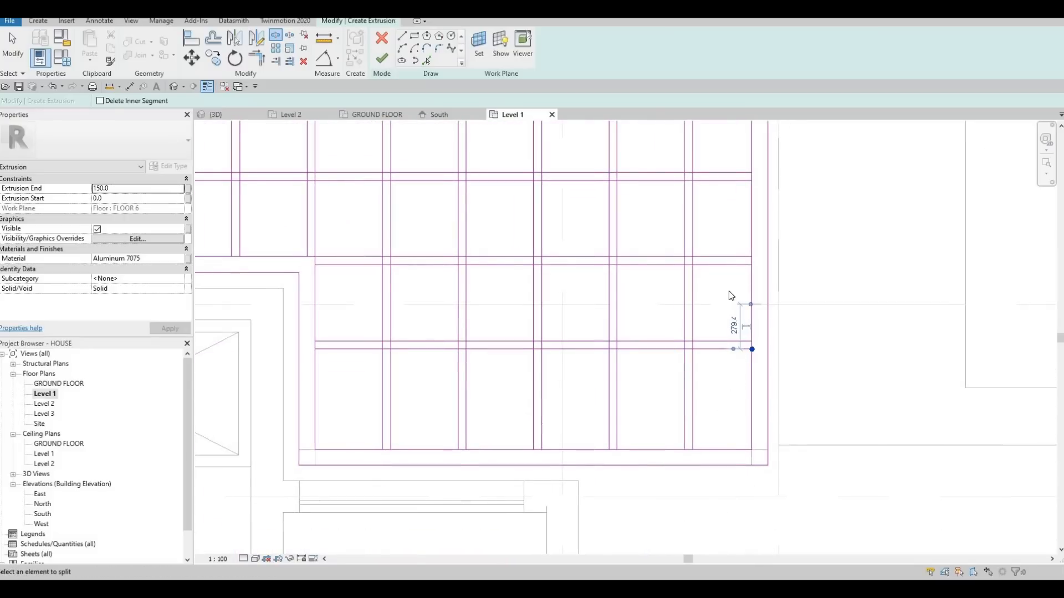
key(Escape)
key(Escape)
Delete the short pieces of the inner loop's right-hand edge at the ends of the fourth and fifth horizontal slats.
scroll(724, 297, down, 1)
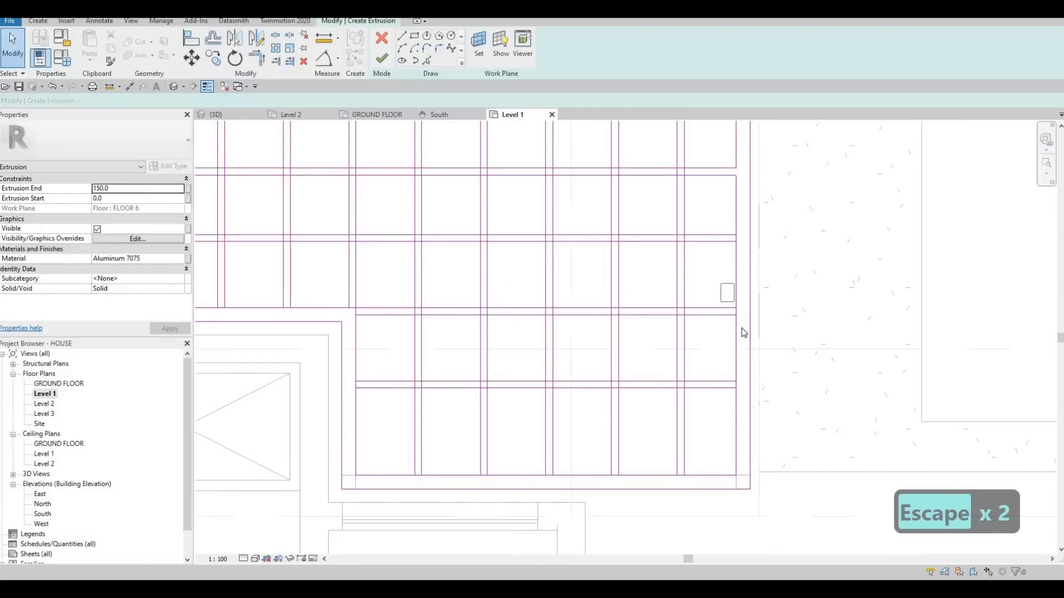
key(Delete)
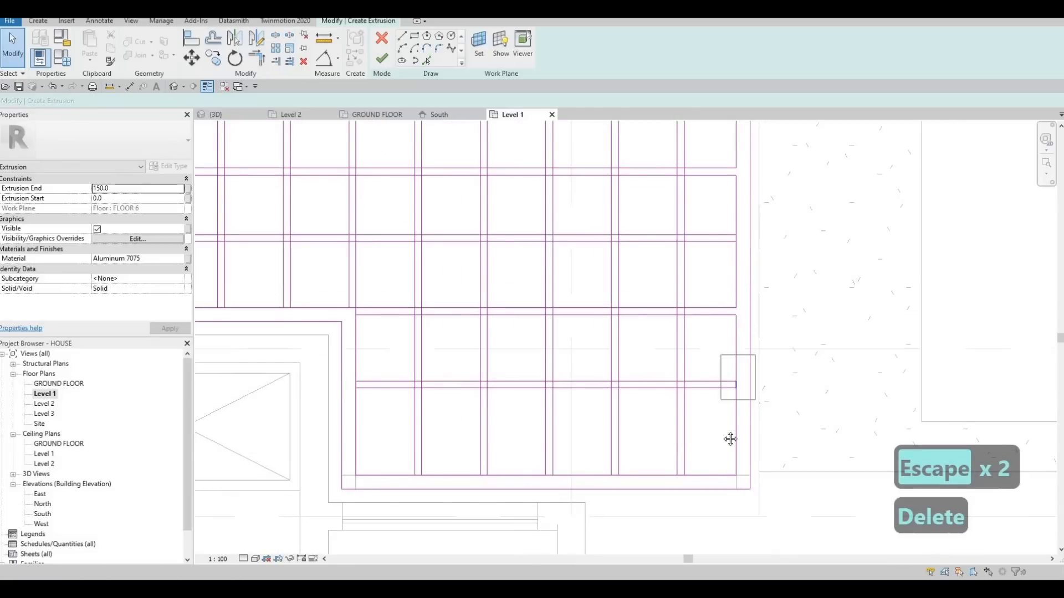
key(Delete)
Split the inner loop's lowest edge at the sides of the fifth to ninth vertical slats.
key(s)
key(l)
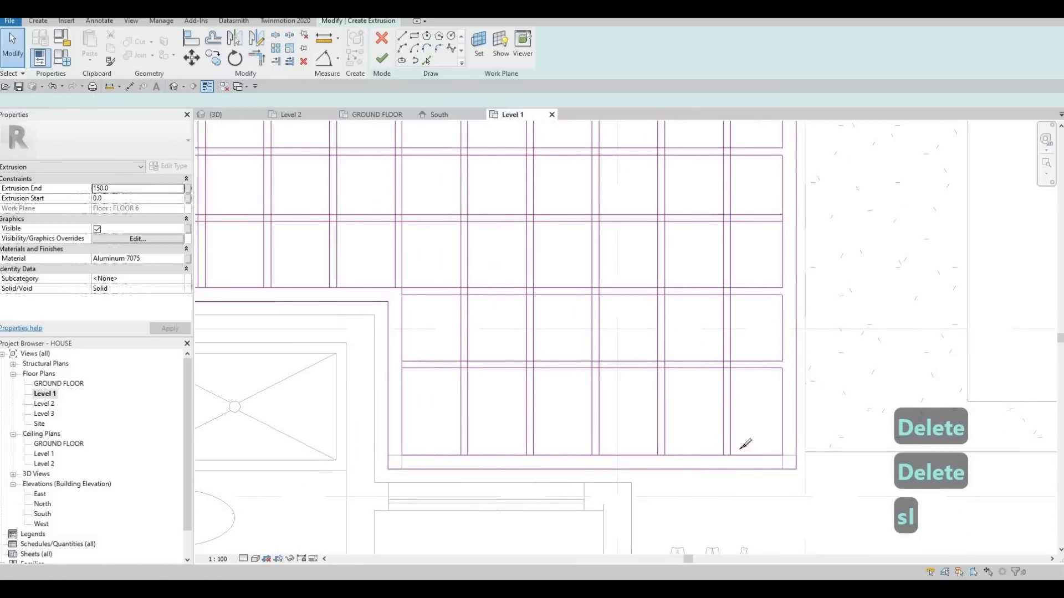
scroll(745, 444, up, 2)
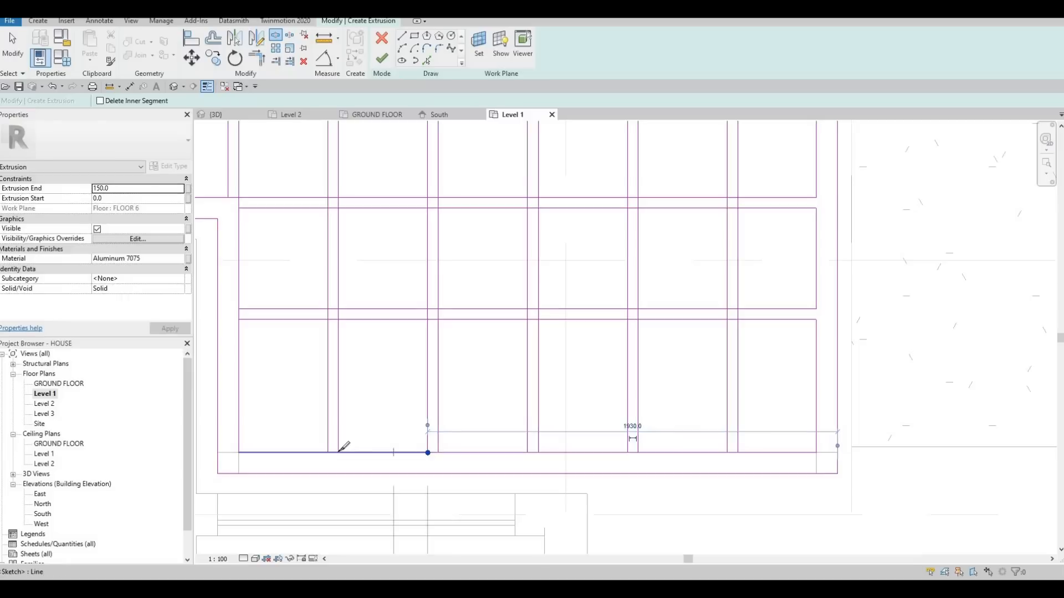
key(Escape)
key(Escape)
key(Escape)
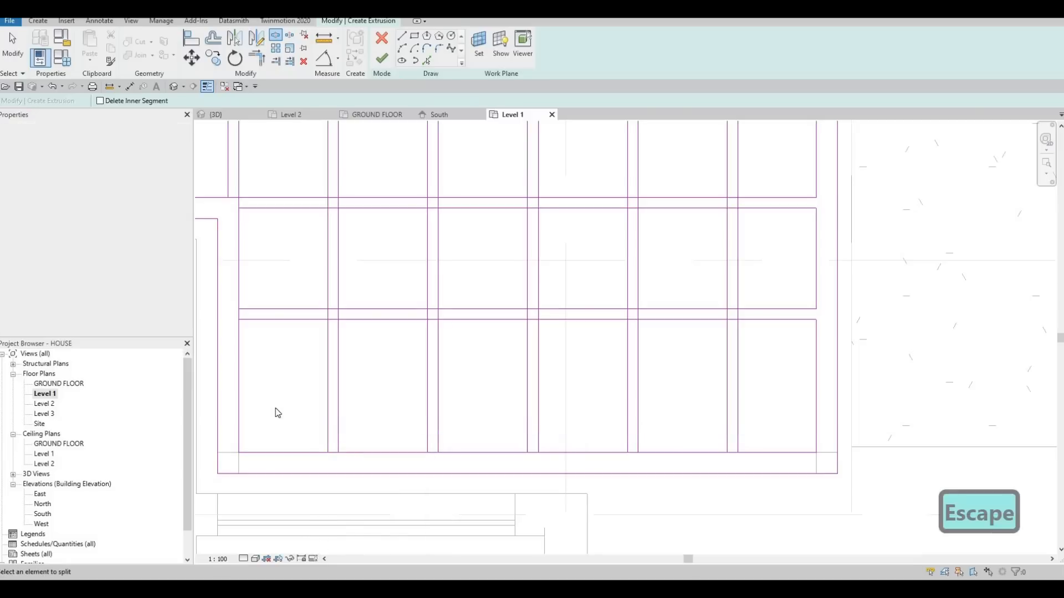
Delete the short pieces of the inner loop's lowest edge between the sides of the fifth to ninth vertical slats.
drag(364, 461, 367, 470)
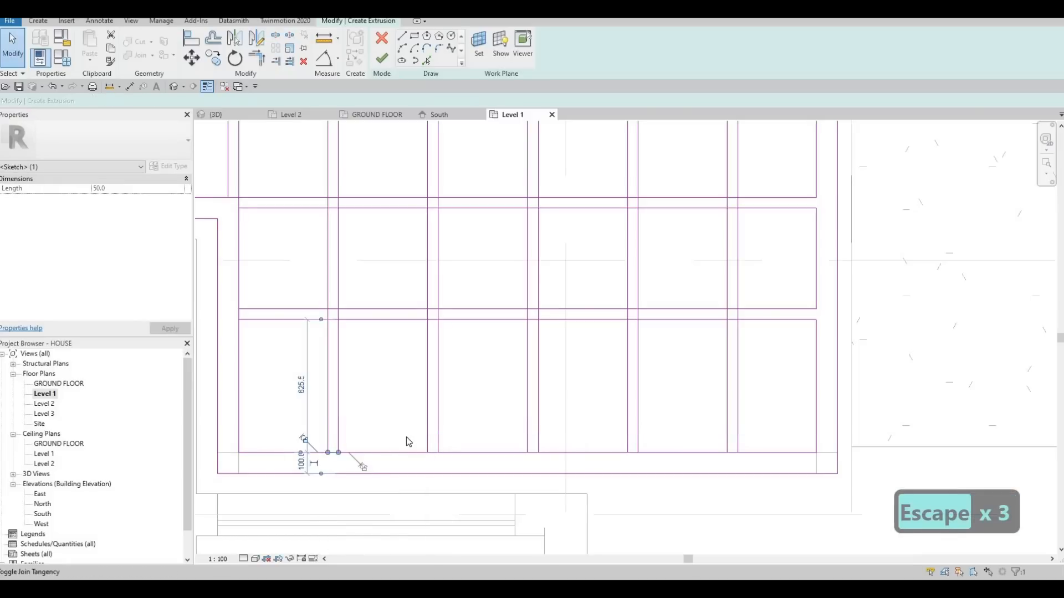
key(Delete)
drag(407, 435, 454, 464)
key(Delete)
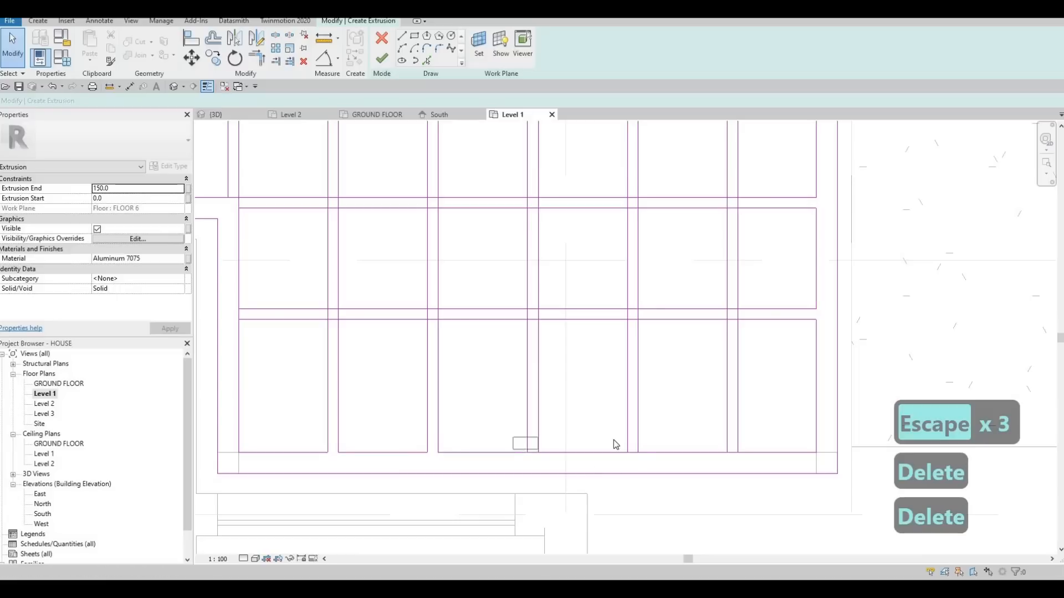
key(Delete)
drag(614, 440, 645, 458)
key(Delete)
drag(719, 437, 749, 461)
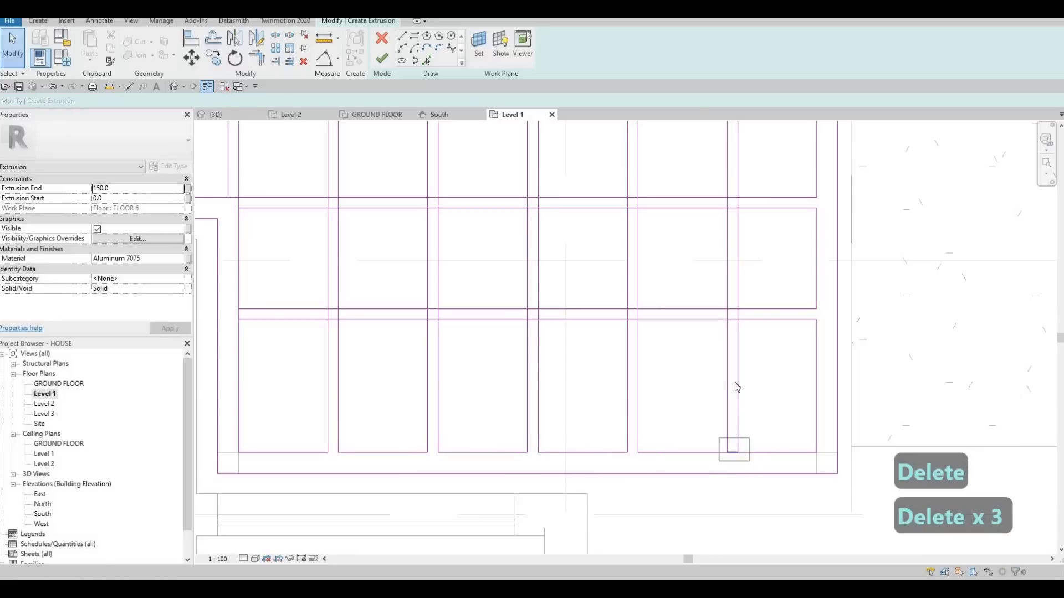
key(Delete)
scroll(649, 378, down, 5)
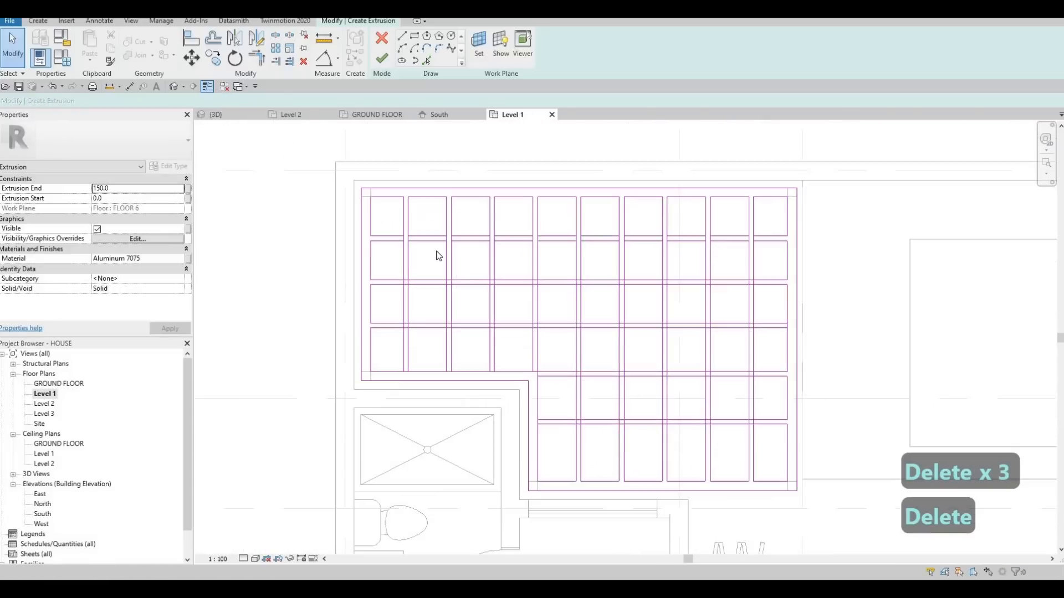
key(Escape)
Split both lines of the second and third horizontal slats where they cross the first vertical slat.
scroll(415, 268, up, 3)
key(s)
key(l)
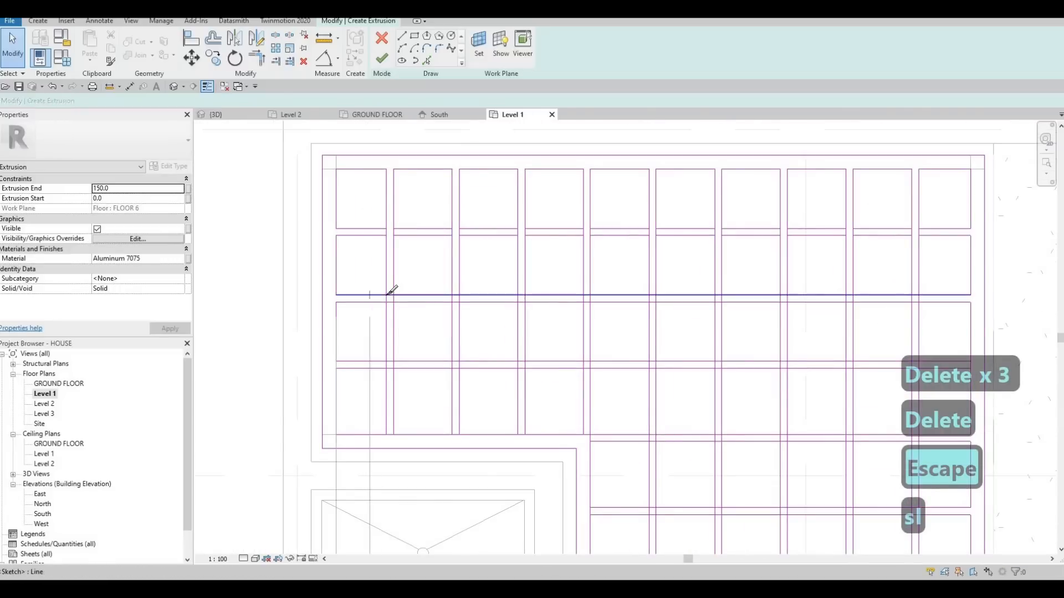
scroll(392, 291, up, 2)
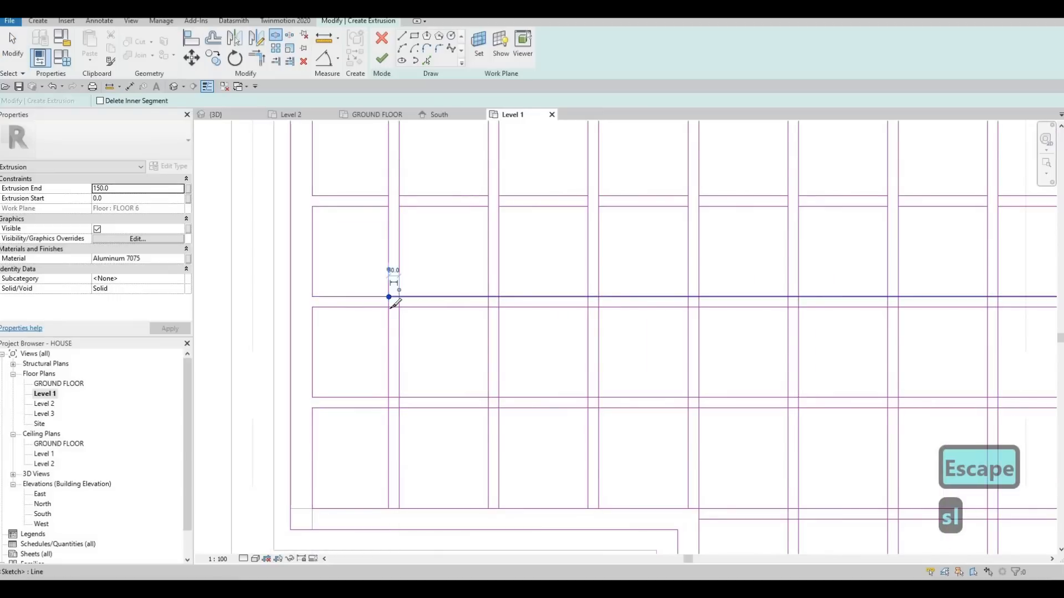
click(398, 297)
click(390, 307)
click(399, 307)
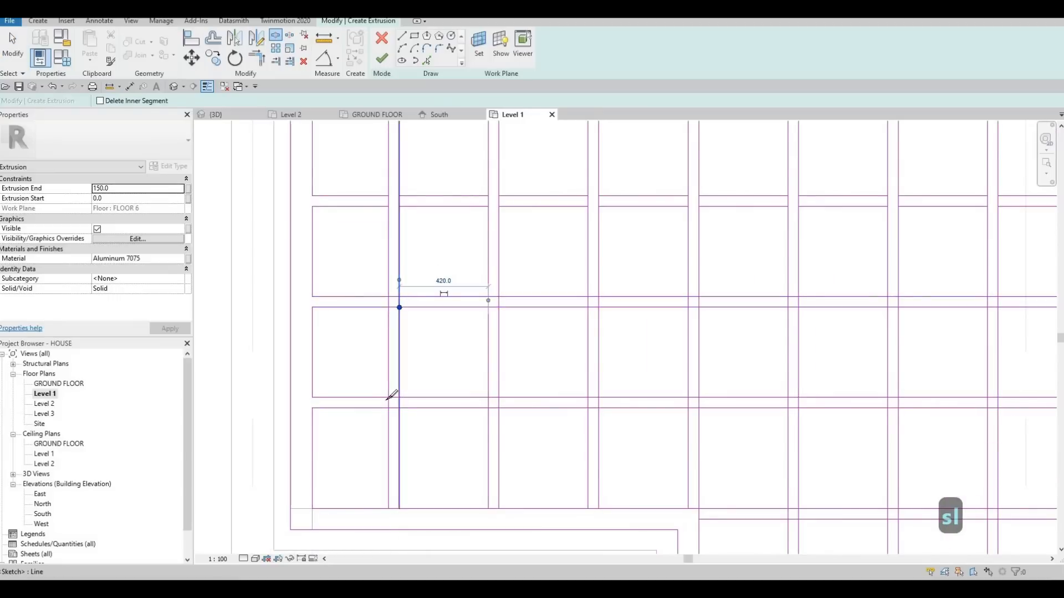
click(389, 397)
click(399, 398)
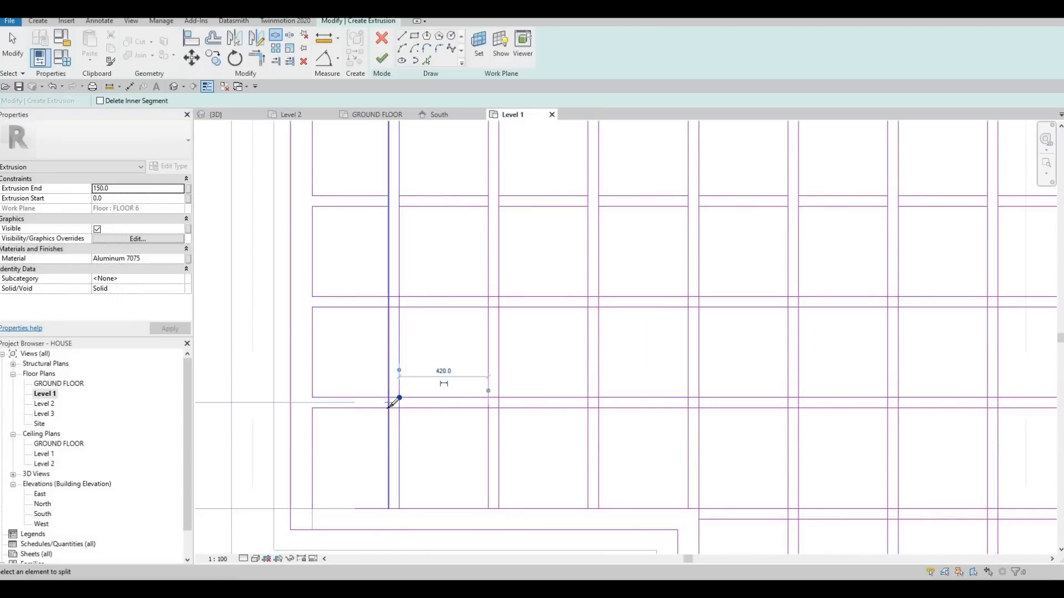
click(389, 408)
click(400, 408)
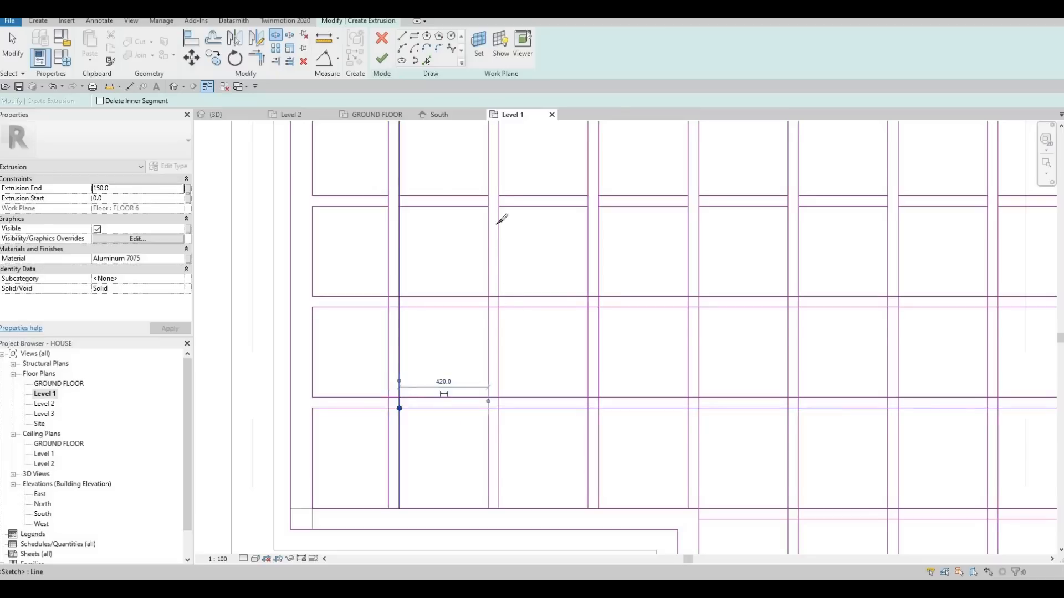
Split both lines of the second and third horizontal slats where they cross the second vertical slat.
click(488, 297)
click(498, 297)
click(489, 308)
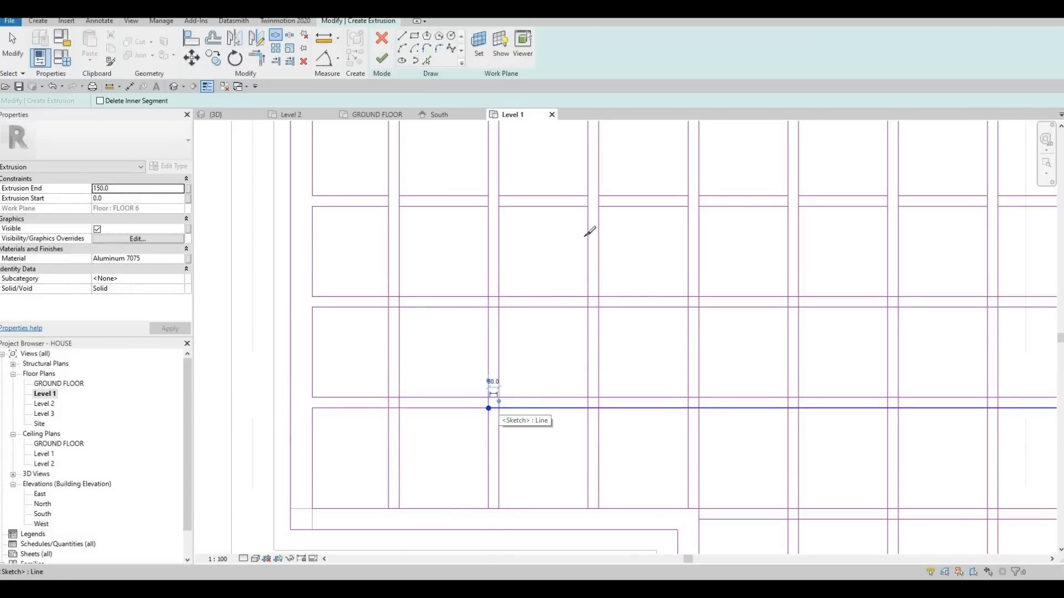
Split both lines of the second and third horizontal slats where they cross the third vertical slat.
click(588, 307)
click(598, 307)
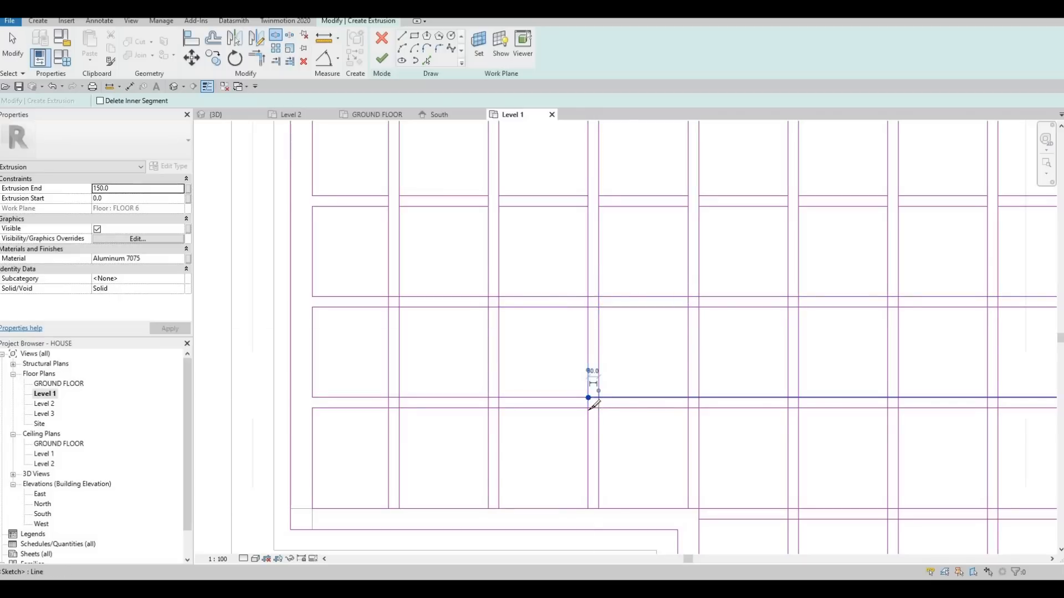
click(598, 408)
click(588, 408)
Split the inner loop's stepped lower edge at the sides of the first three vertical slats.
middle_drag(484, 403, 490, 320)
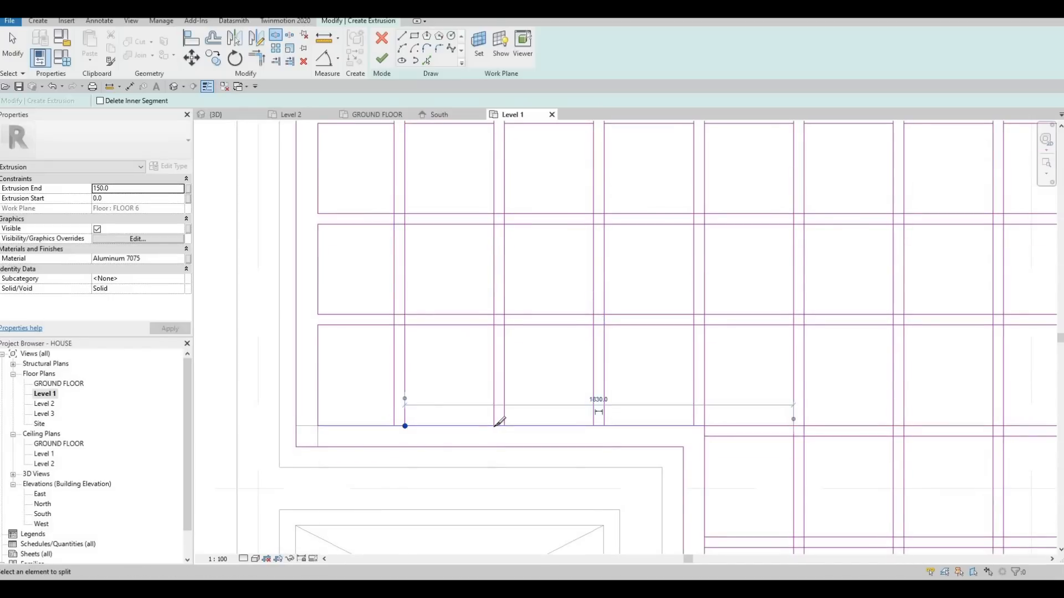
click(499, 425)
key(Escape)
scroll(498, 308, down, 1)
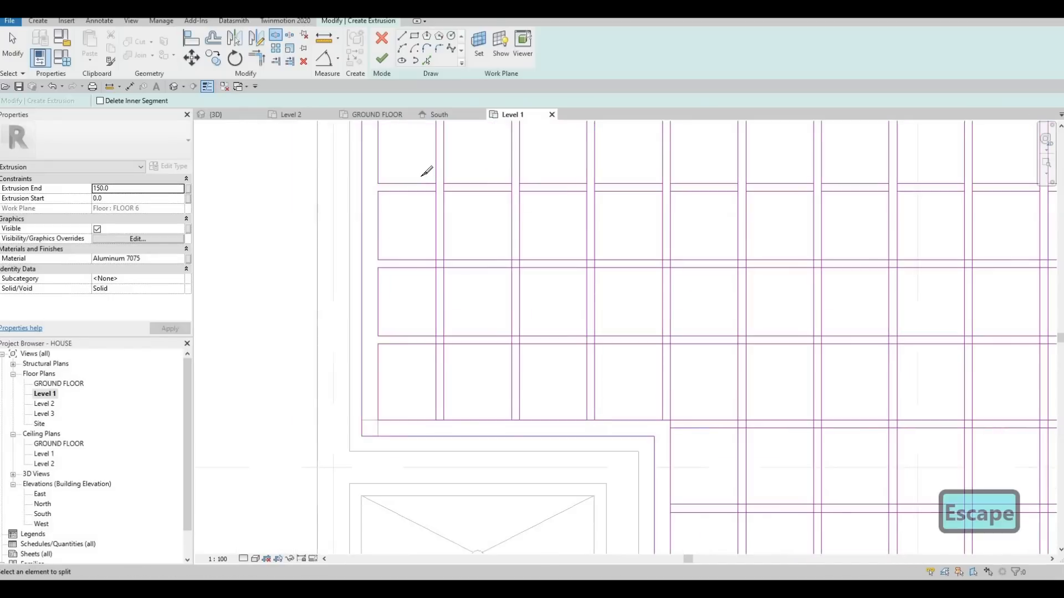
key(Escape)
Delete the short horizontal pieces inside the first three vertical slats, from the second horizontal slat down to the inner loop's stepped lower edge.
mouse_move(410, 221)
mouse_down()
mouse_move(630, 387)
mouse_move(501, 384)
mouse_move(453, 438)
mouse_up()
key(Delete)
mouse_move(492, 226)
mouse_down()
mouse_move(533, 434)
mouse_move(582, 335)
mouse_up()
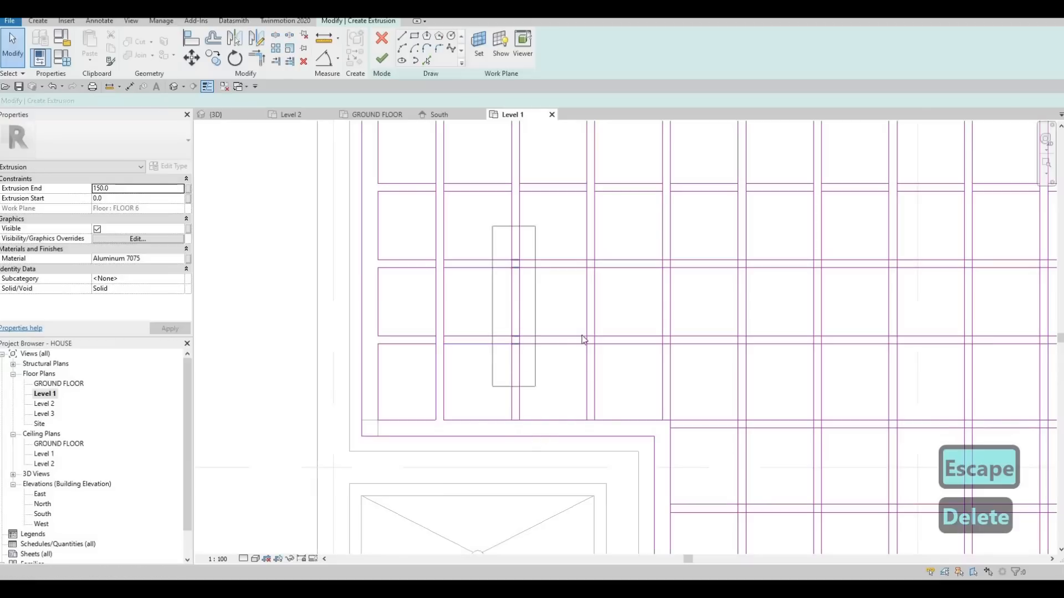
key(Delete)
drag(575, 237, 609, 429)
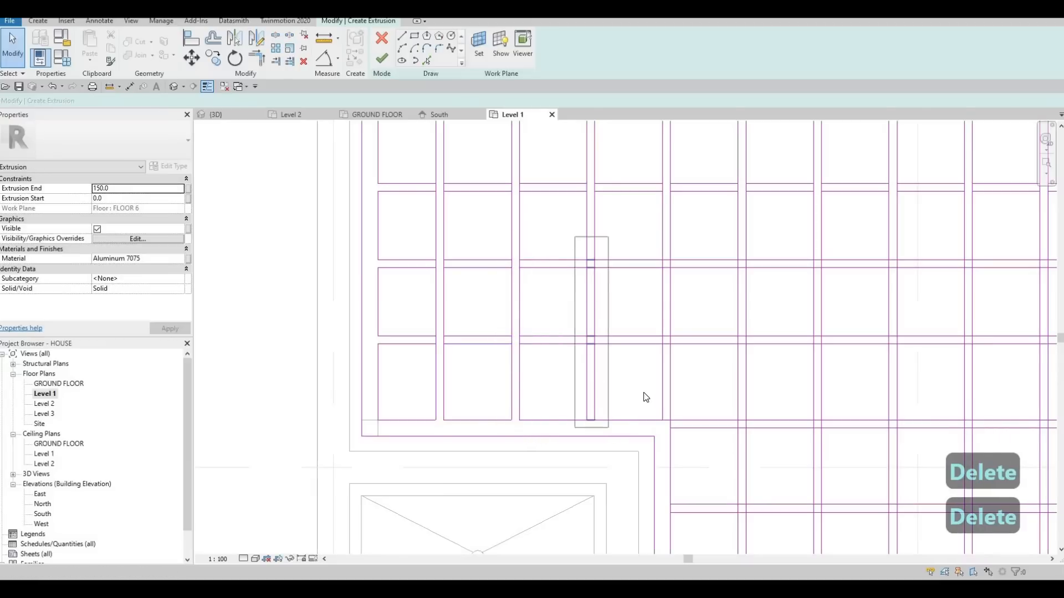
key(Delete)
Split both lines of the second and third horizontal slats where they cross the fourth vertical slat.
middle_drag(635, 352, 530, 378)
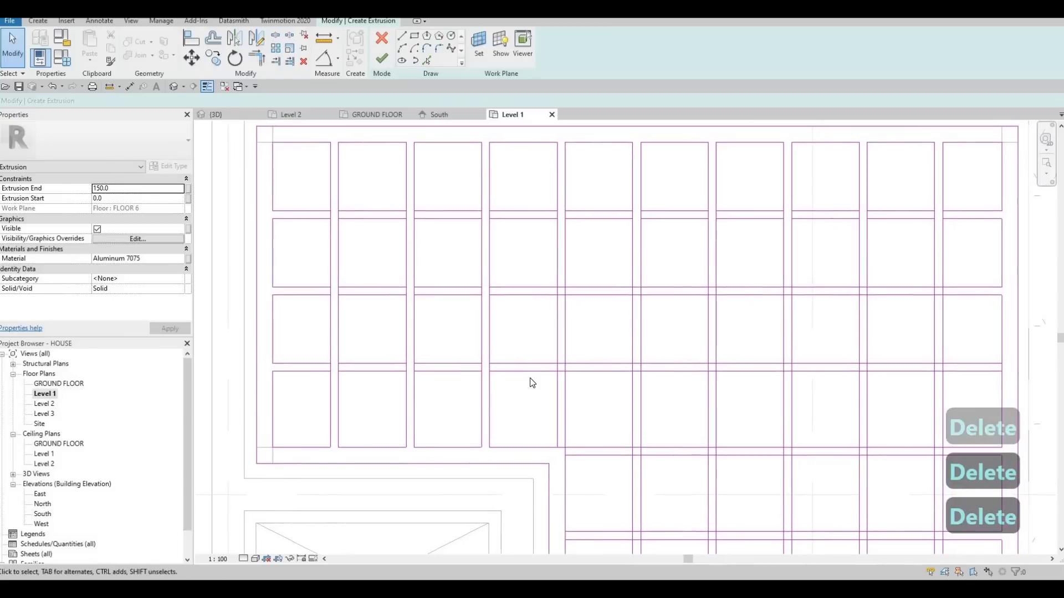
key(s)
scroll(560, 287, up, 4)
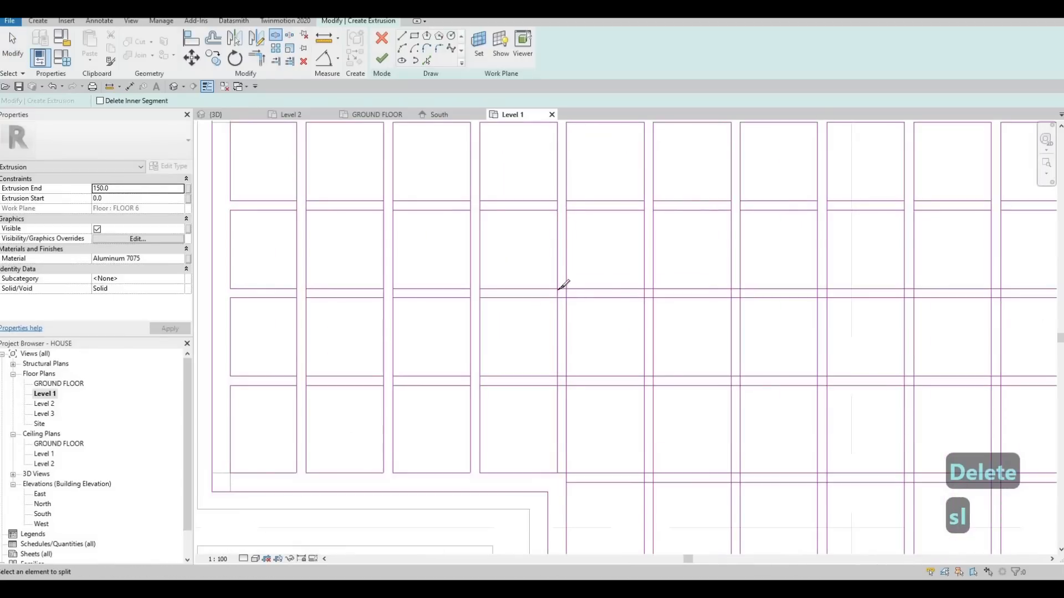
click(571, 287)
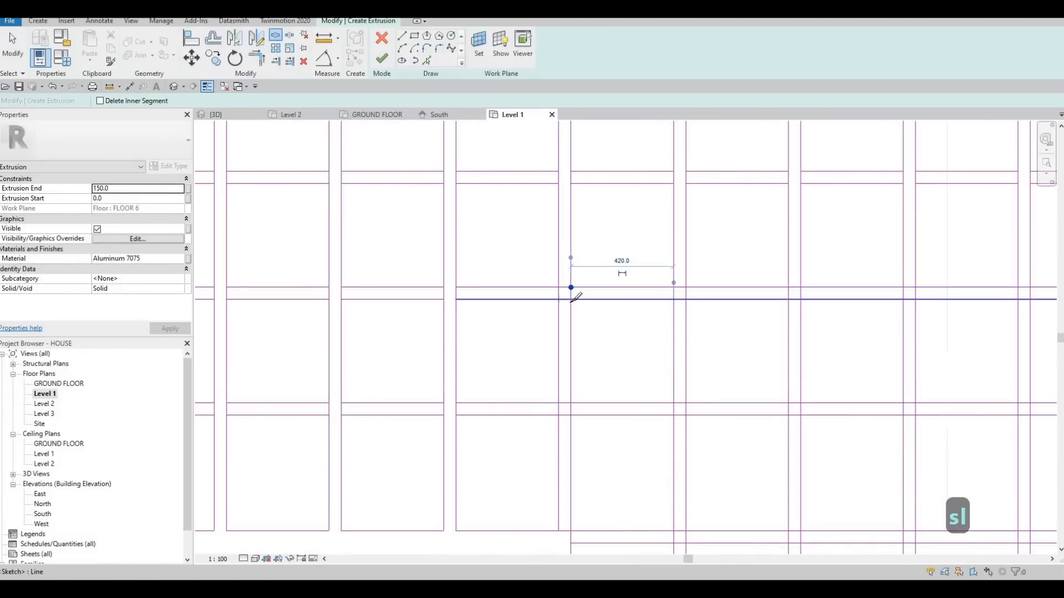
click(559, 300)
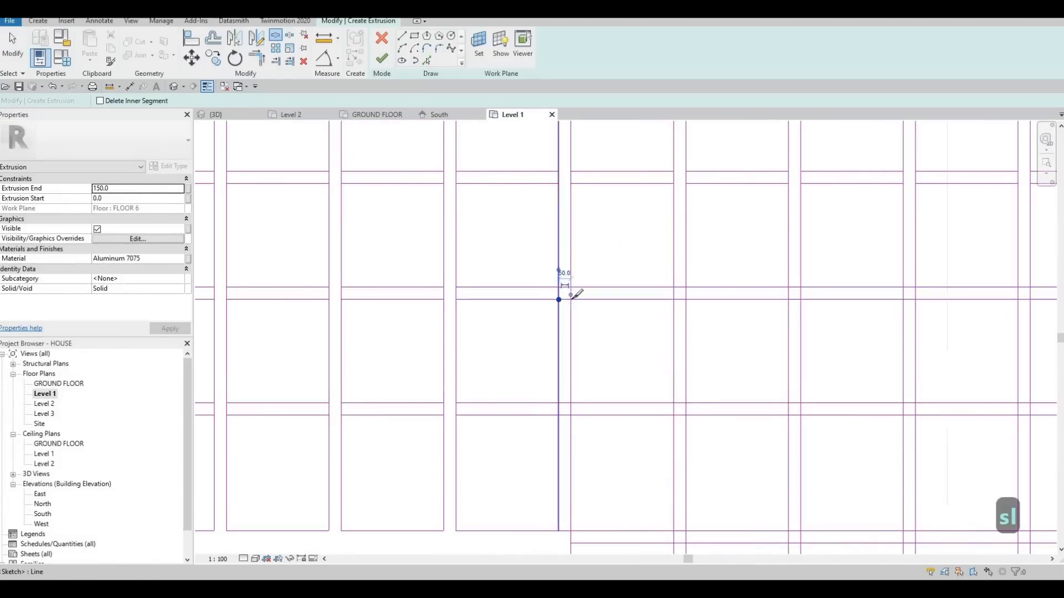
click(571, 414)
Split the inner loop's stepped lower edge at the sides of the fourth vertical slat, beside the inner corner.
middle_drag(558, 530, 557, 451)
click(558, 451)
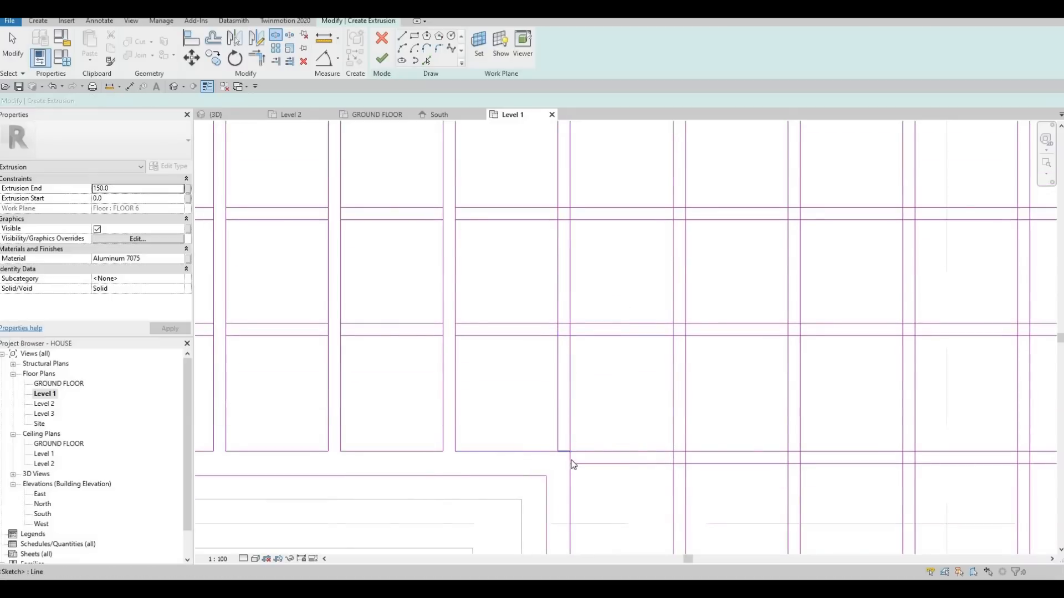
key(Escape)
key(Escape)
key(Escape)
key(t)
key(r)
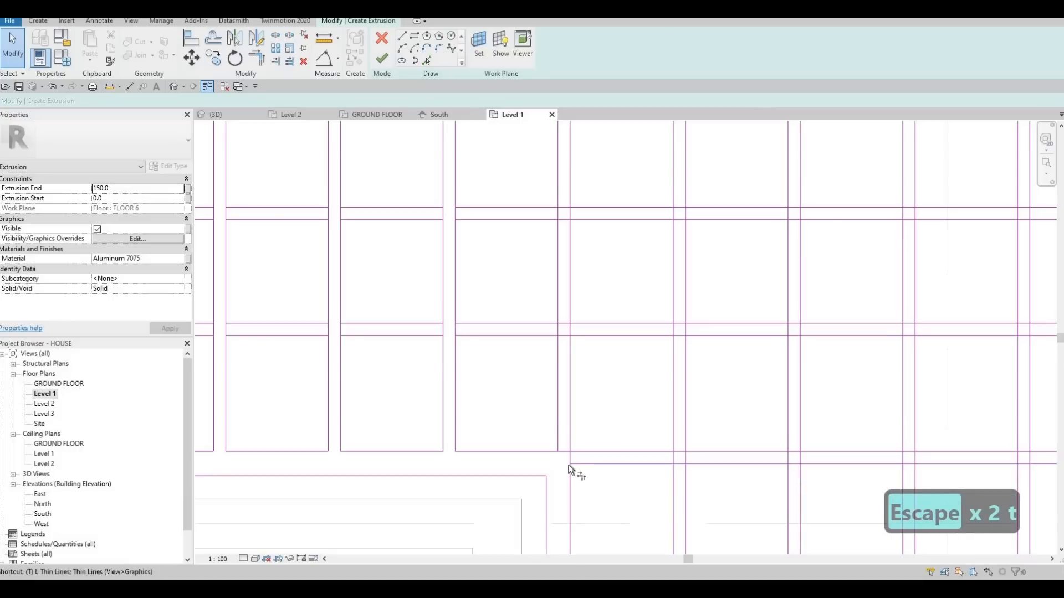
key(Escape)
key(Escape)
Split the fourth vertical slat's right-hand line where the fourth horizontal slat's lower line starts at the inner corner.
key(s)
key(l)
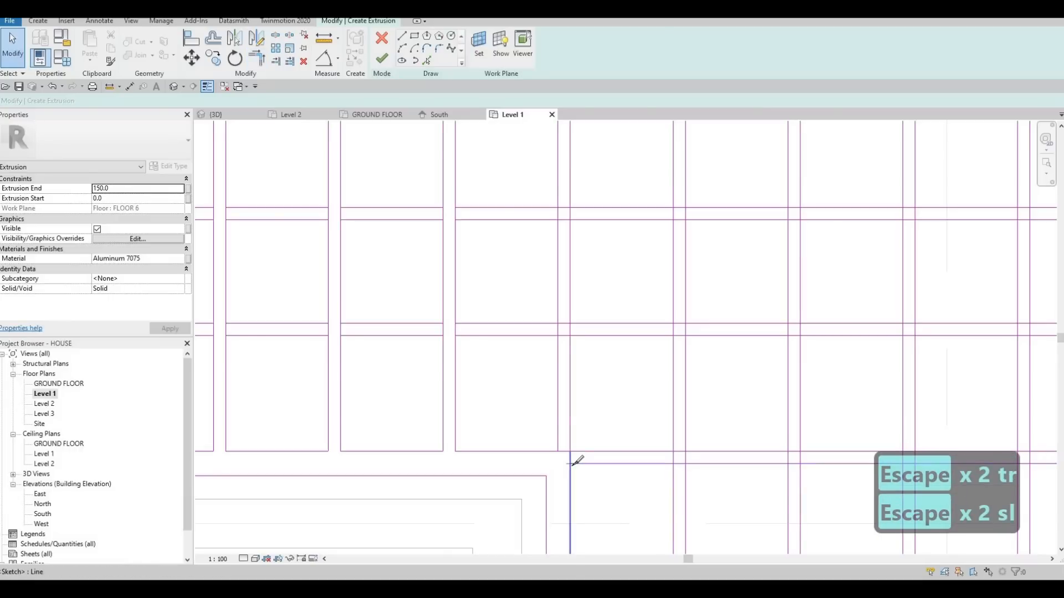
scroll(606, 301, down, 4)
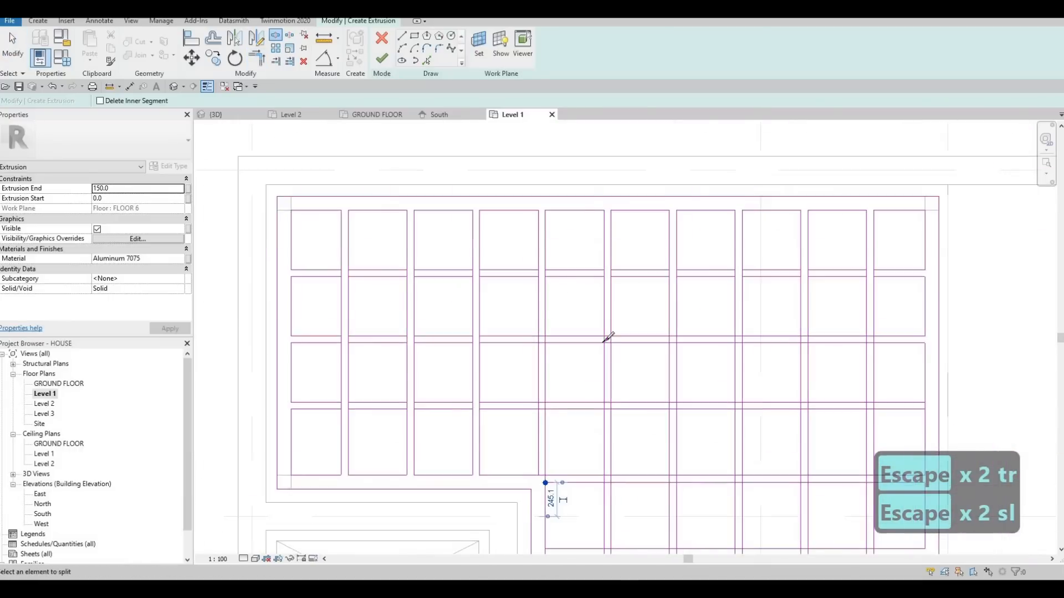
Split both lines of the second and third horizontal slats where they cross the fifth vertical slat.
click(604, 337)
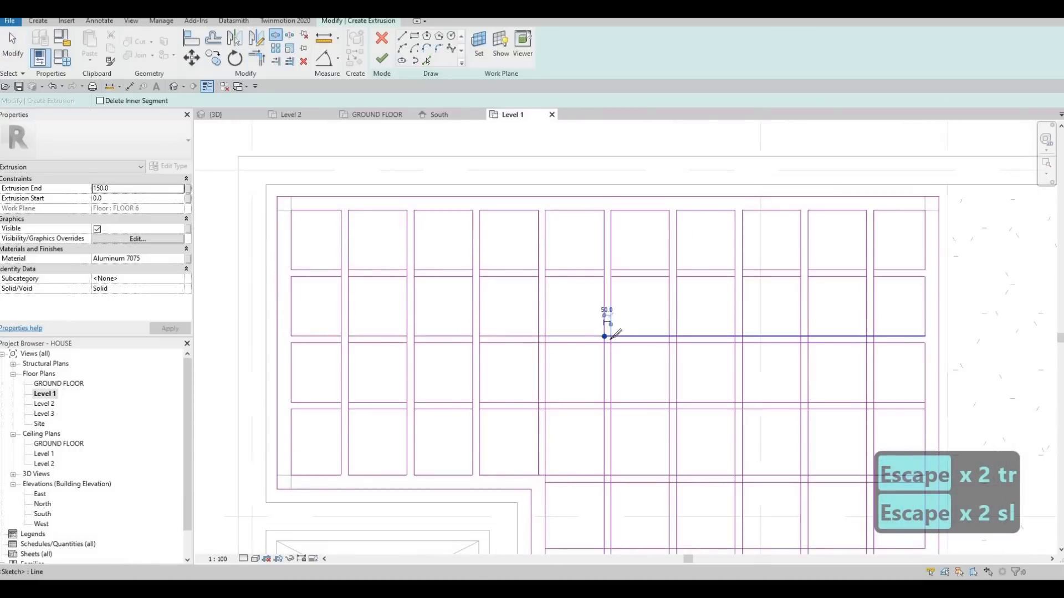
click(610, 342)
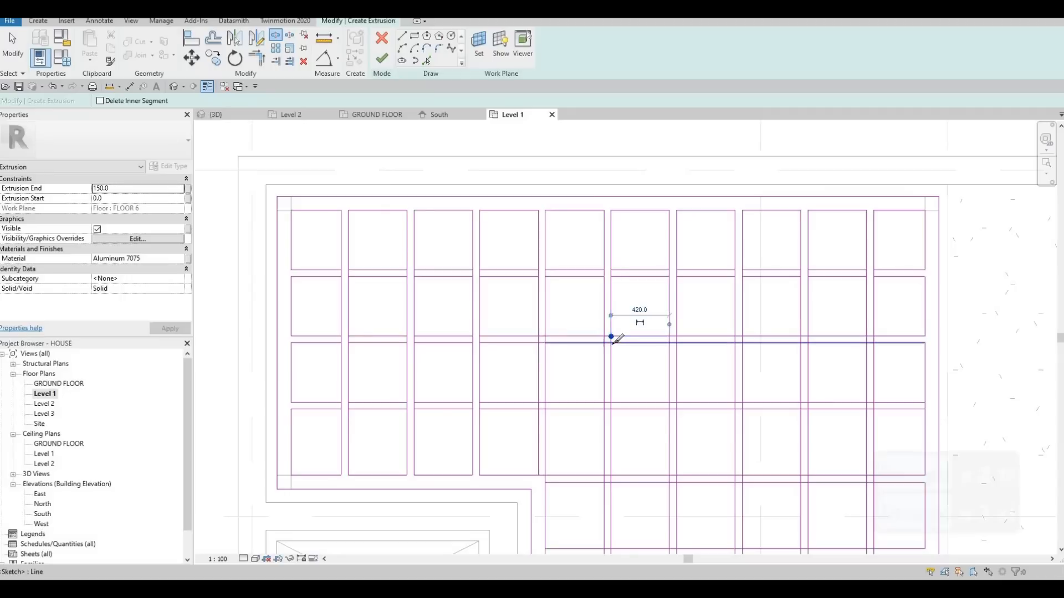
click(611, 403)
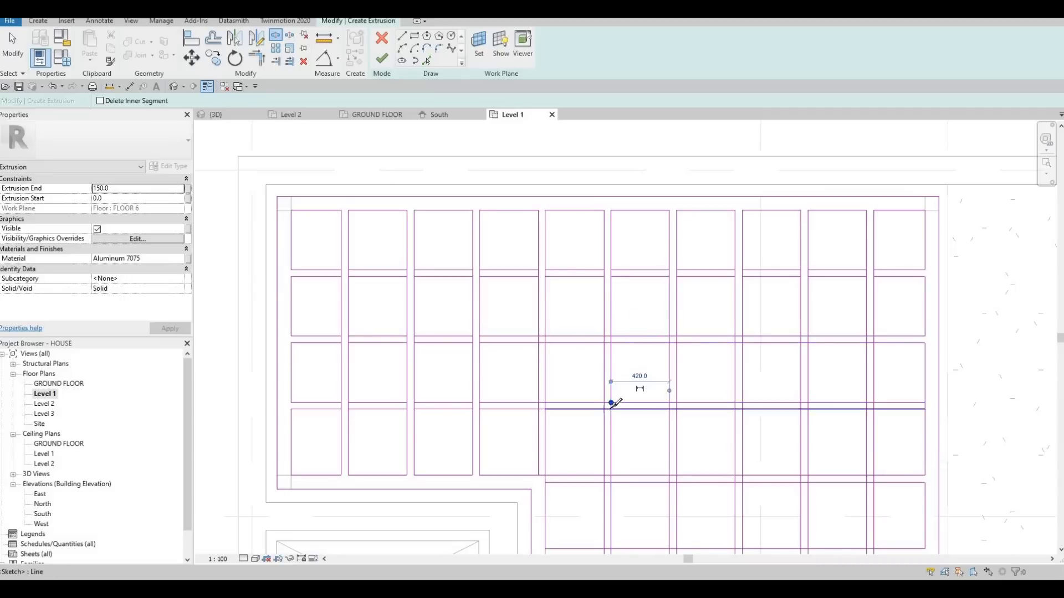
click(604, 409)
click(610, 410)
middle_drag(584, 376, 567, 244)
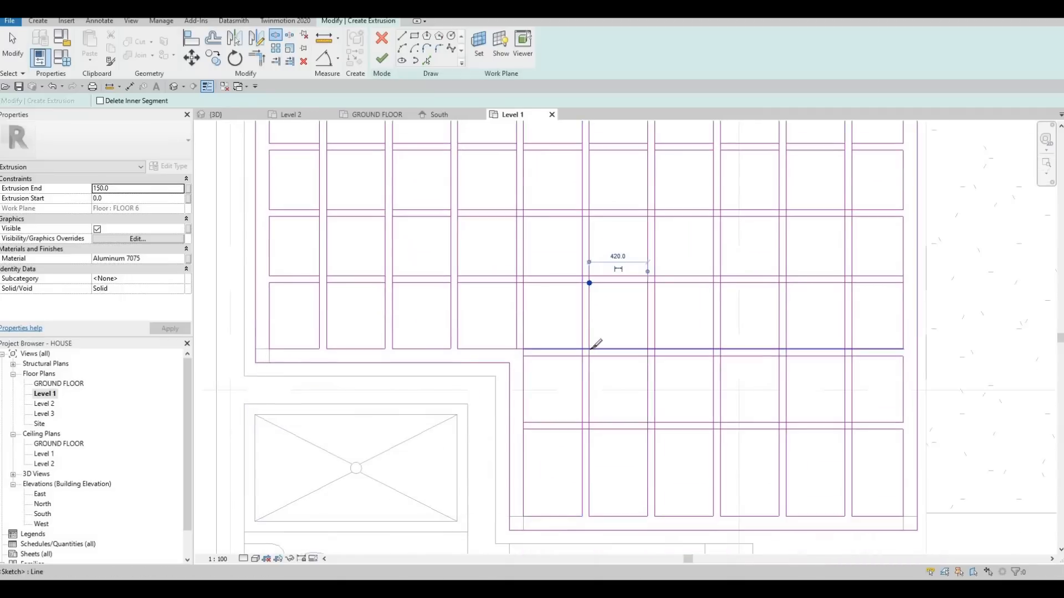
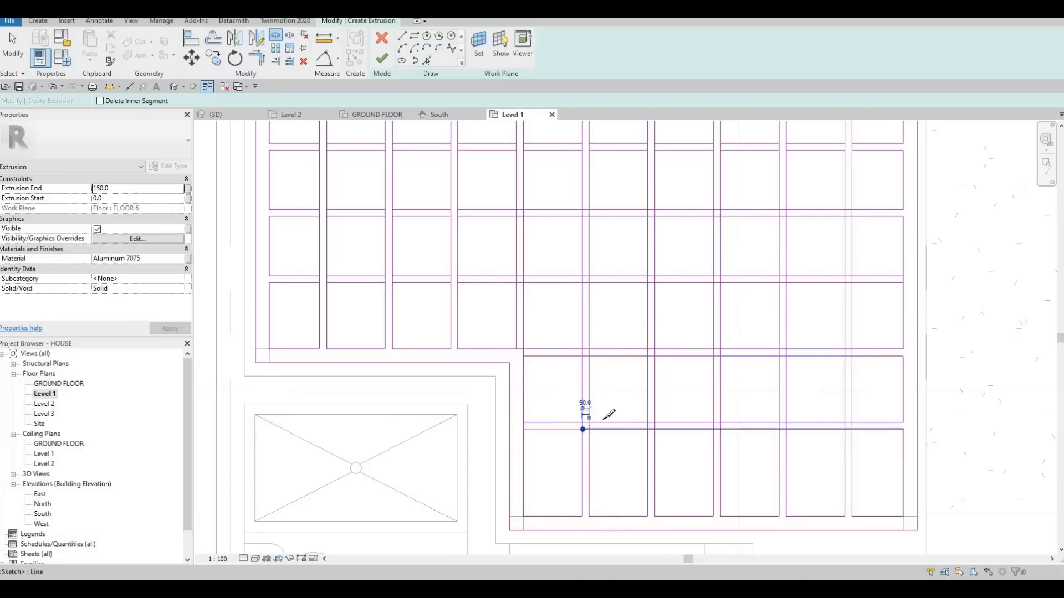
Split the fifth horizontal slat's lower line at the fifth vertical slat and the second horizontal slat's lines at the sixth vertical slat.
click(589, 429)
middle_drag(654, 210, 610, 241)
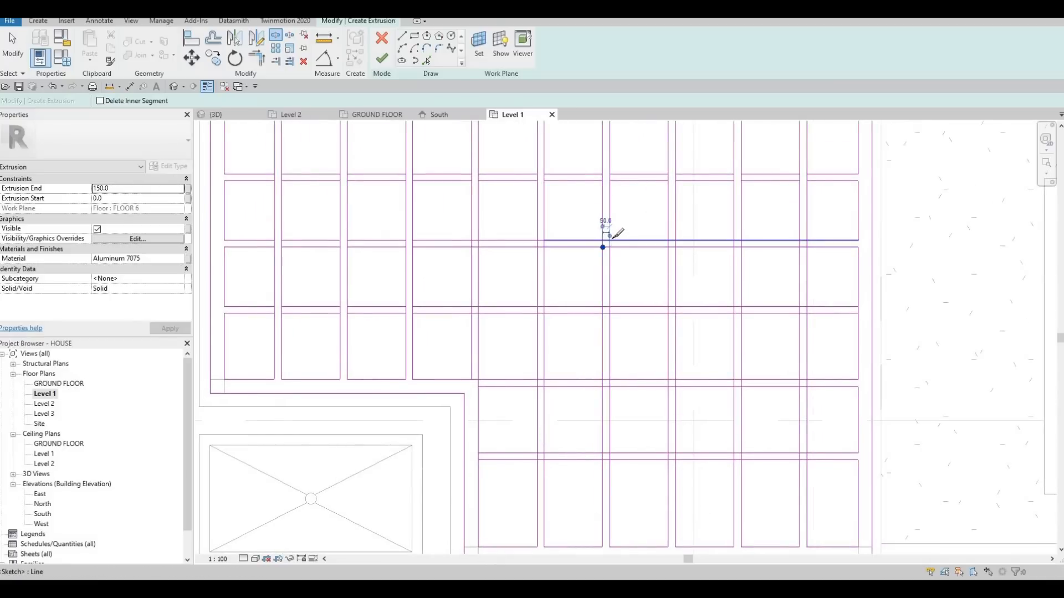
scroll(615, 235, up, 2)
click(600, 238)
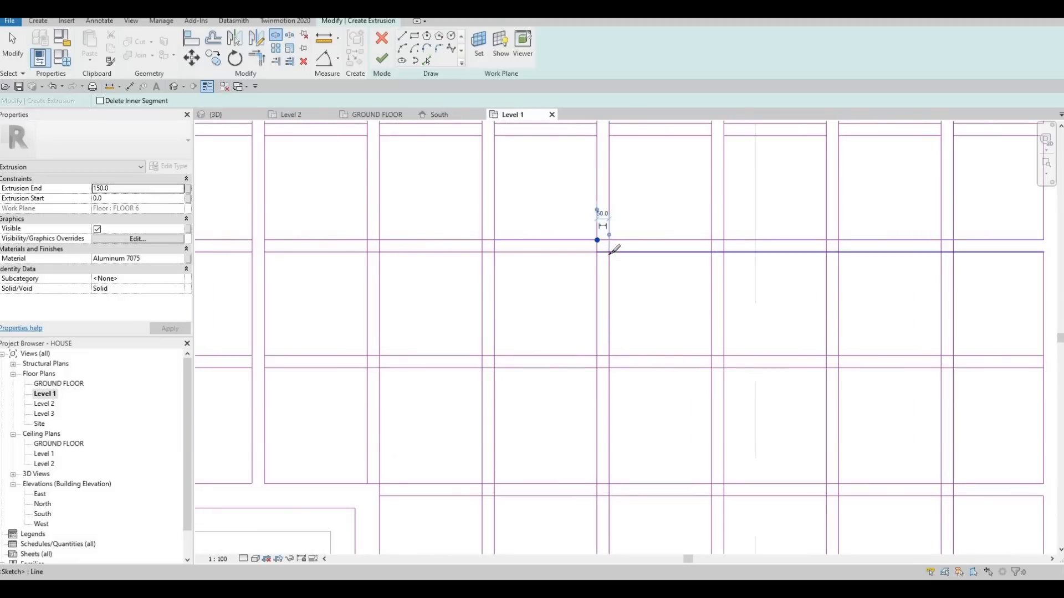
Split both lines of the third horizontal slat where they cross the two lines of the sixth vertical slat.
scroll(607, 332, down, 1)
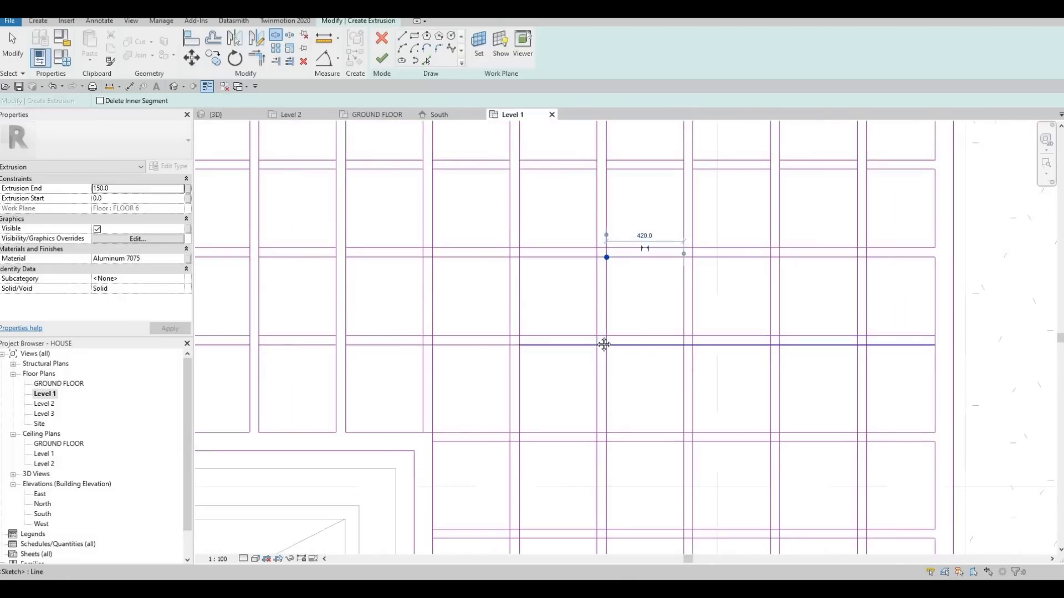
middle_drag(598, 336, 603, 316)
click(602, 315)
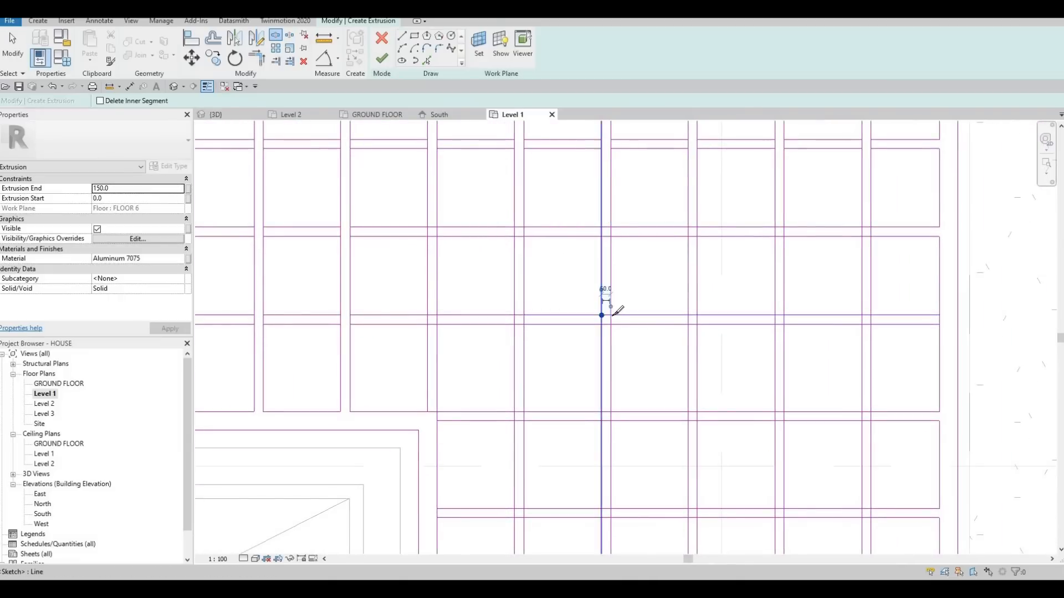
click(610, 316)
click(602, 325)
click(610, 325)
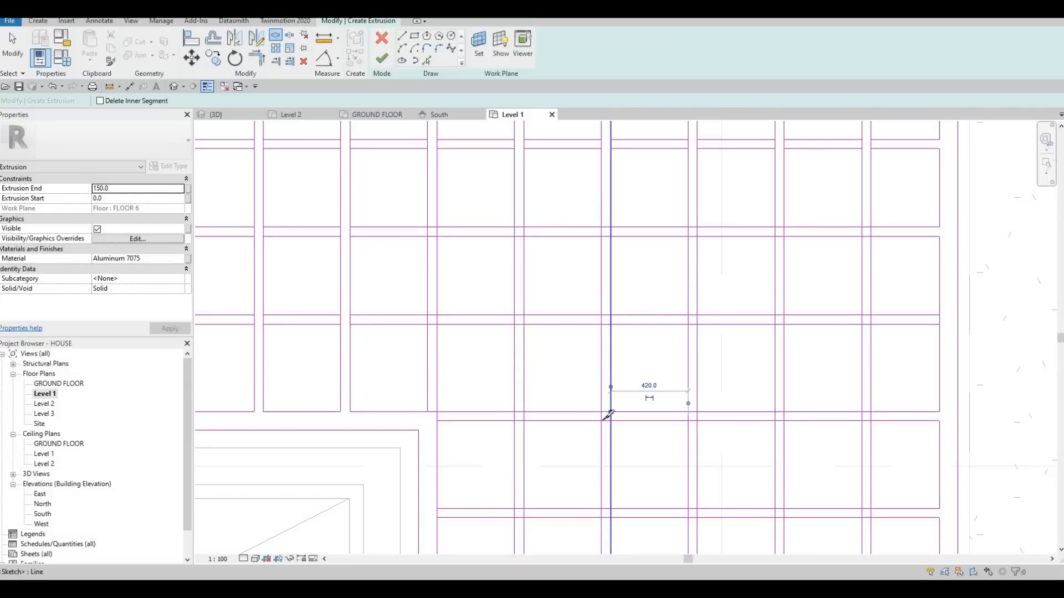
Split the lines of the fourth and fifth horizontal slats where they cross the sixth vertical slat.
click(610, 422)
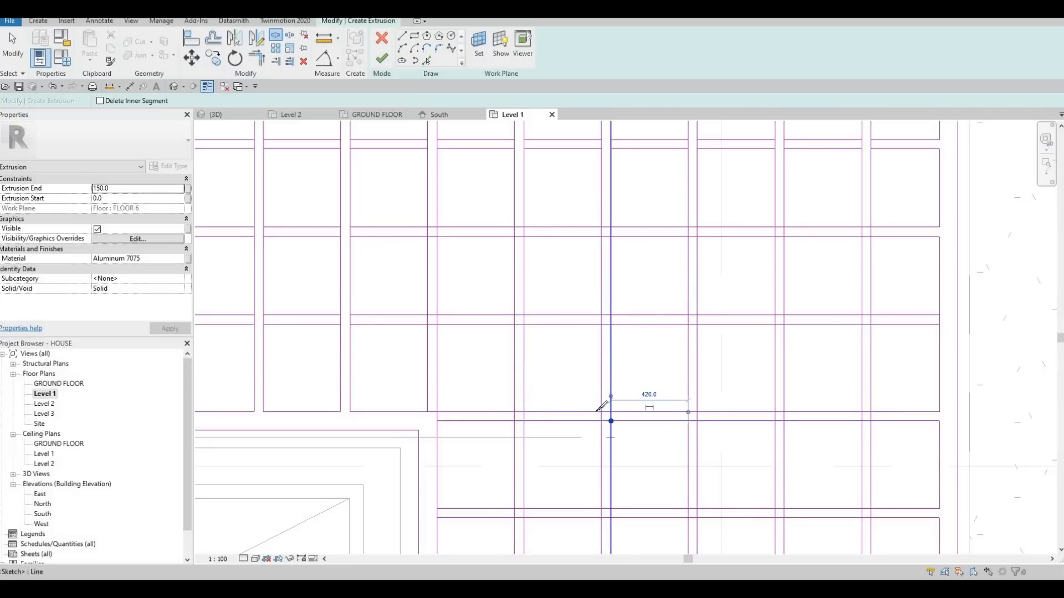
middle_drag(605, 512, 594, 417)
click(591, 415)
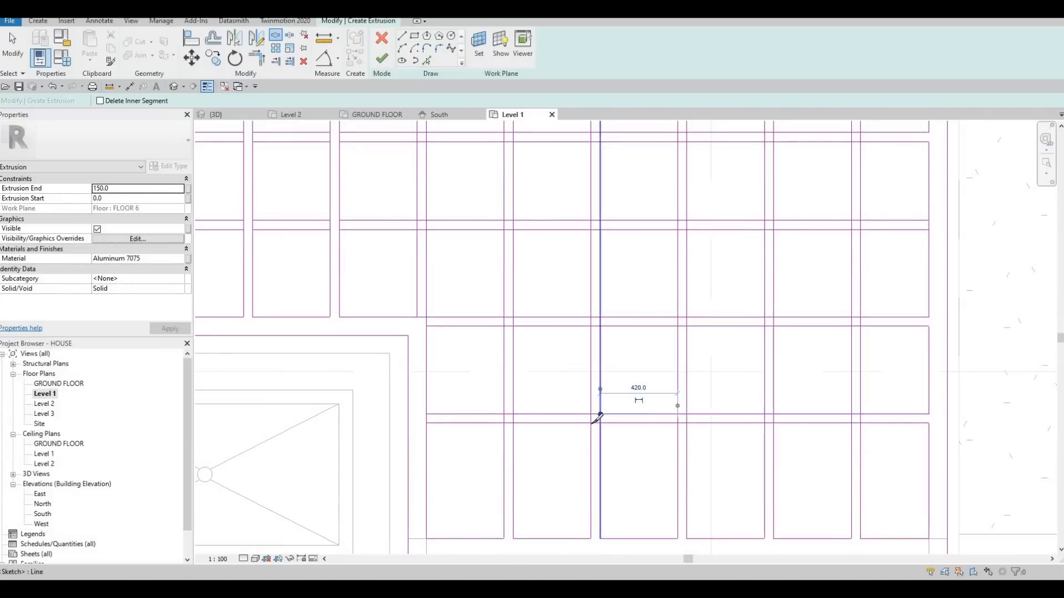
scroll(573, 367, down, 2)
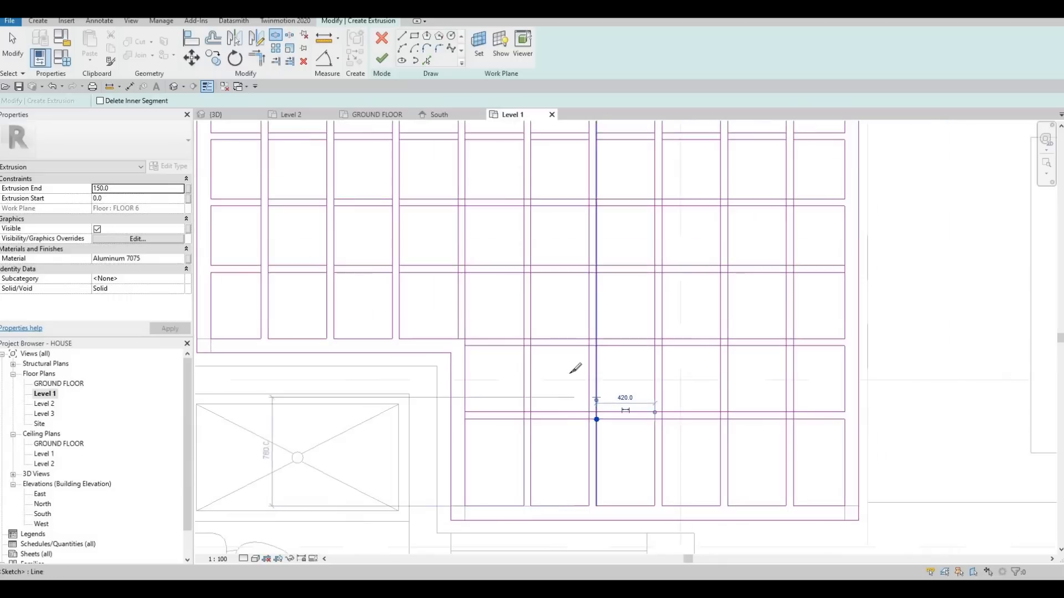
key(Escape)
key(F1)
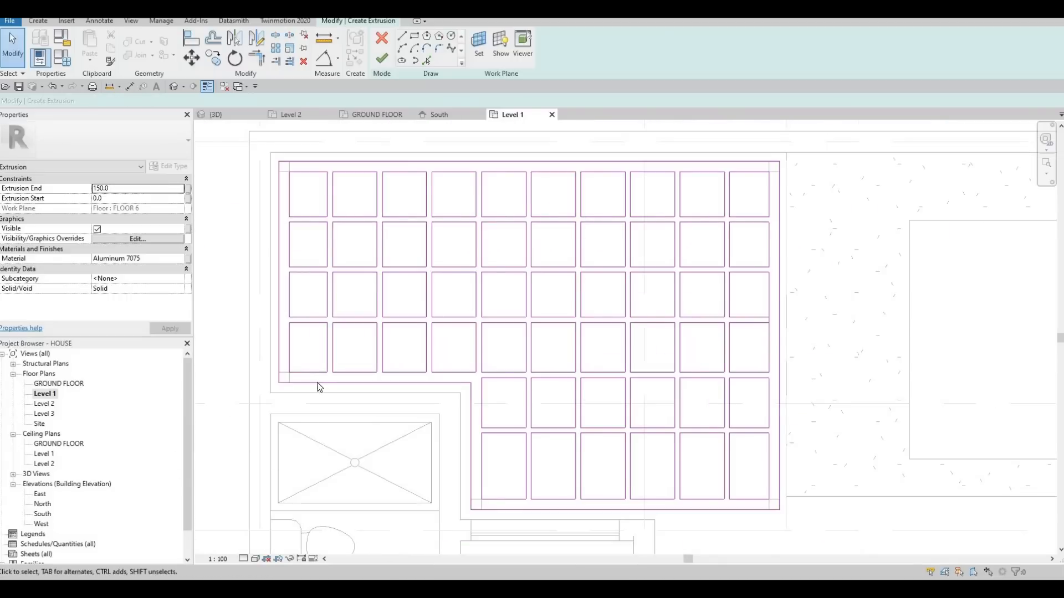
Try to finish the extrusion sketch and show the lines flagged as intersecting.
click(382, 58)
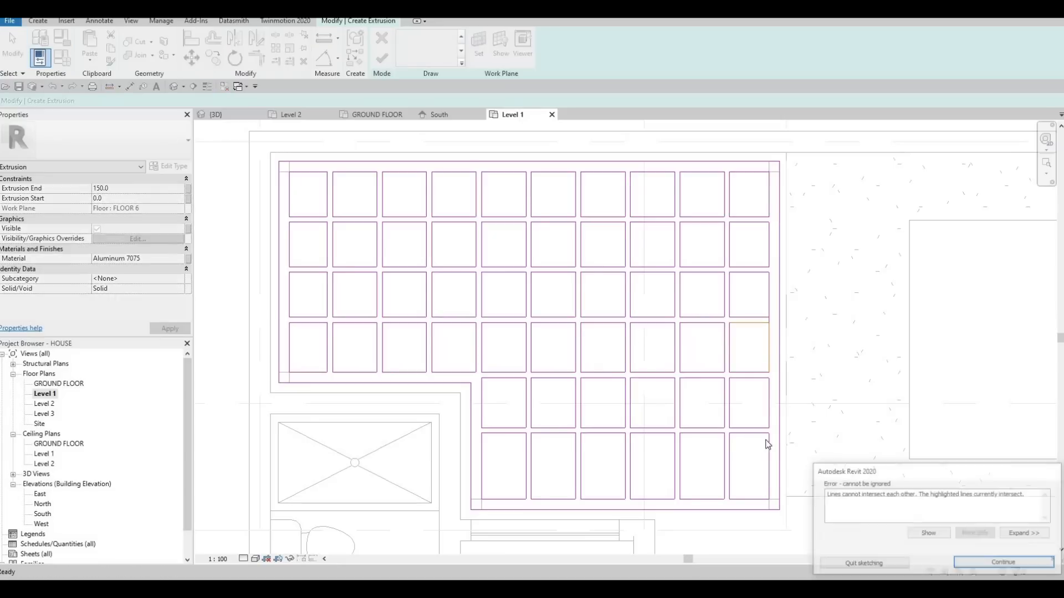
click(923, 533)
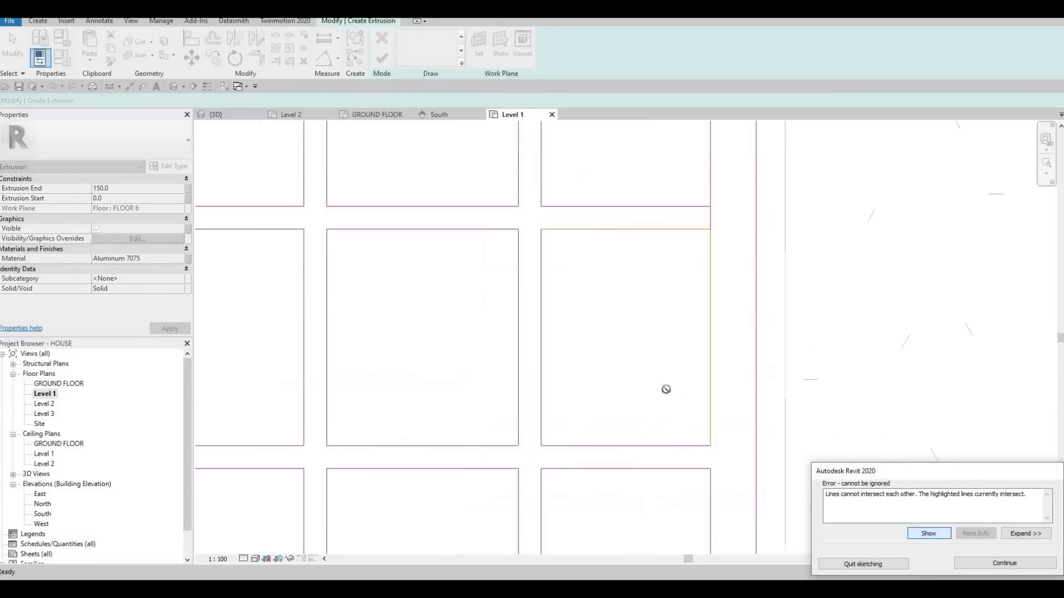
key(Escape)
key(Escape)
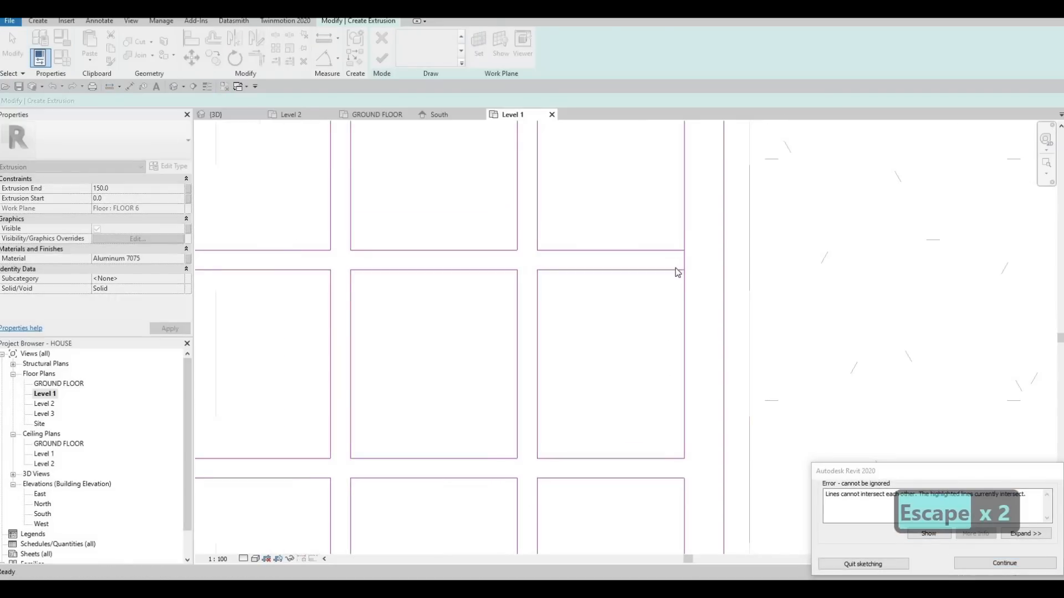
Split the inner edge at the right-hand end of the third horizontal slat and delete the leftover segment across the slat.
key(s)
key(Escape)
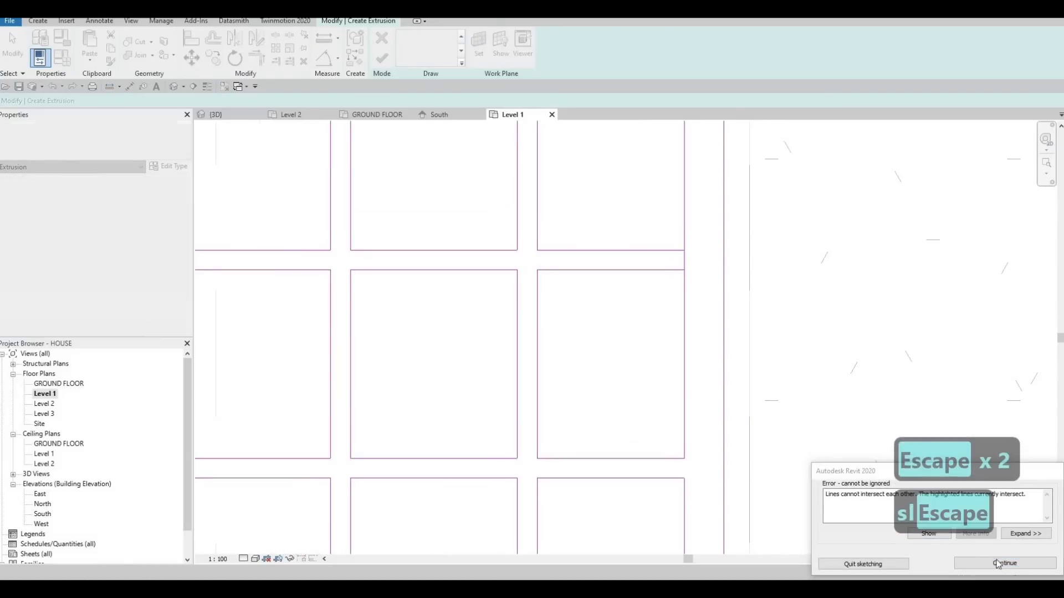
key(s)
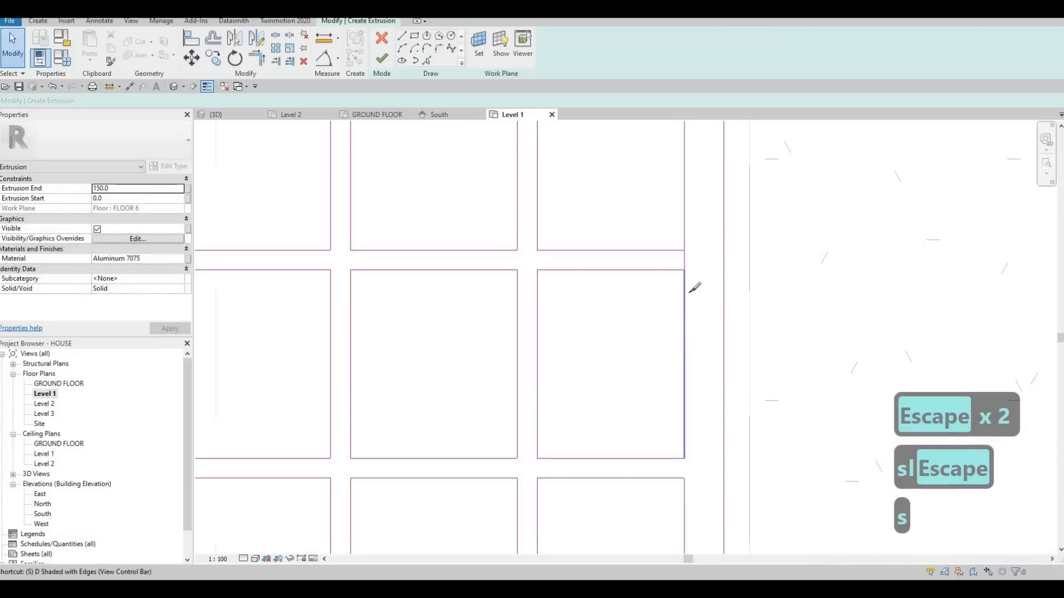
key(l)
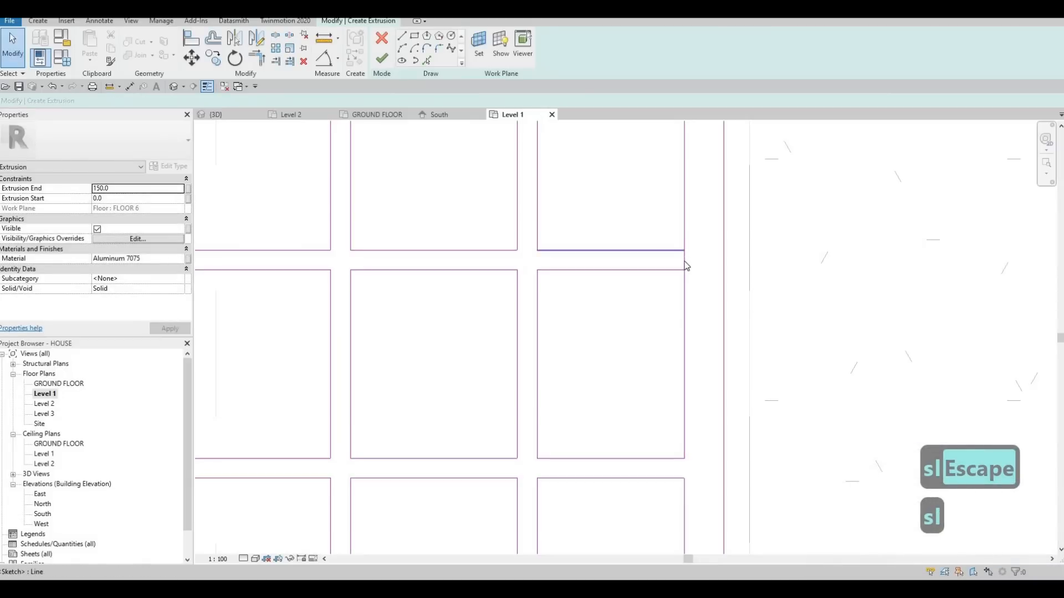
key(Escape)
click(685, 277)
key(Delete)
scroll(753, 395, down, 3)
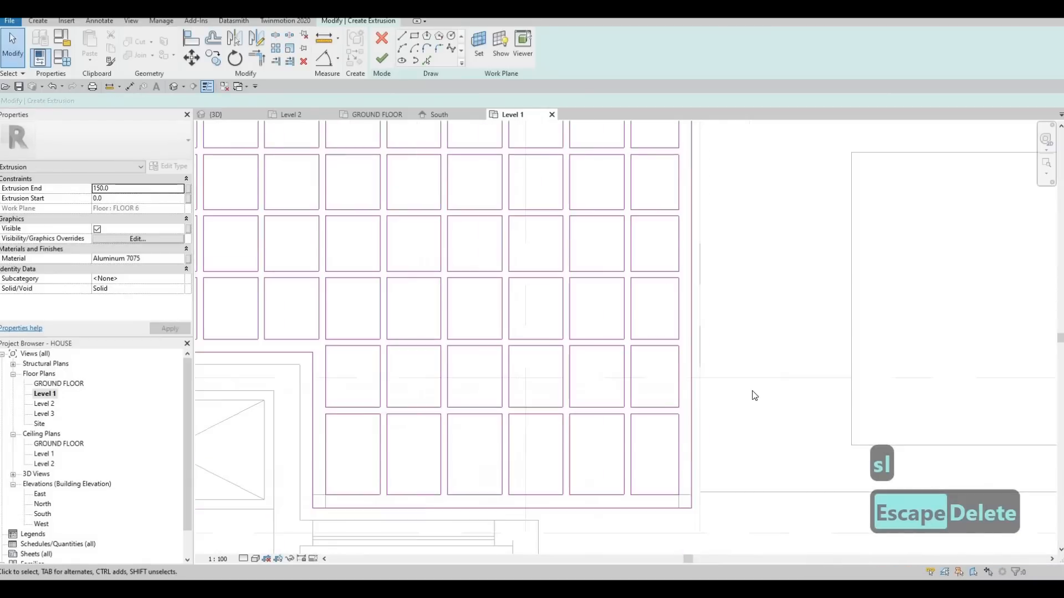
Finish the pergola extrusion sketch and bring the frame into view in the 3D view.
key(Escape)
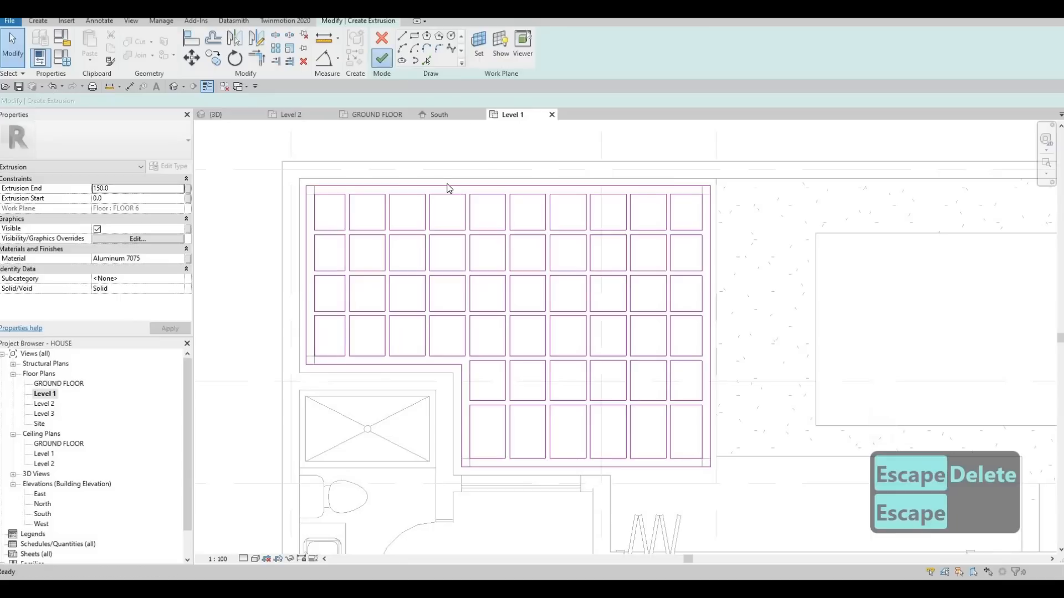
click(221, 115)
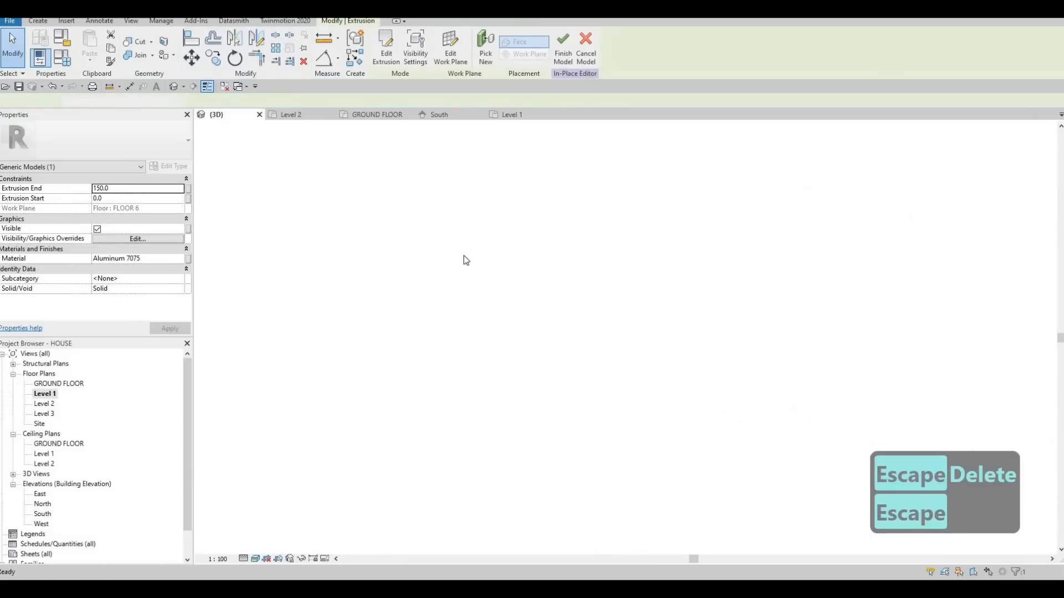
scroll(501, 349, up, 5)
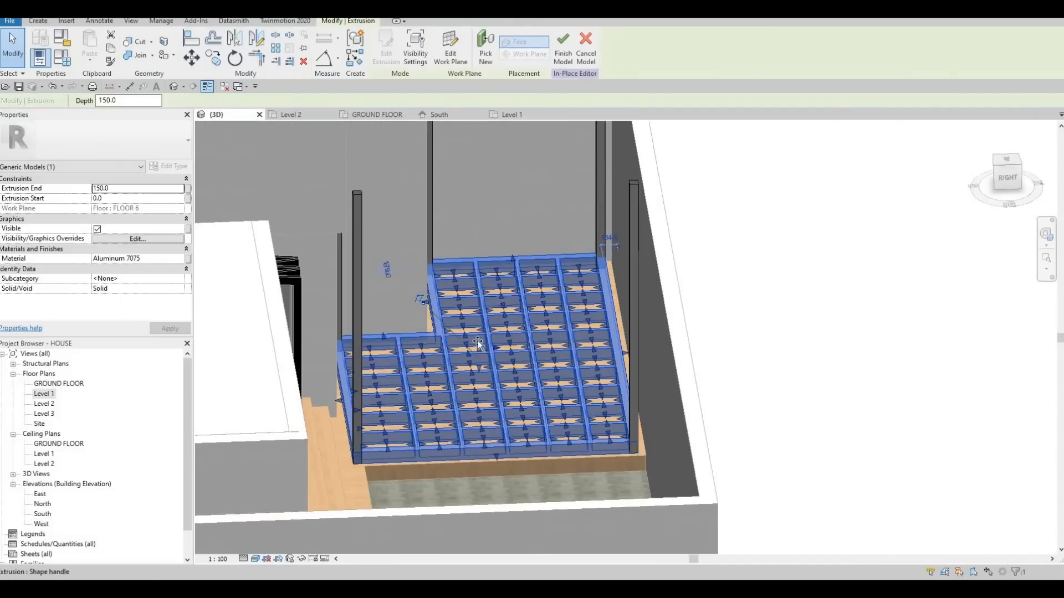
Raise the pergola frame's top face to about 3782.6 and its bottom face to about 3427, near the tops of the posts.
drag(484, 265, 484, 82)
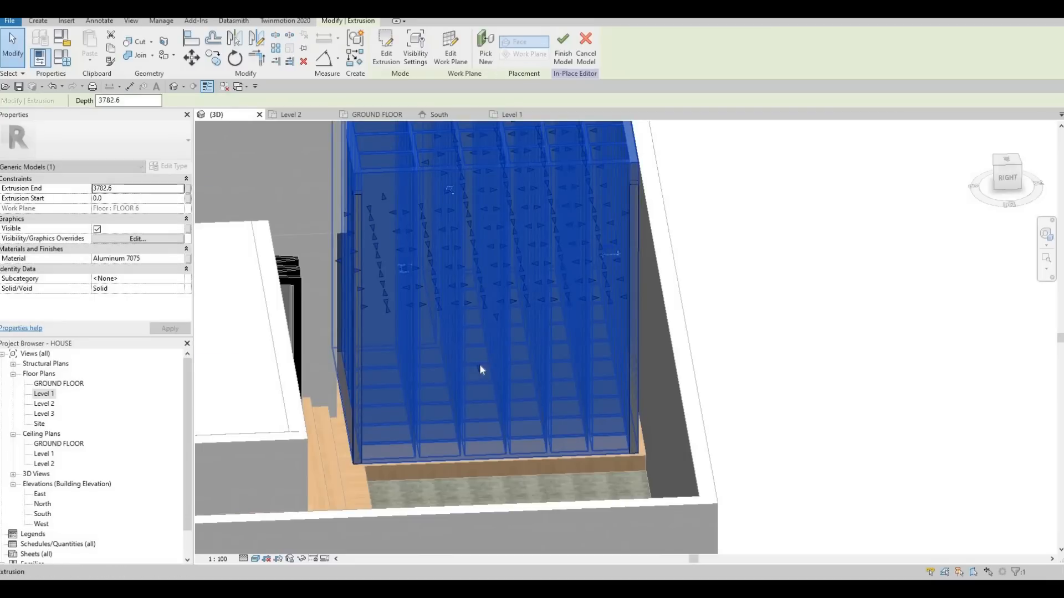
drag(478, 243, 485, 94)
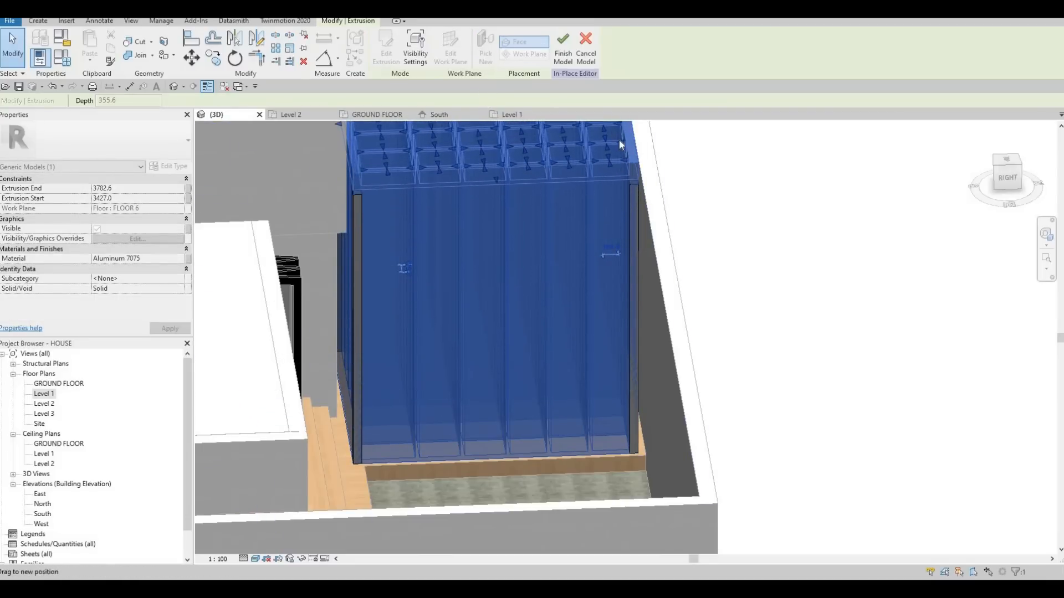
key(Escape)
scroll(628, 193, up, 3)
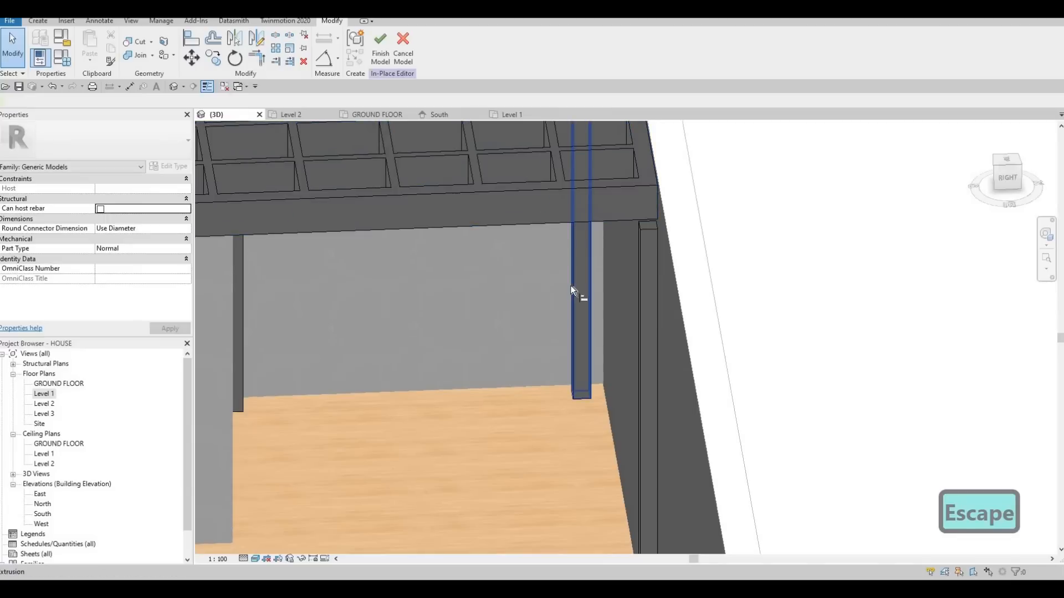
Align the underside of the pergola frame with the top face of the corner post.
key(a)
key(l)
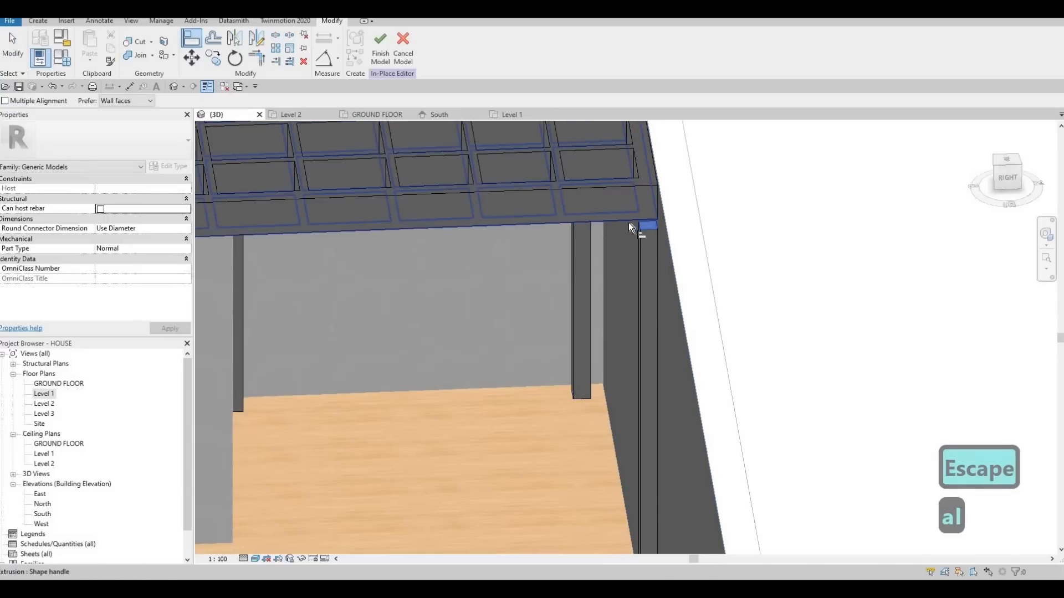
scroll(543, 225, down, 5)
key(Escape)
key(Escape)
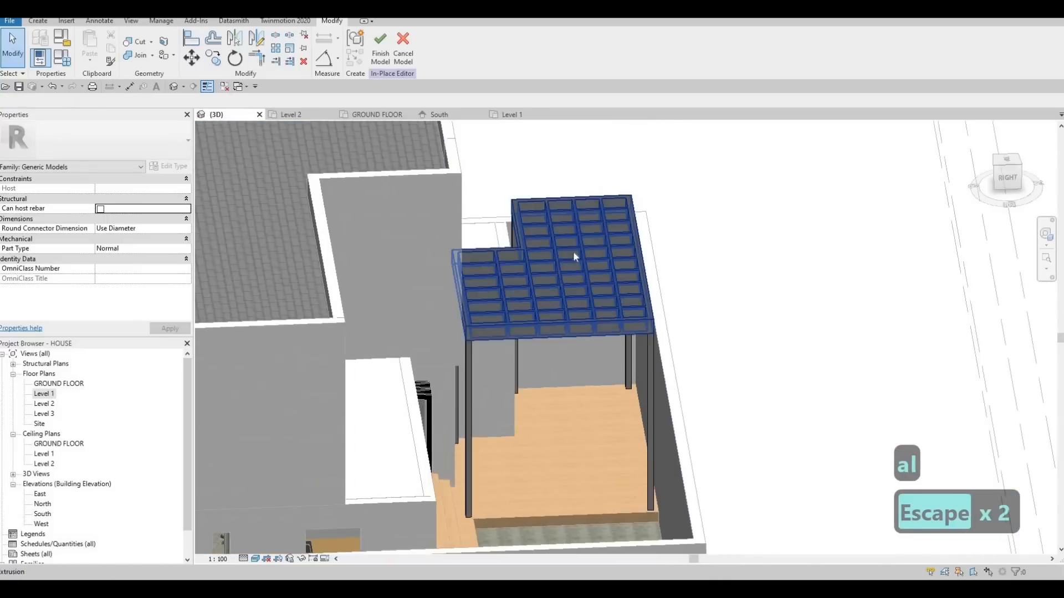
Lower the pergola frame's top face until the frame is about 64.5 mm deep.
click(555, 263)
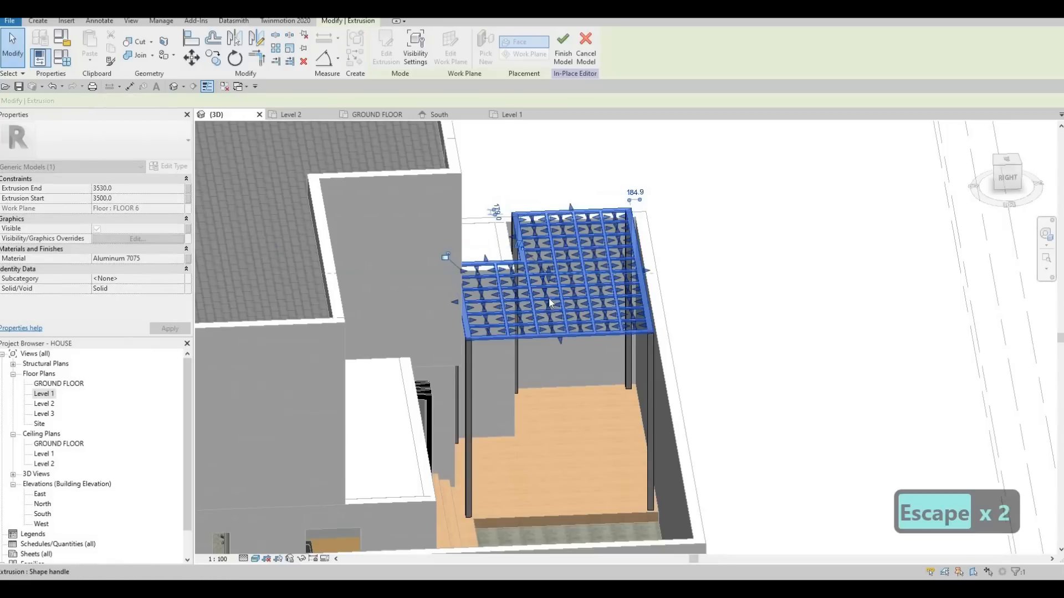
scroll(549, 298, up, 4)
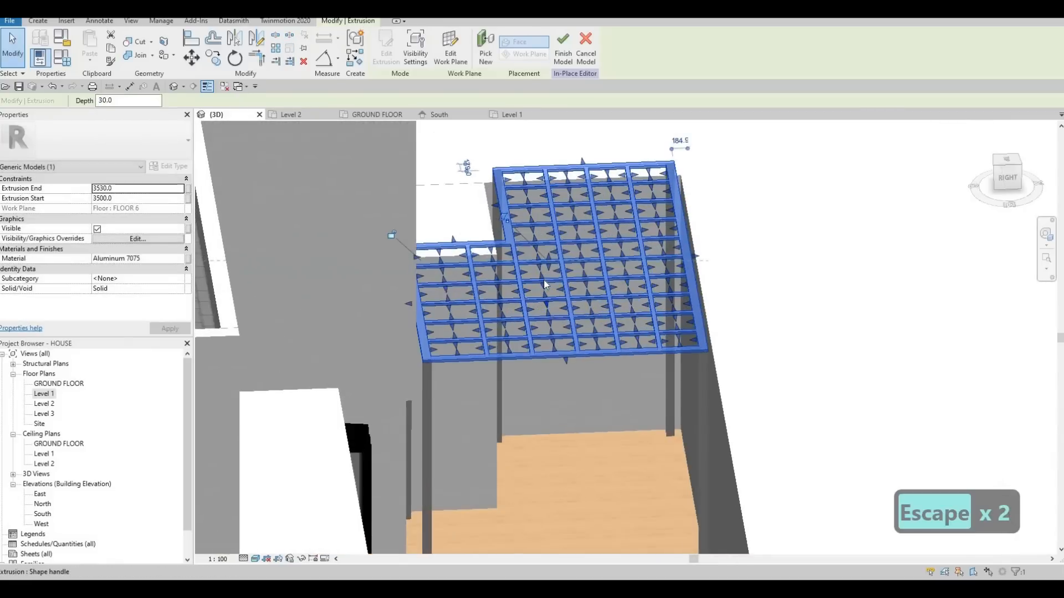
mouse_move(546, 251)
mouse_down()
mouse_move(537, 268)
mouse_move(543, 254)
mouse_up()
key(Escape)
click(547, 248)
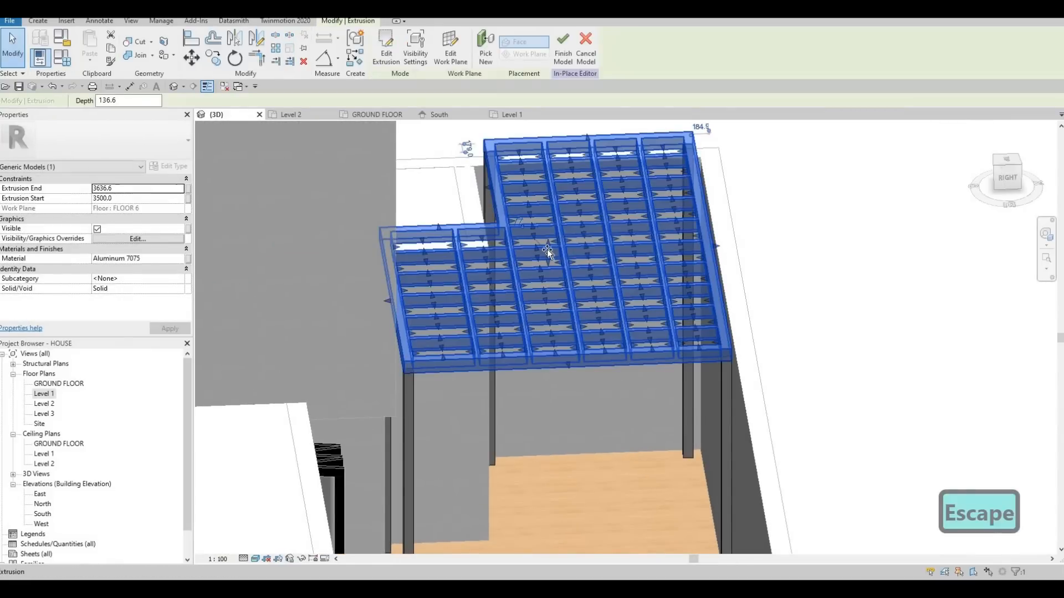
key(Escape)
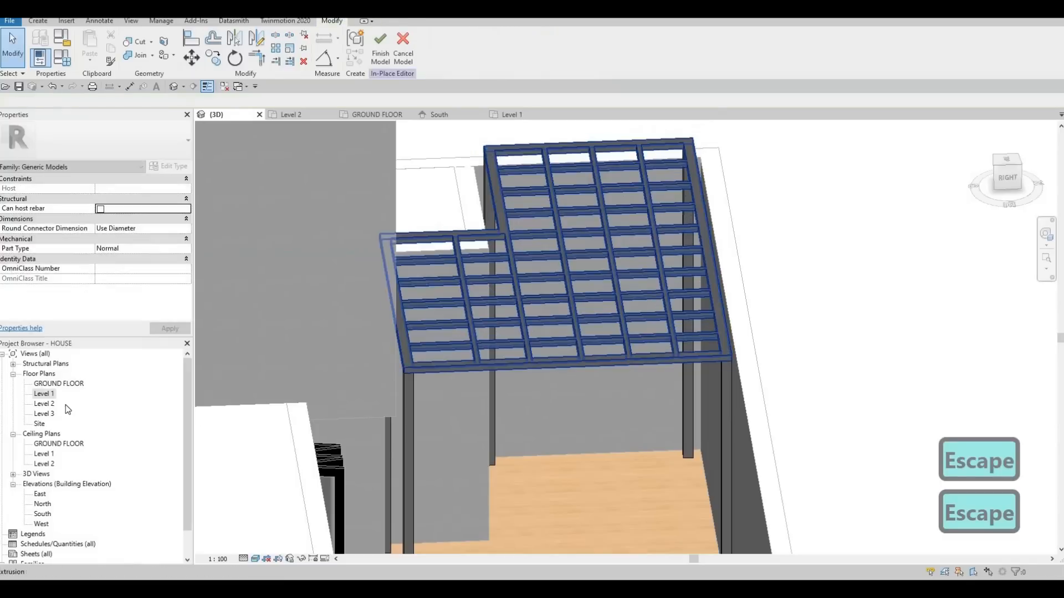
key(Escape)
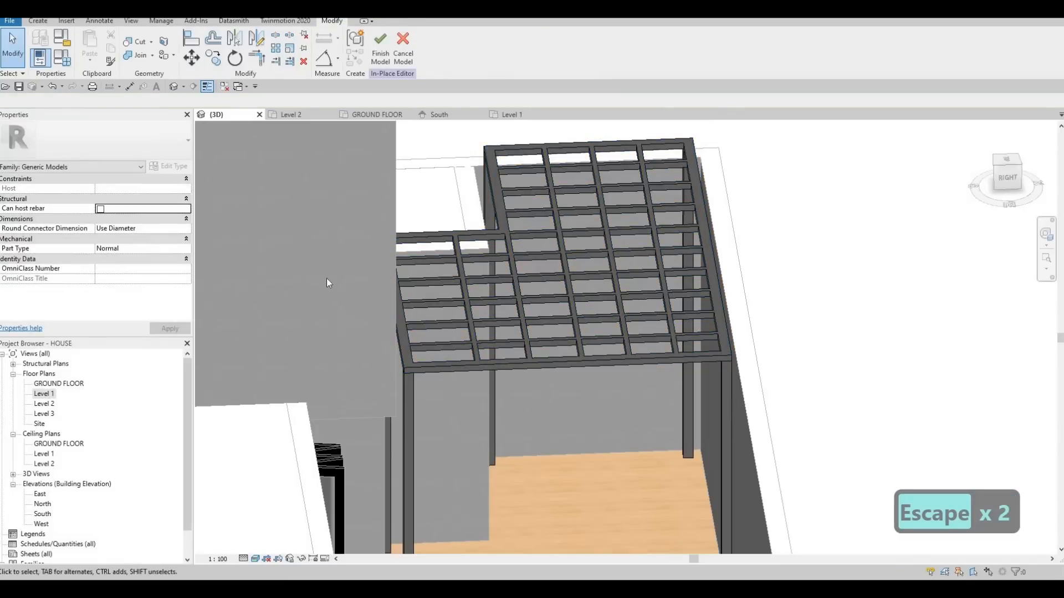
Open the Level 2 floor plan at the pergola and start a new in-place extrusion there.
click(297, 113)
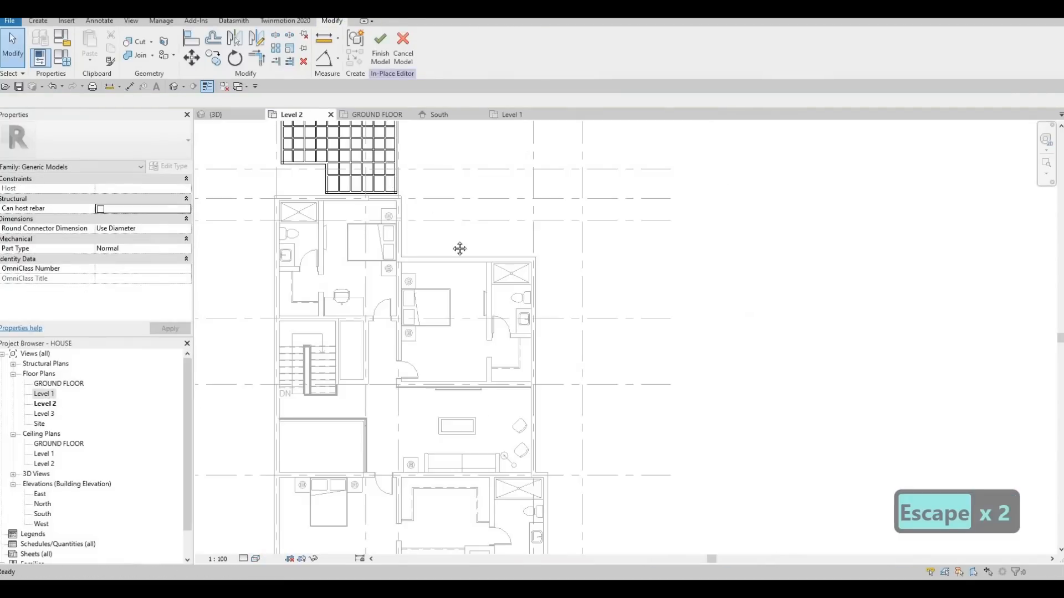
key(Escape)
click(410, 226)
scroll(406, 195, up, 2)
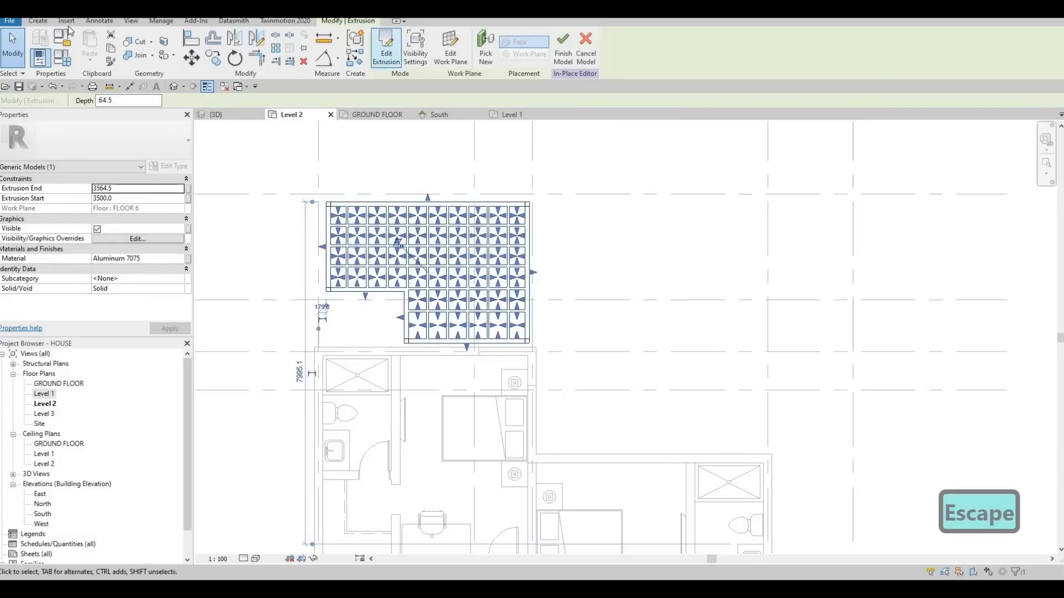
key(Escape)
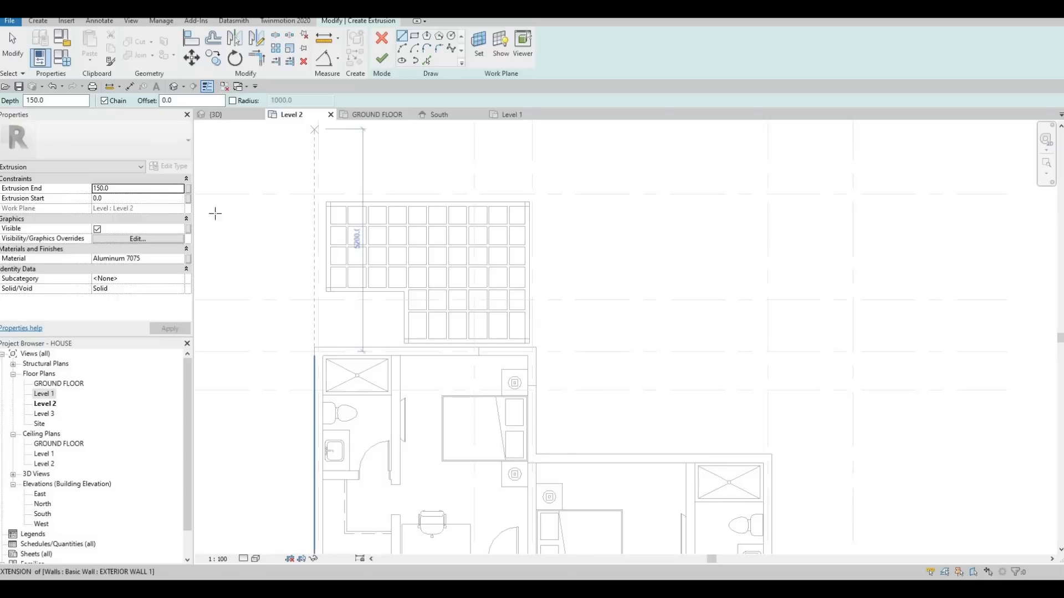
Set the new extrusion's material to Glass, Clear Glazing.
click(181, 259)
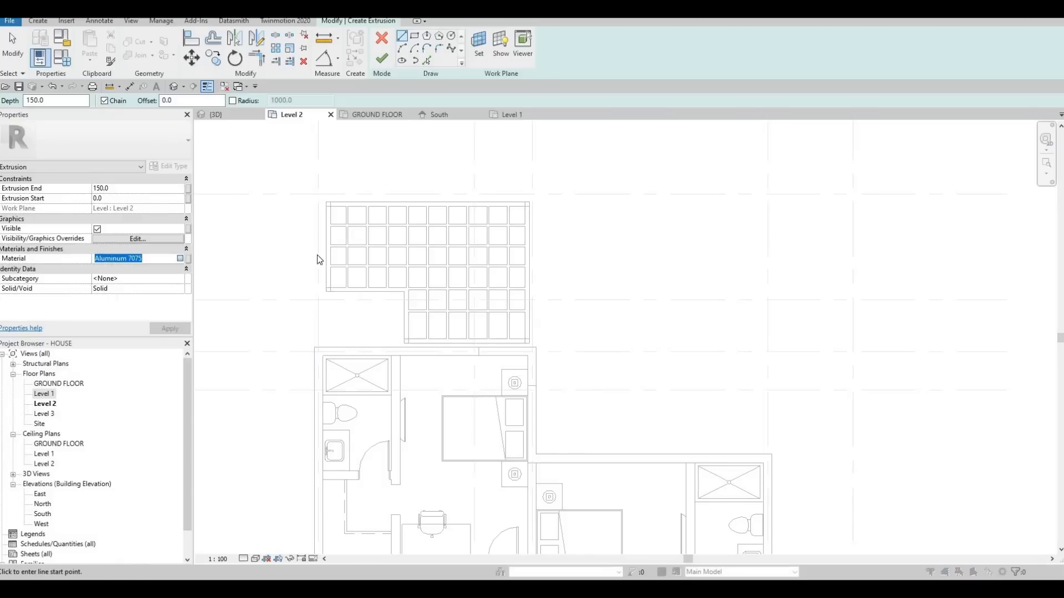
click(187, 259)
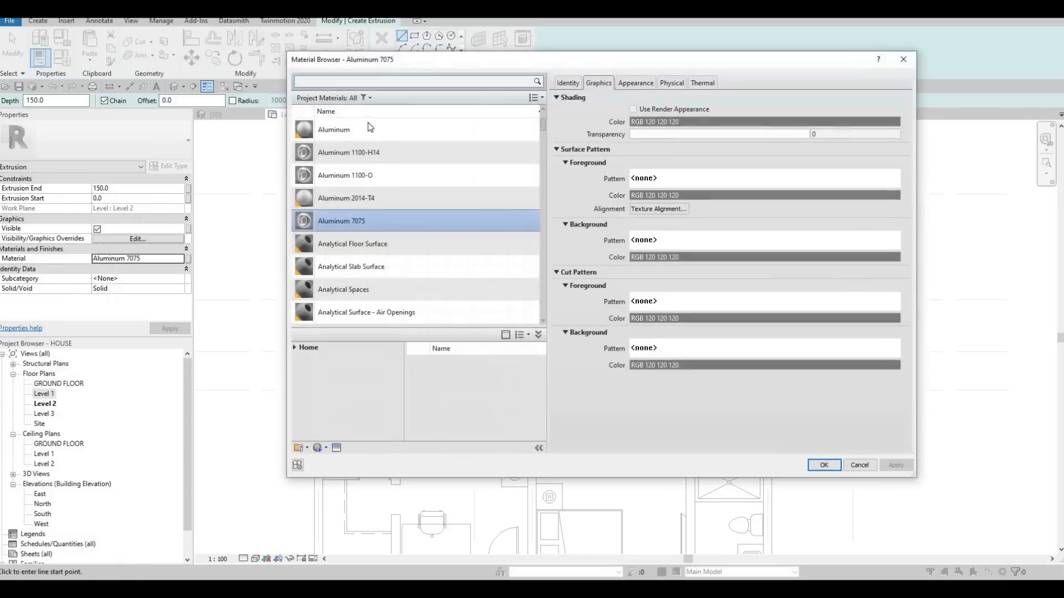
click(351, 82)
text(GLASS)
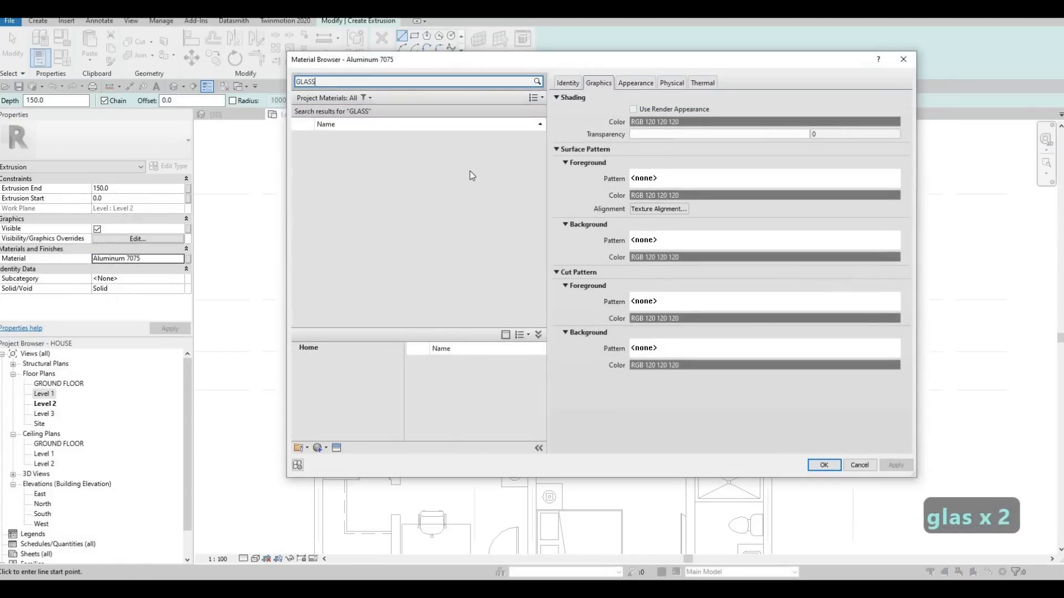
scroll(418, 309, down, 4)
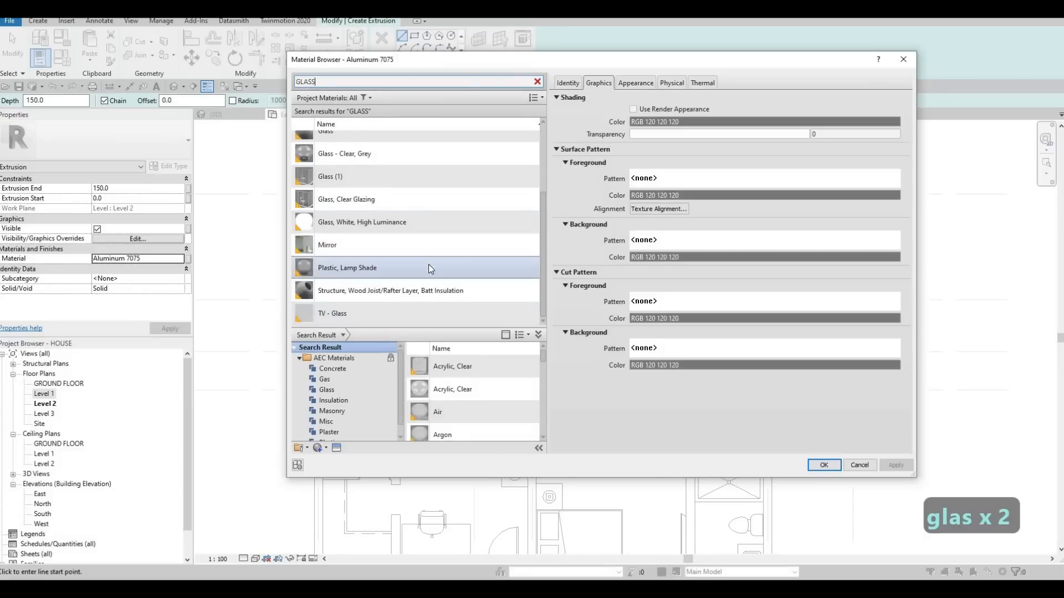
click(476, 199)
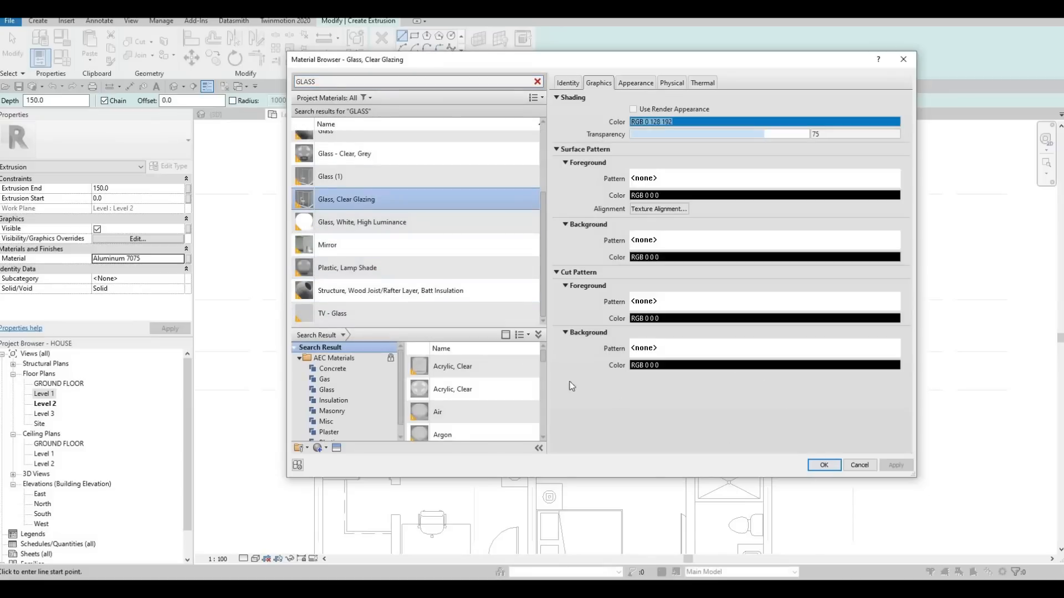
click(824, 465)
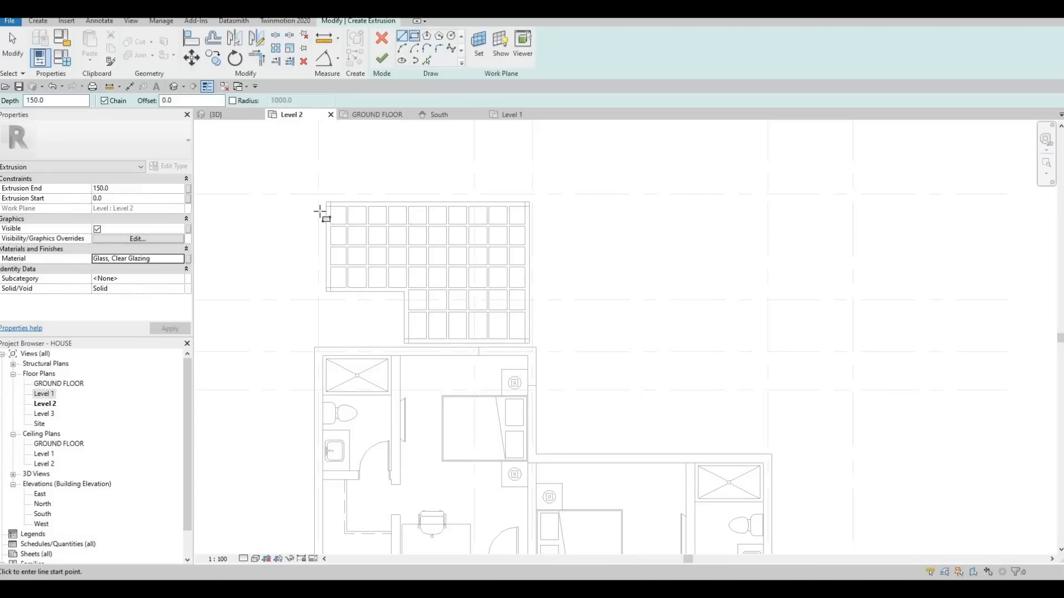
Set the sketch work plane by picking the face of the existing pergola frame extrusion.
click(320, 212)
scroll(333, 224, up, 6)
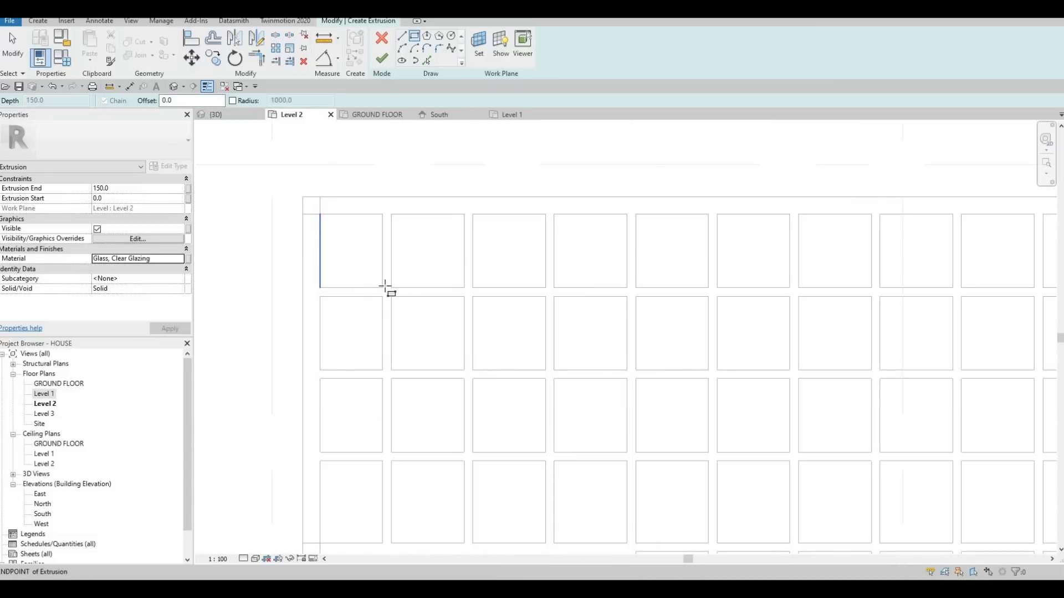
key(Escape)
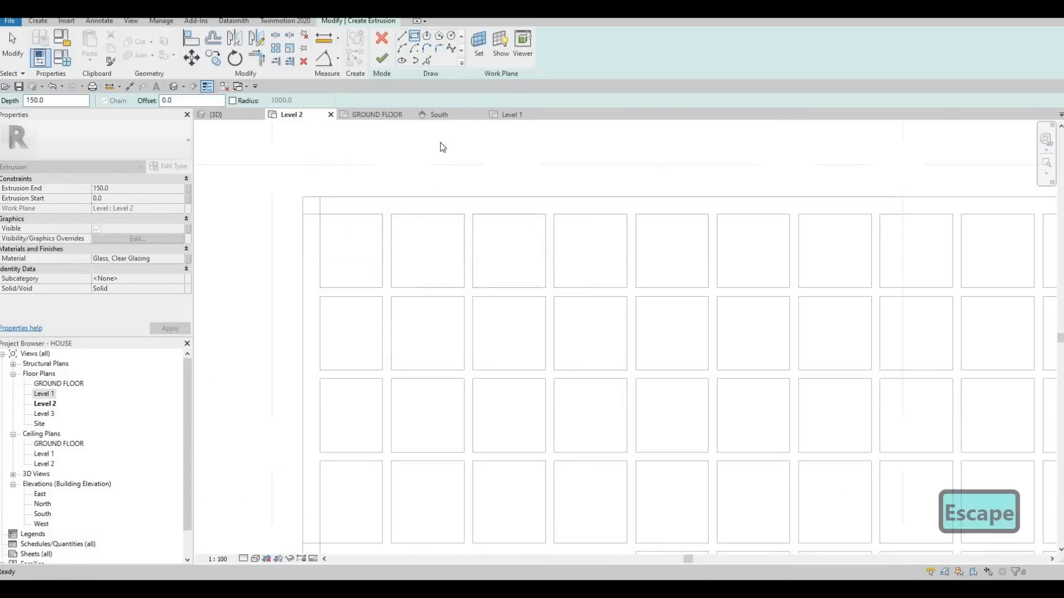
click(479, 45)
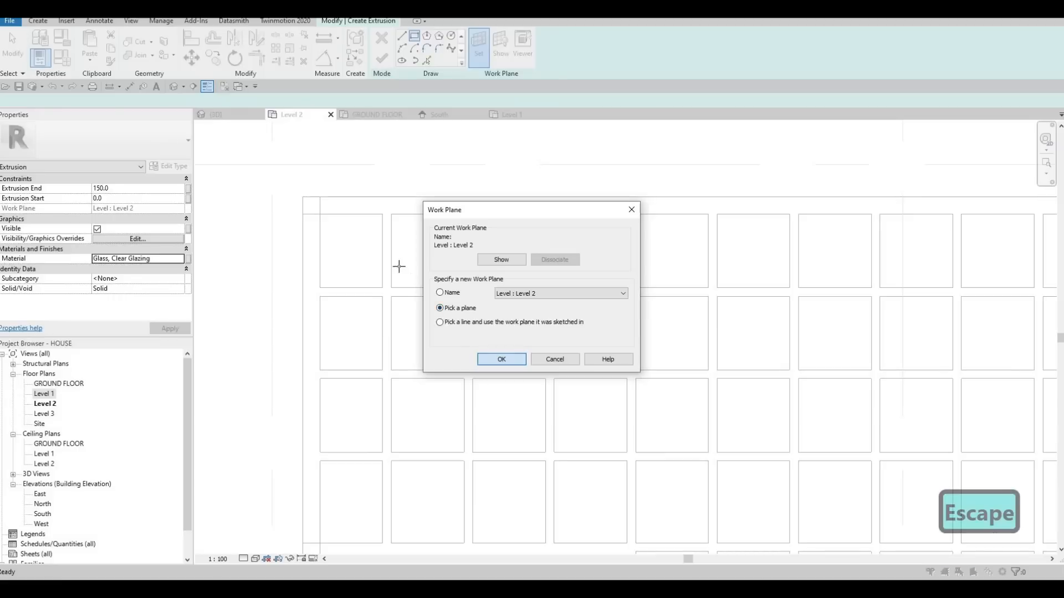
key(Return)
click(401, 198)
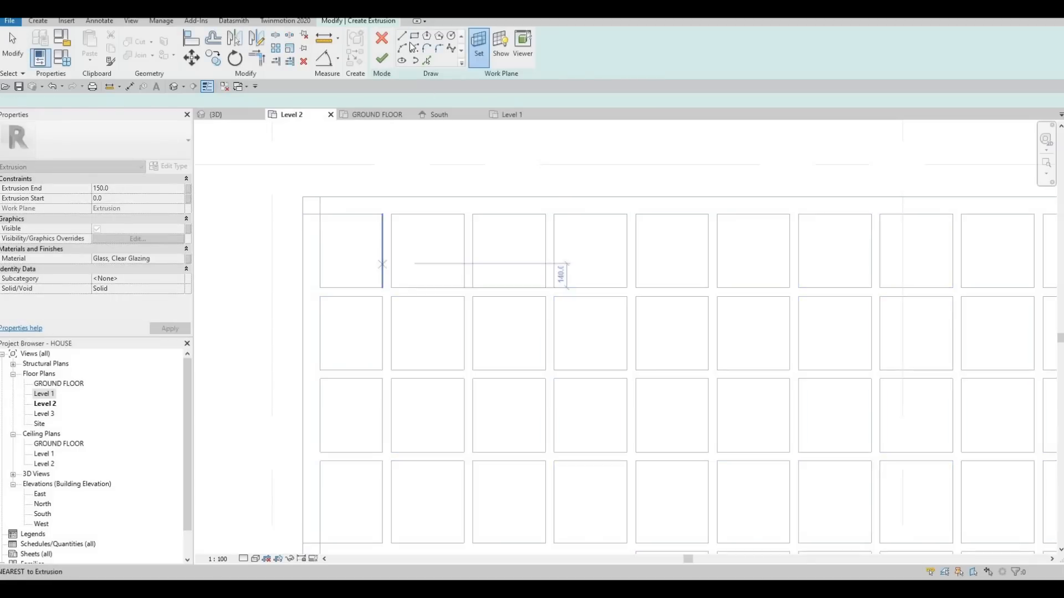
Sketch rectangles matching the four grid openings in the pergola's leftmost column.
click(414, 37)
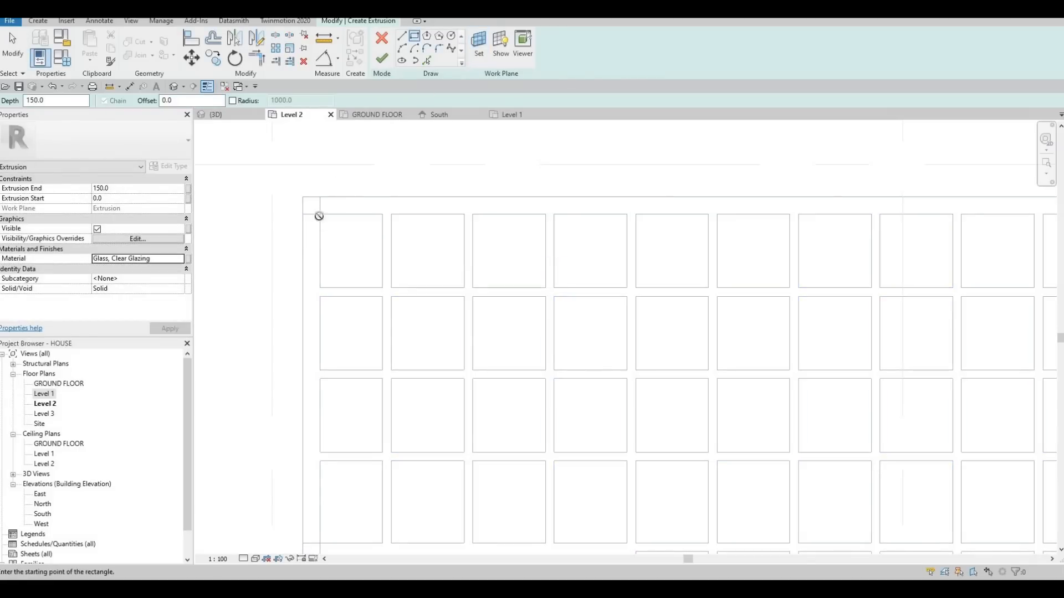
click(377, 273)
click(382, 286)
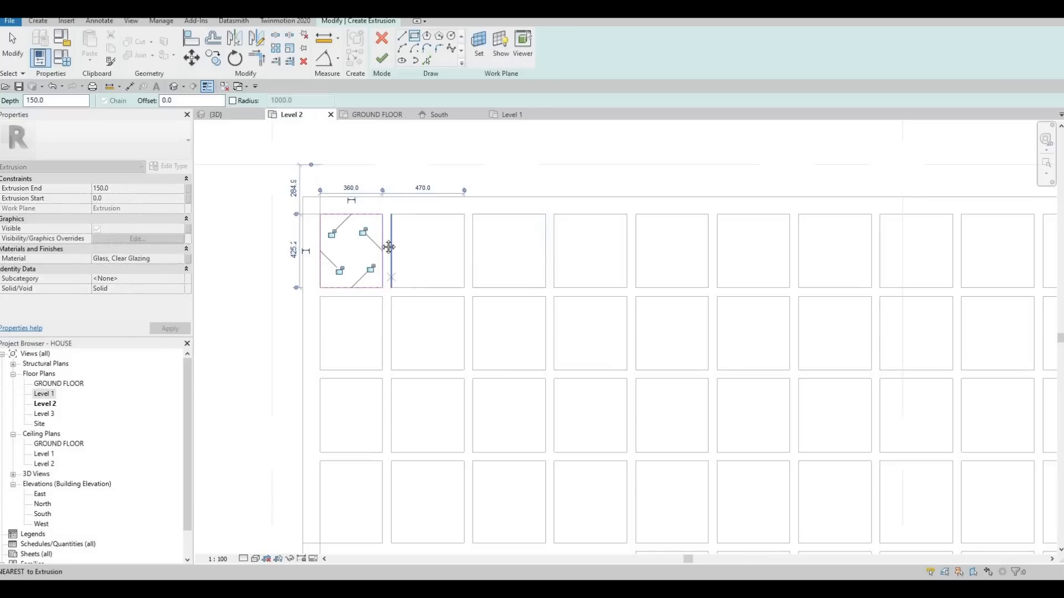
scroll(360, 216, down, 2)
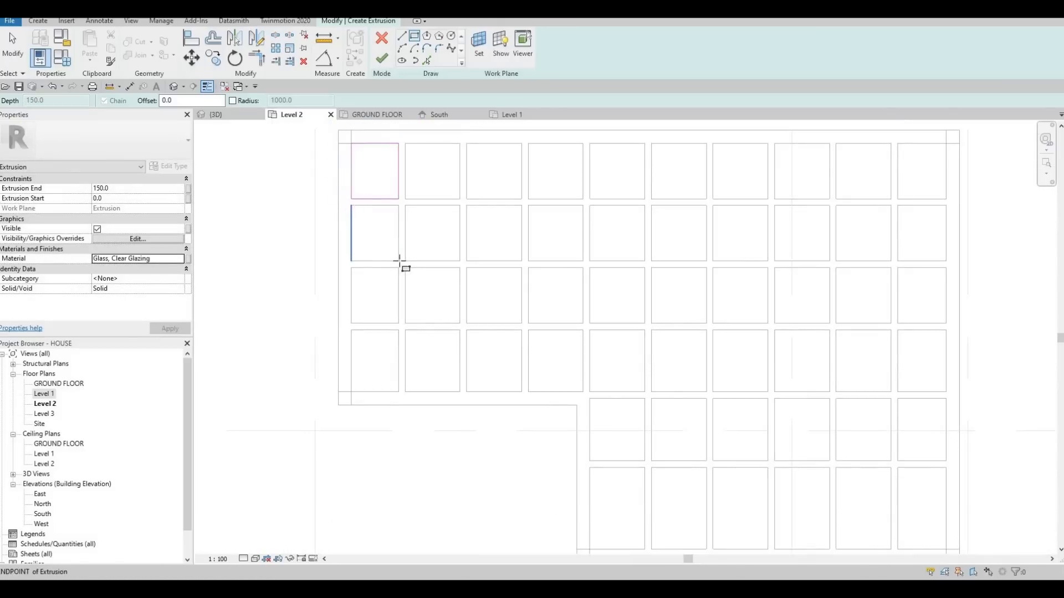
click(398, 261)
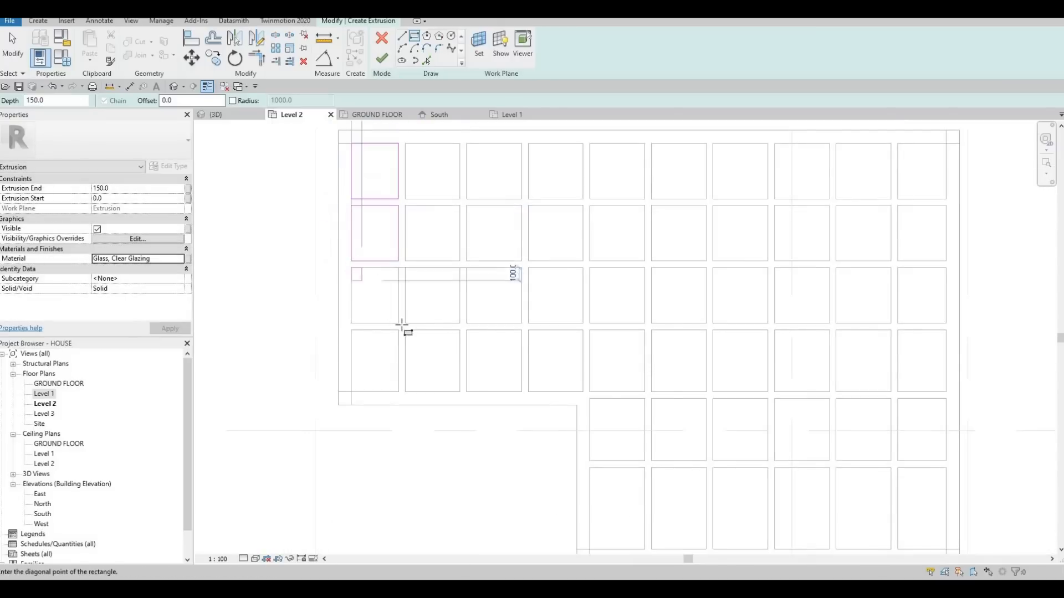
click(398, 322)
click(351, 331)
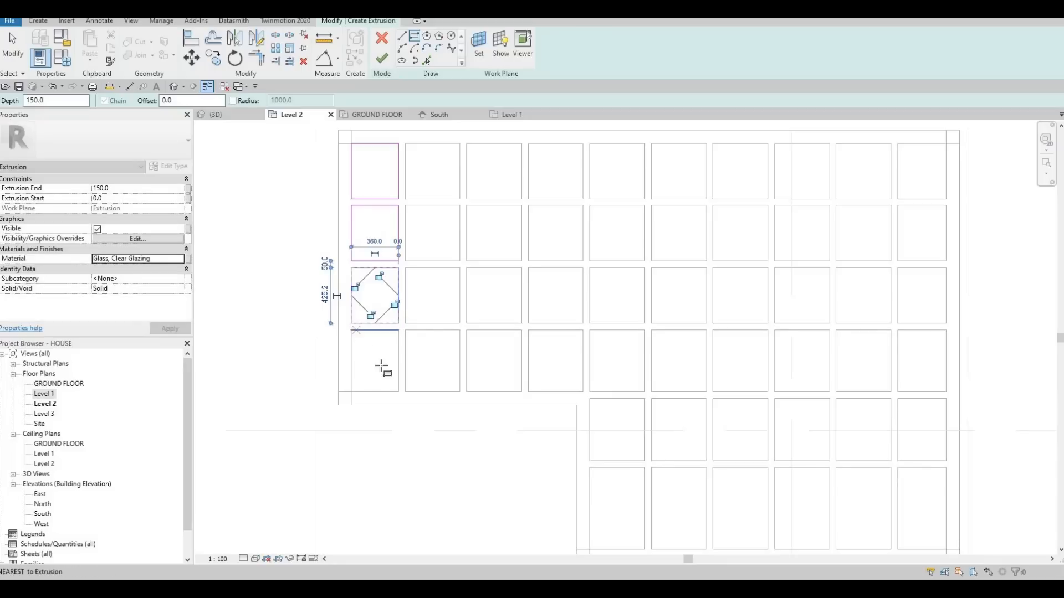
click(398, 392)
key(Escape)
key(Escape)
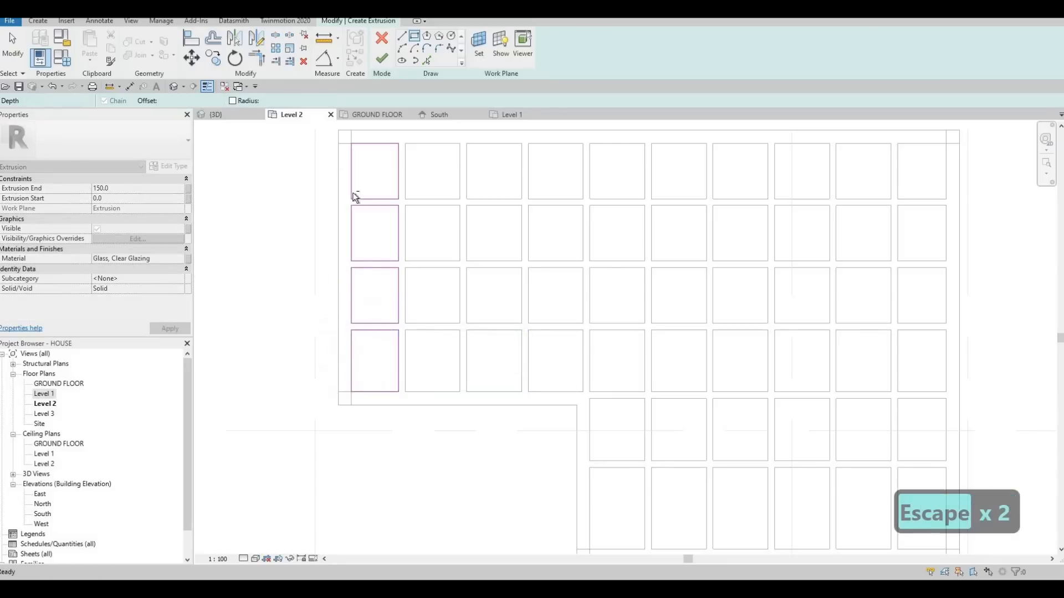
Copy the four sketched rectangles from the first column onto the second and third columns of openings.
drag(323, 133, 407, 423)
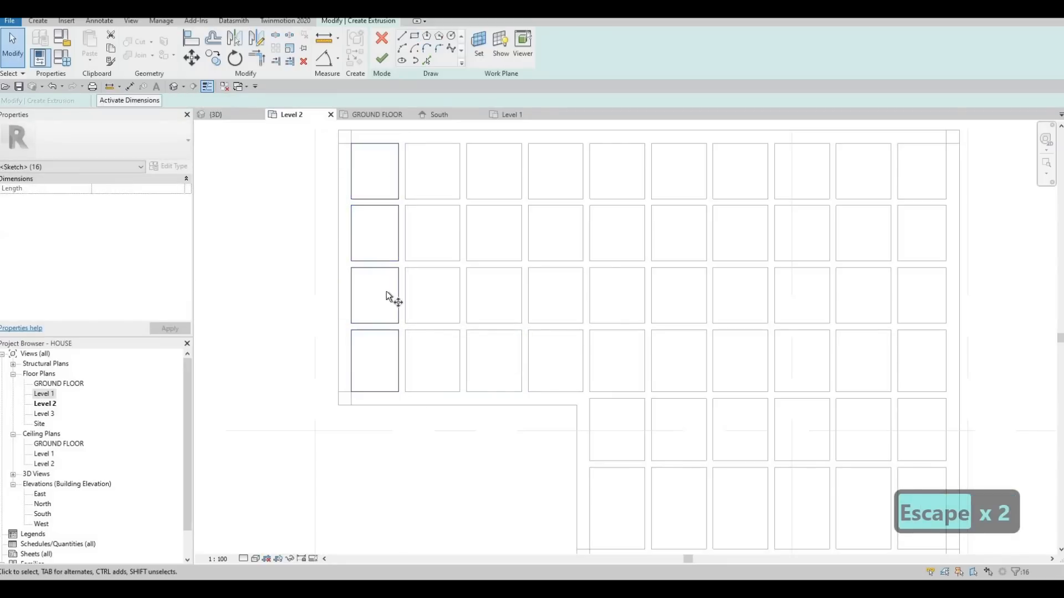
key(c)
key(o)
click(375, 144)
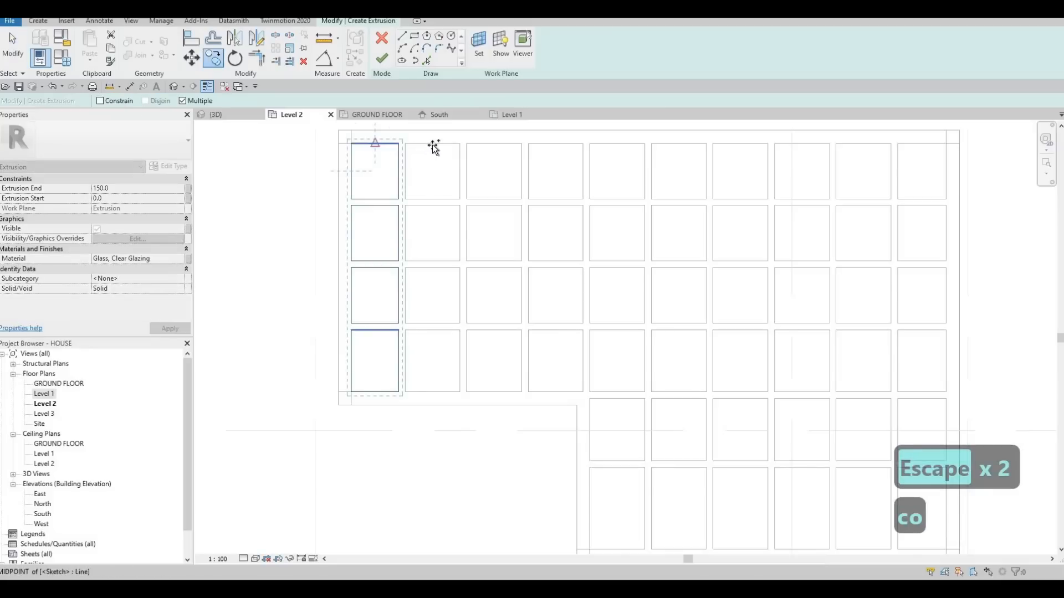
click(432, 144)
click(493, 143)
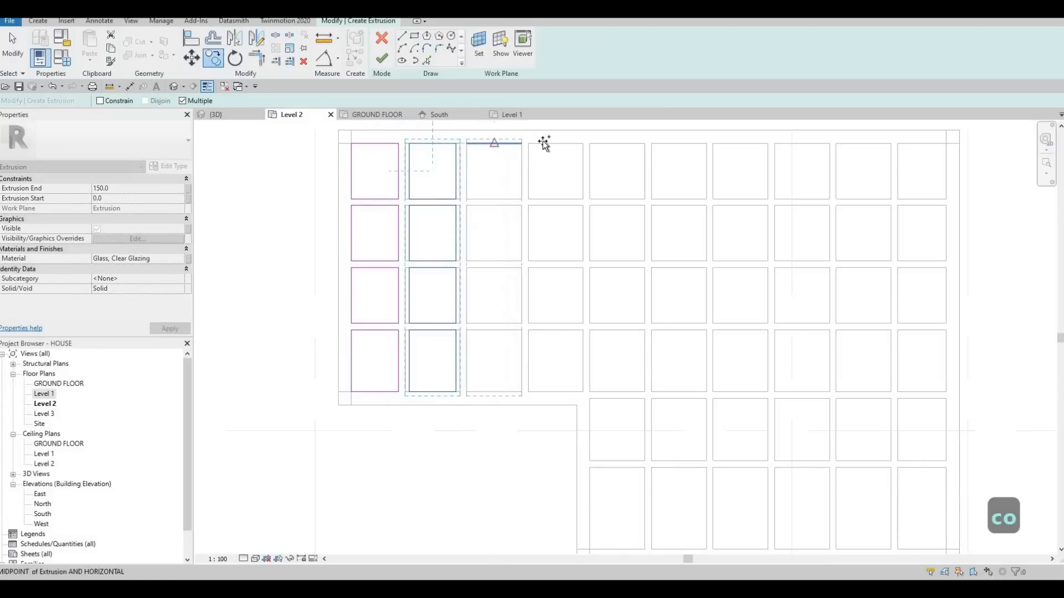
key(Escape)
Align the left edge of the second column's uppermost rectangle with the left edge of its opening.
scroll(537, 169, up, 3)
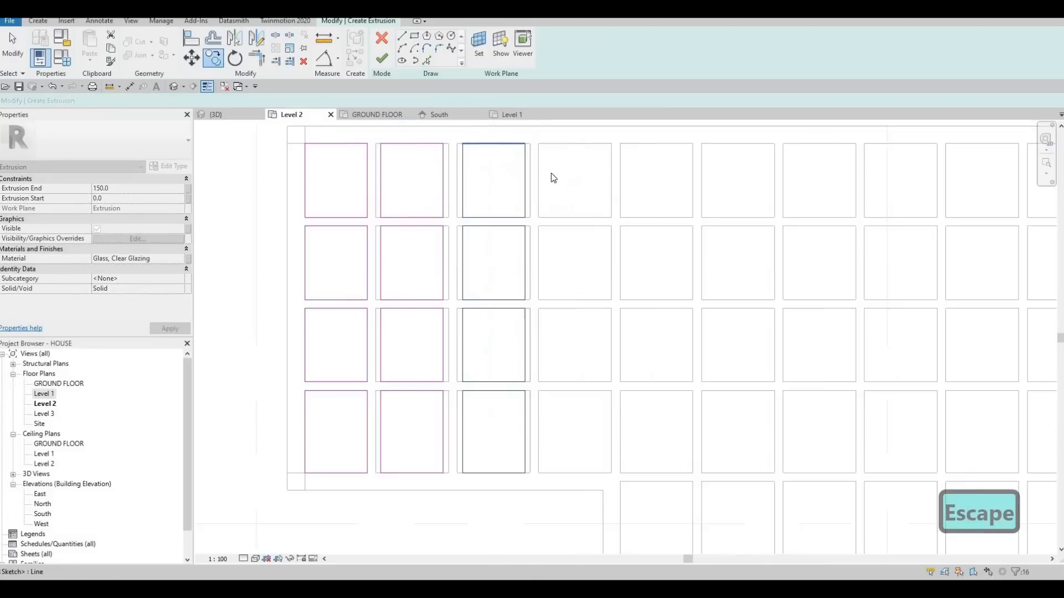
scroll(498, 186, down, 3)
middle_drag(422, 183, 450, 177)
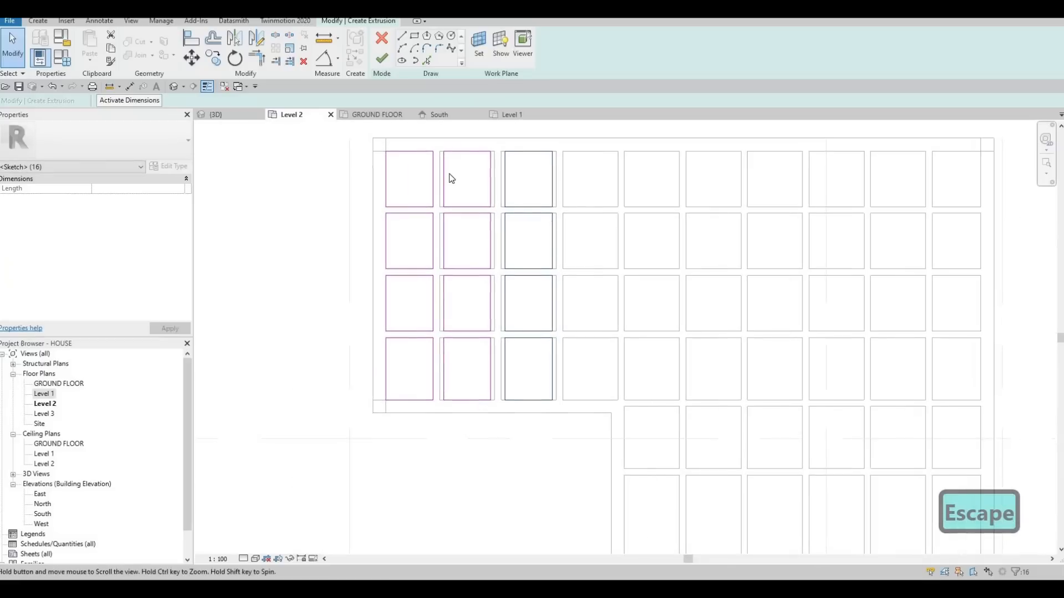
key(Escape)
scroll(451, 180, up, 1)
key(a)
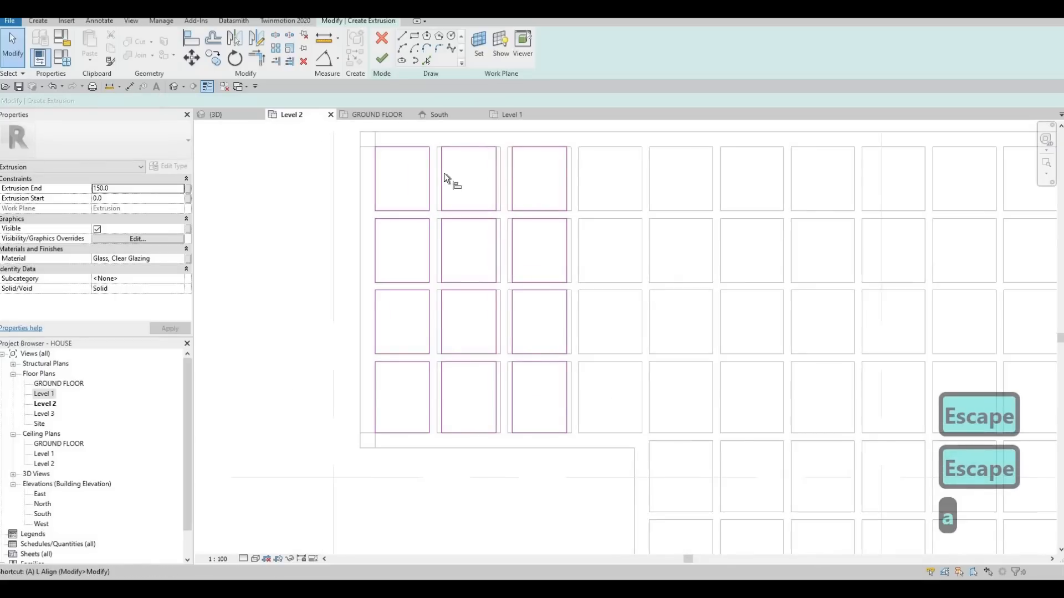
click(437, 170)
click(442, 173)
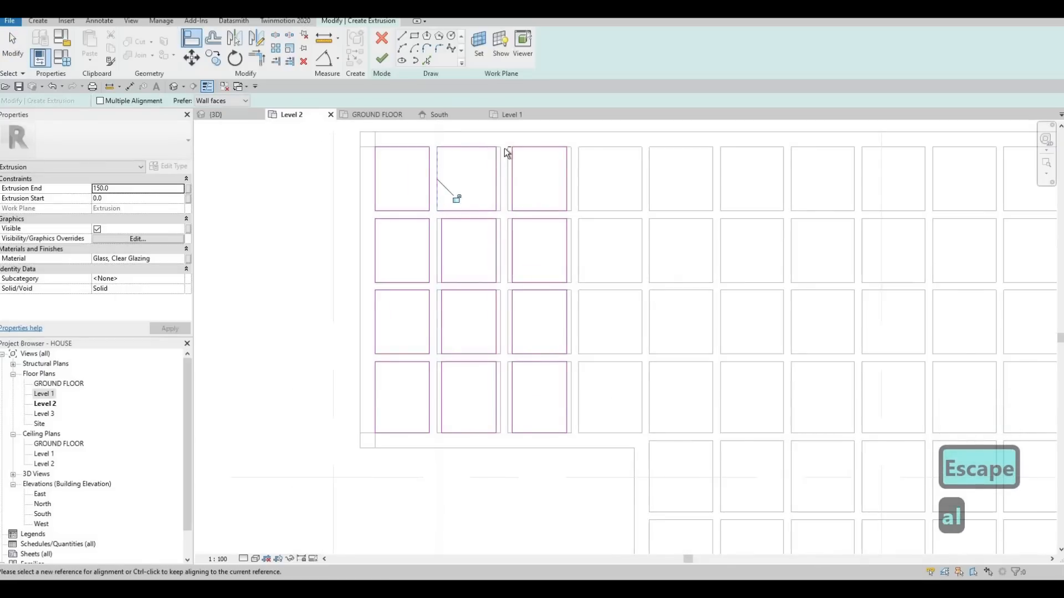
key(Escape)
key(Escape)
Delete the four copied rectangles in the third column.
drag(505, 138, 591, 463)
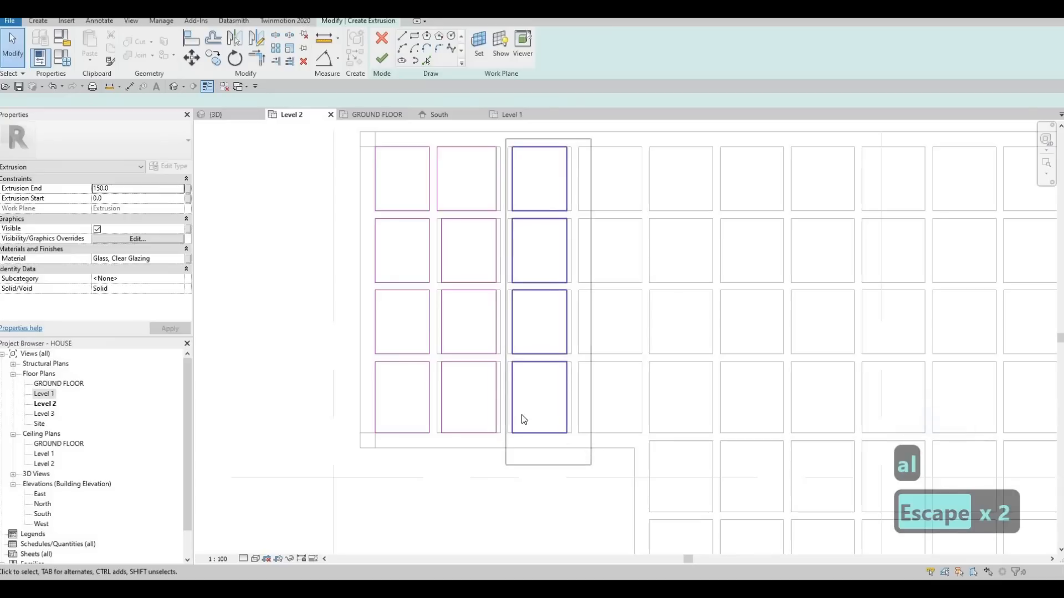
key(Delete)
key(a)
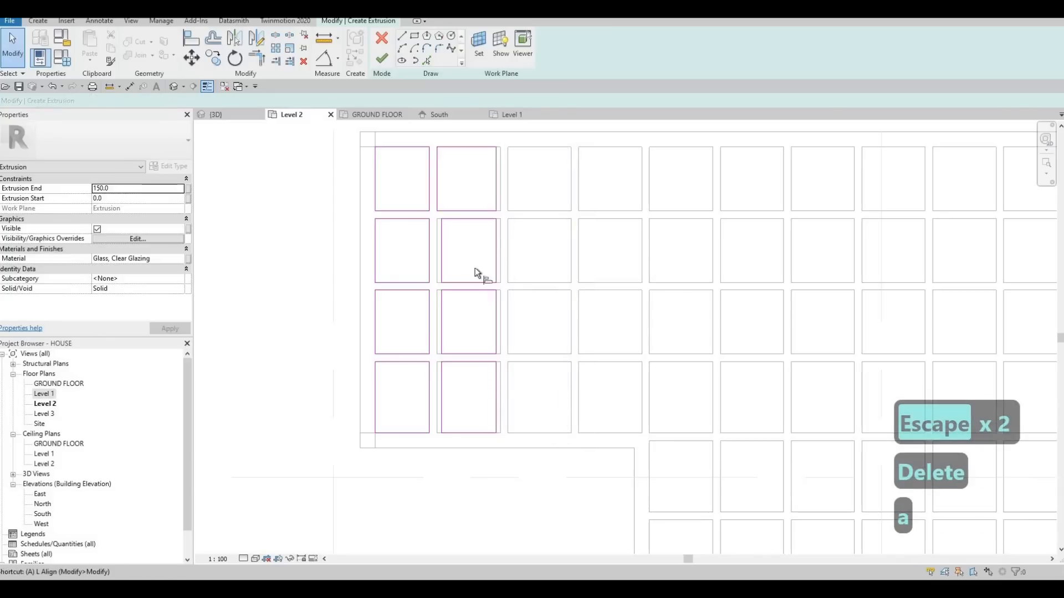
key(l)
key(Escape)
key(Escape)
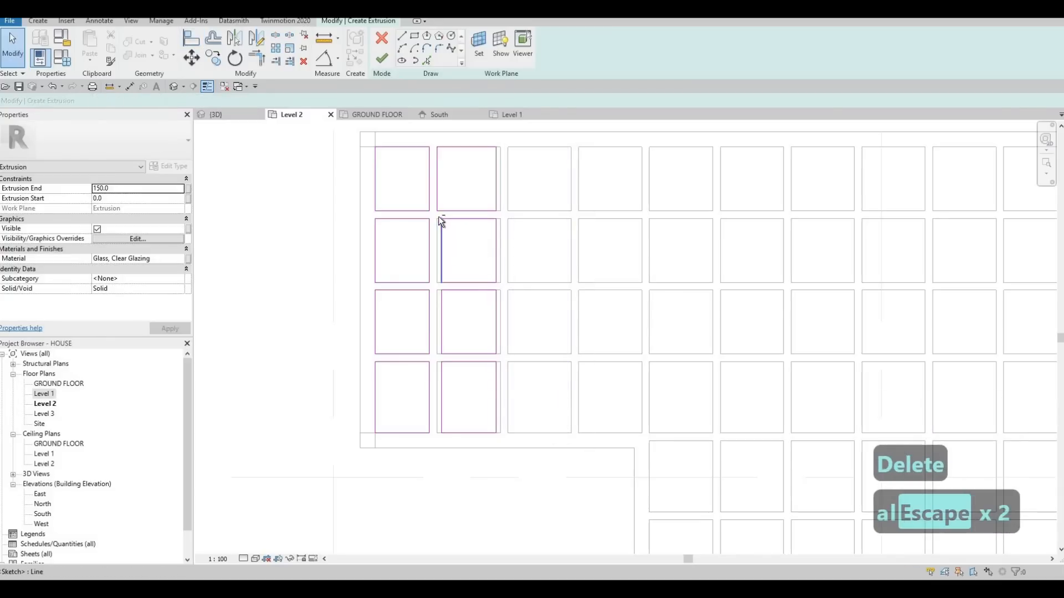
Move the second column's lower three rectangles so their left edges meet the left edges of the openings.
drag(436, 215, 517, 457)
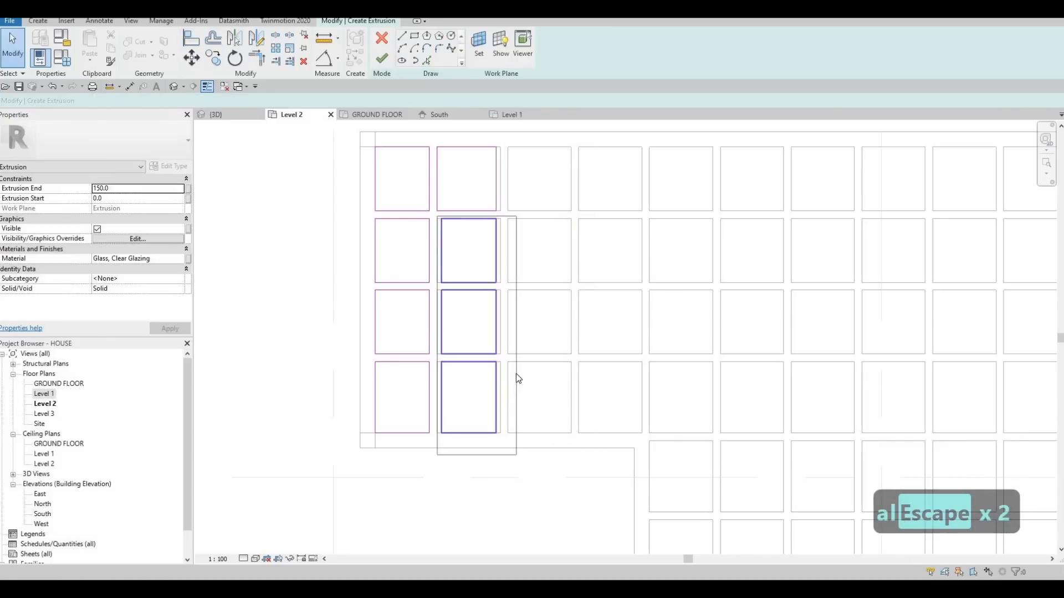
key(m)
key(v)
scroll(427, 221, up, 3)
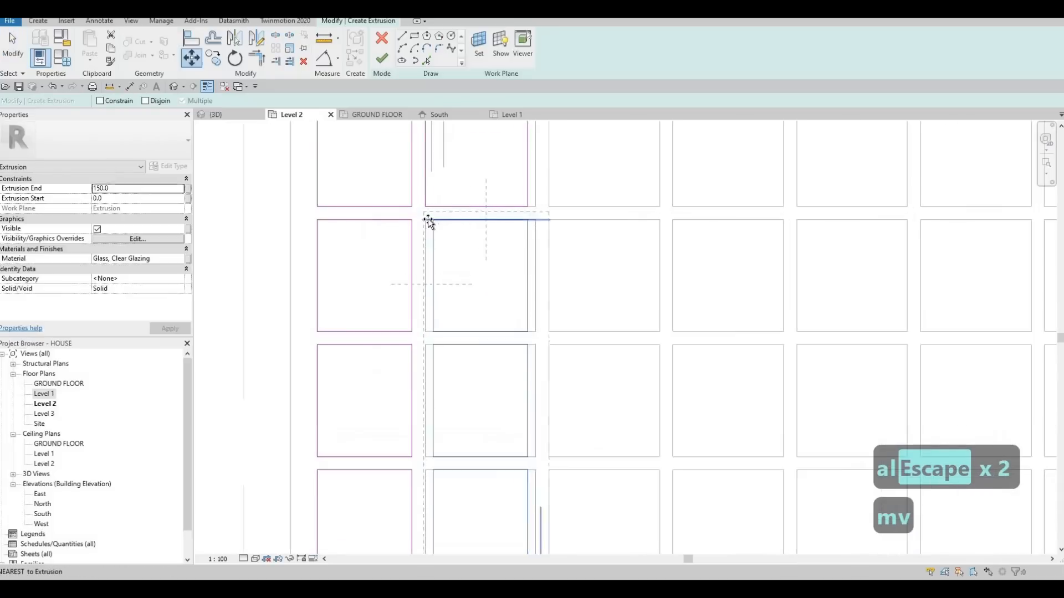
click(419, 221)
key(Escape)
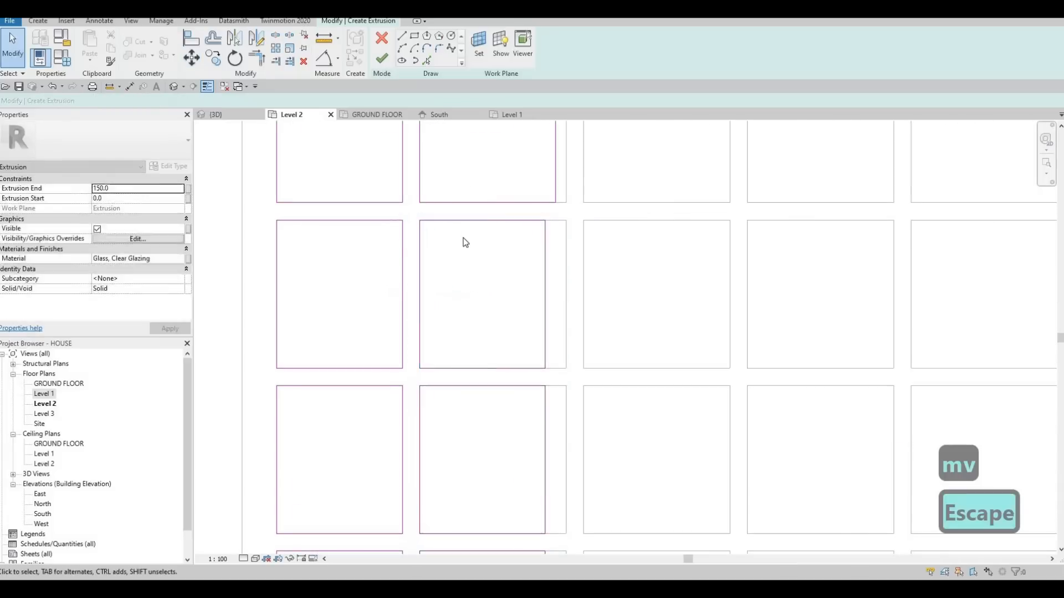
key(Escape)
key(Escape)
Align the right edges of all four rectangles in the second column with the right edges of their openings.
scroll(476, 239, down, 2)
key(a)
key(l)
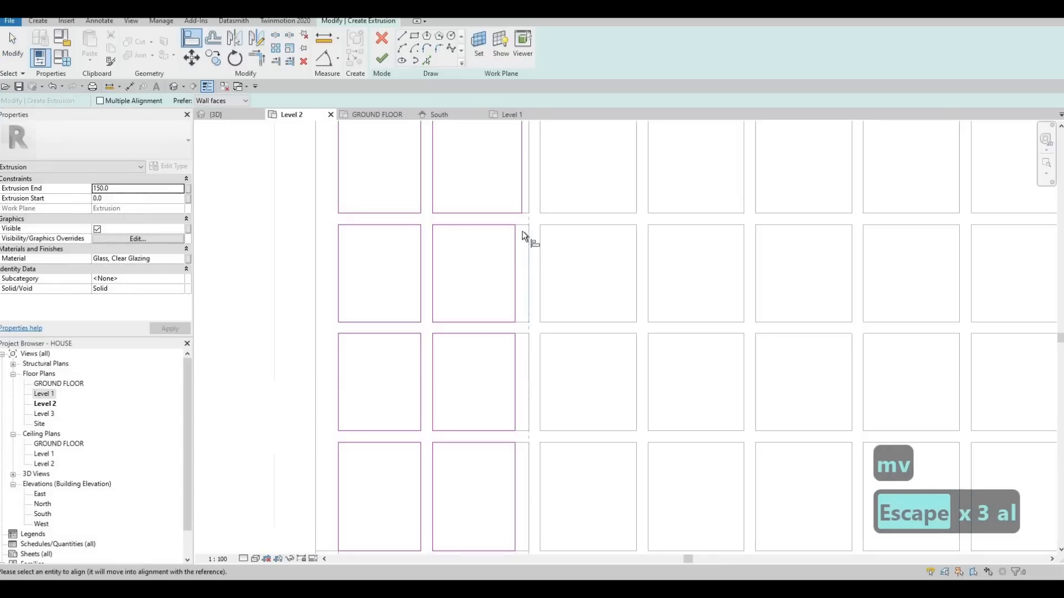
click(528, 200)
click(515, 250)
click(529, 349)
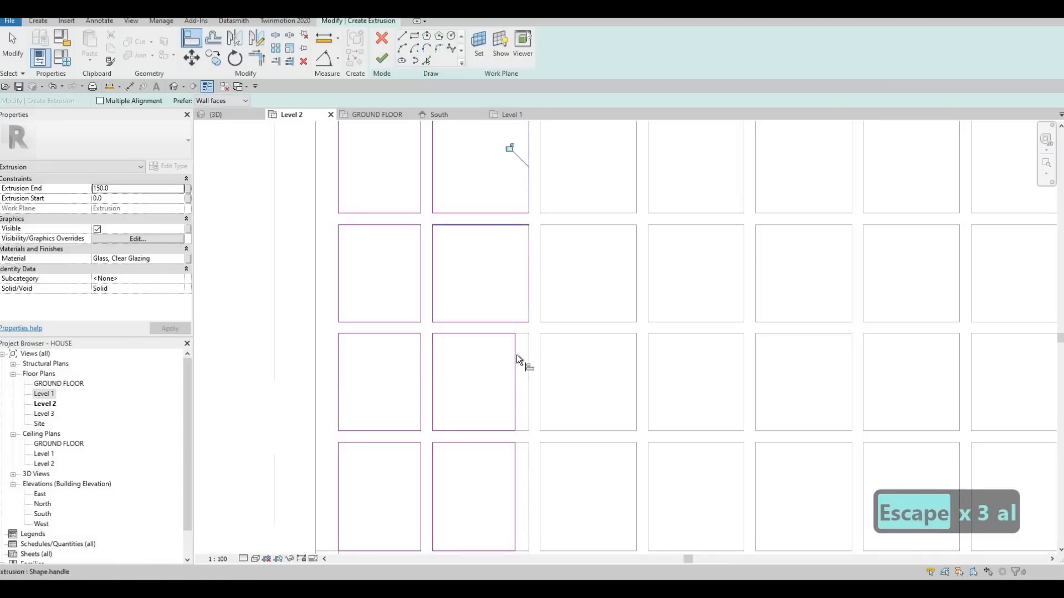
click(516, 357)
click(528, 468)
click(515, 468)
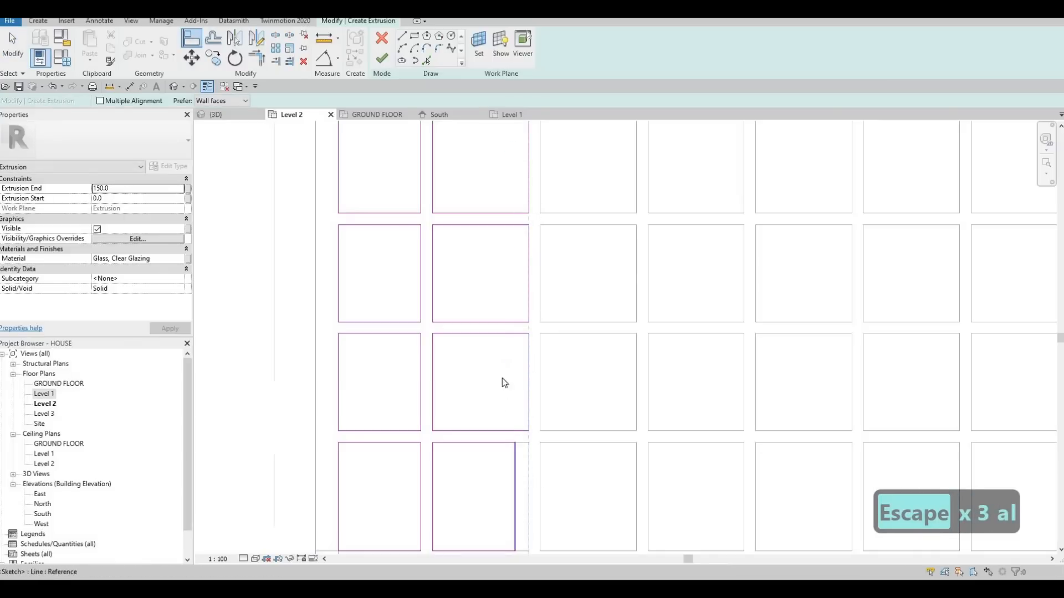
key(Escape)
scroll(511, 434, down, 2)
key(Escape)
Copy the second column's four rectangles into the openings of the third through seventh columns.
drag(462, 241, 535, 528)
key(c)
key(o)
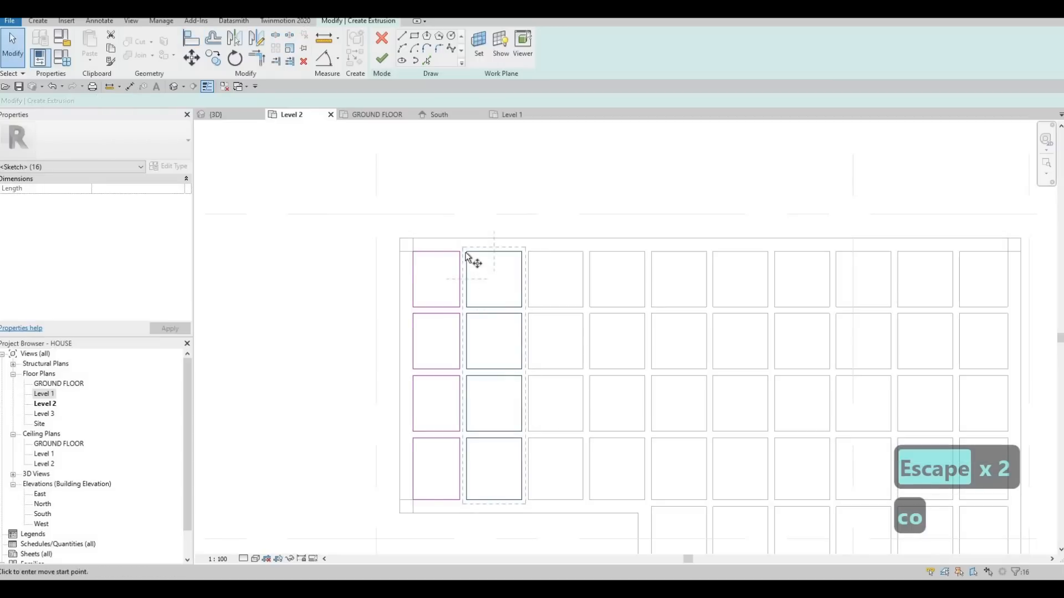
click(522, 252)
click(584, 252)
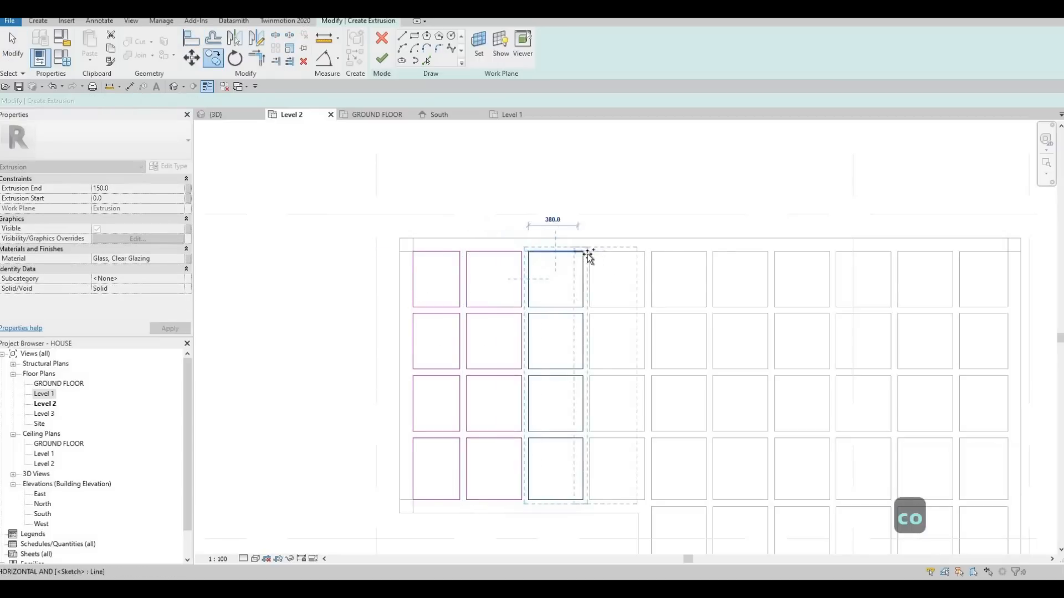
click(646, 252)
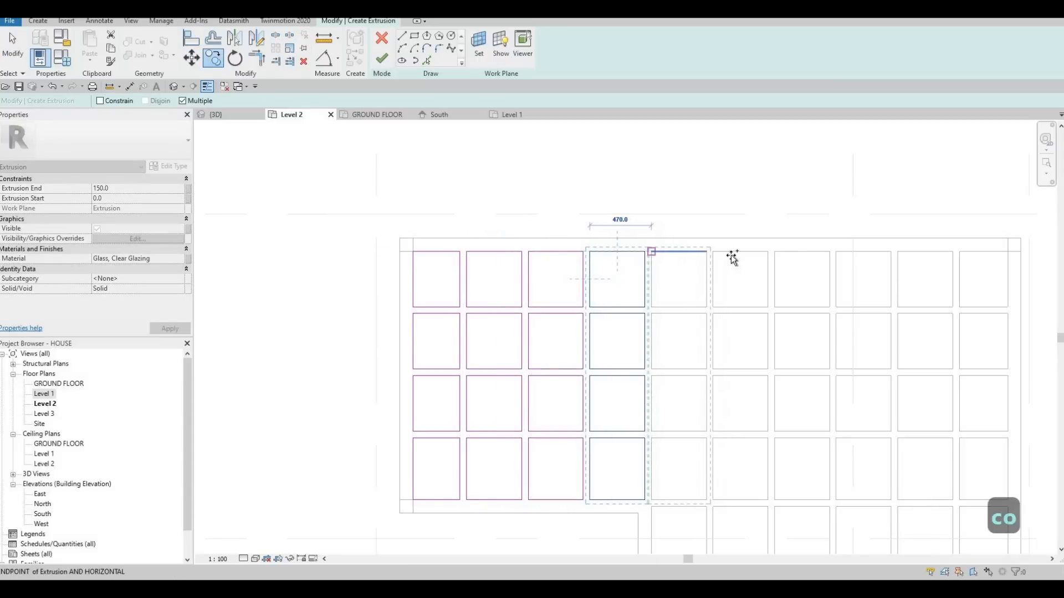
click(709, 252)
click(768, 252)
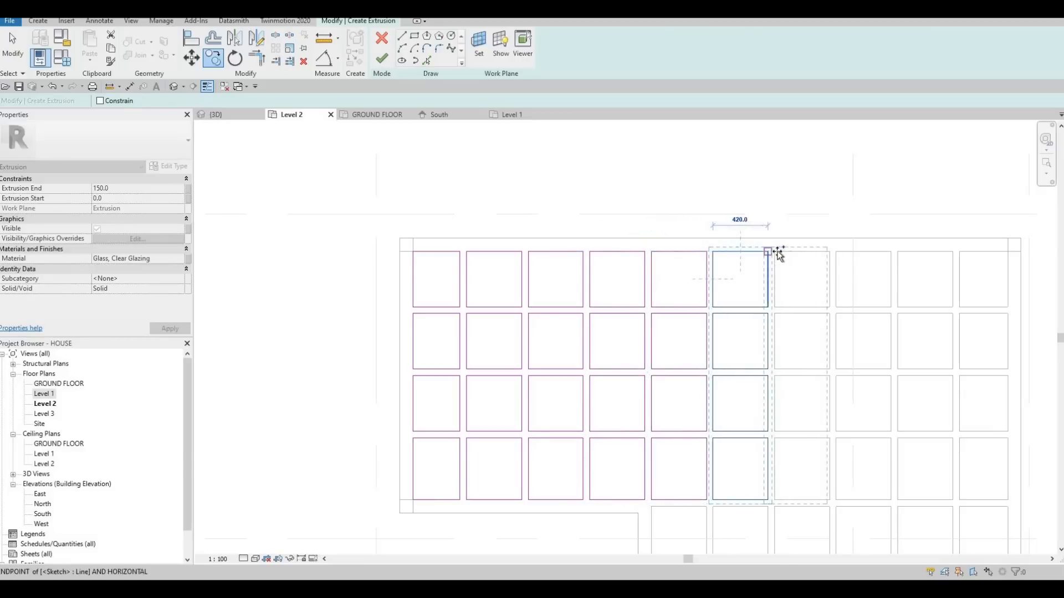
click(830, 252)
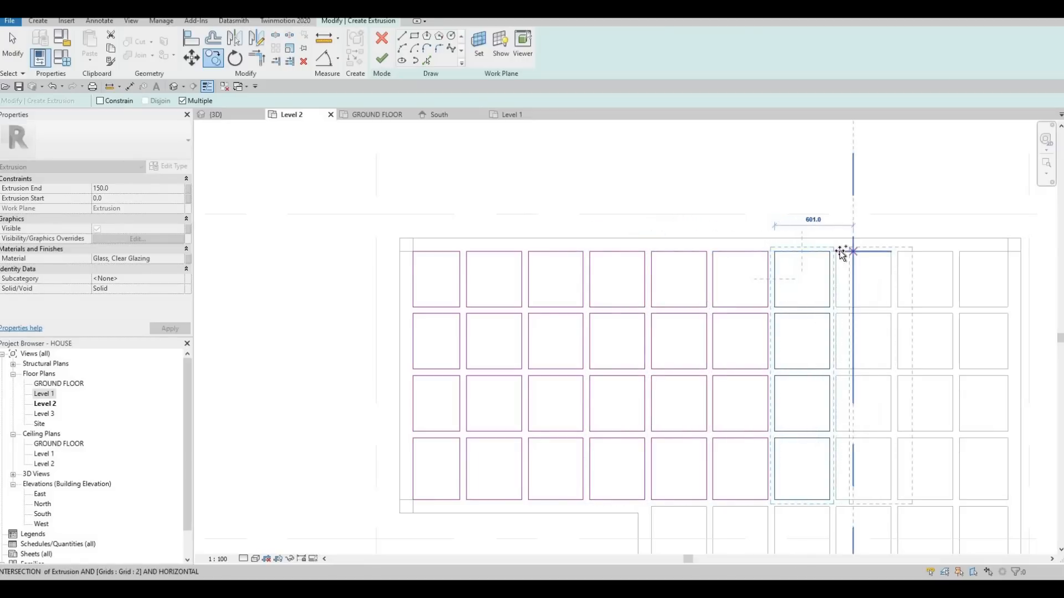
Continue copying the four rectangles into the openings of the eighth, ninth and tenth columns.
click(836, 252)
click(898, 252)
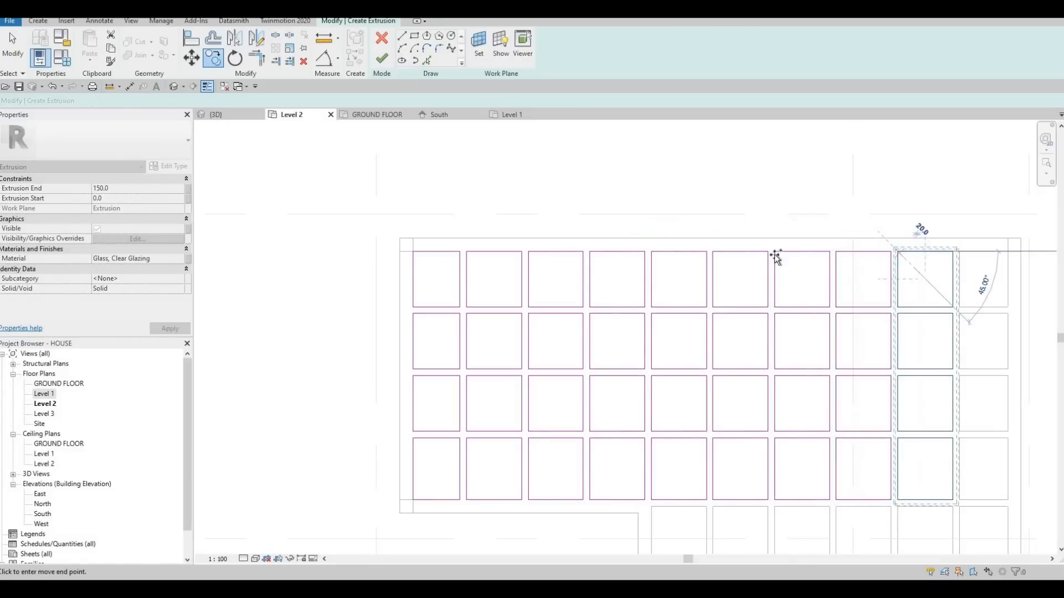
middle_drag(910, 274, 776, 257)
click(824, 236)
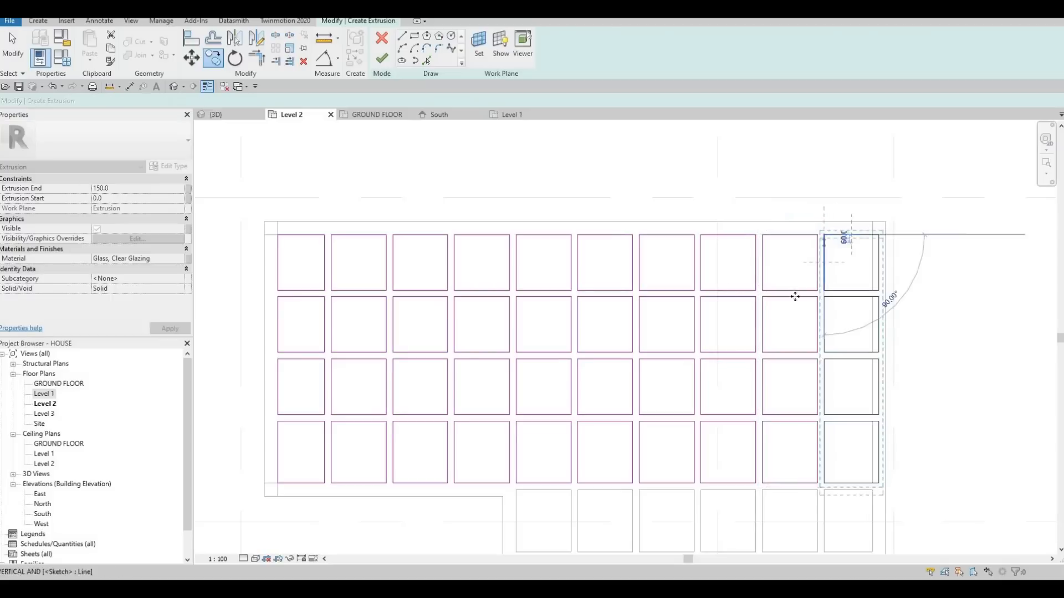
scroll(813, 337, down, 2)
key(Escape)
key(Escape)
key(Escape)
Align the right edges of the last column's four rectangles with the right edges of their openings.
key(a)
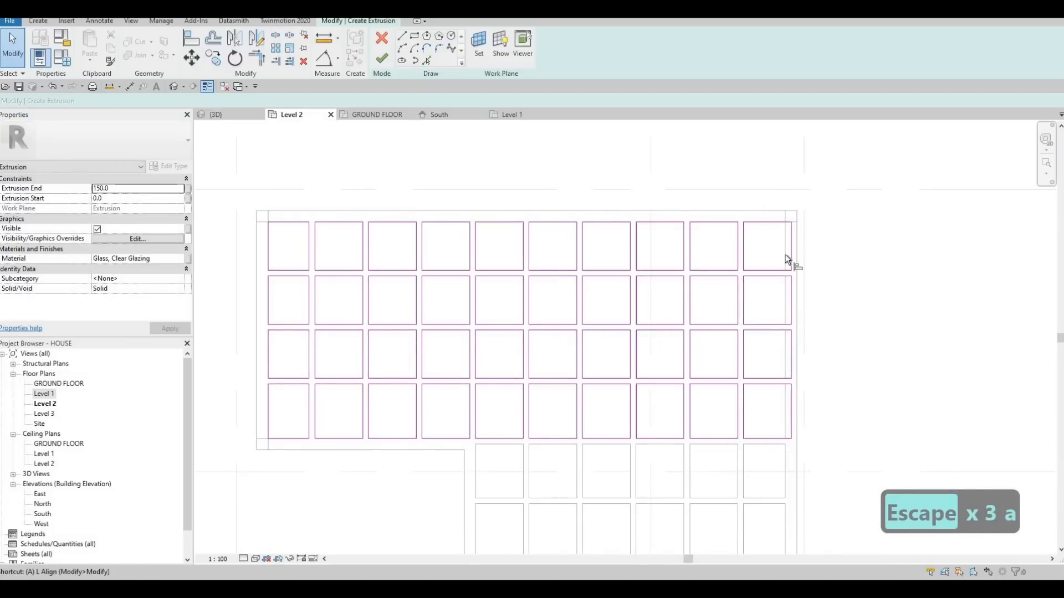
key(l)
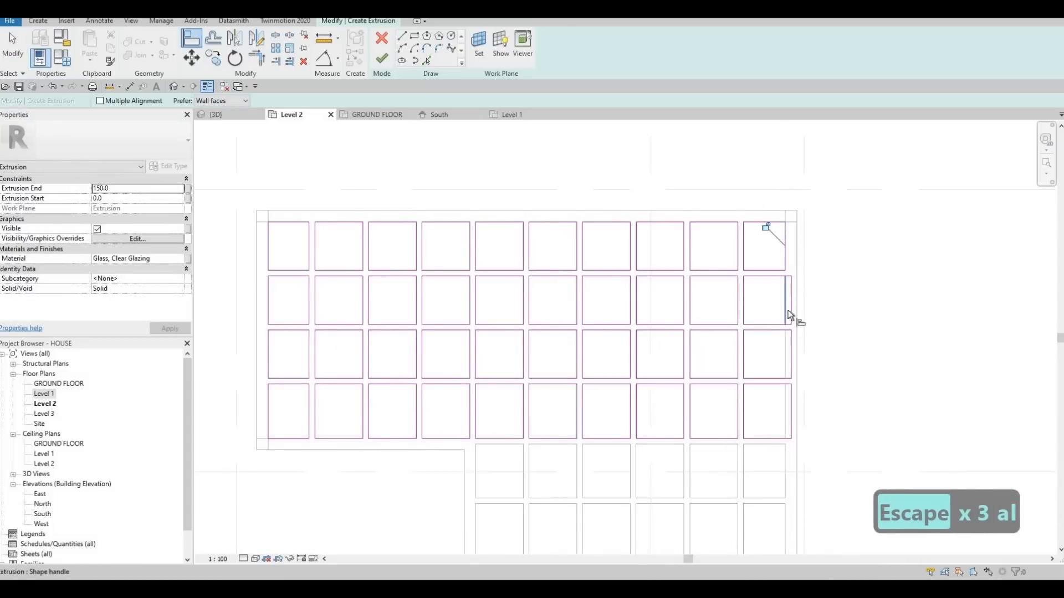
click(789, 345)
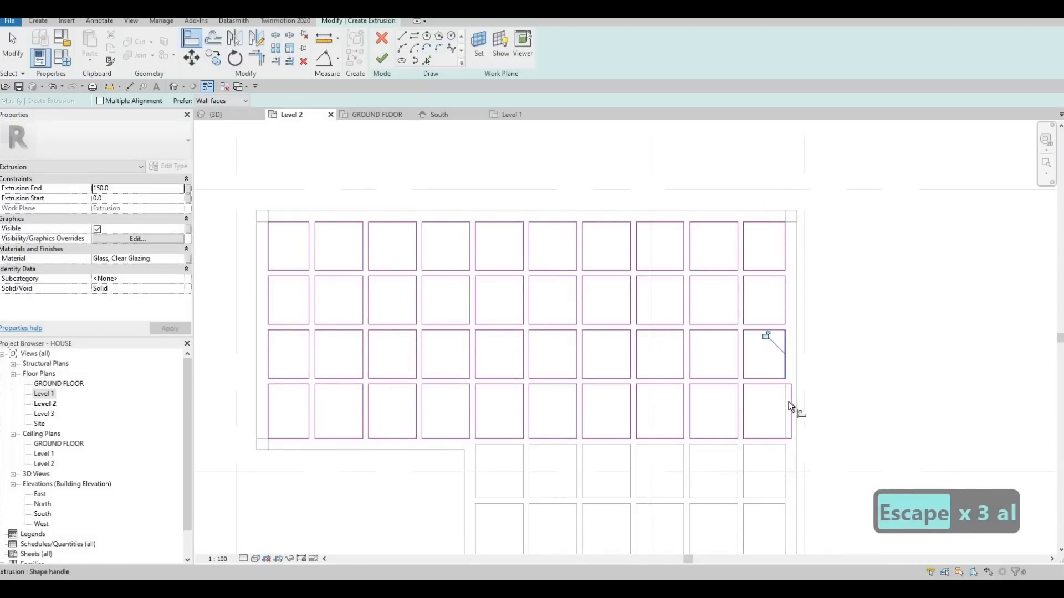
scroll(554, 366, down, 1)
key(Escape)
Copy the last six rectangles of the fourth row down into the two remaining rows of openings.
middle_drag(530, 388, 519, 232)
key(Escape)
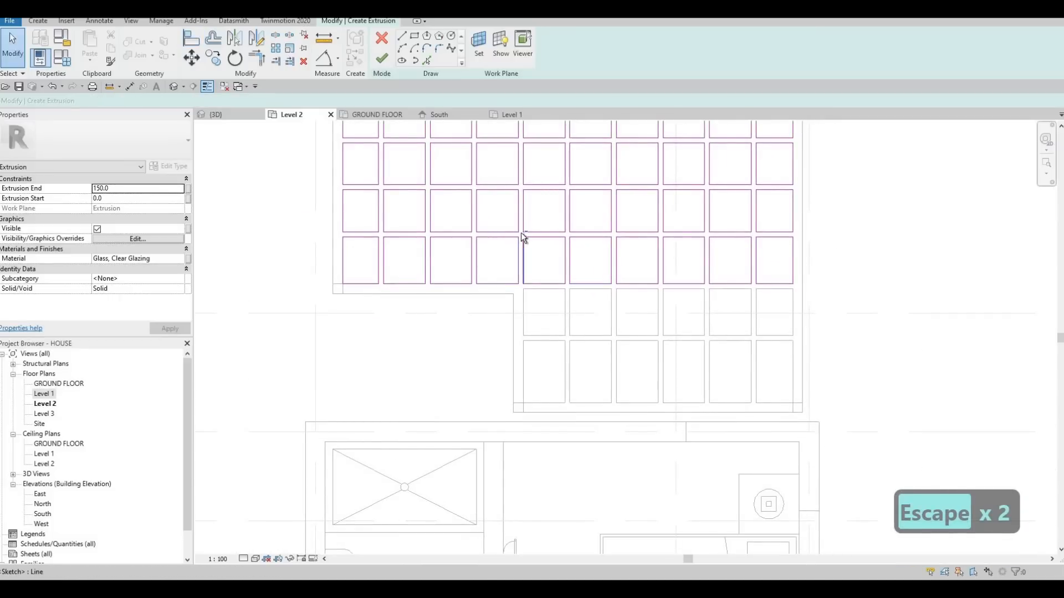
scroll(521, 233, up, 2)
drag(895, 324, 935, 323)
key(c)
key(o)
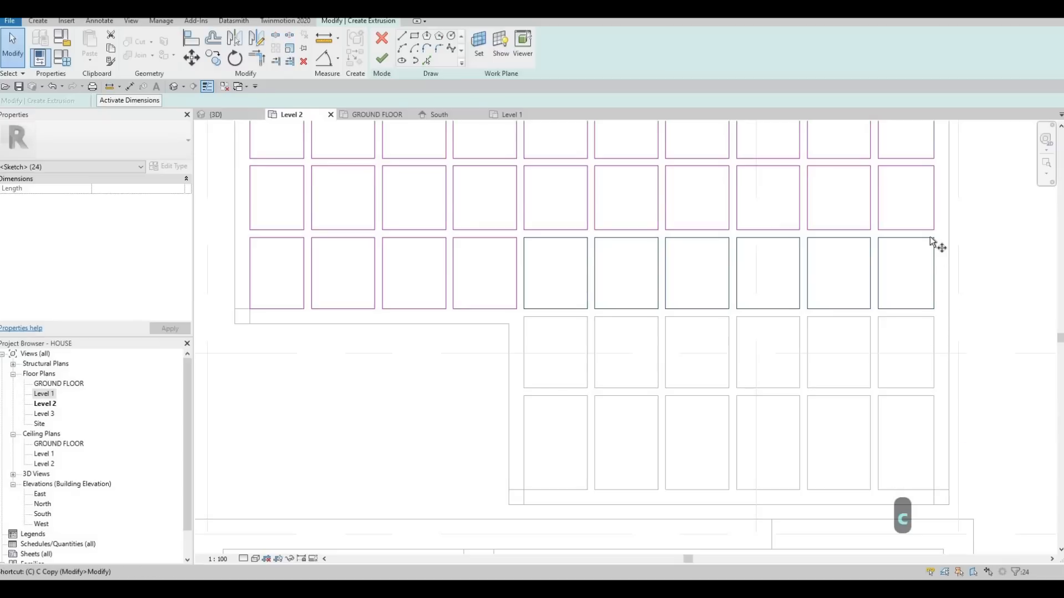
click(935, 238)
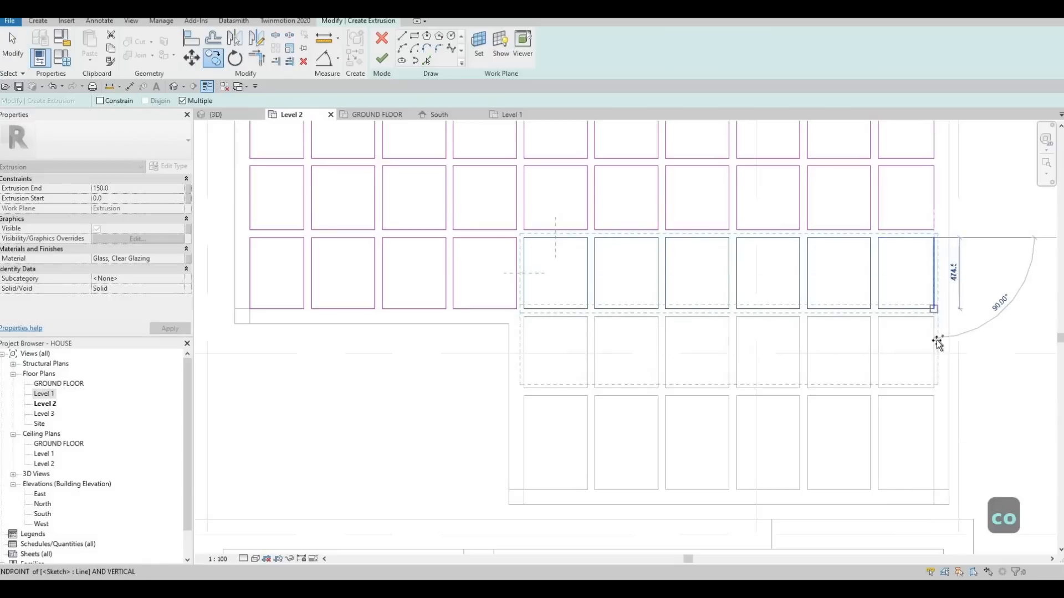
click(935, 317)
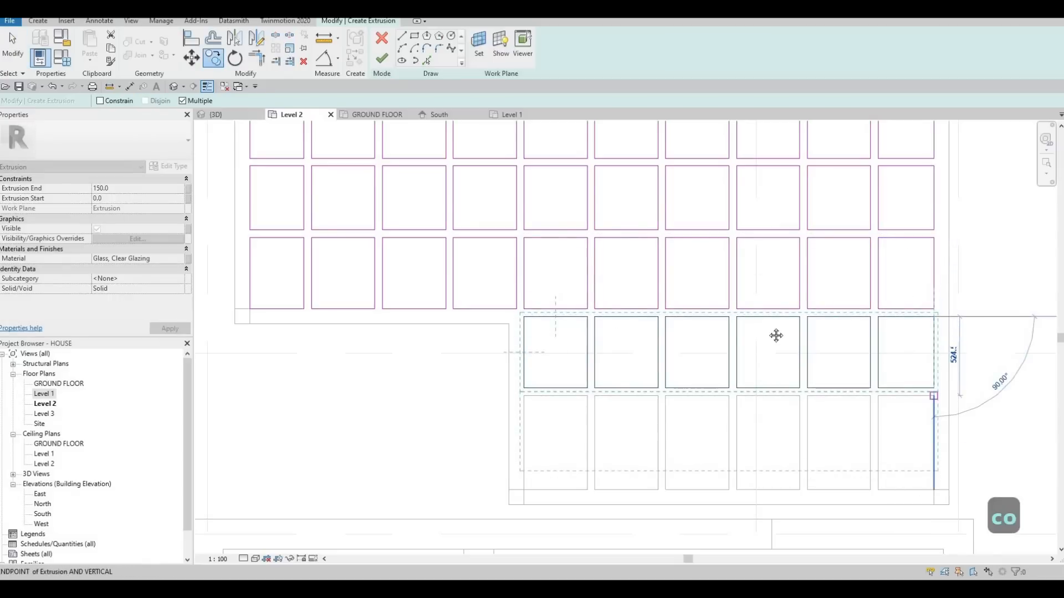
key(Escape)
key(Escape)
key(Escape)
key(Escape)
Align the bottom edges of the lowest row's six rectangles with their openings and finish the extrusion sketch.
ctrl+scroll(705, 368, down, 3)
key(a)
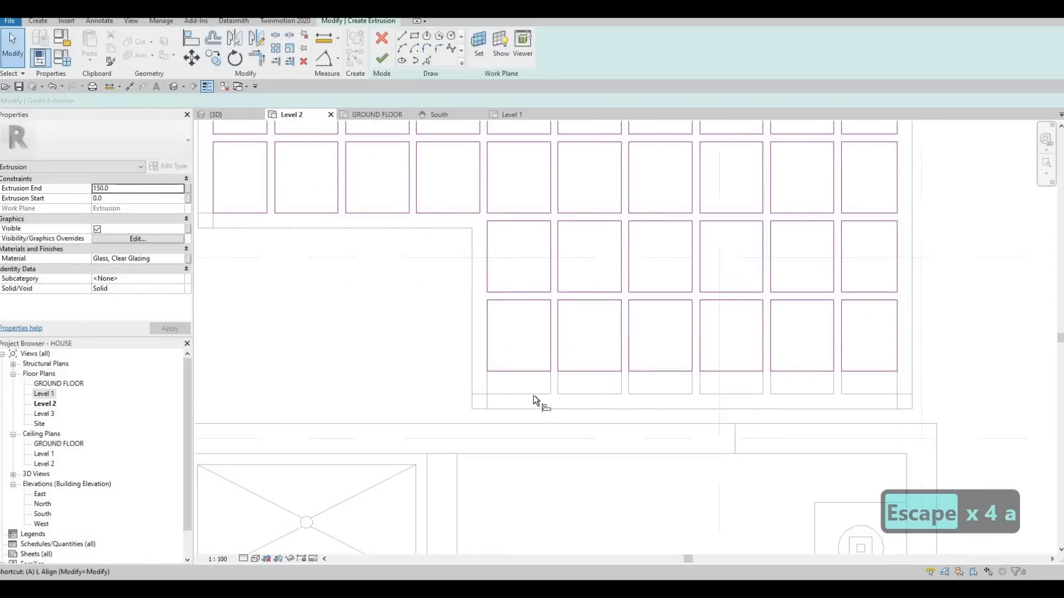
key(l)
click(533, 394)
click(531, 371)
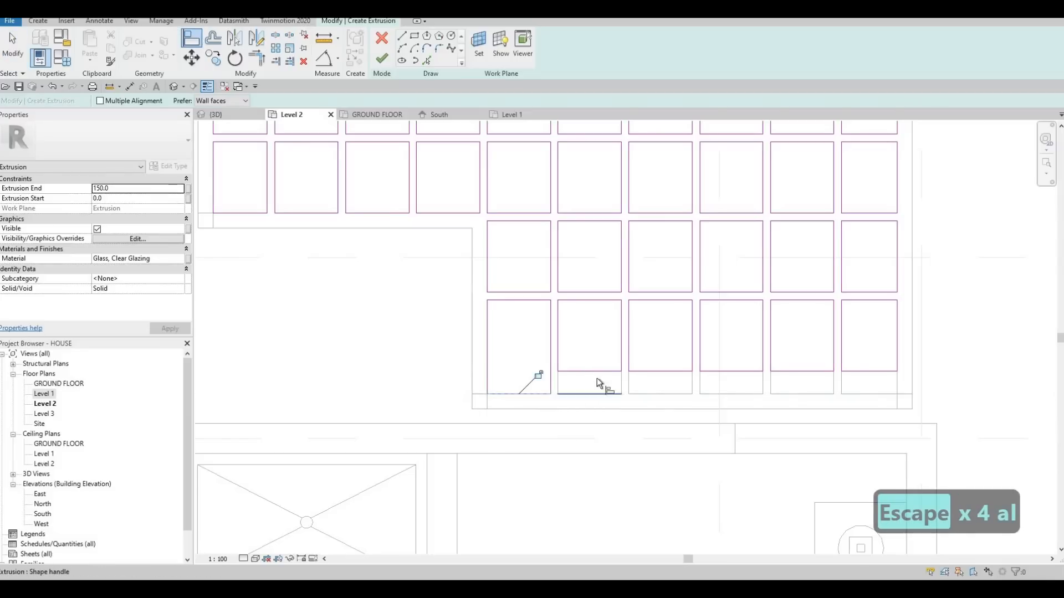
click(658, 371)
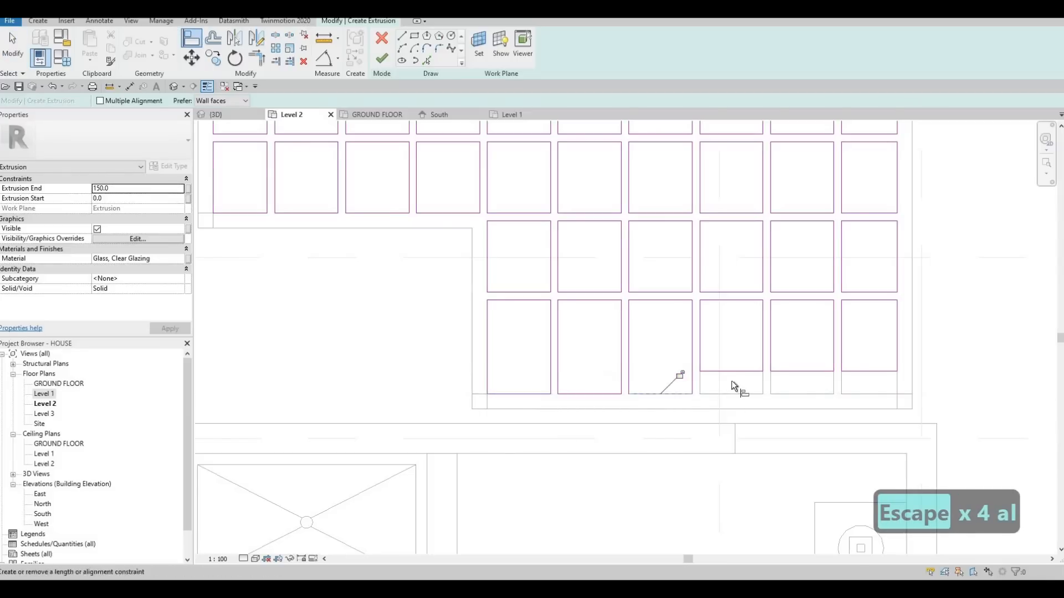
click(731, 393)
click(734, 371)
click(801, 392)
click(808, 372)
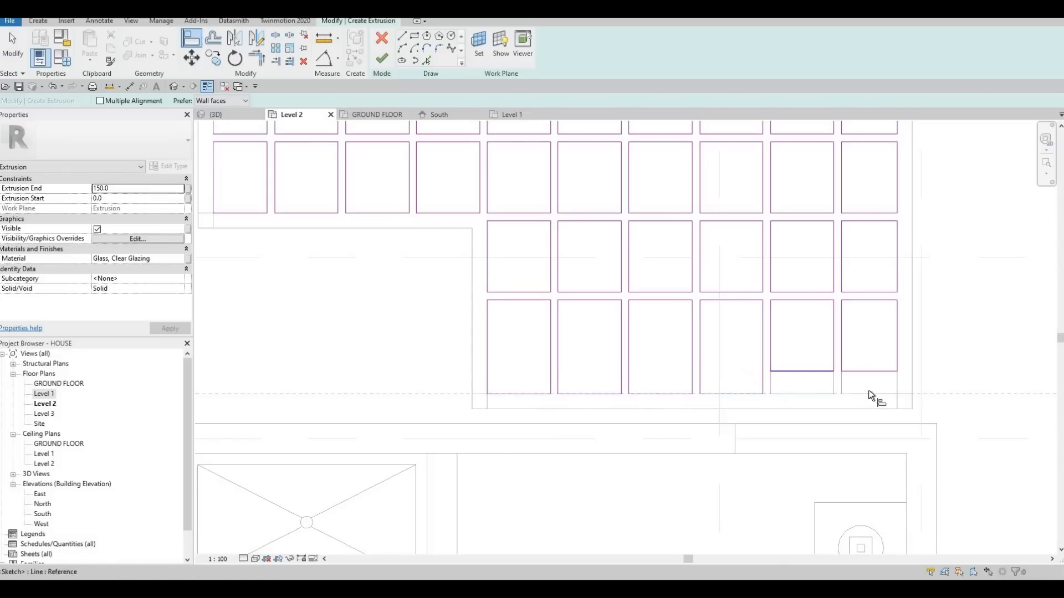
click(868, 391)
click(866, 370)
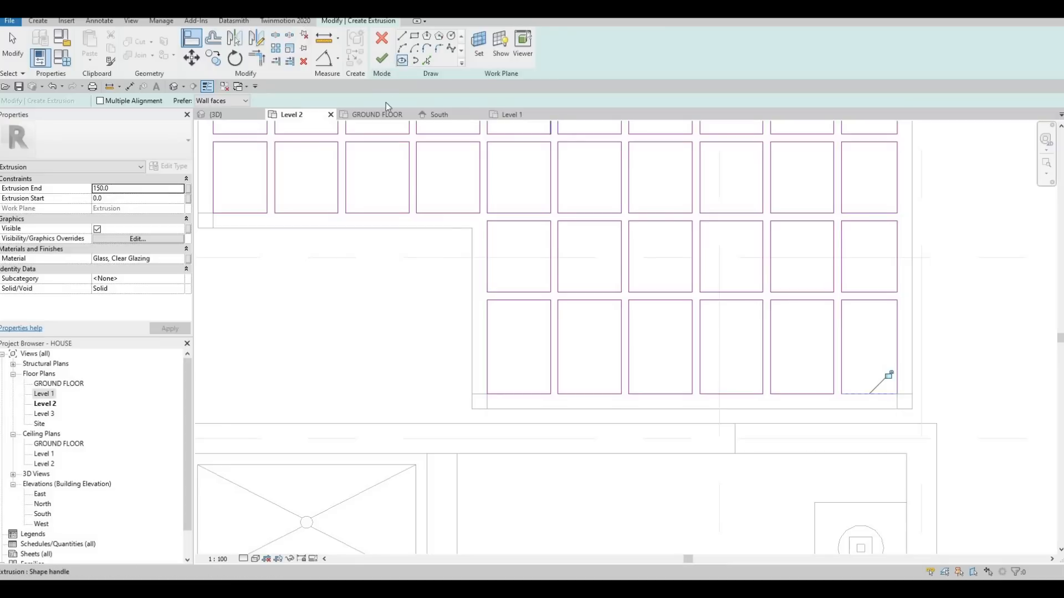
click(382, 59)
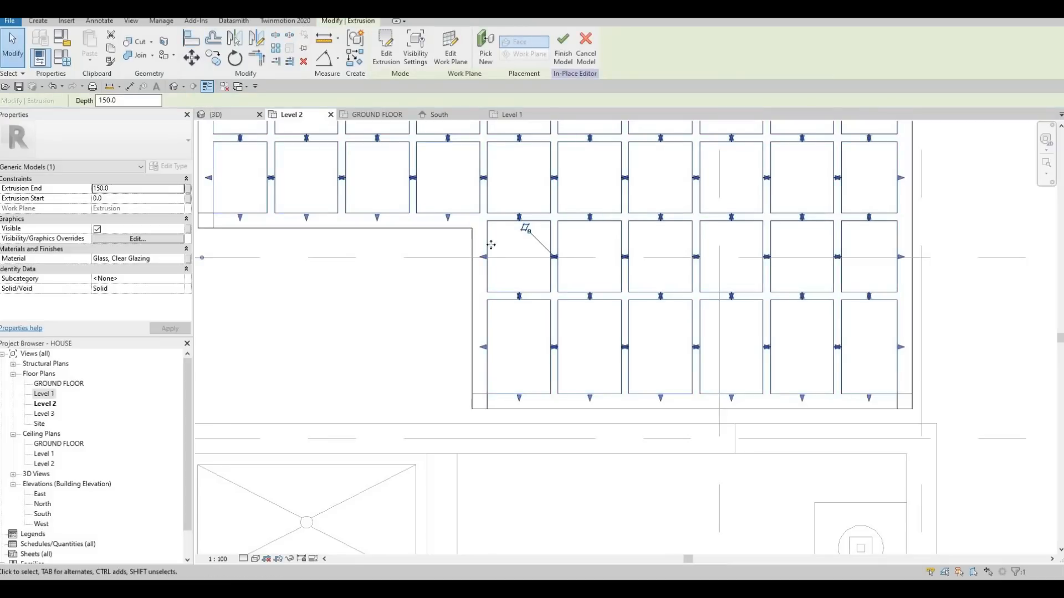
In the 3D view, lower and thin the glass extrusion to sit within the pergola grid, starting about -95.5 and ending about -64.5.
key(ctrl+Tab)
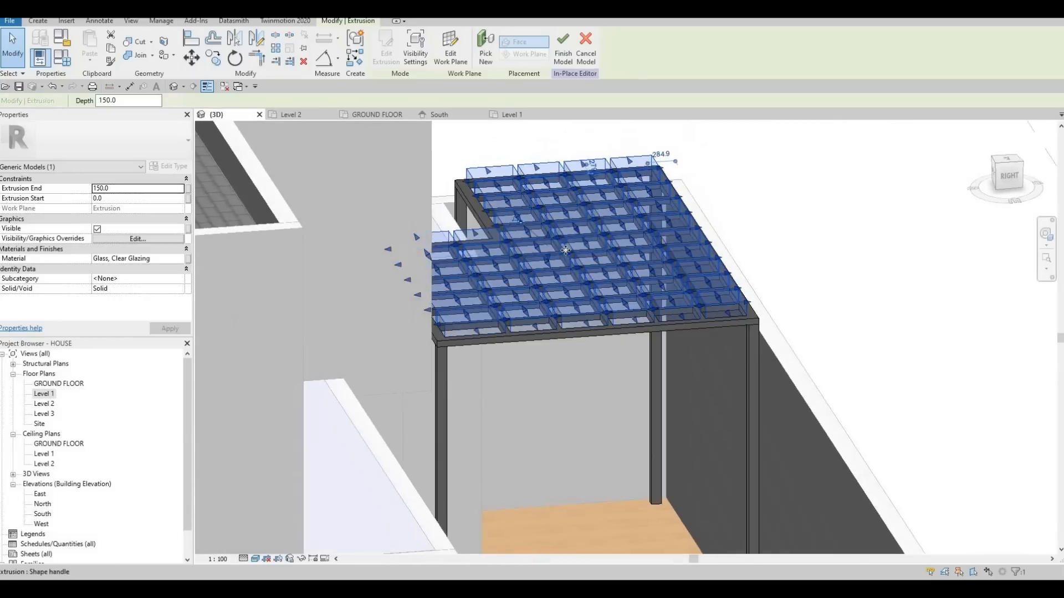
scroll(566, 250, up, 2)
shift+middle_drag(576, 265, 535, 263)
scroll(535, 268, up, 2)
drag(535, 274, 536, 278)
drag(535, 220, 529, 269)
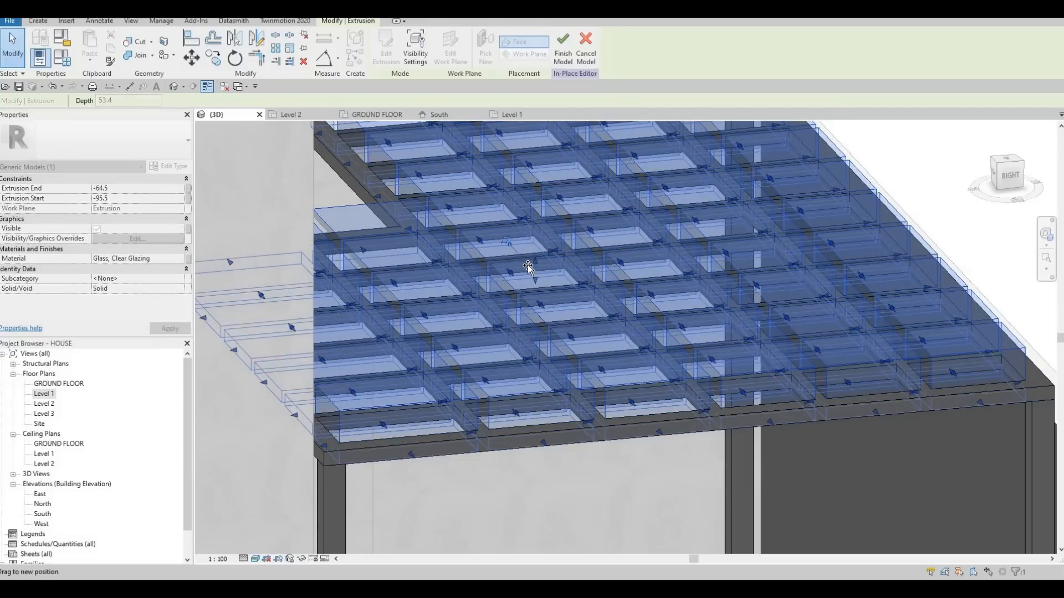
key(Escape)
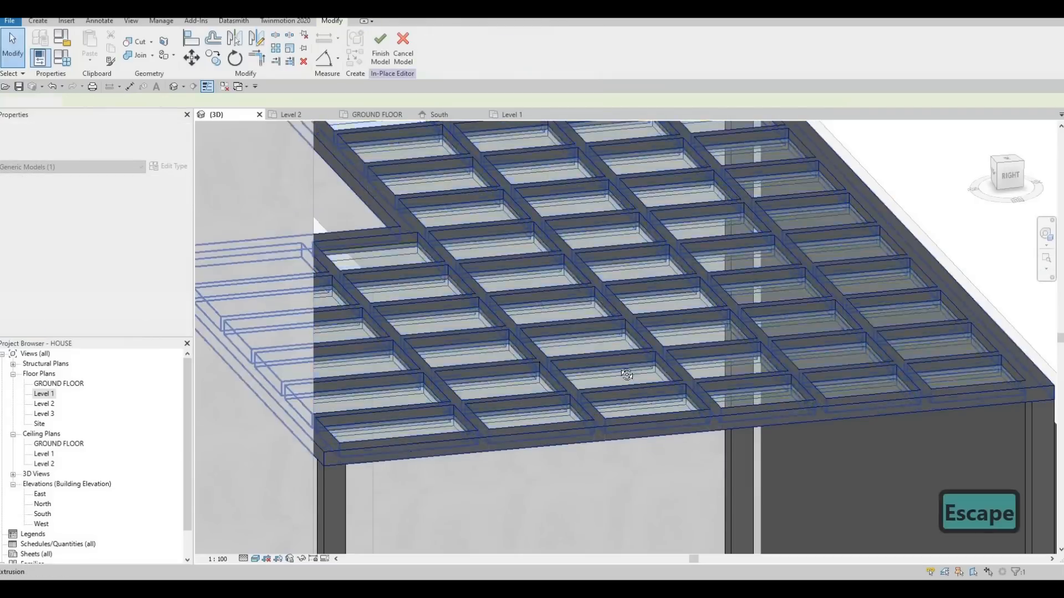
Check the glazed pergola in 3D and finish the in-place model.
scroll(581, 349, down, 2)
shift+middle_drag(581, 351, 570, 361)
key(Escape)
shift+middle_drag(619, 412, 548, 380)
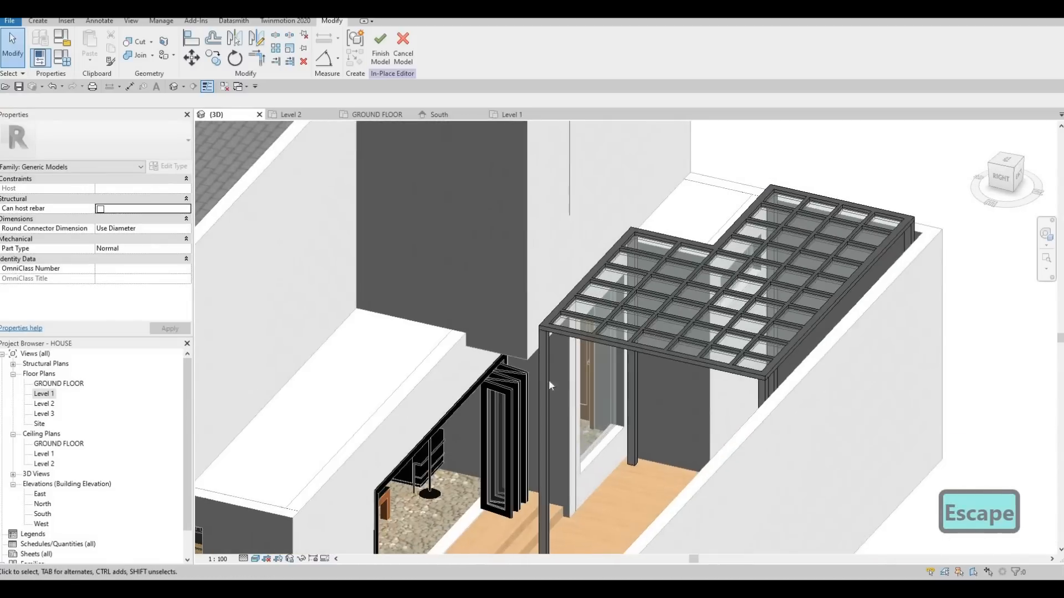
shift+middle_drag(623, 407, 598, 382)
scroll(622, 407, down, 2)
click(380, 52)
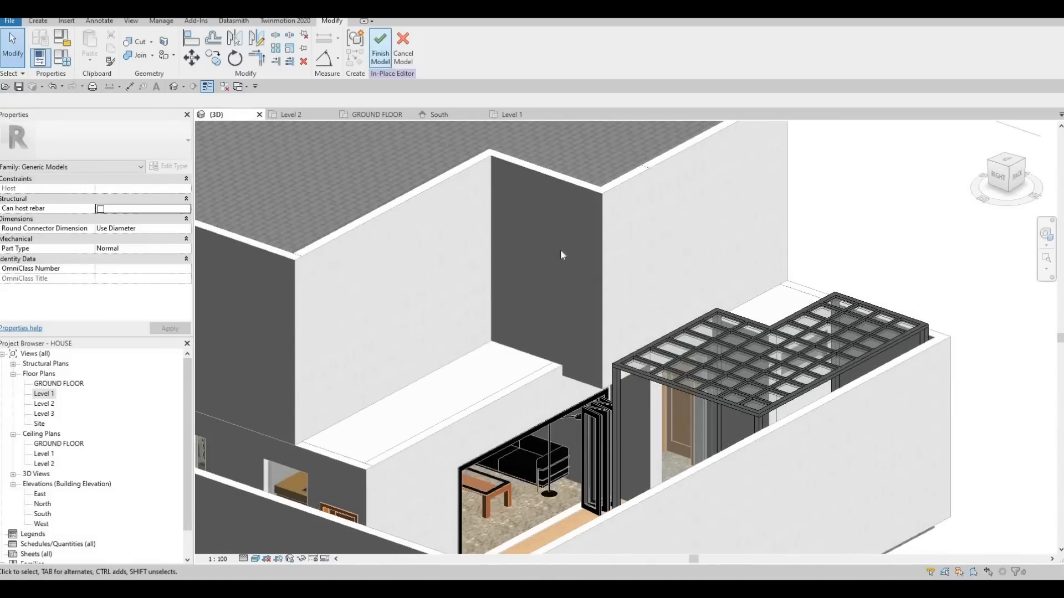